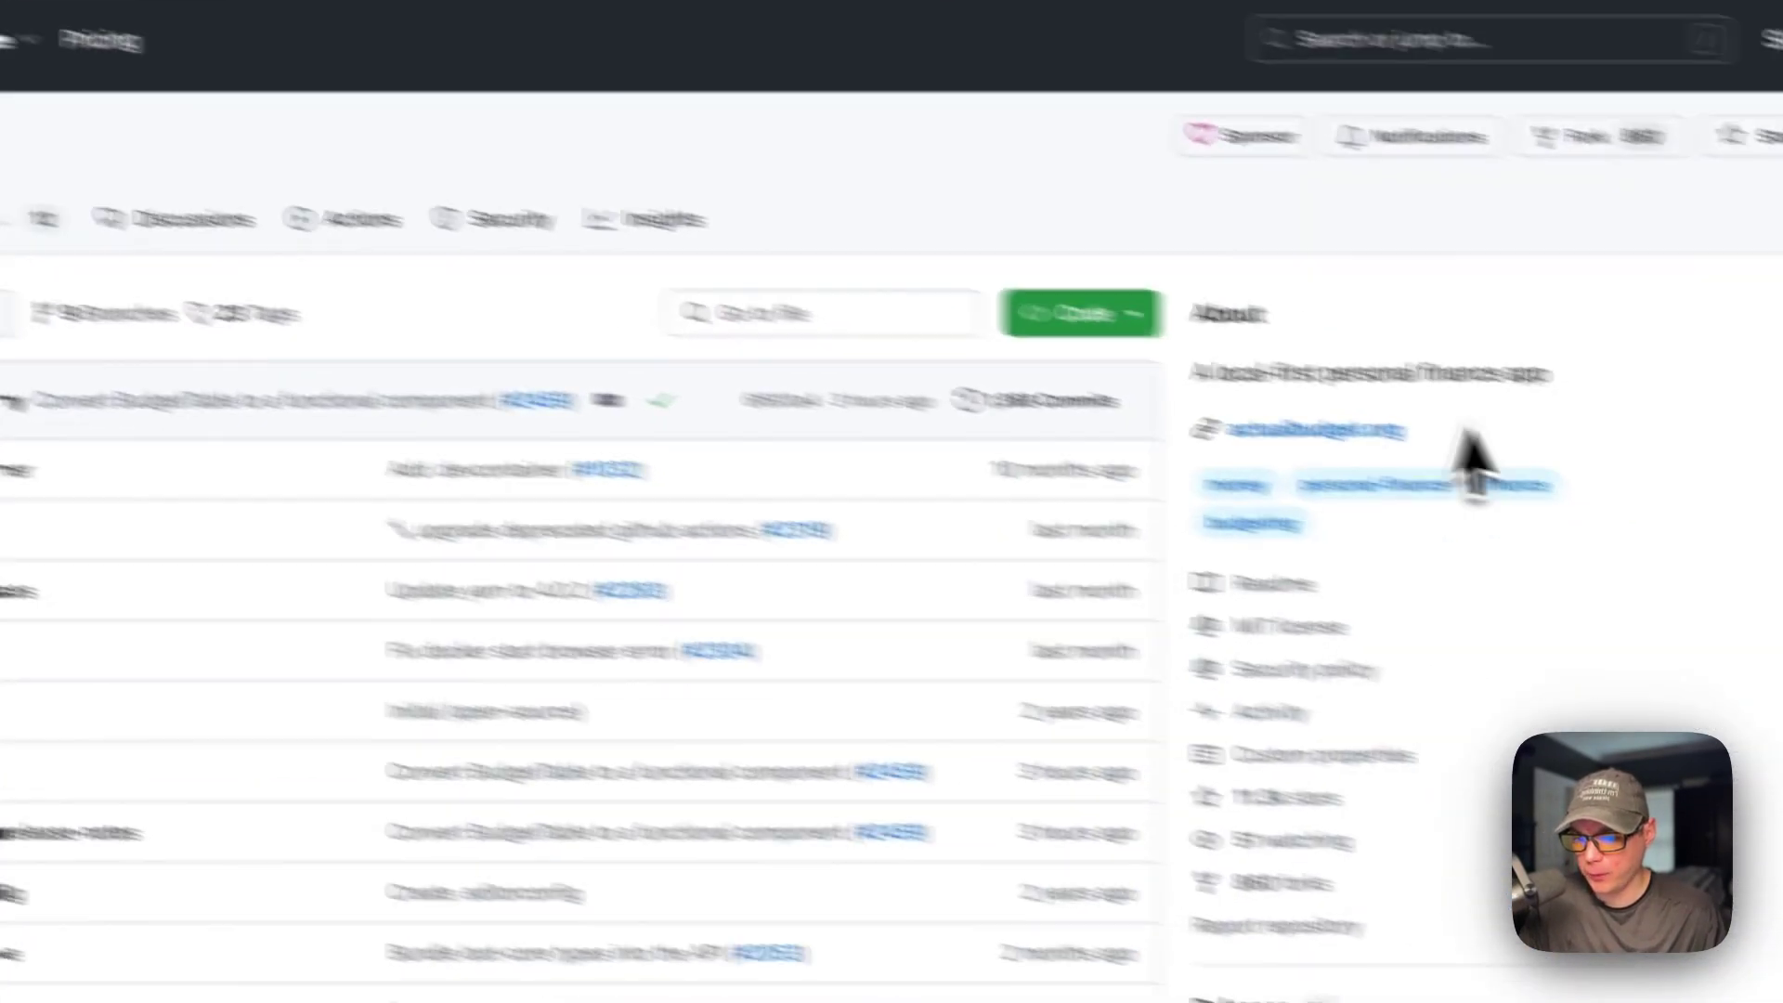
Scroll the big-bear-cosmos README down to the App Store URL and copy it
scroll(1092, 641, "down", 10)
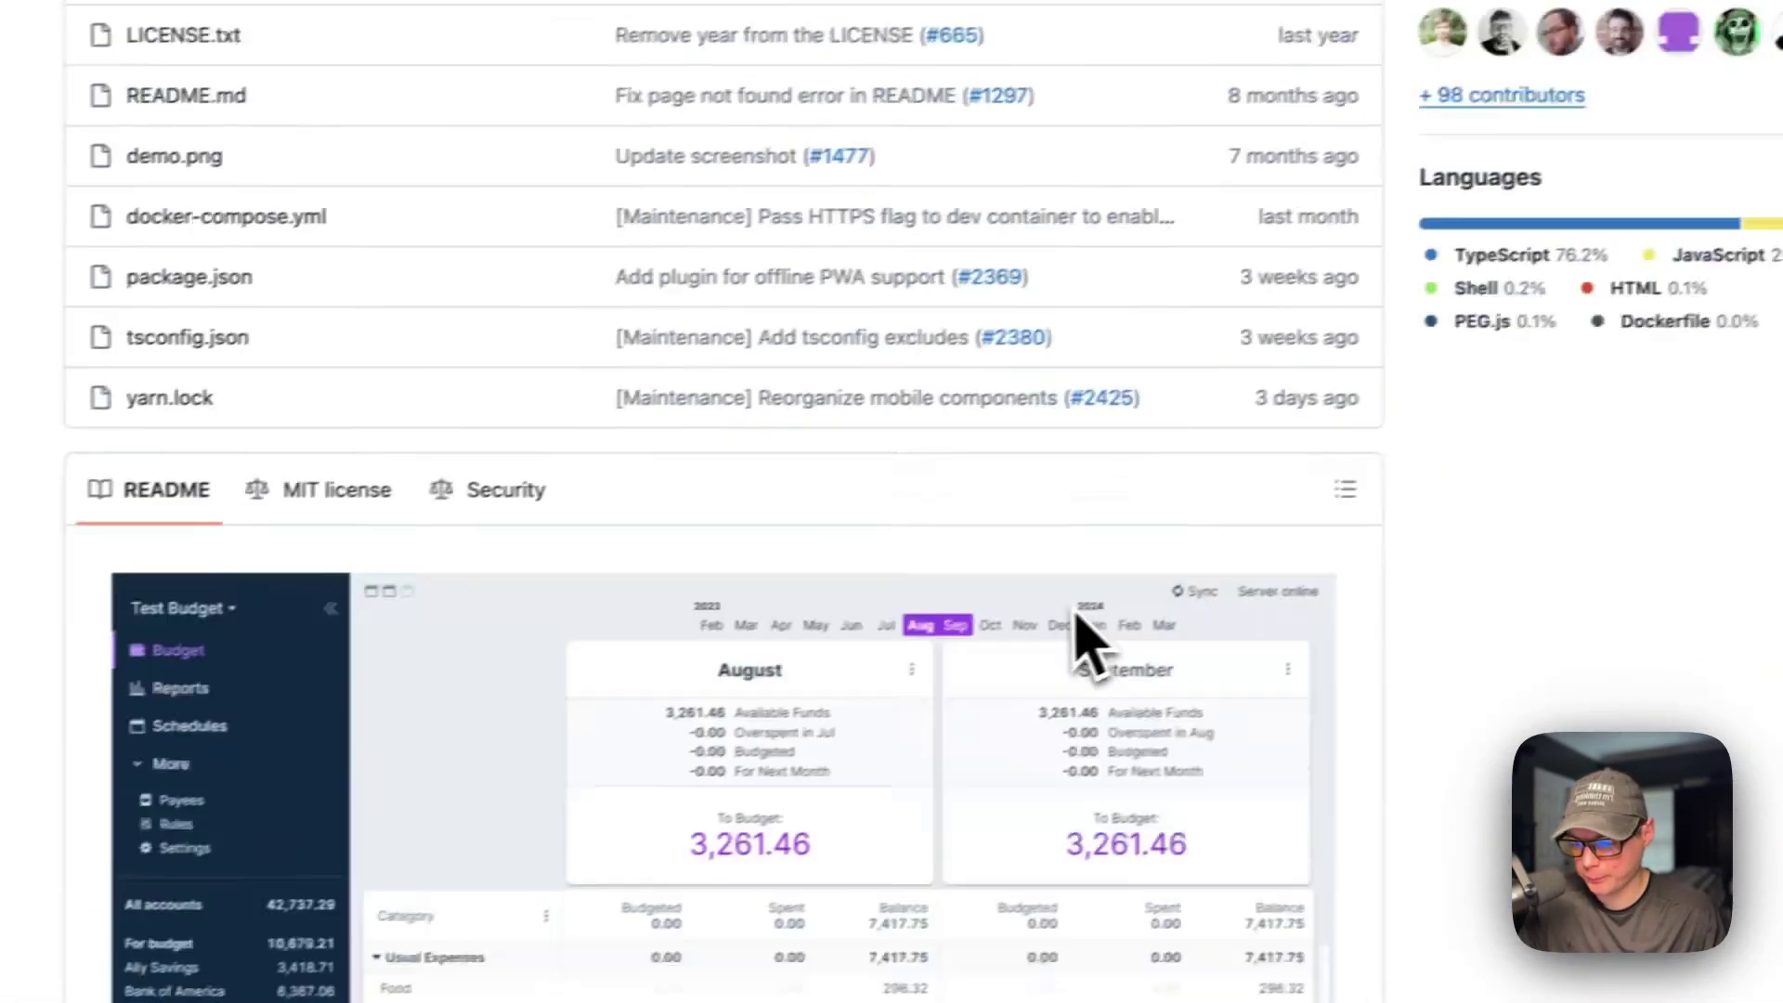
scroll(1122, 629, "down", 6)
scroll(1127, 625, "up", 3)
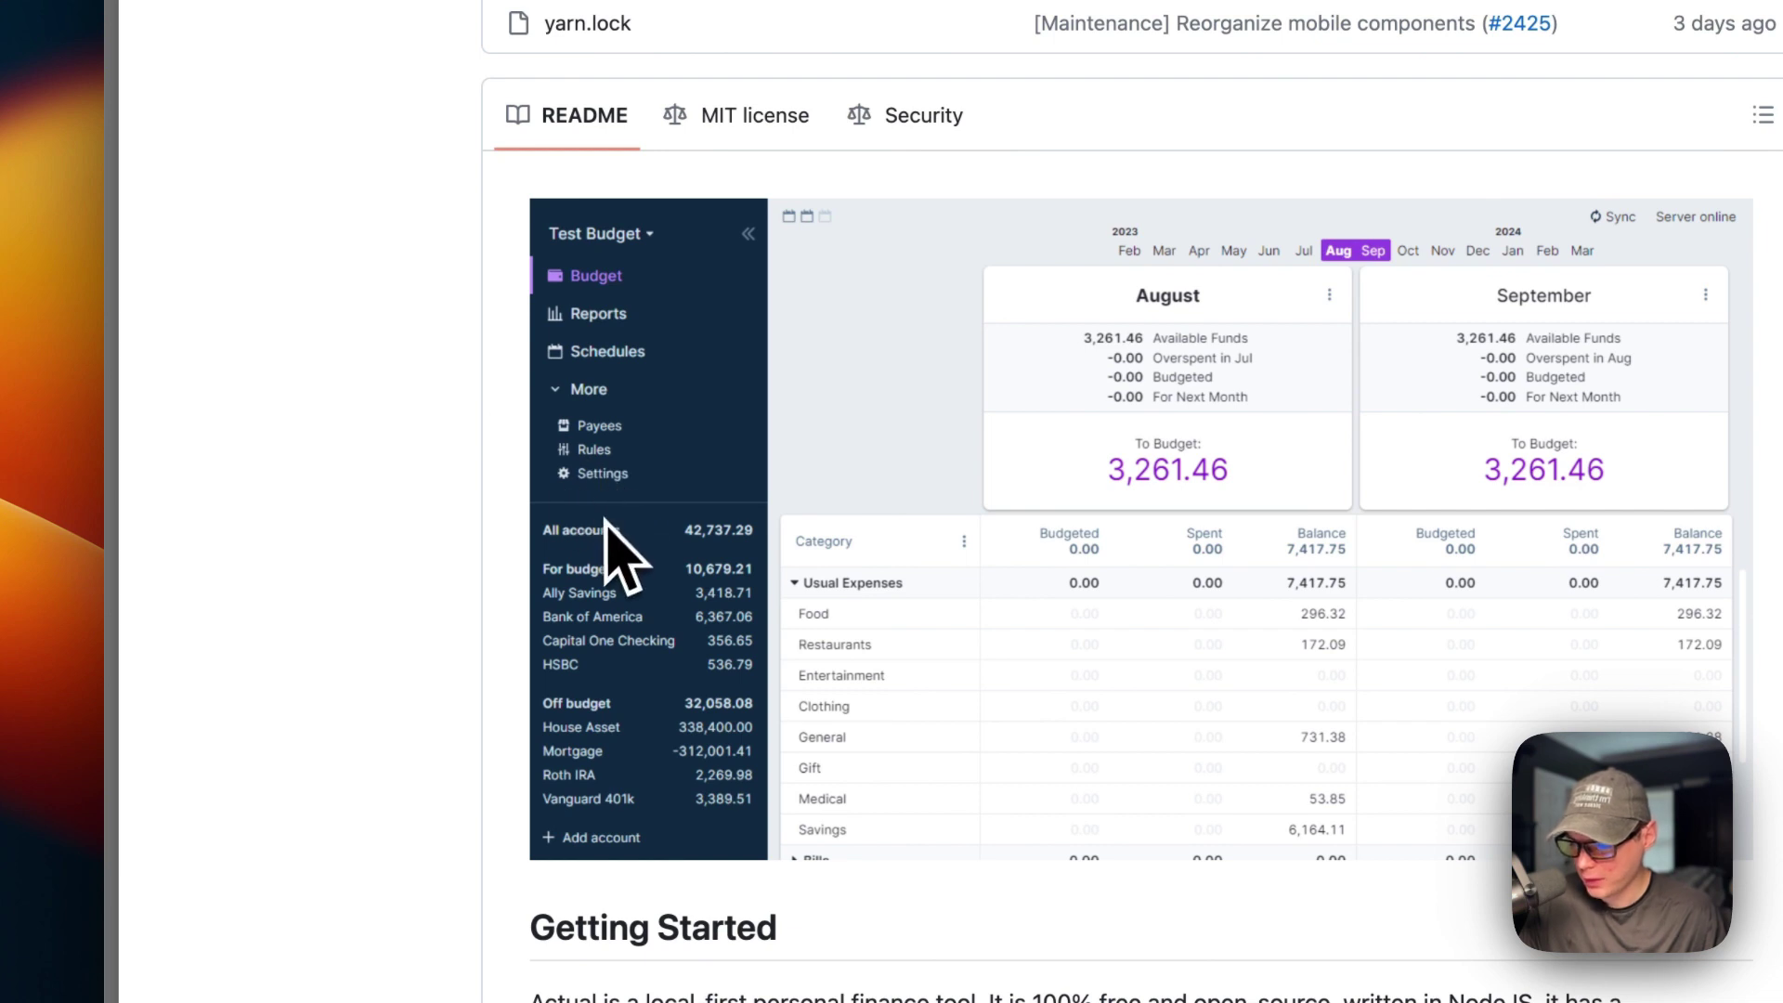
scroll(618, 692, "down", 3)
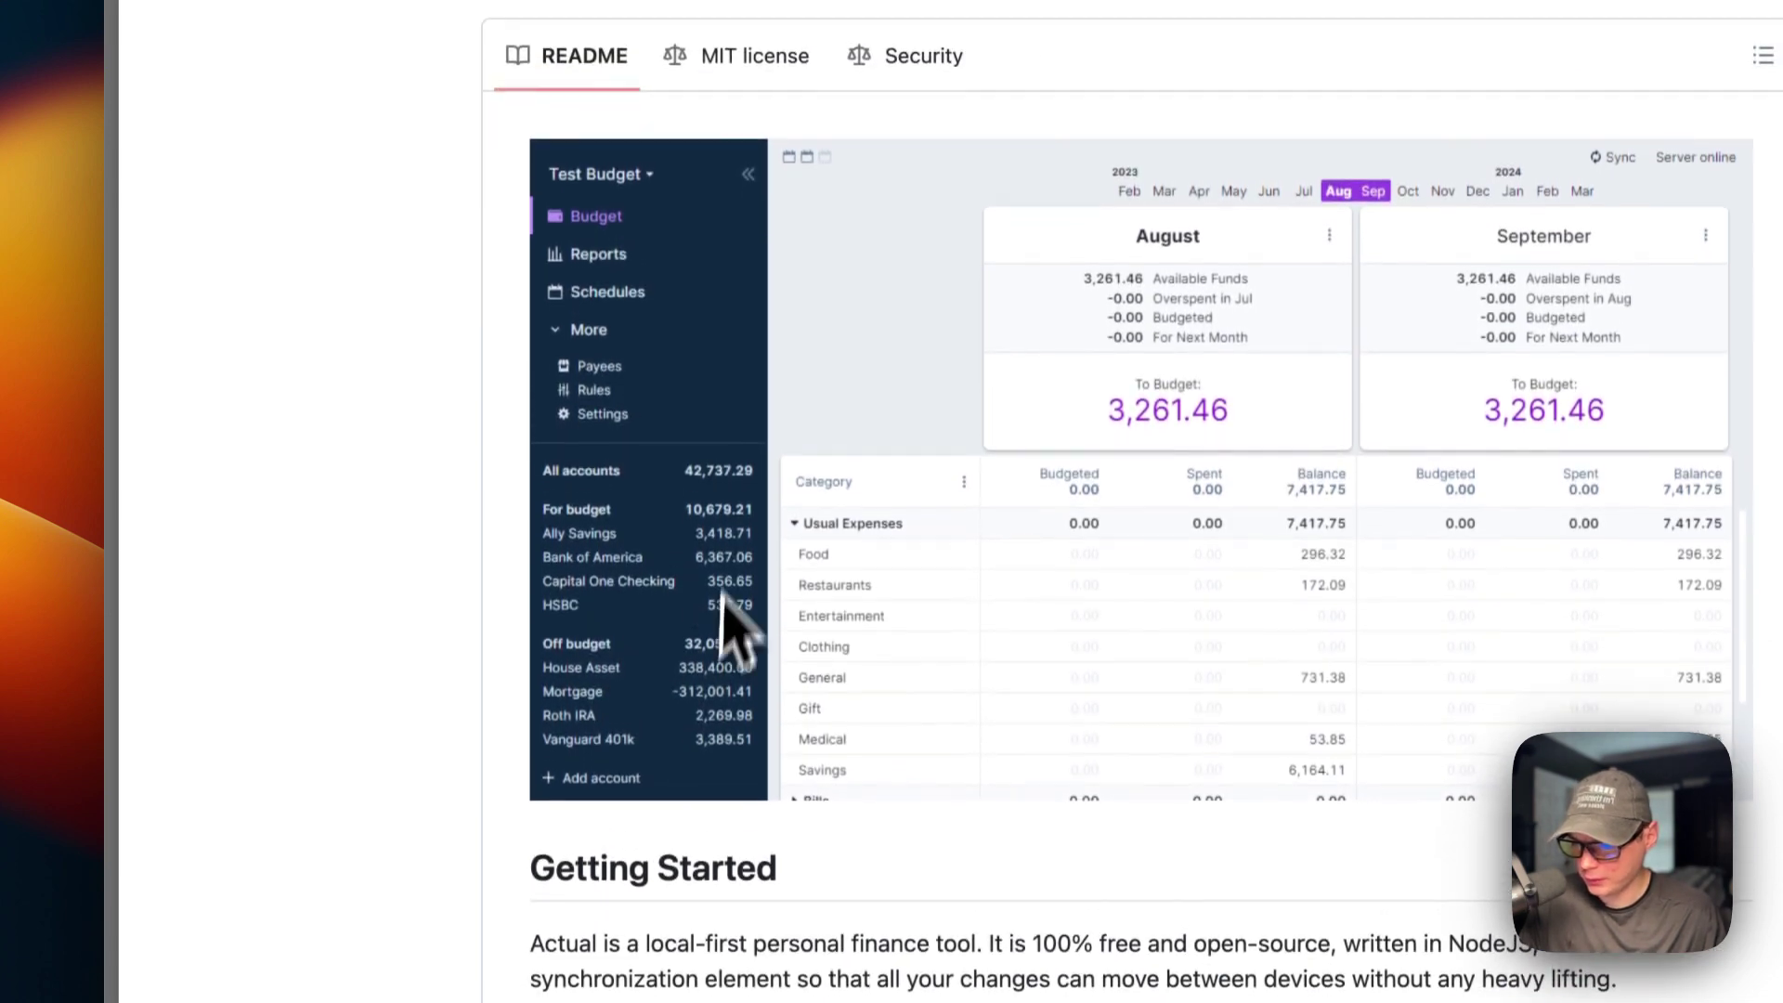
scroll(752, 729, "down", 15)
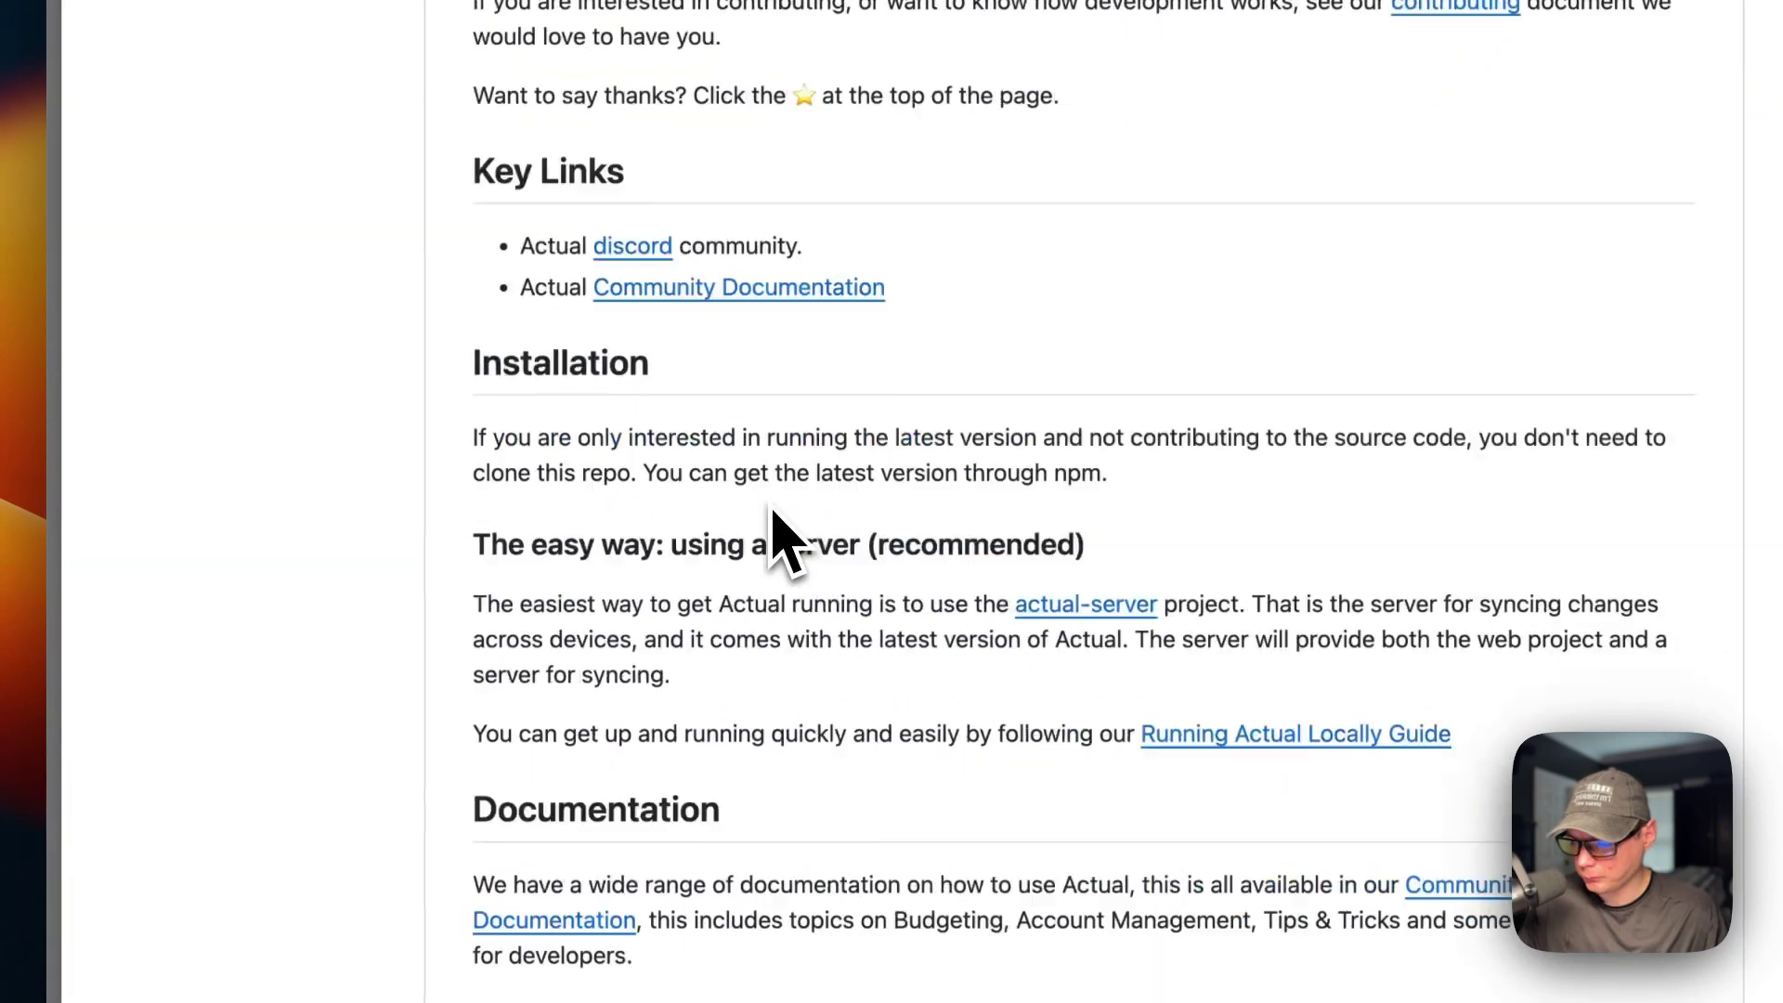
scroll(775, 520, "up", 20)
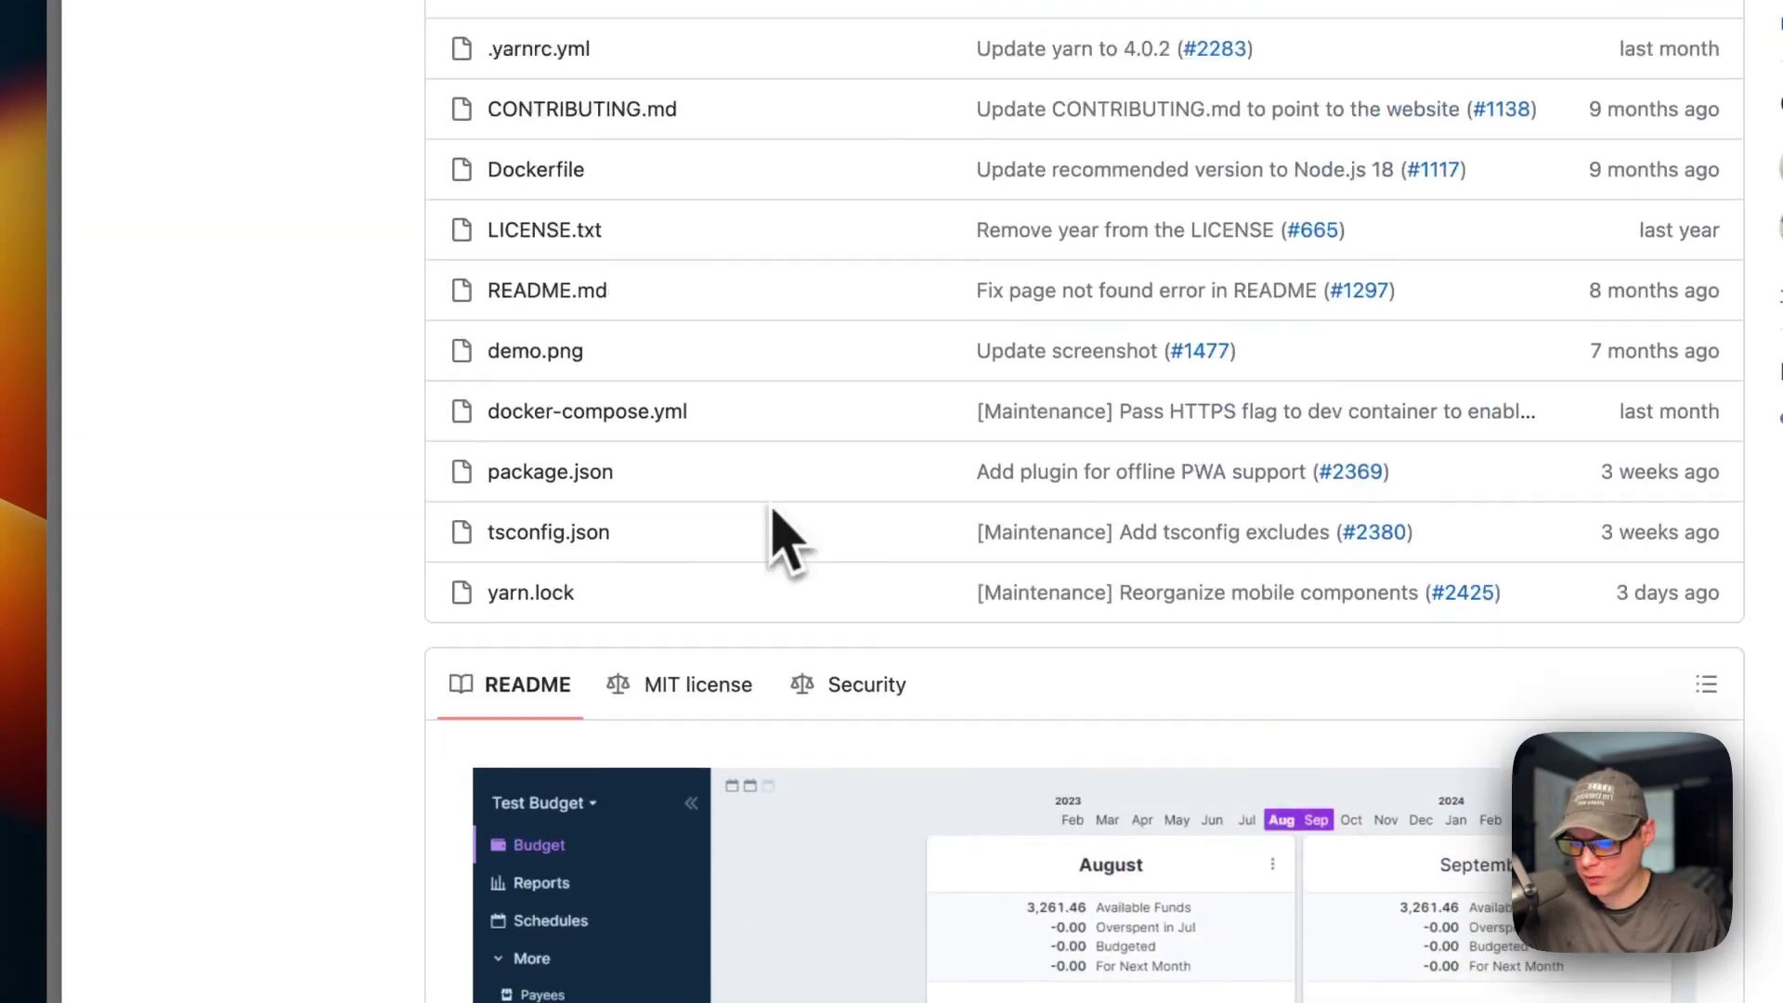
scroll(765, 608, "up", 3)
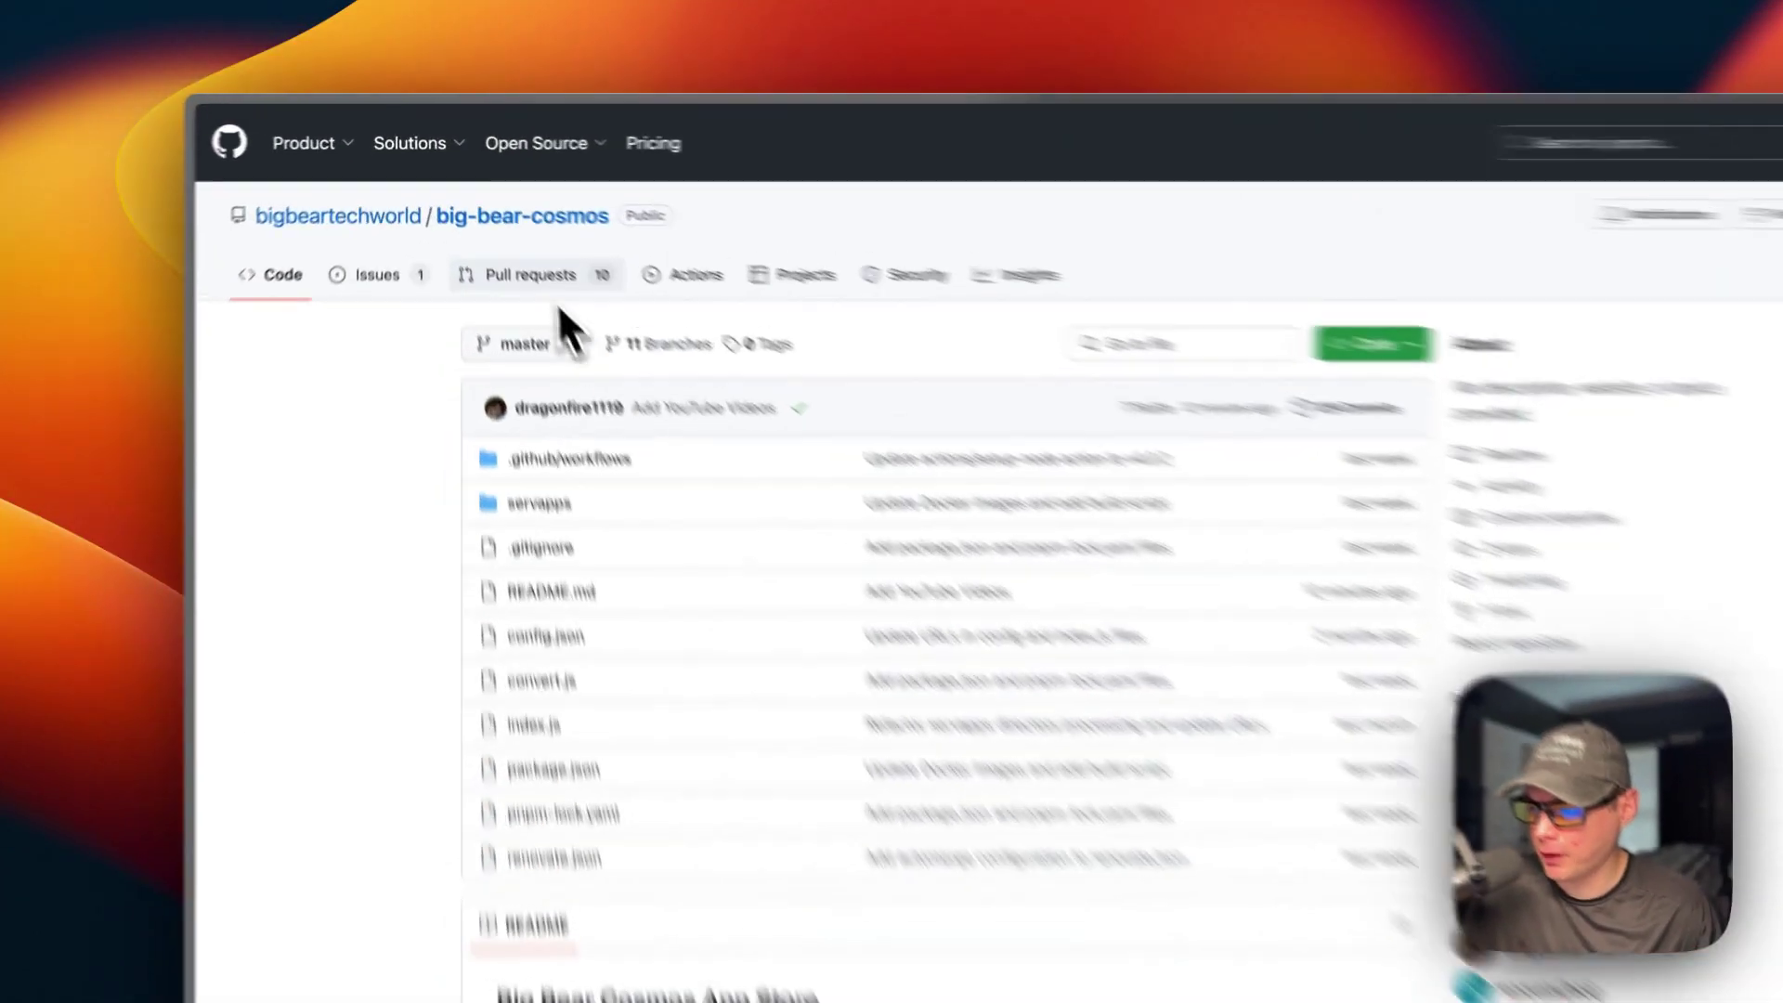
scroll(342, 646, "down", 5)
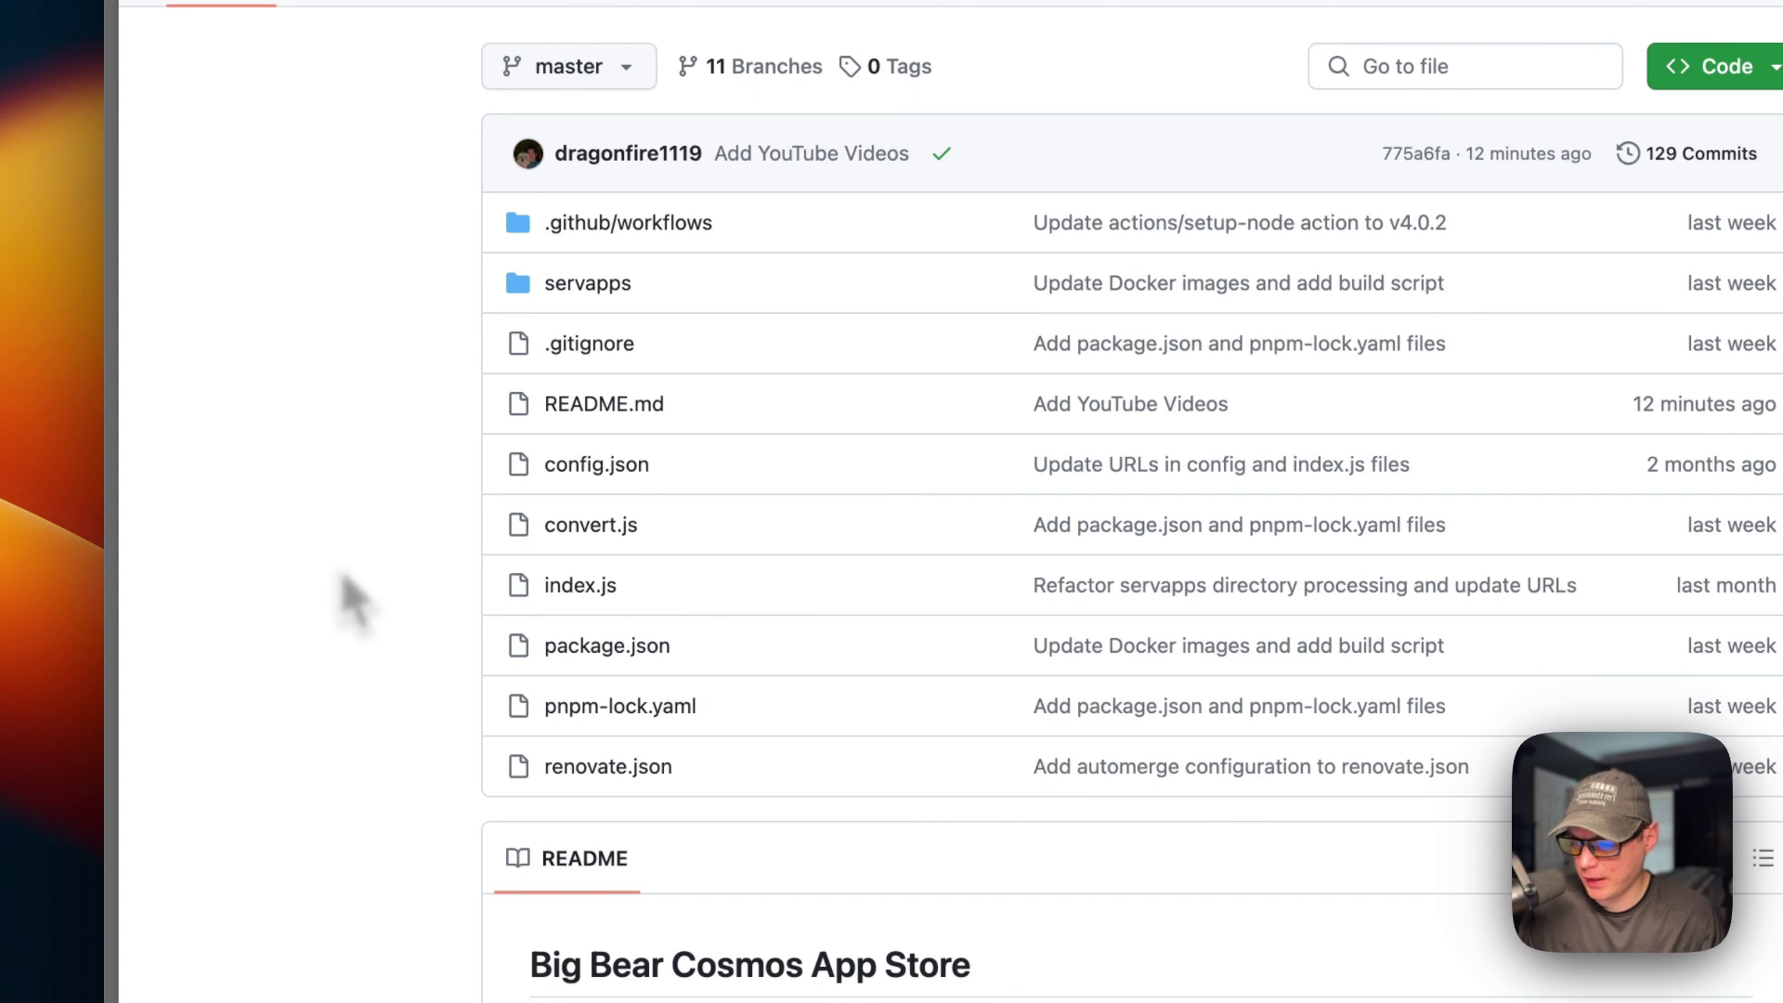
scroll(477, 569, "down", 5)
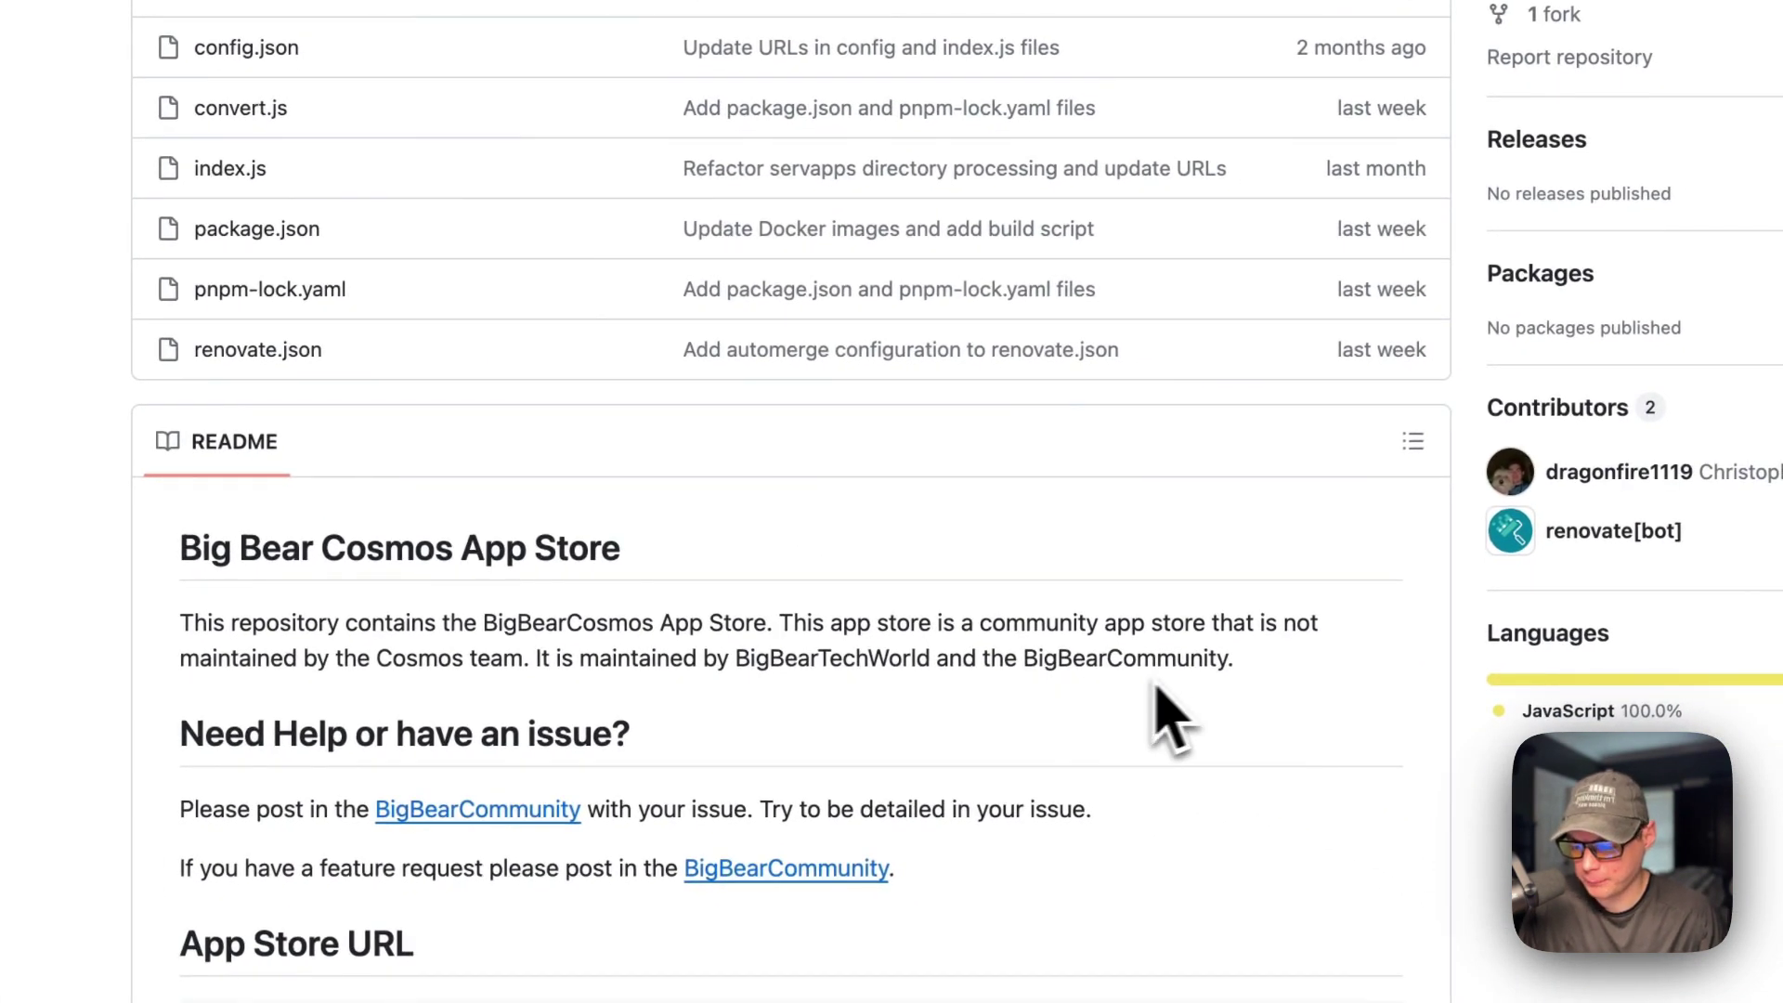
scroll(895, 728, "down", 15)
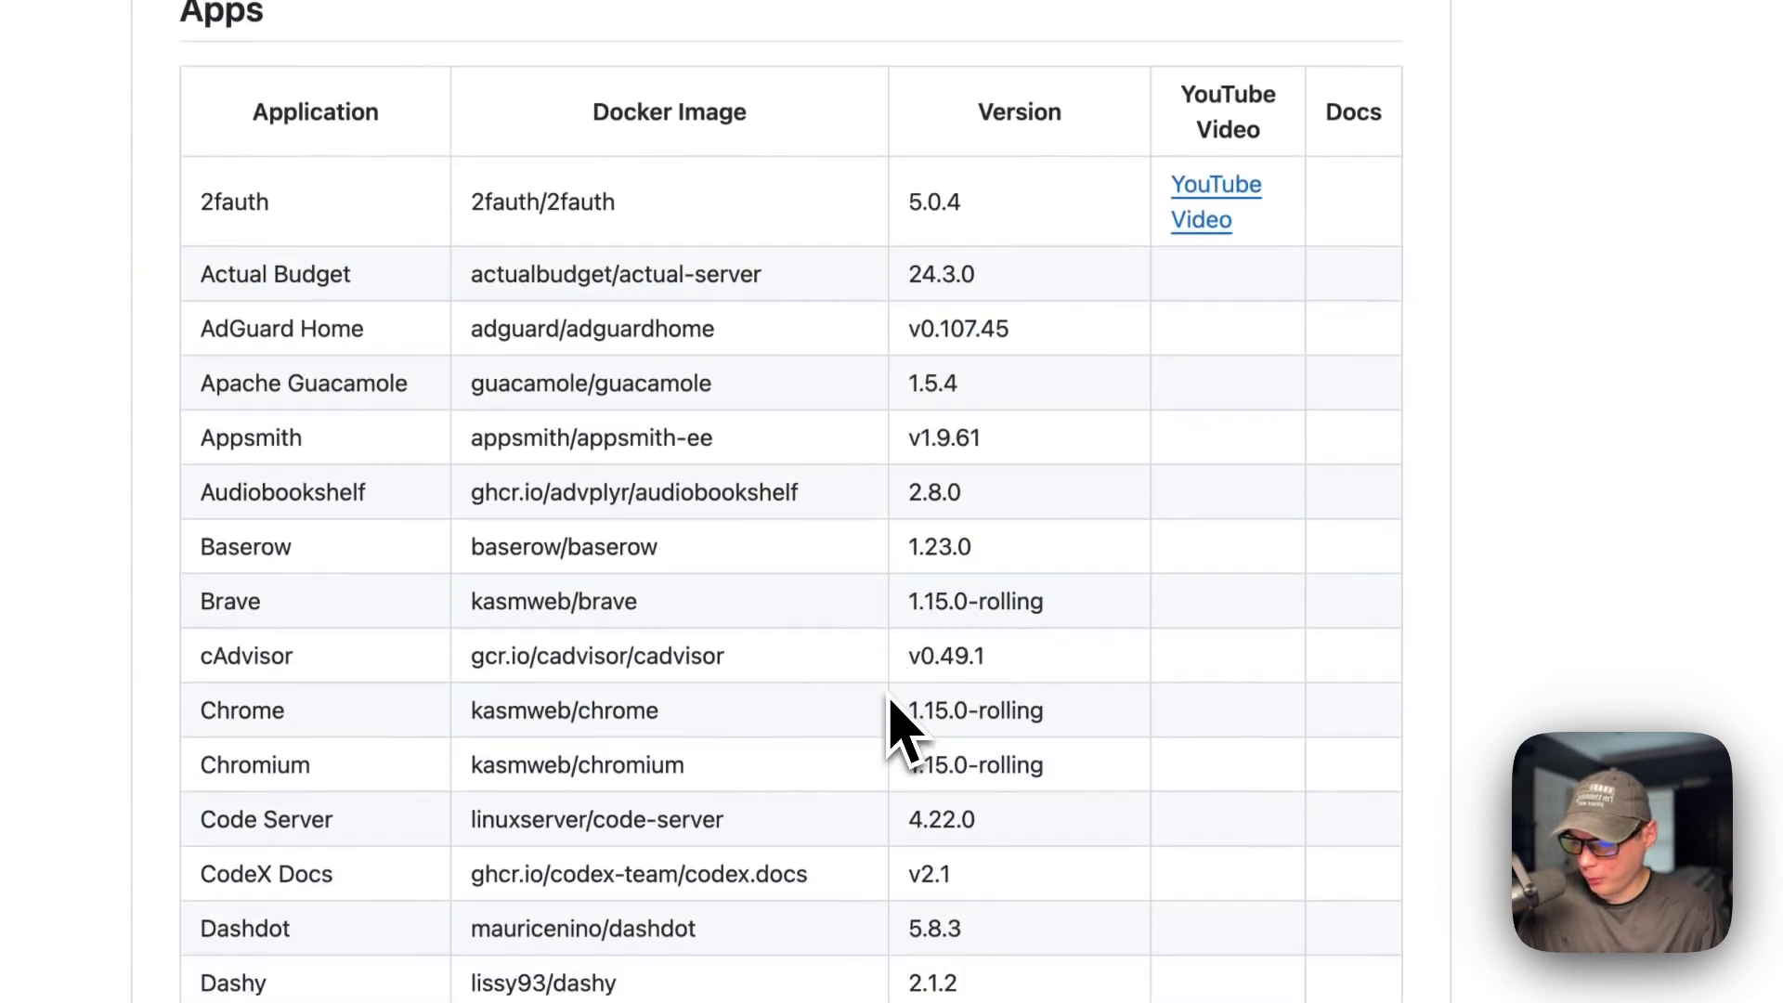
scroll(895, 728, "down", 15)
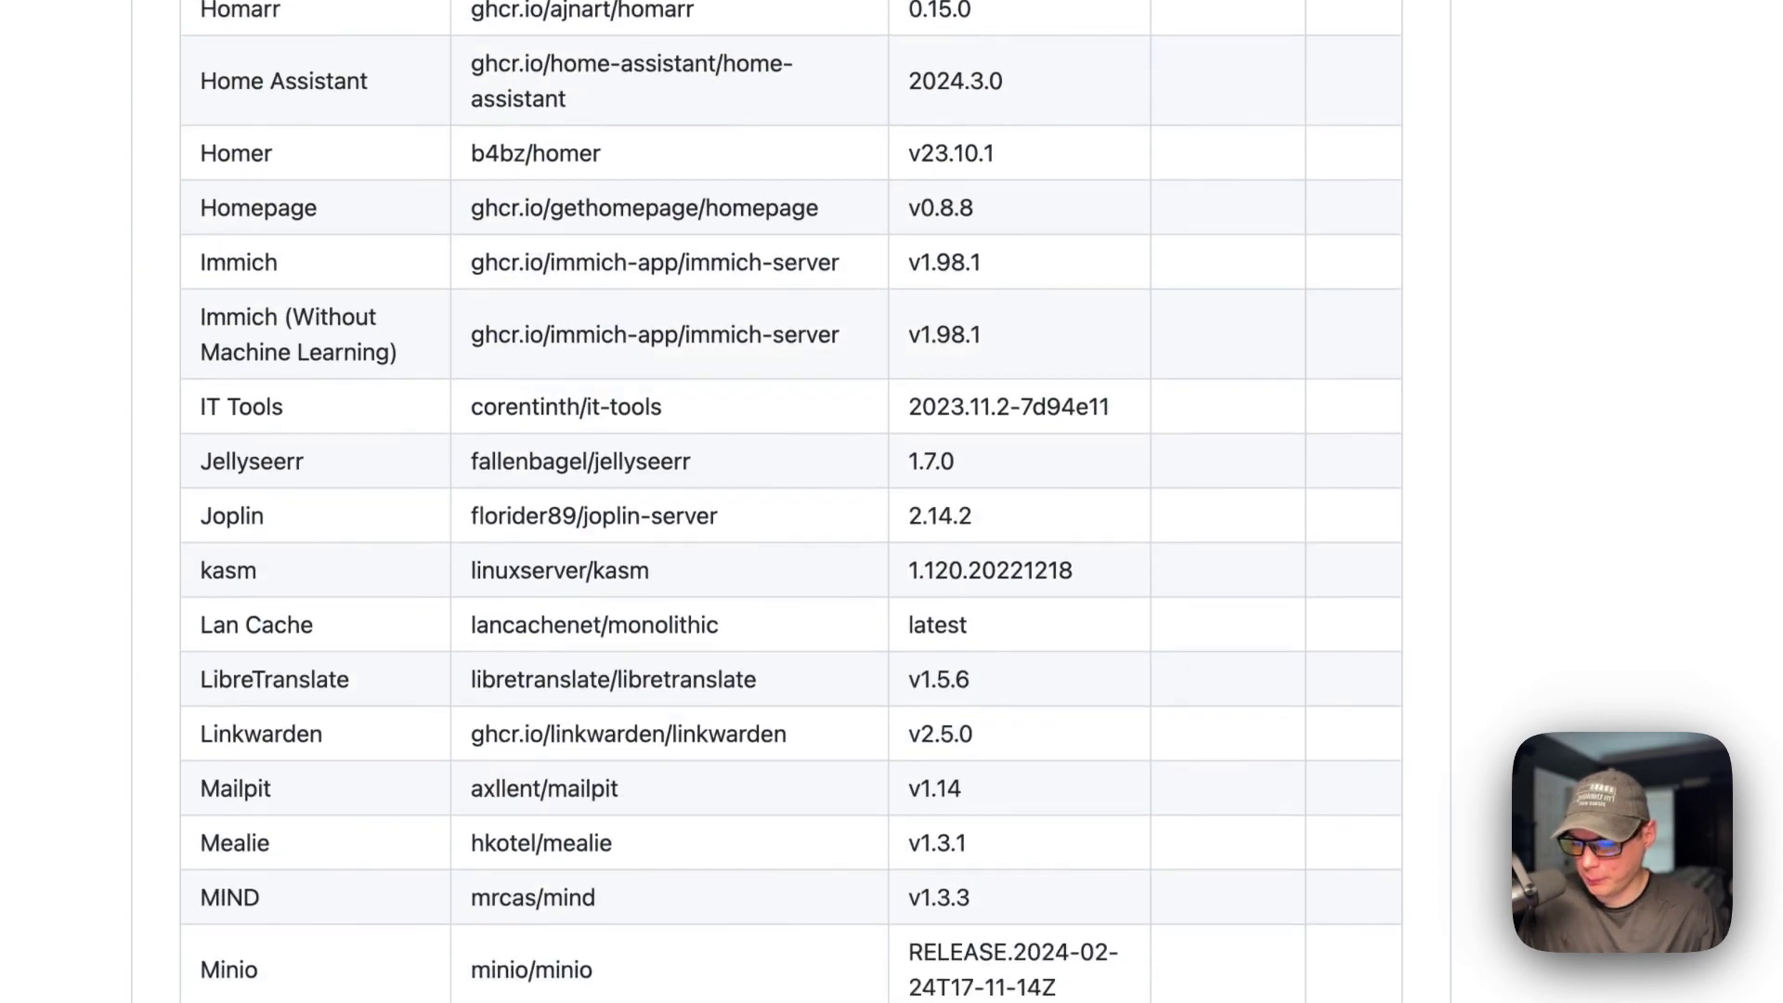
scroll(789, 502, "down", 10)
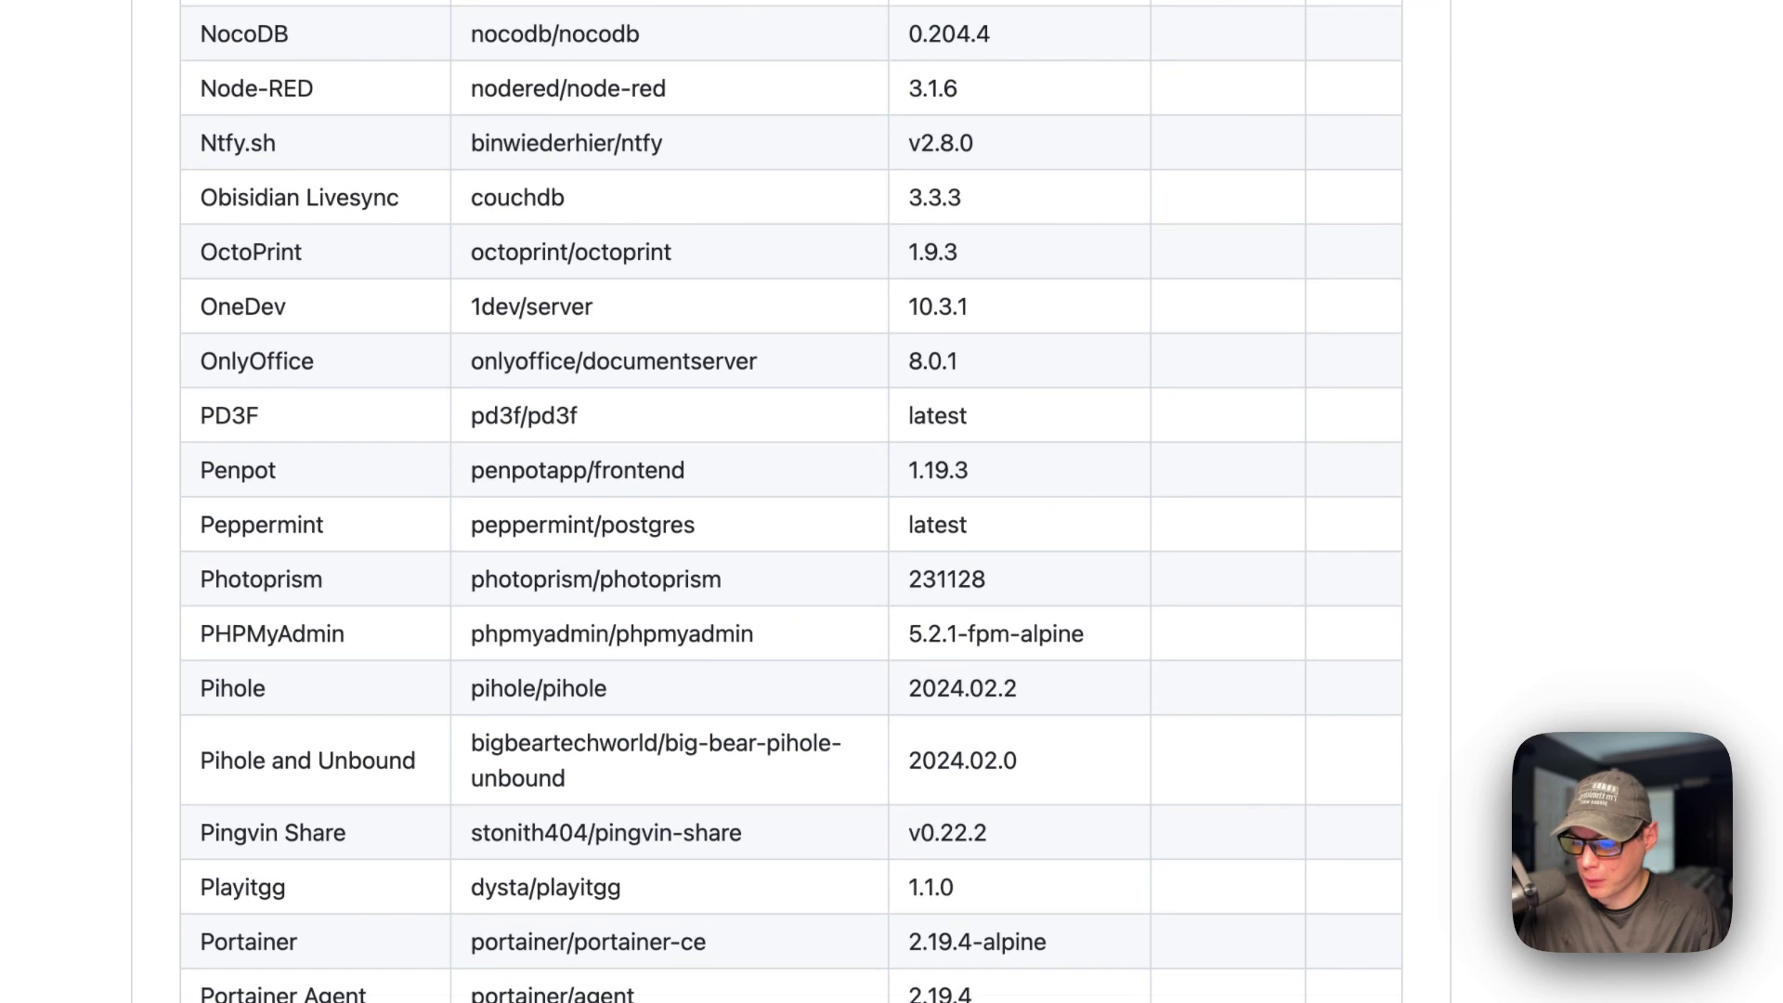
scroll(790, 502, "down", 18)
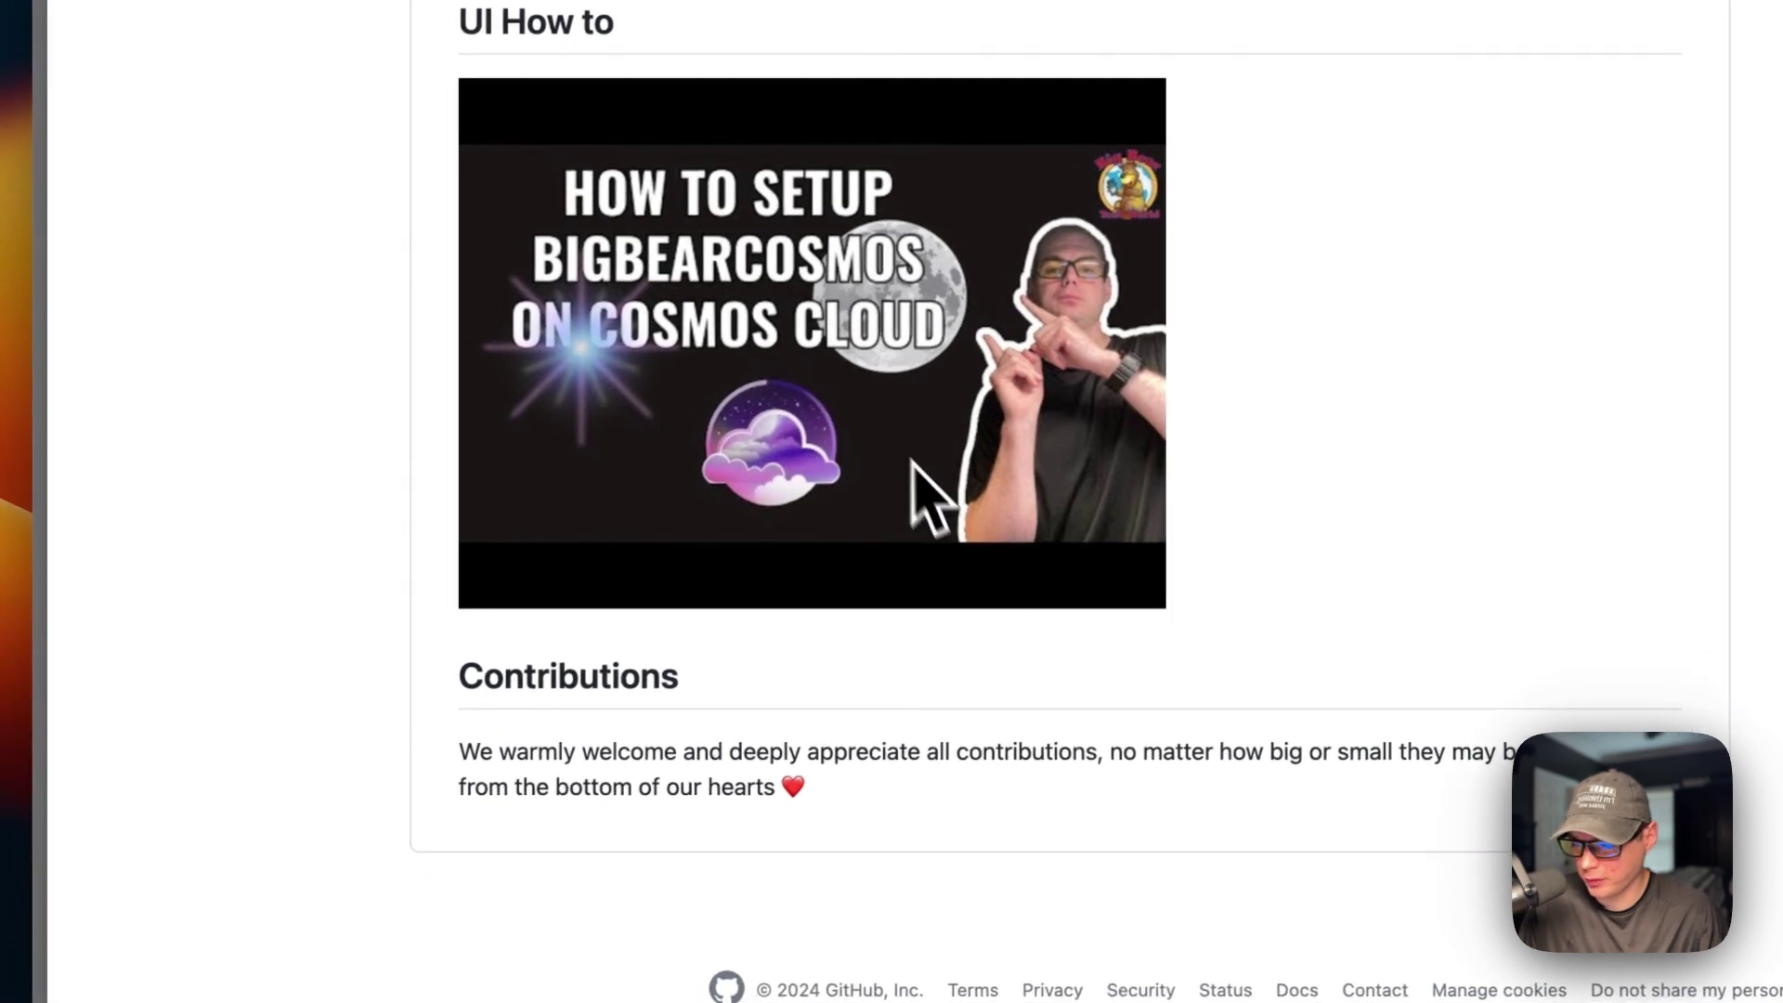
scroll(905, 502, "up", 18)
scroll(905, 520, "up", 20)
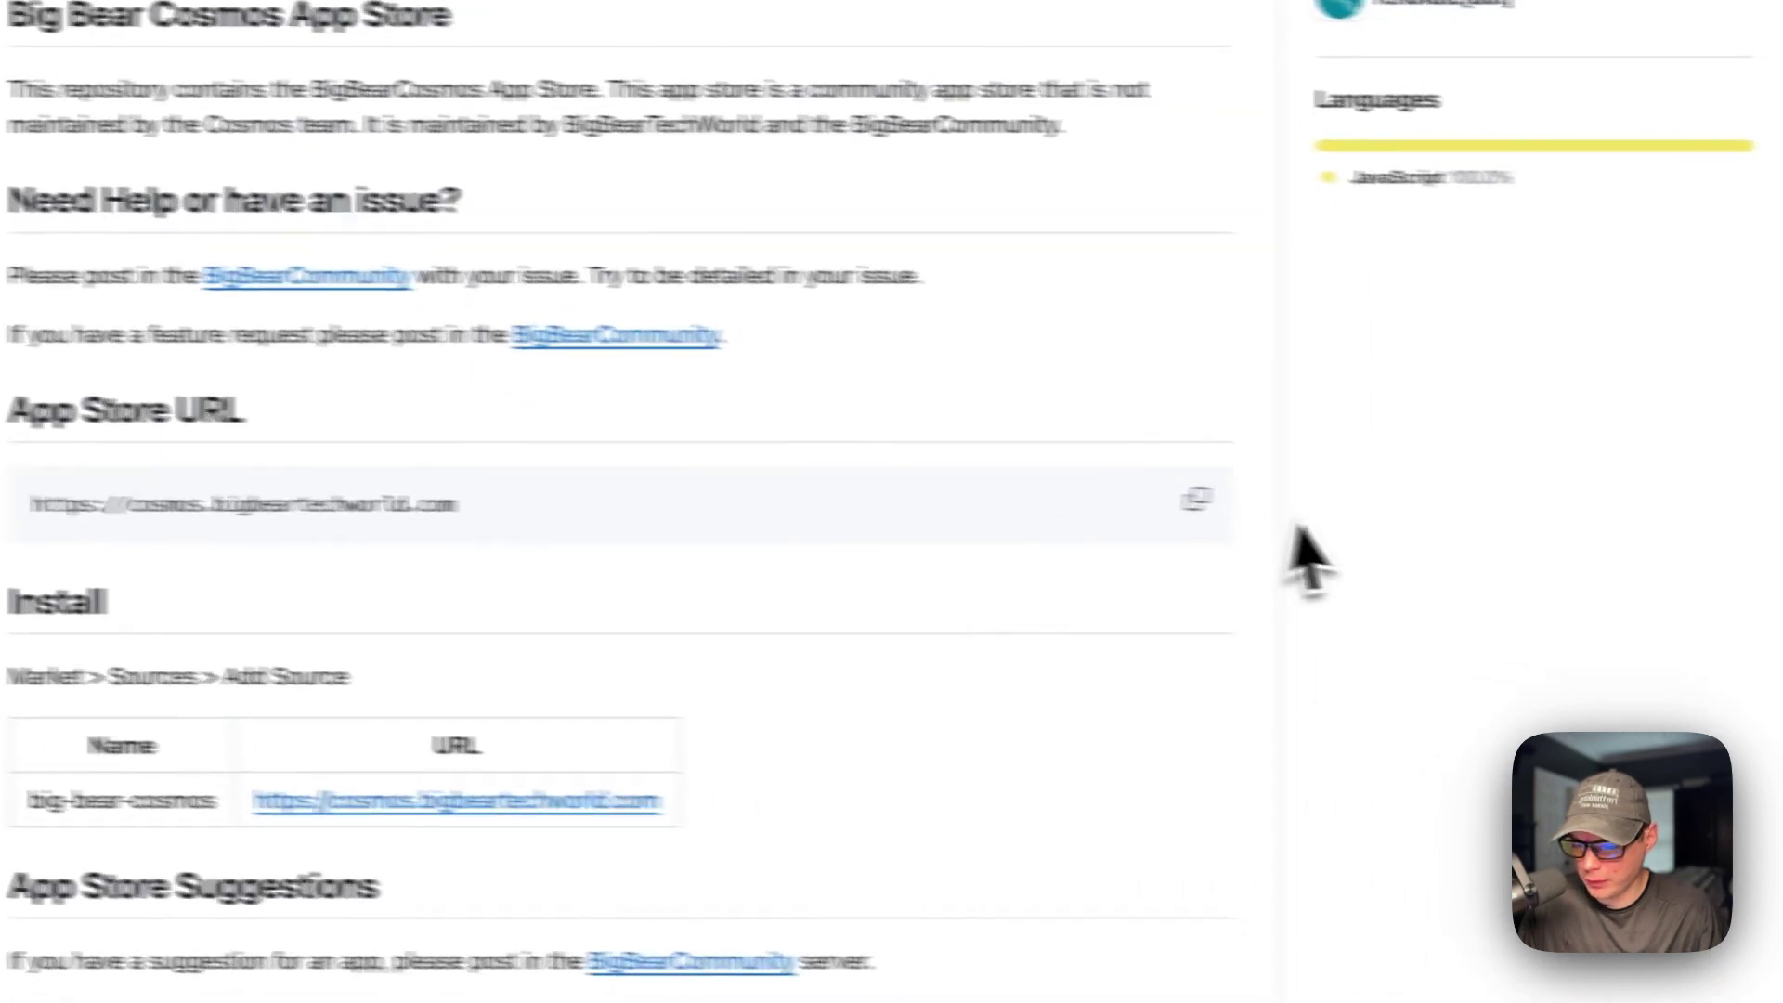
left_click(1195, 502)
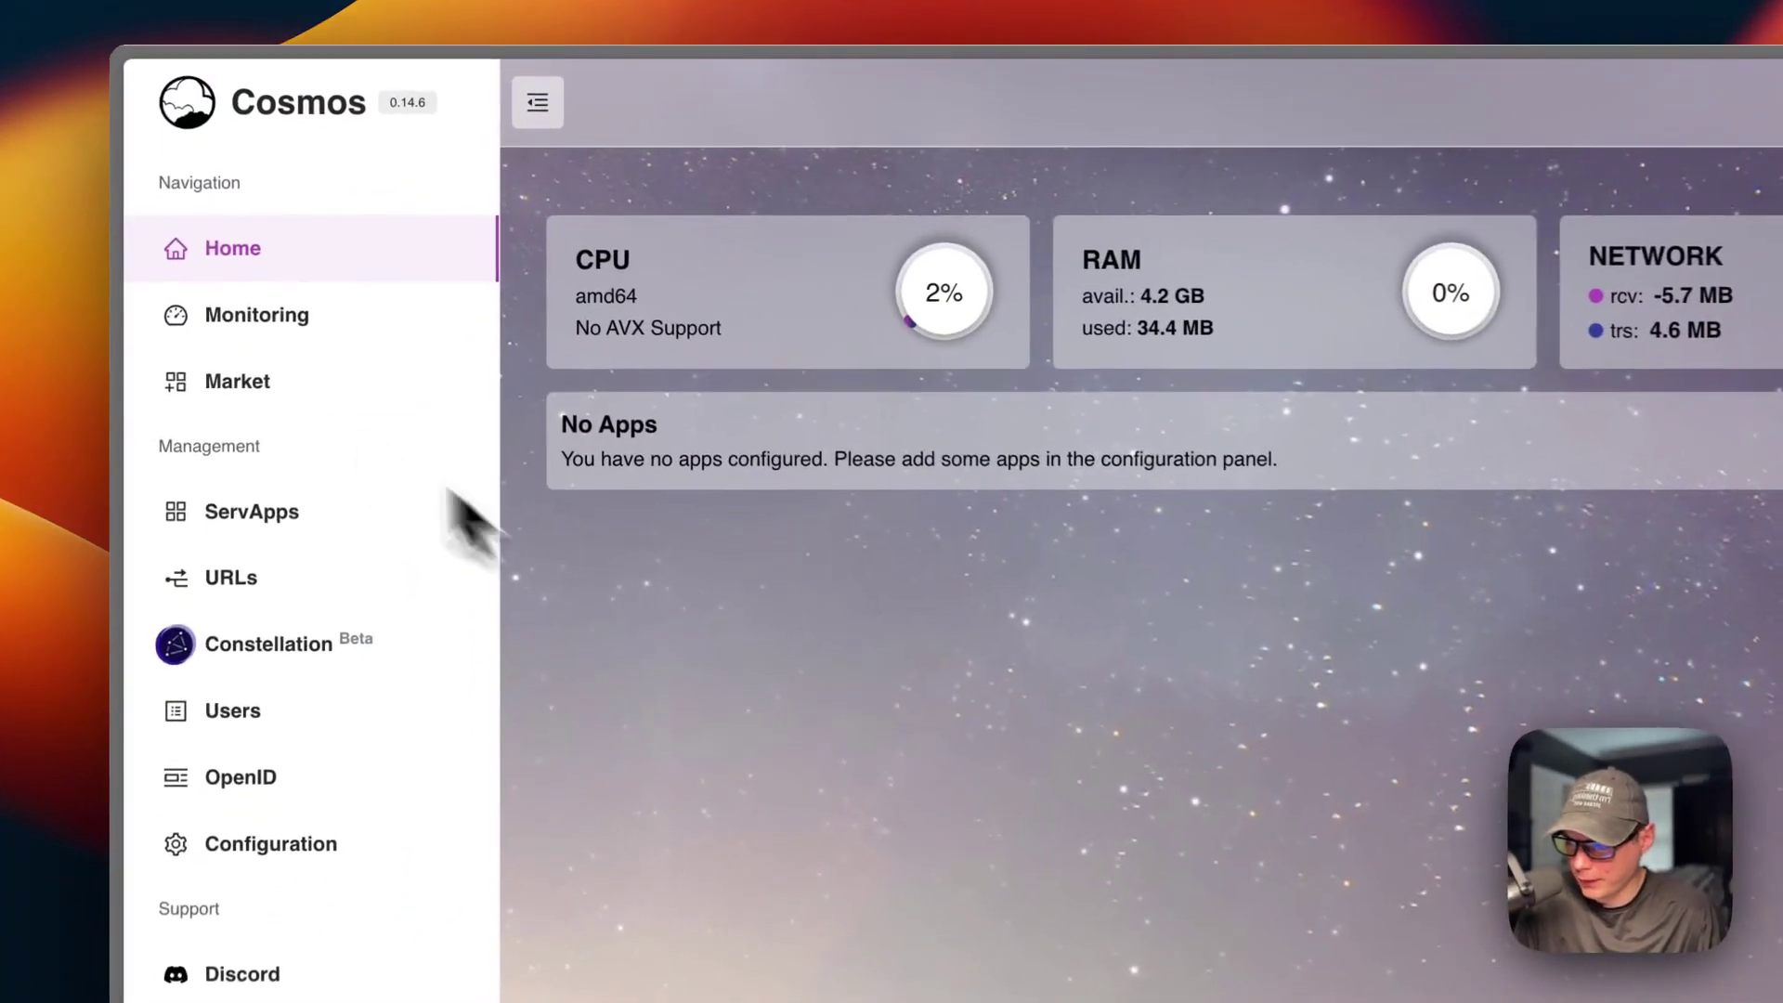
Add a market source named big-bear-cosmos with the copied App Store URL and save it
left_click(240, 383)
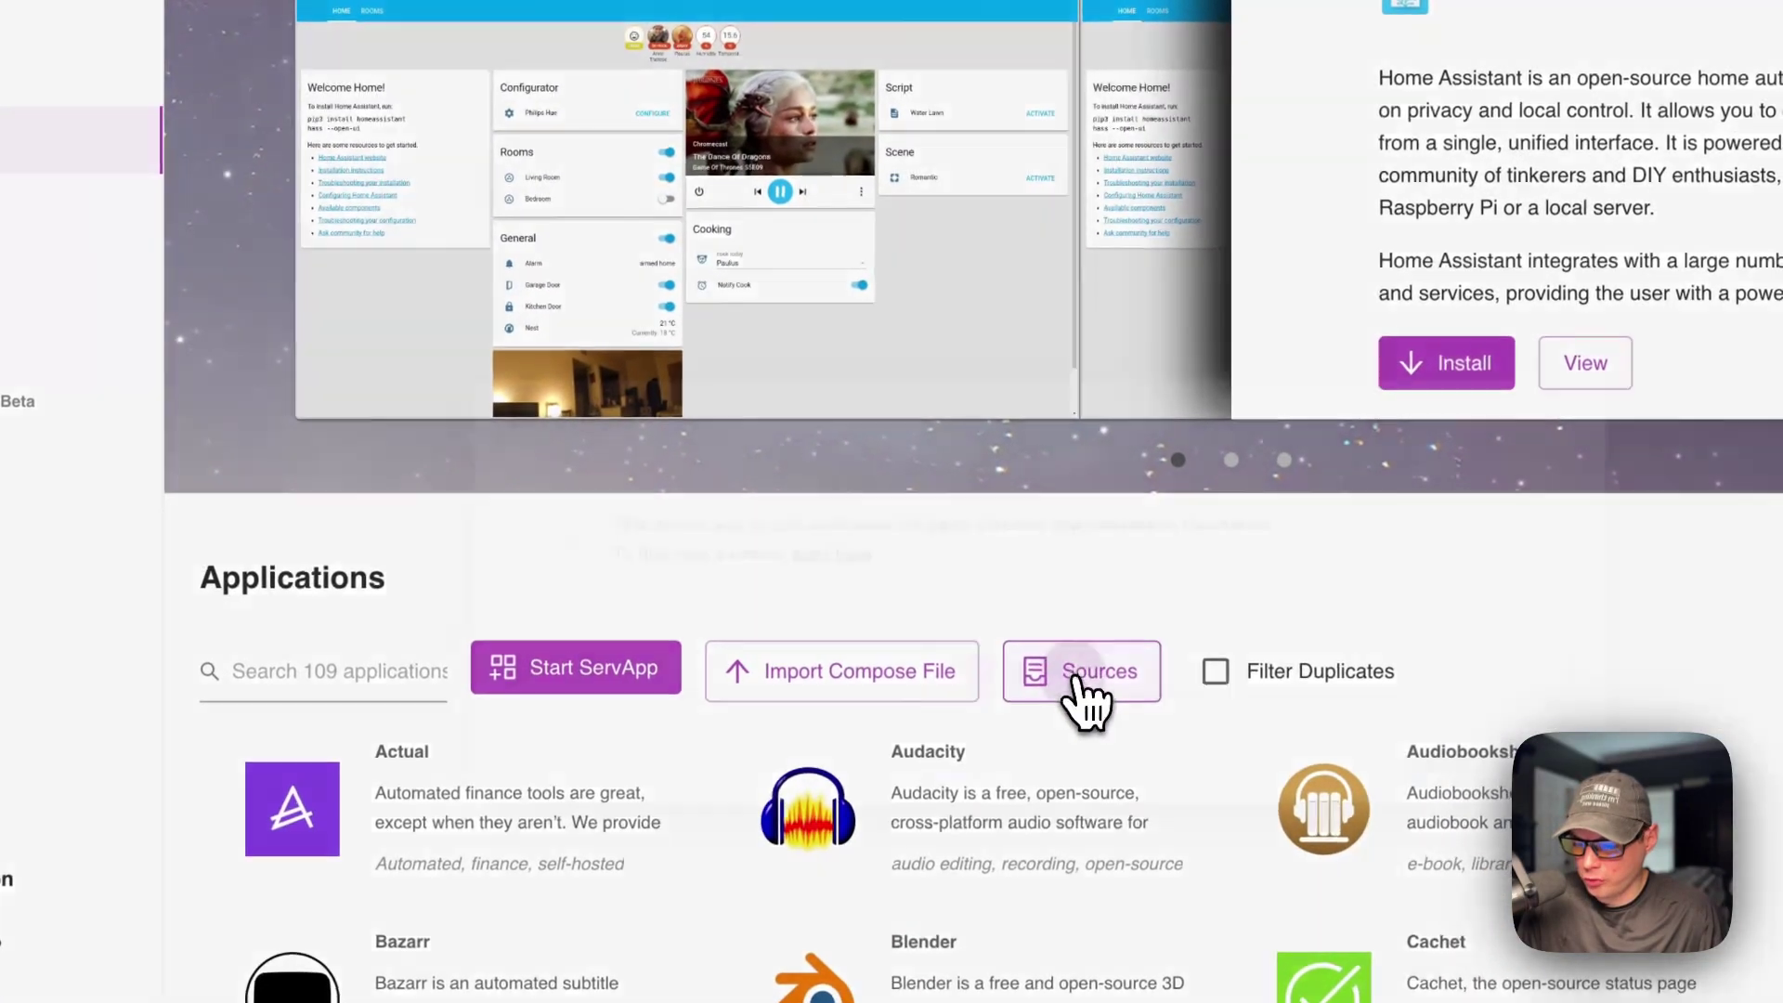
left_click(1077, 678)
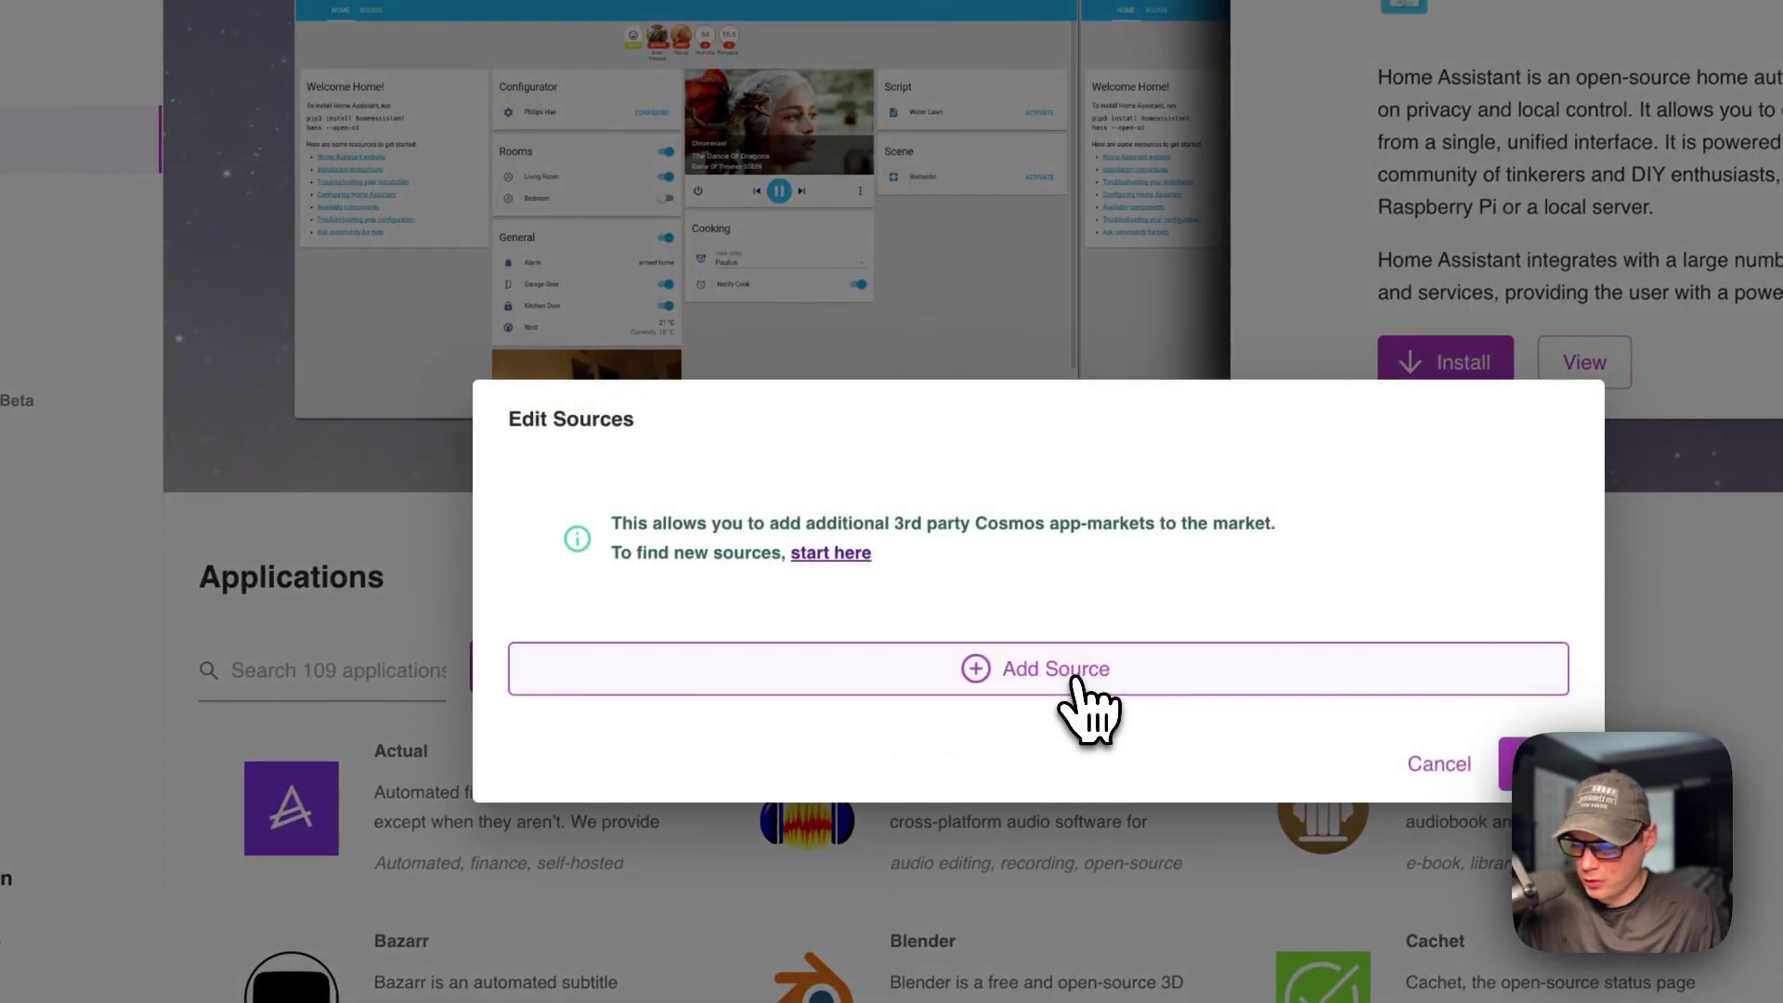
left_click(984, 683)
left_click(743, 597)
left_click(803, 609)
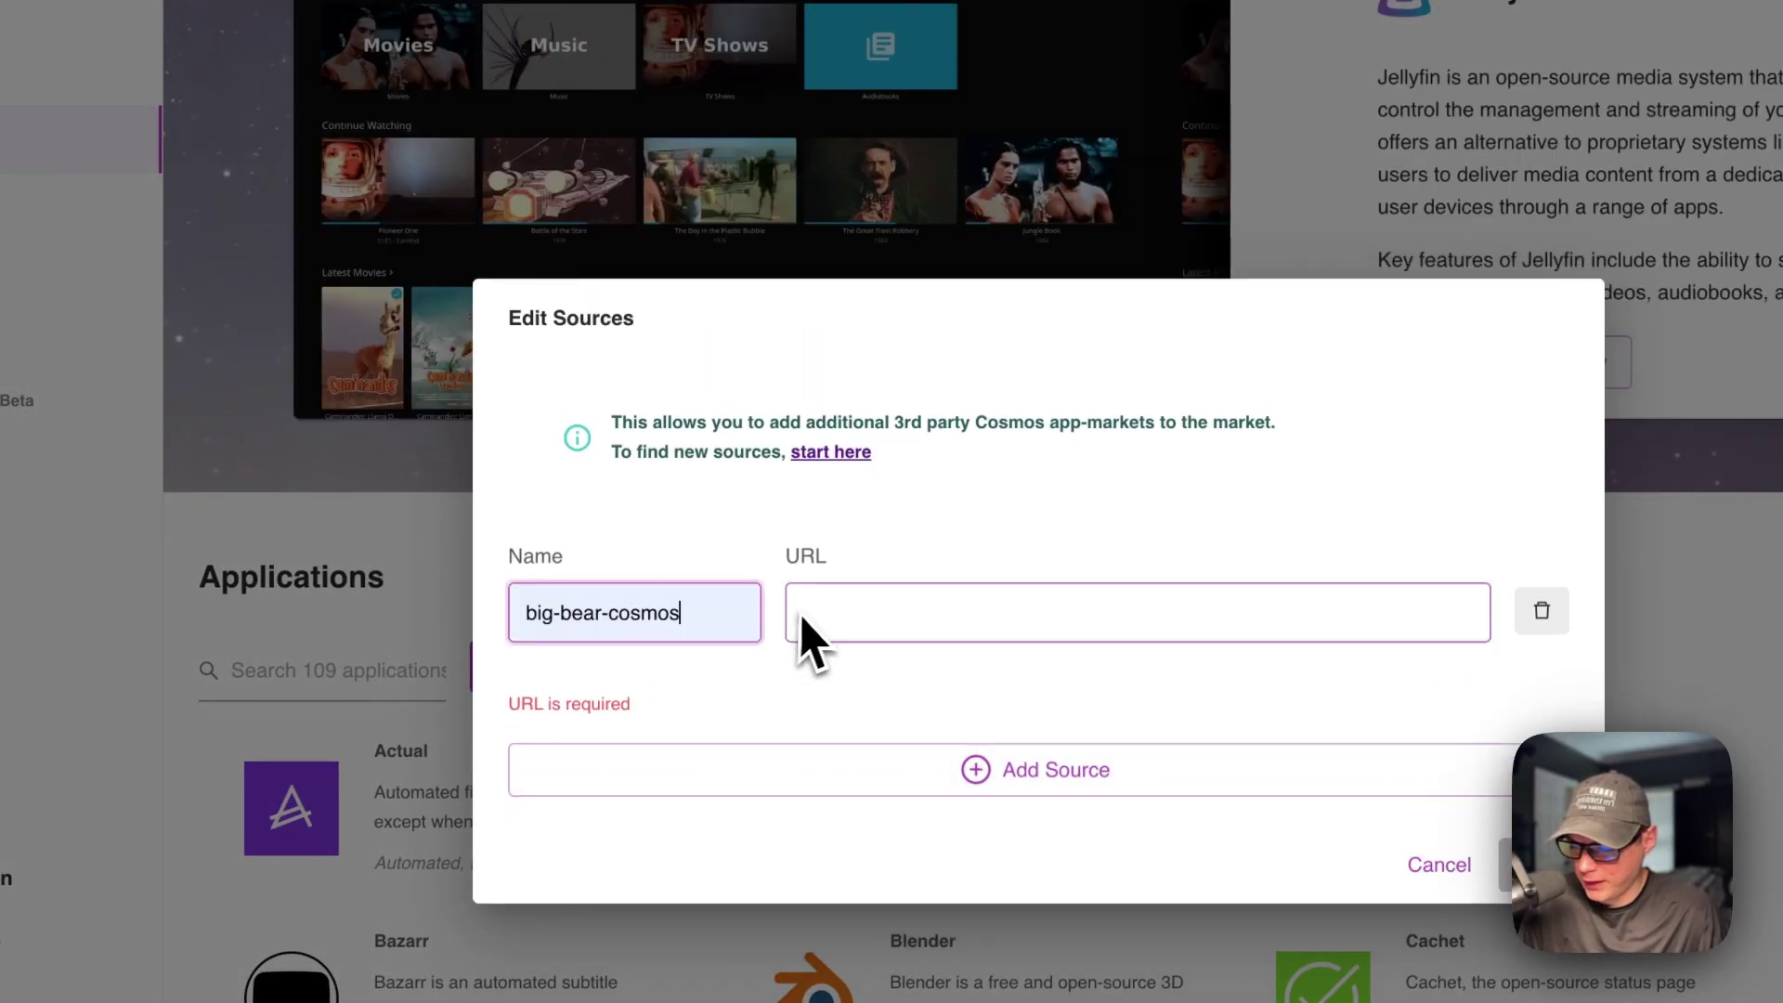
left_click(836, 615)
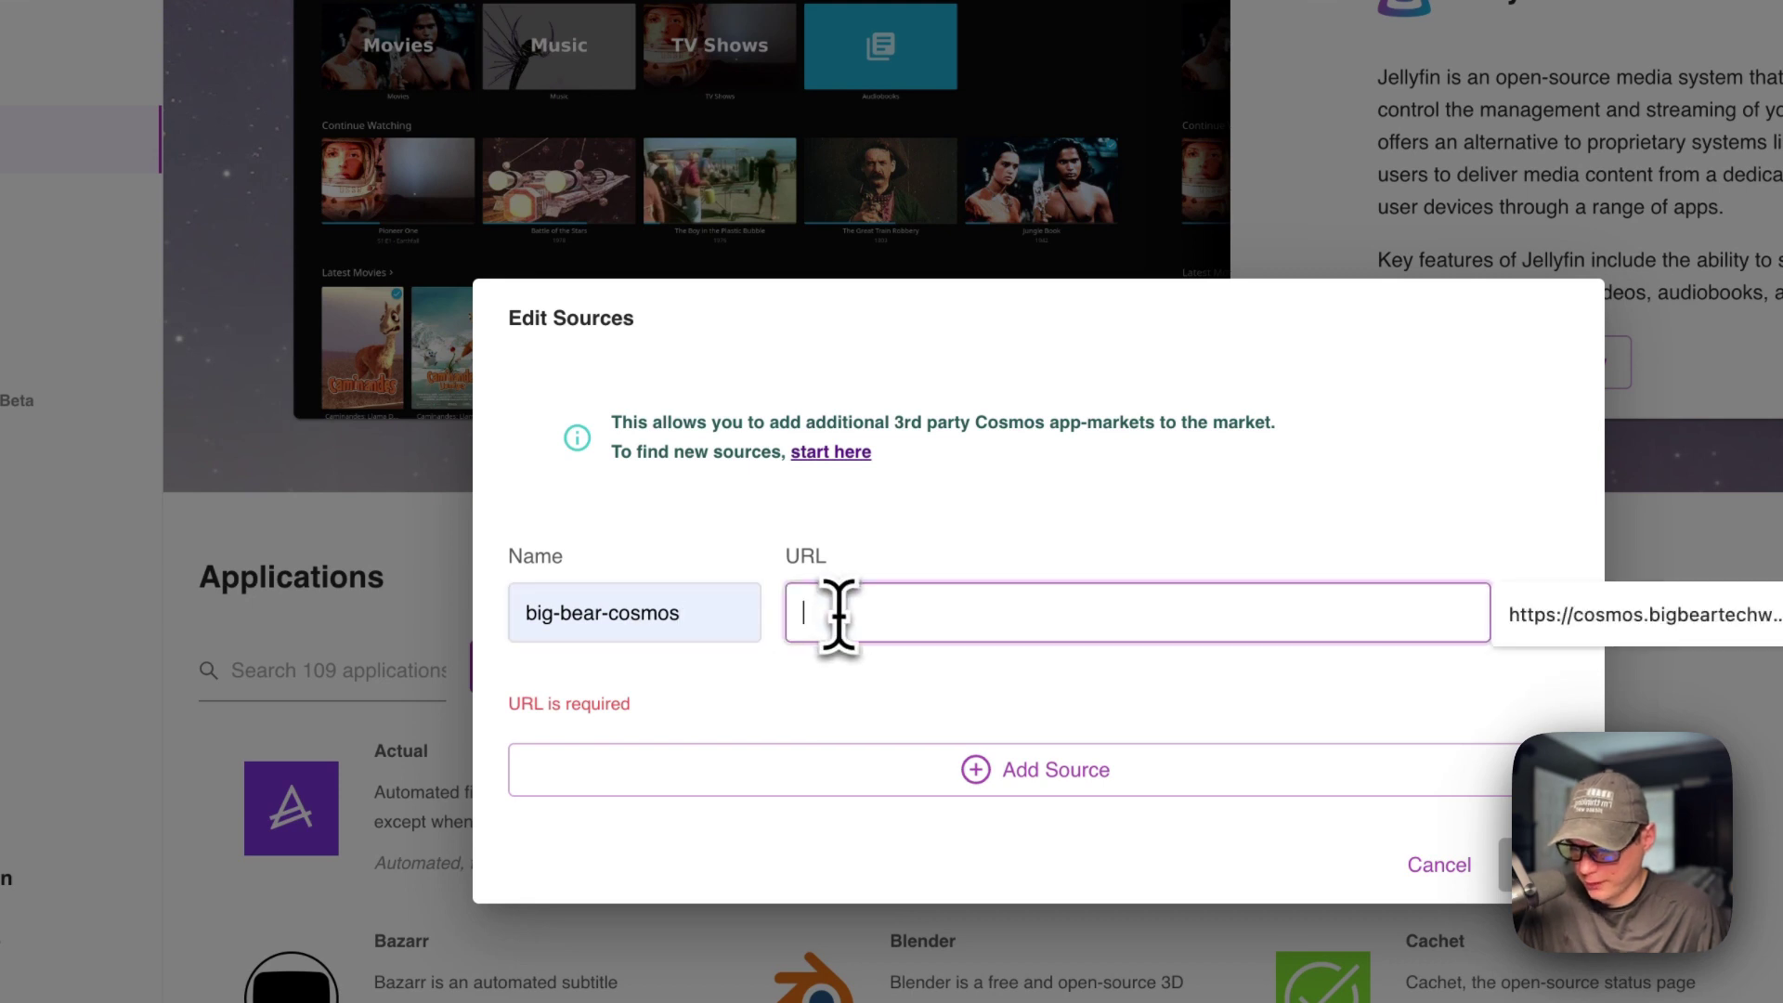
key("super+v")
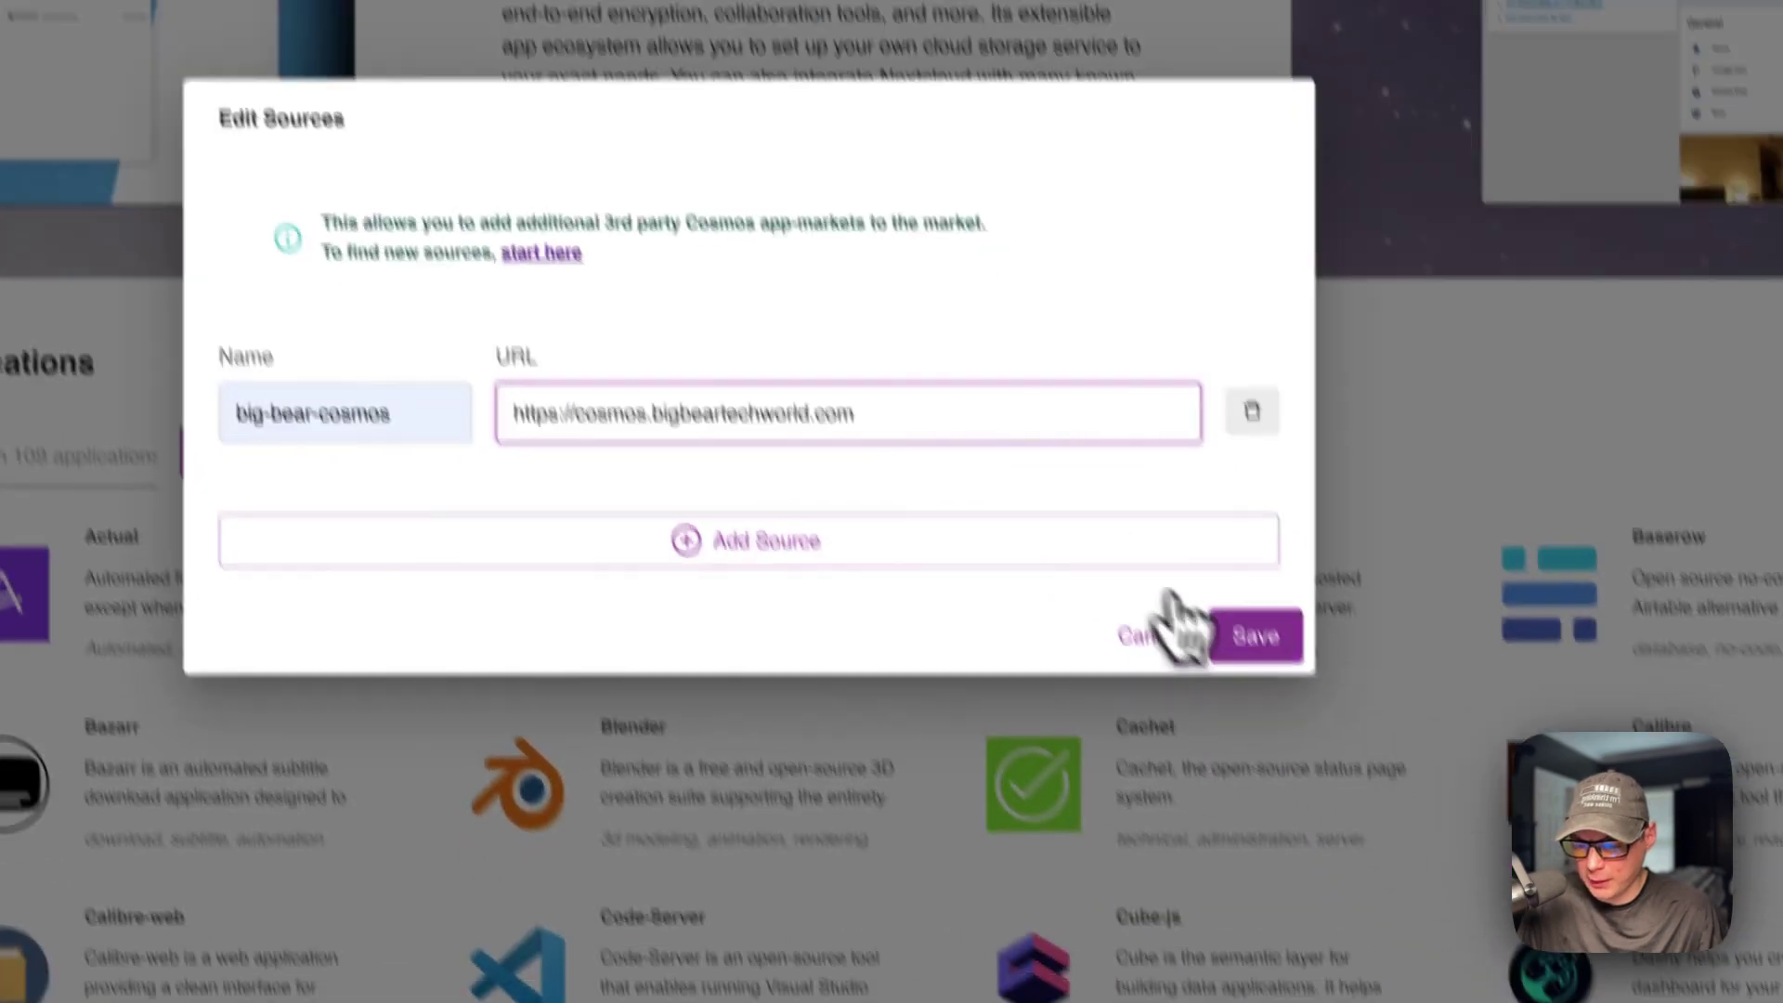
left_click(1510, 851)
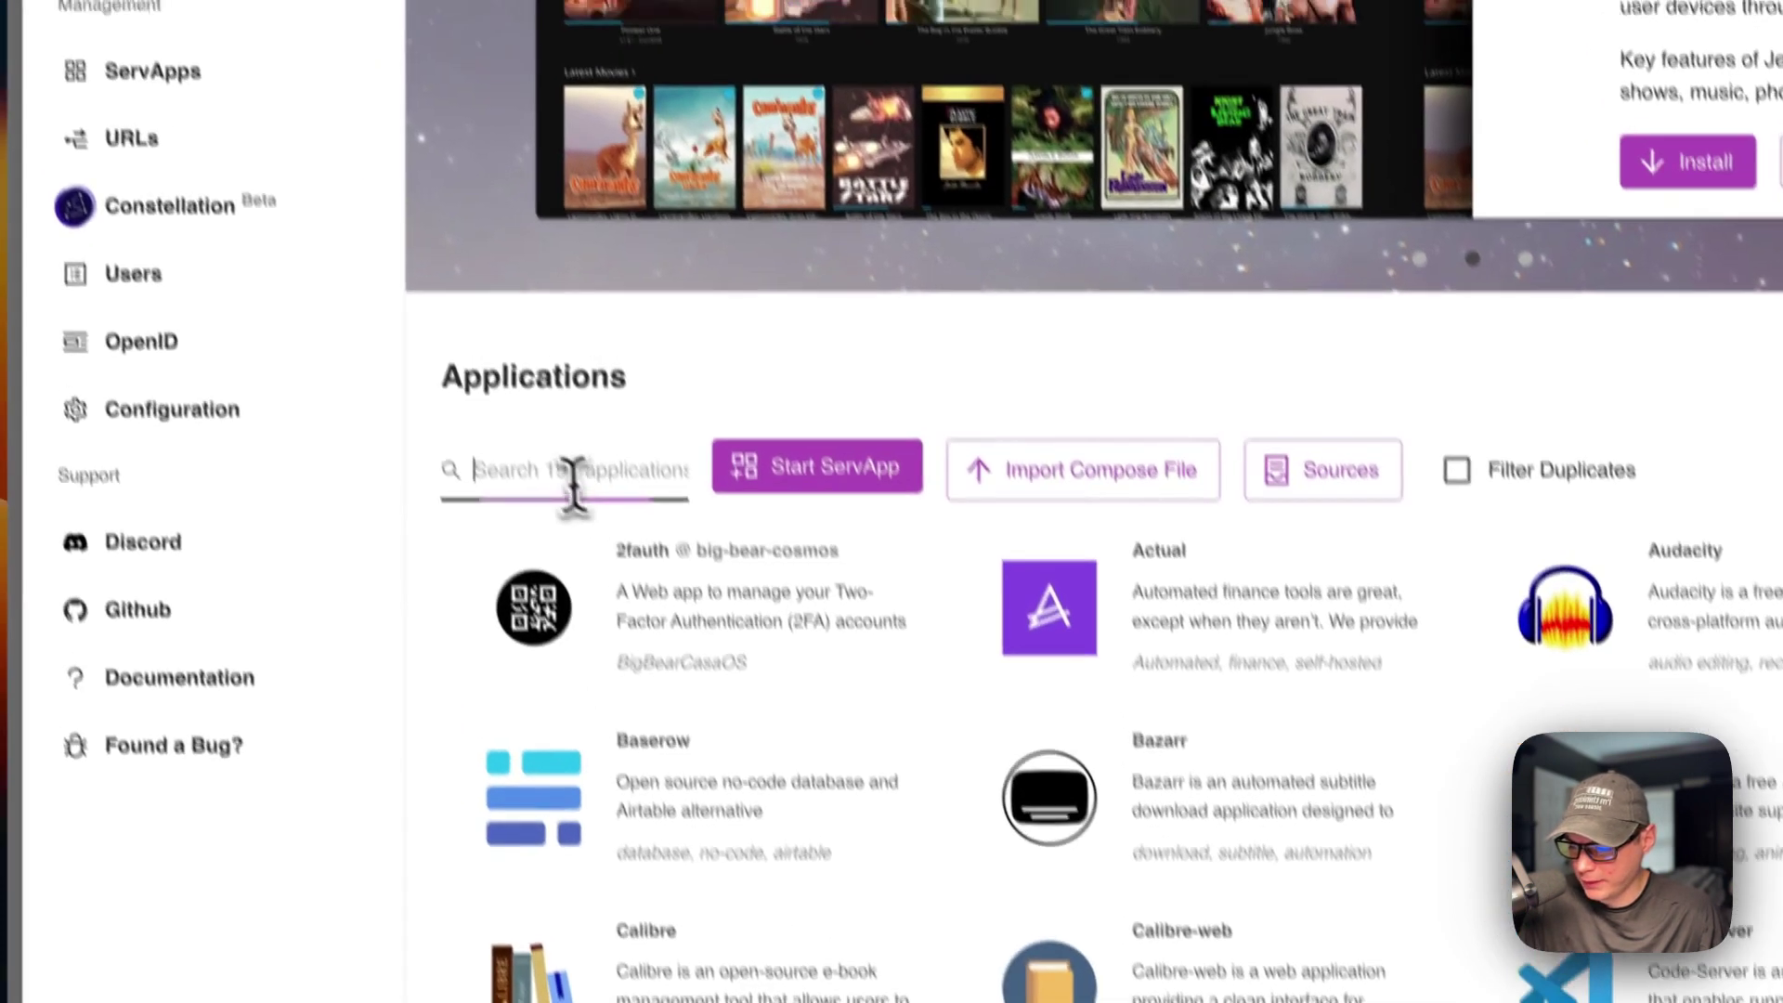
Search the Applications list for 'casa' and scroll through the matching apps
left_click(506, 332)
type("casa")
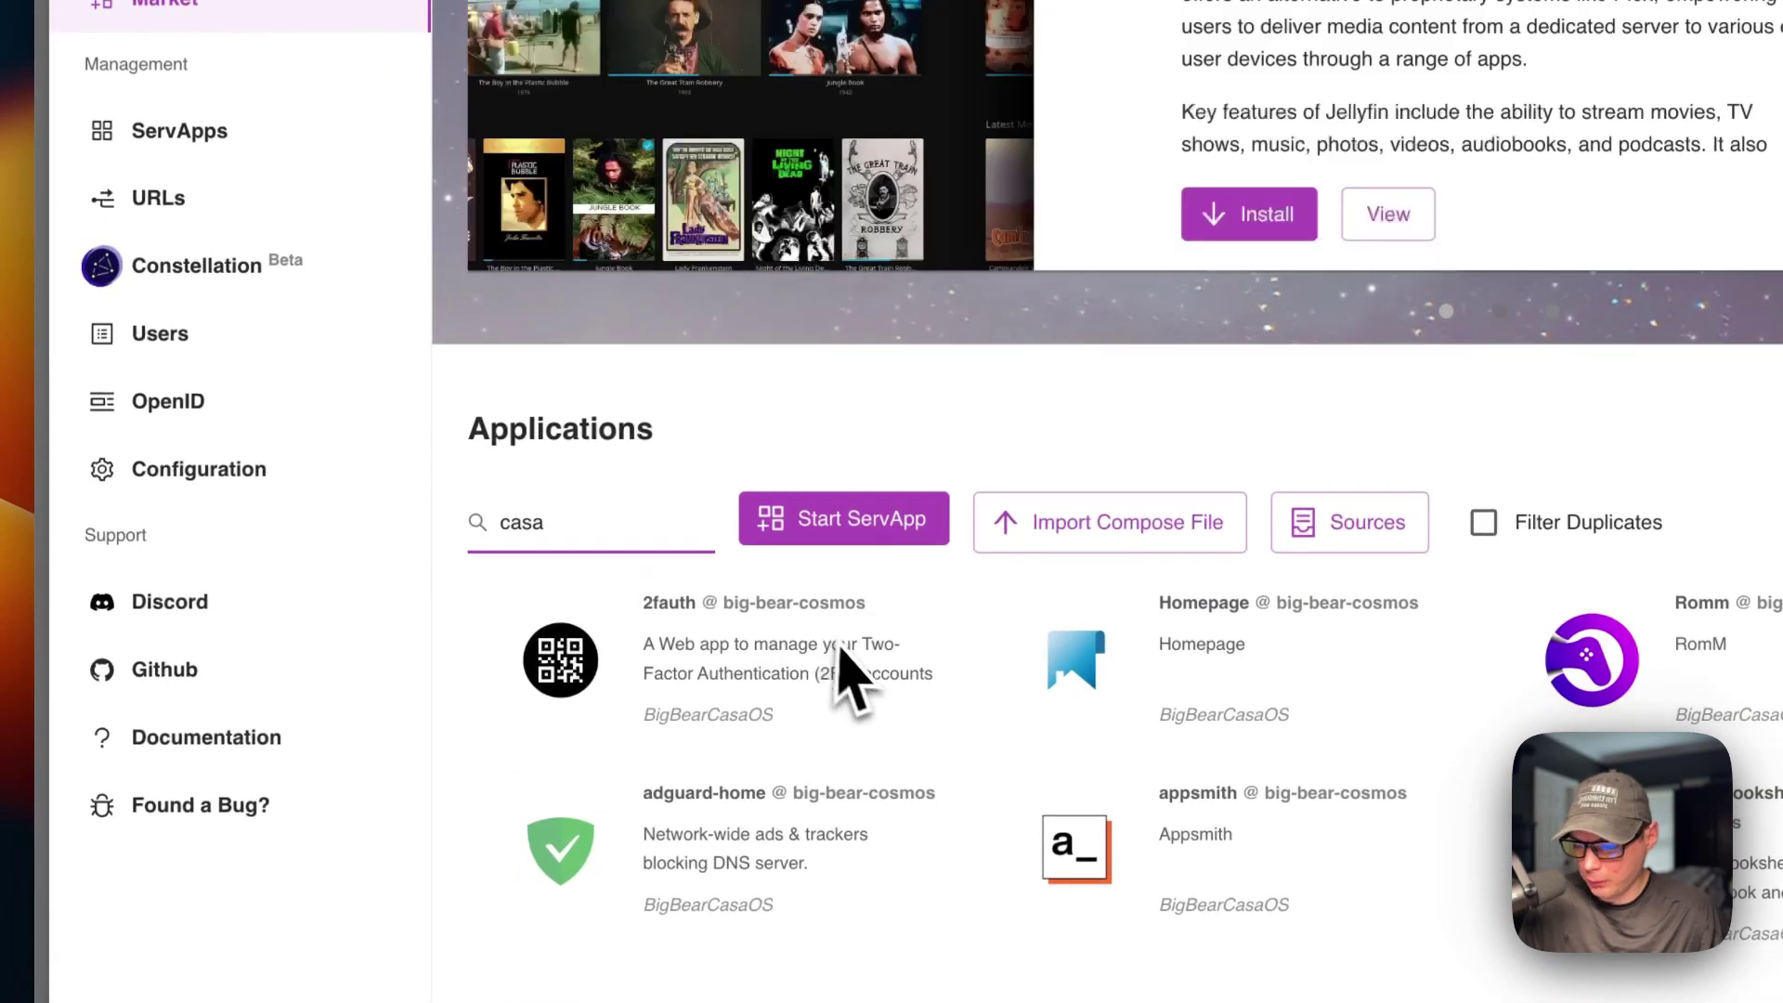
scroll(841, 650, "down", 20)
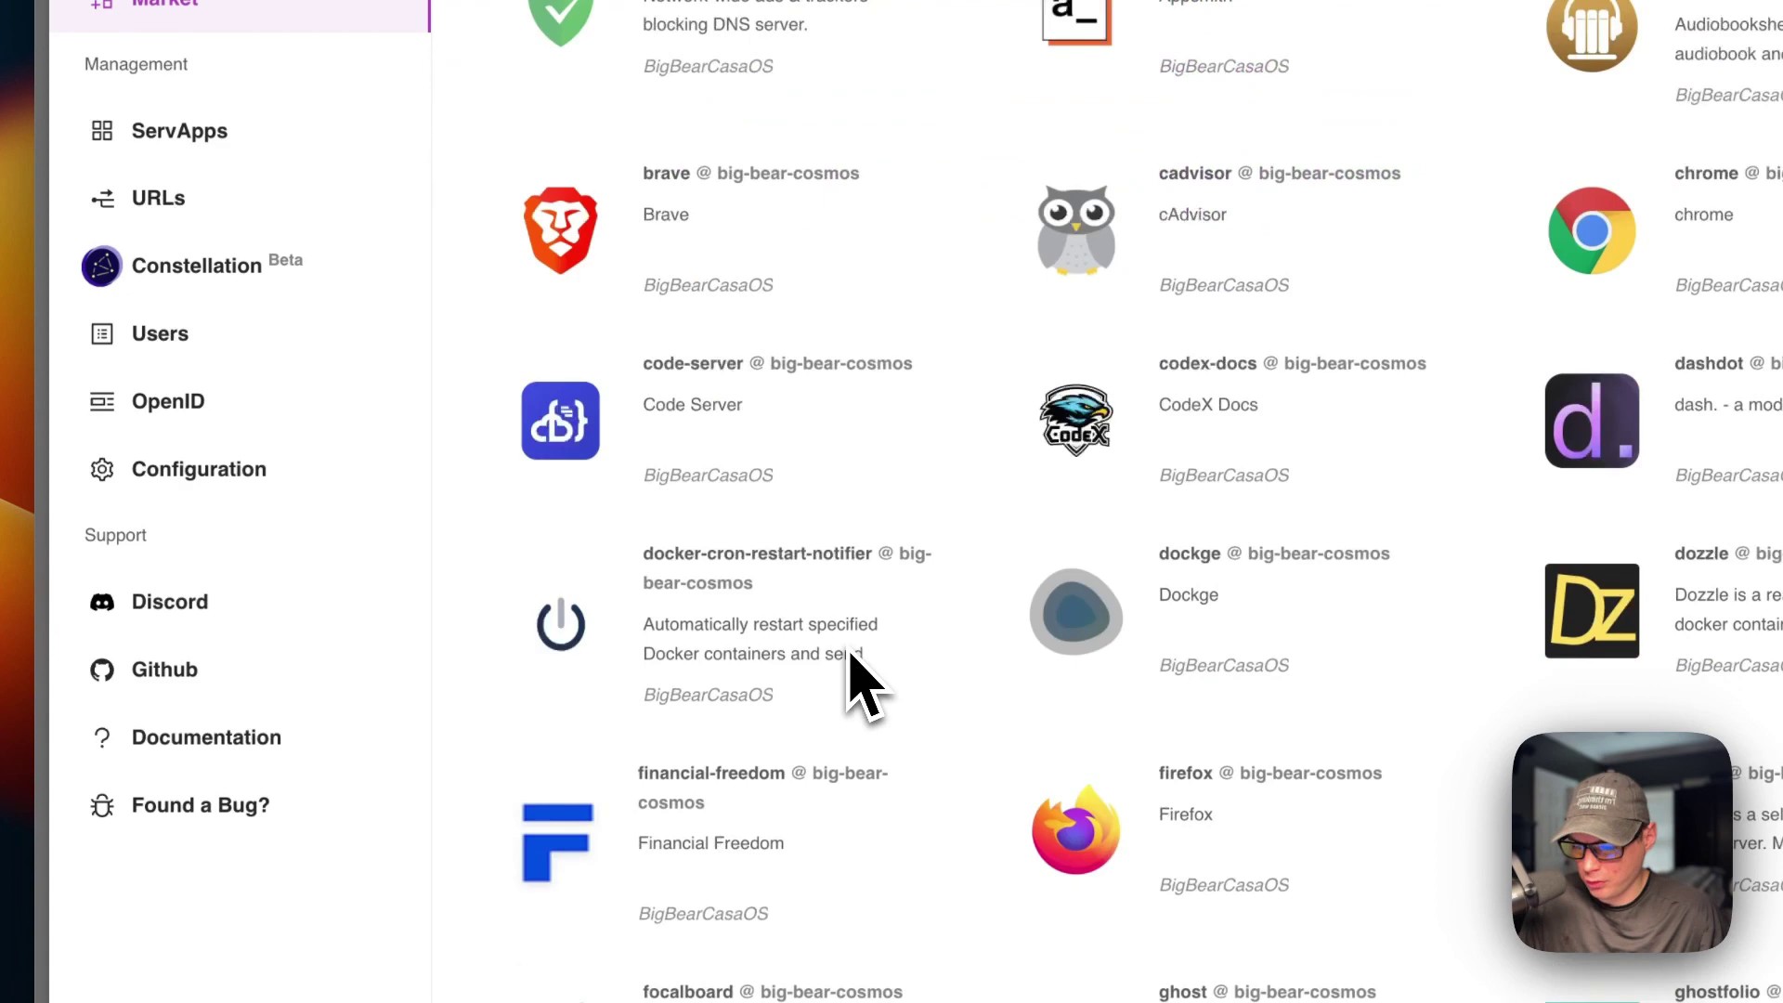
scroll(915, 515, "down", 15)
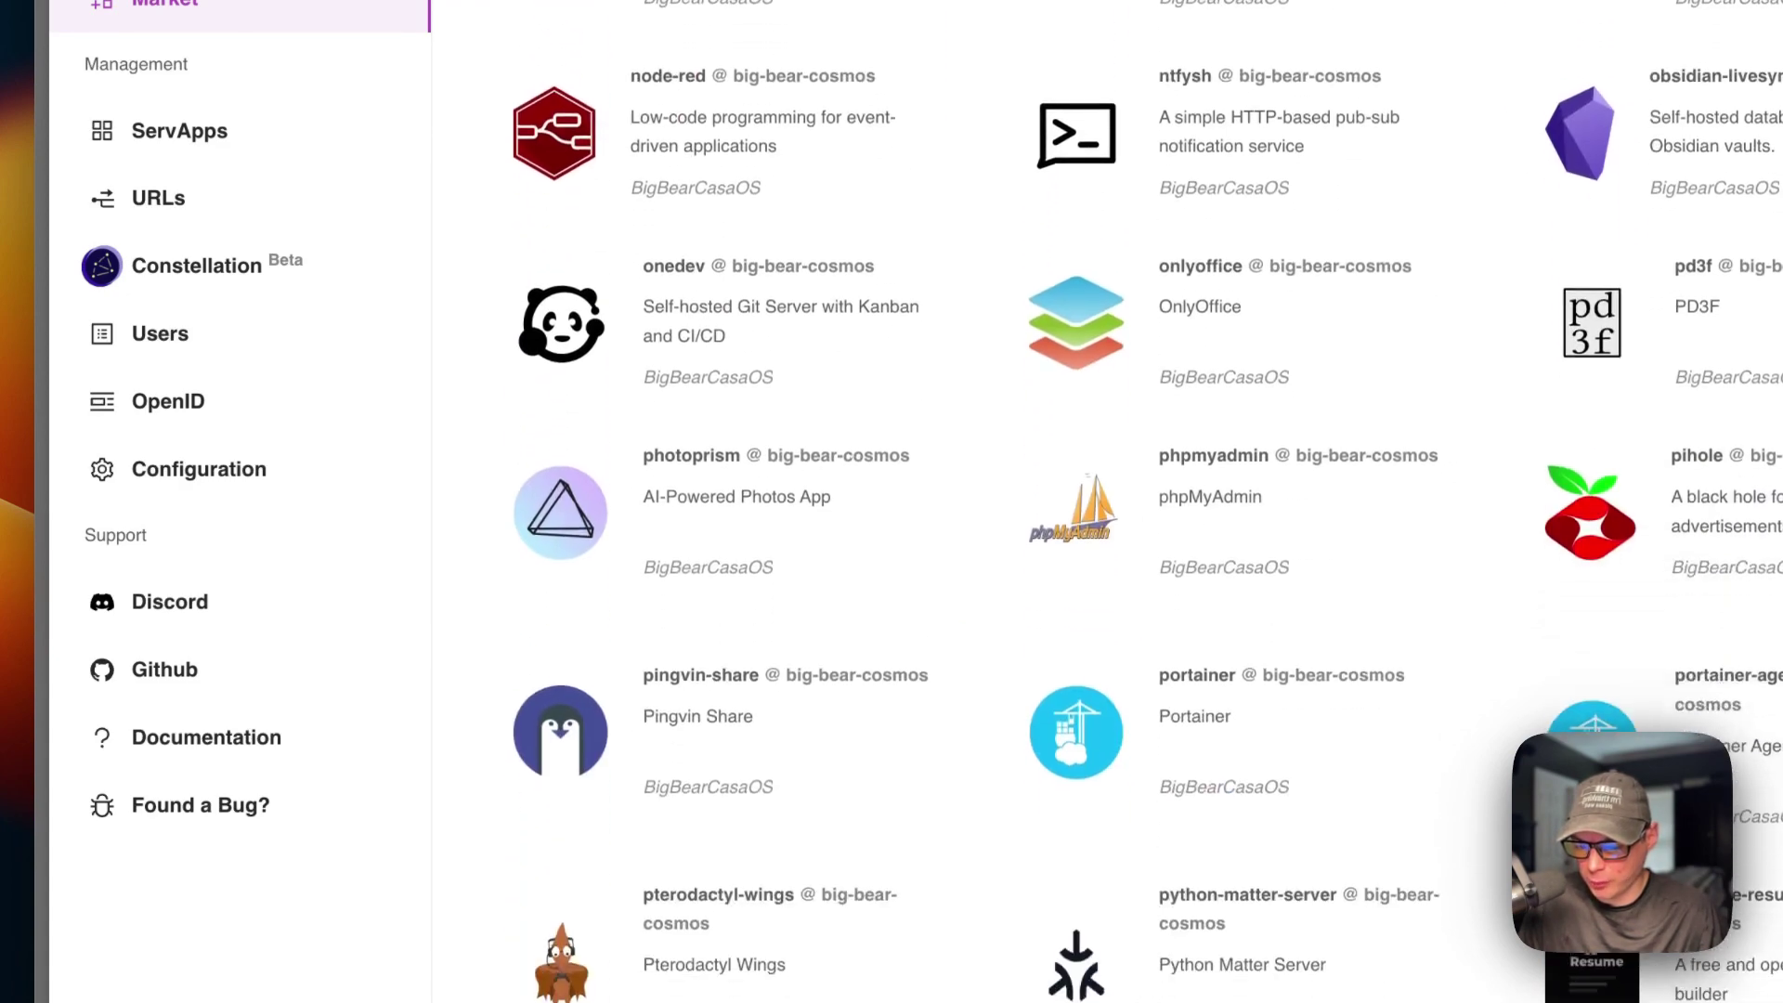
scroll(943, 422, "up", 20)
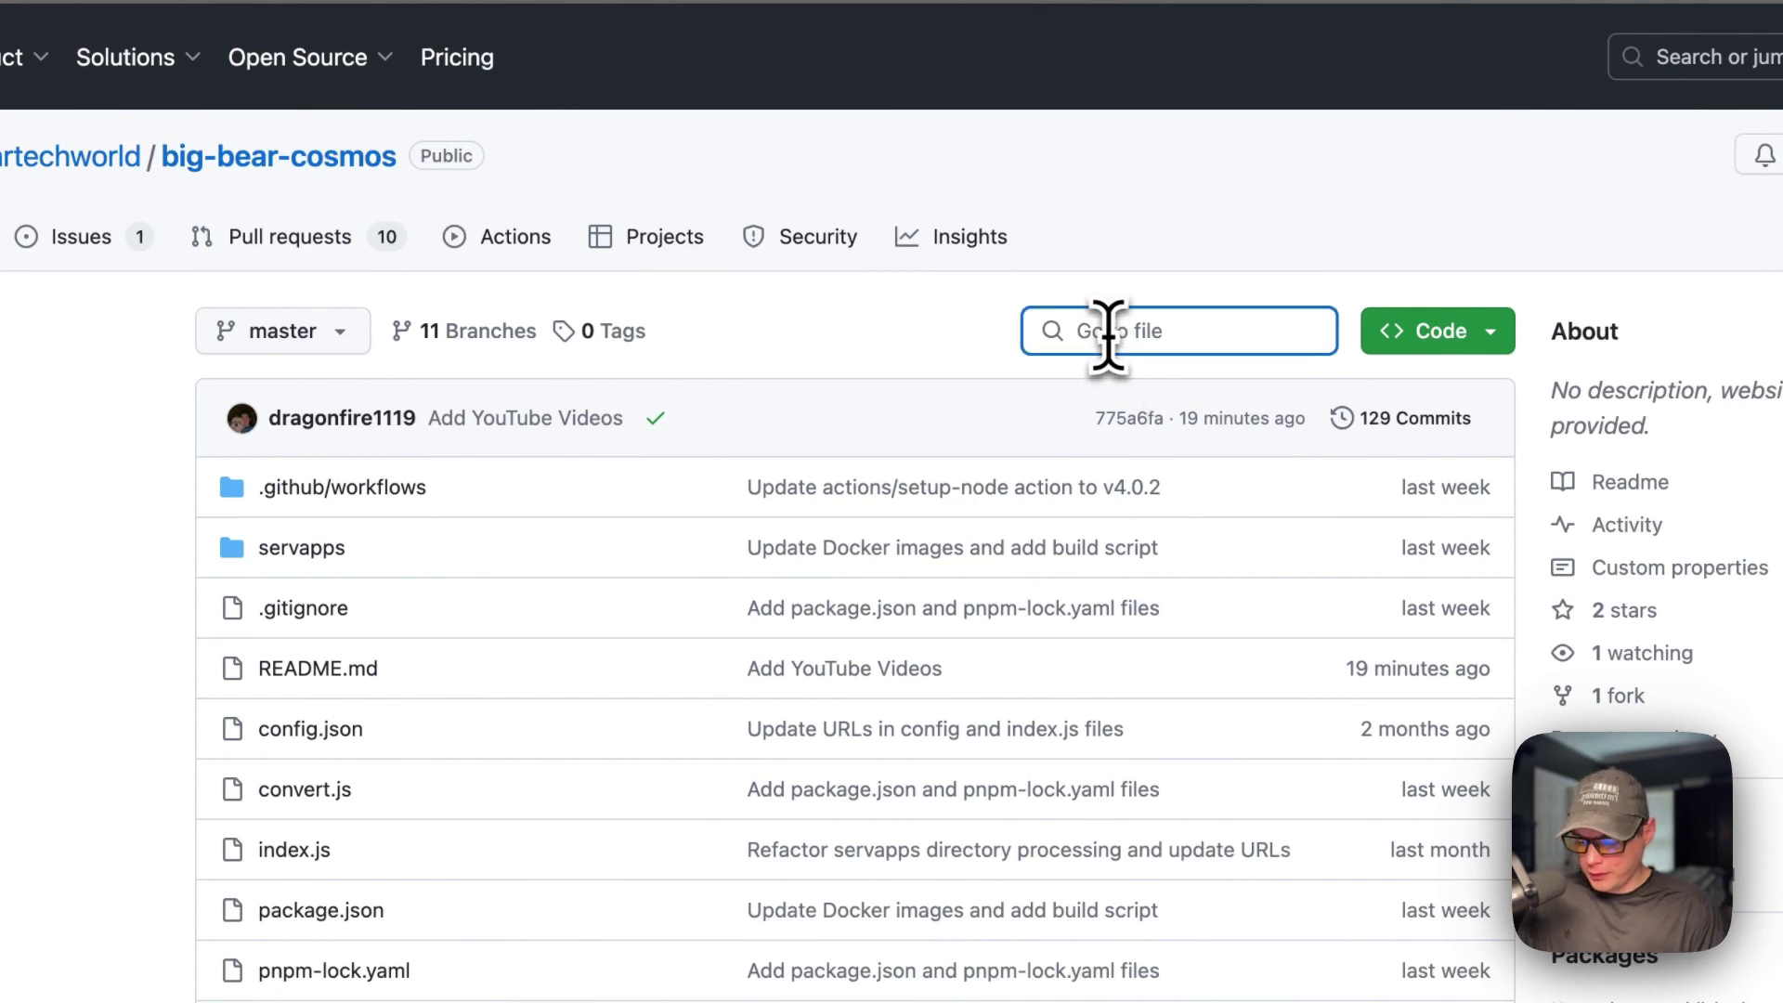
Open actual-server's description.json and point out its description, longDescription and tags fields
type("tual")
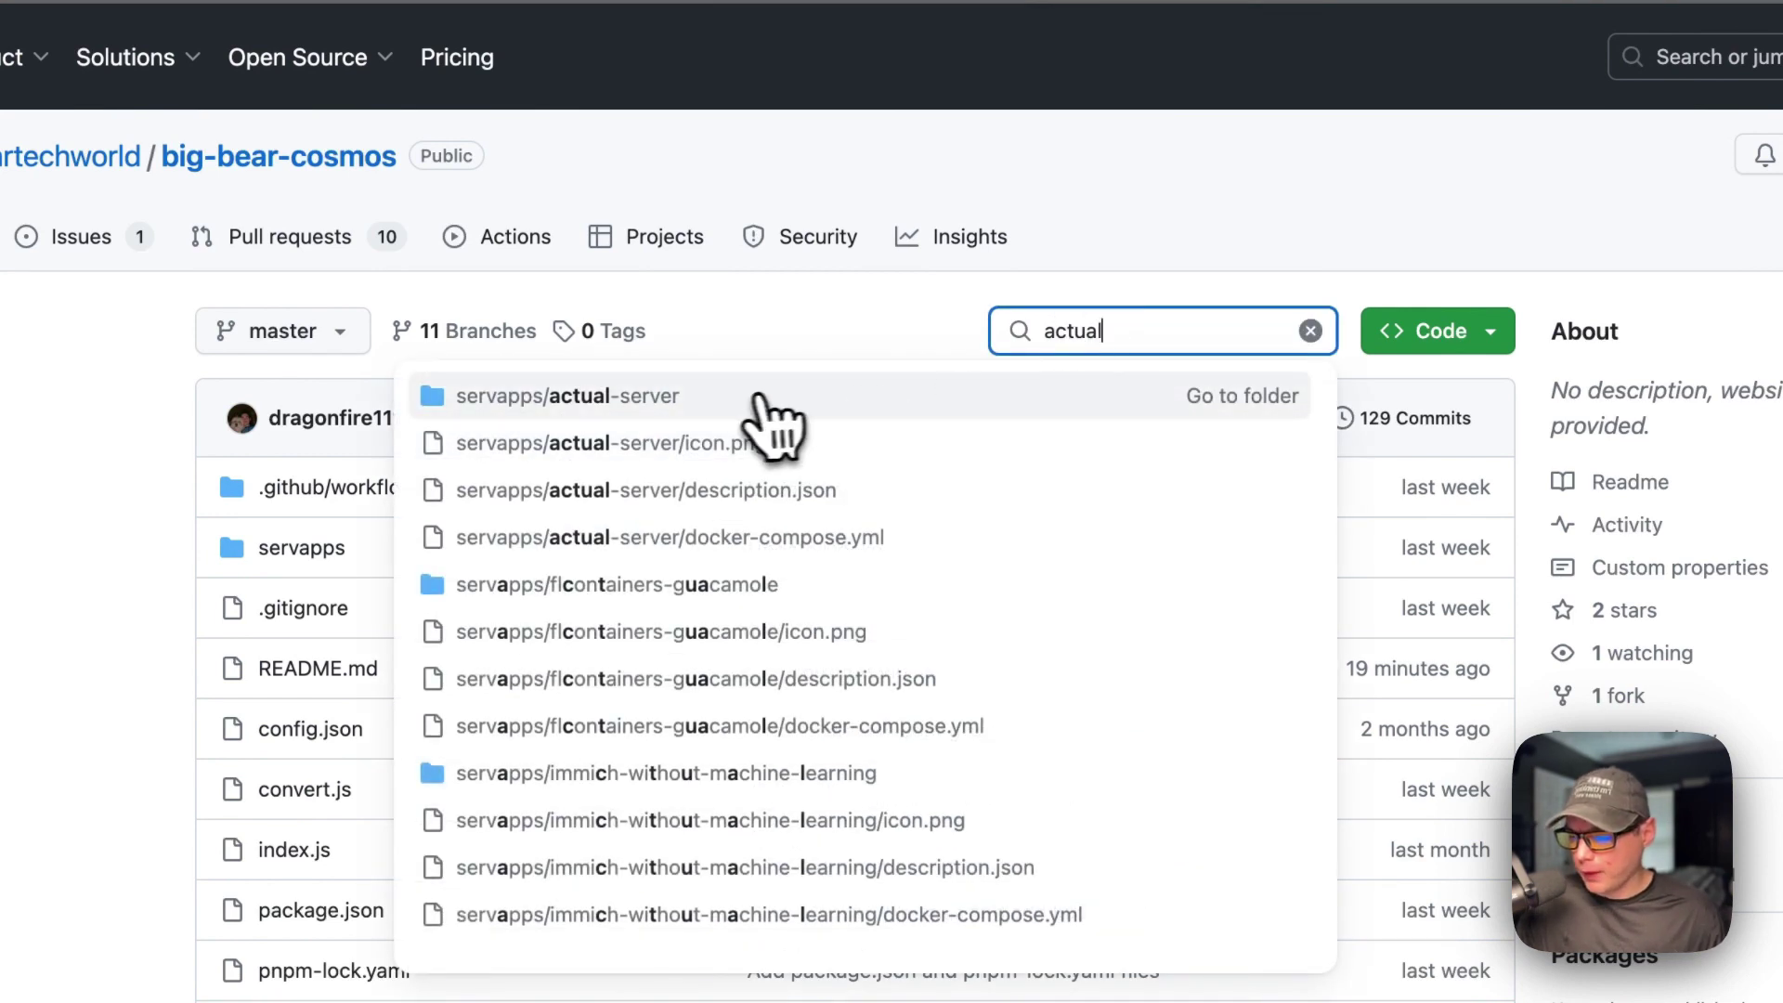
left_click(587, 401)
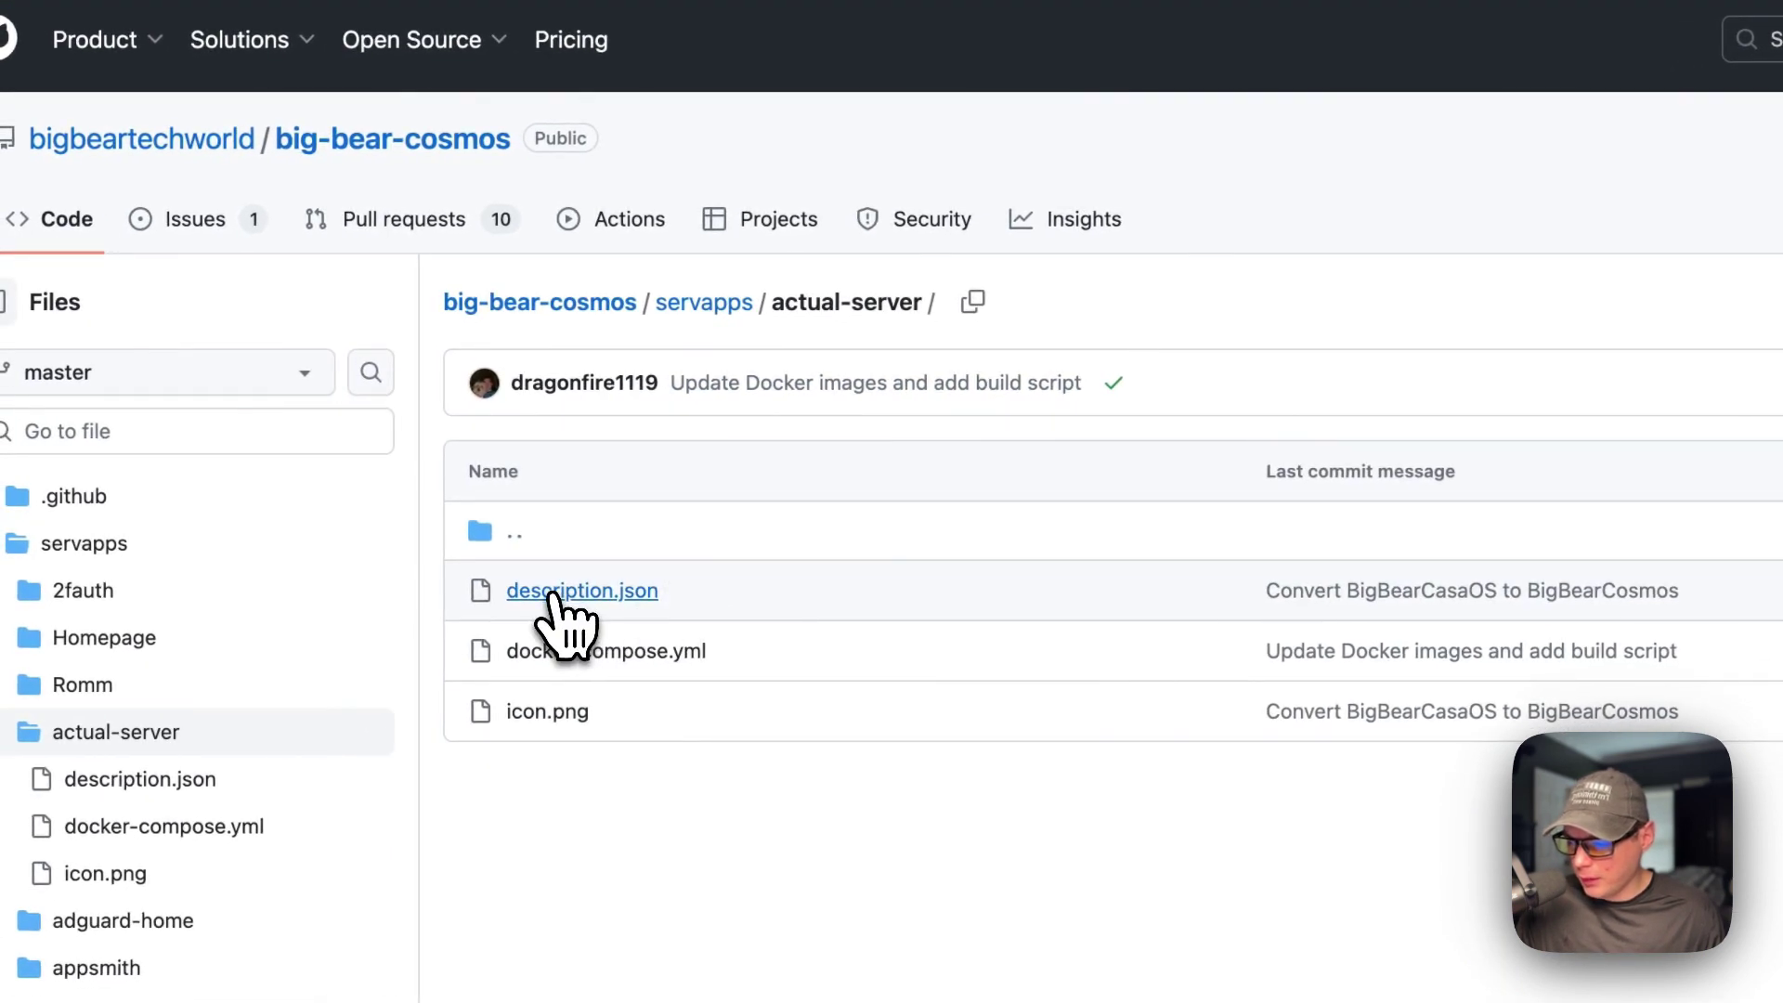
left_click(558, 613)
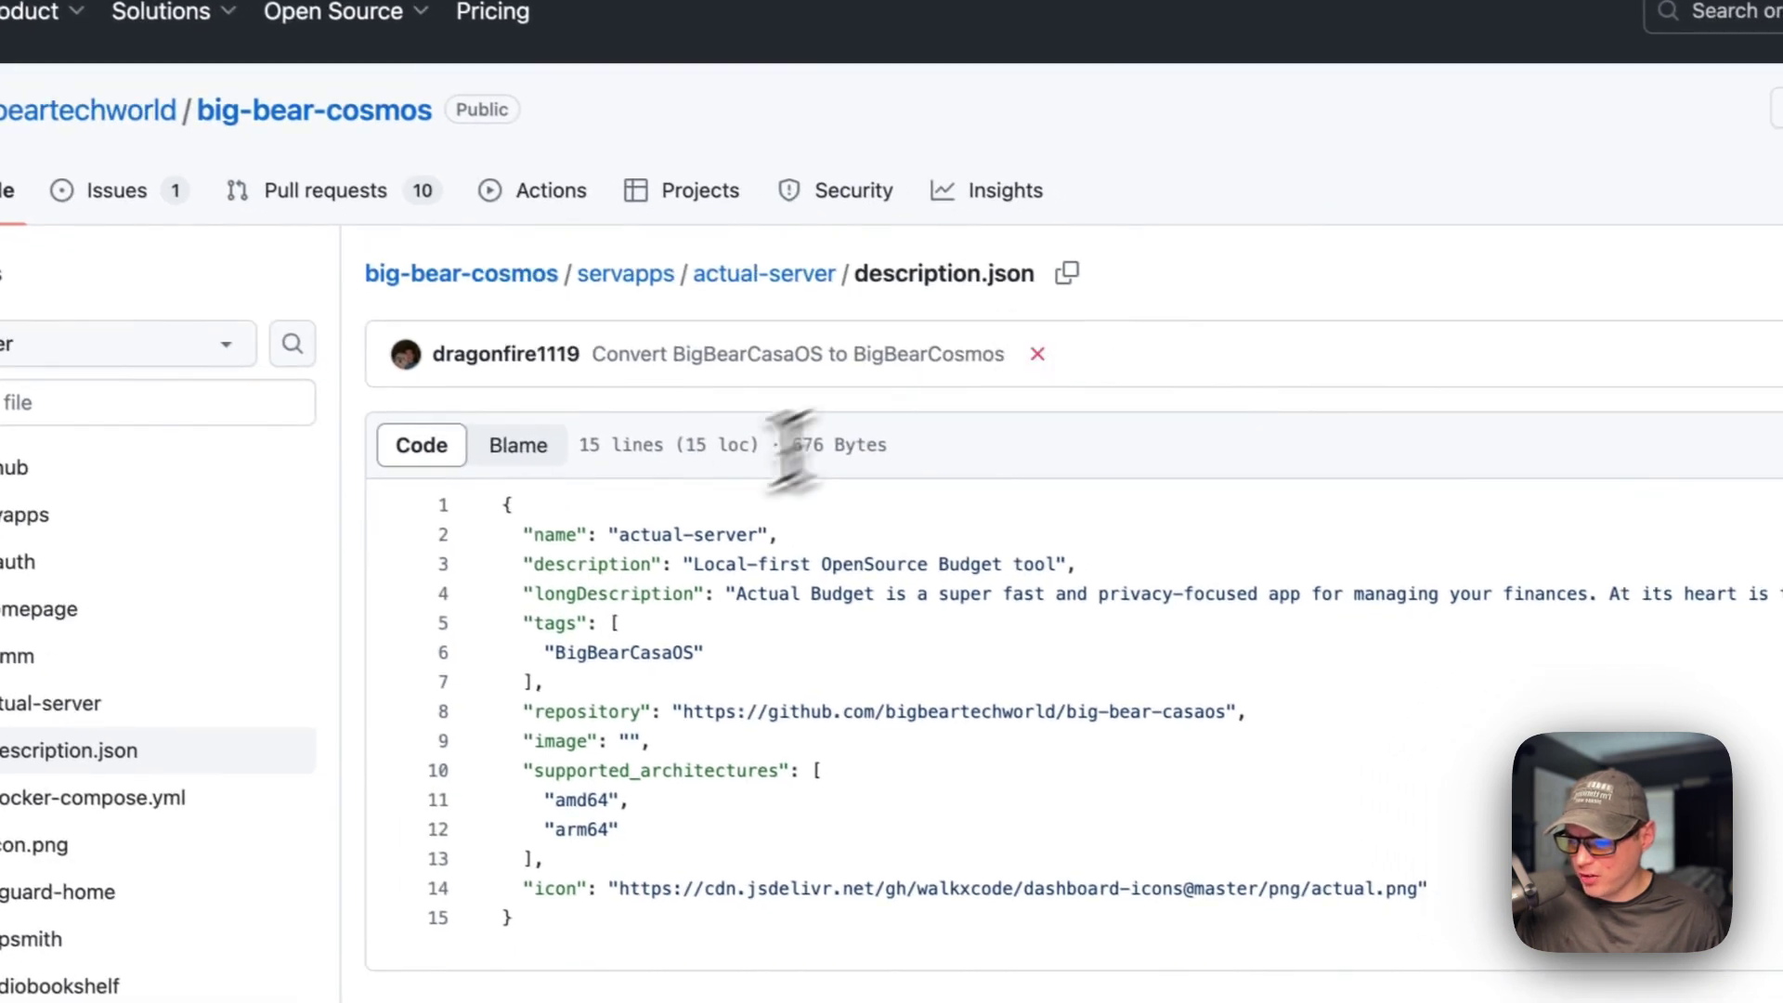
double_click(555, 560)
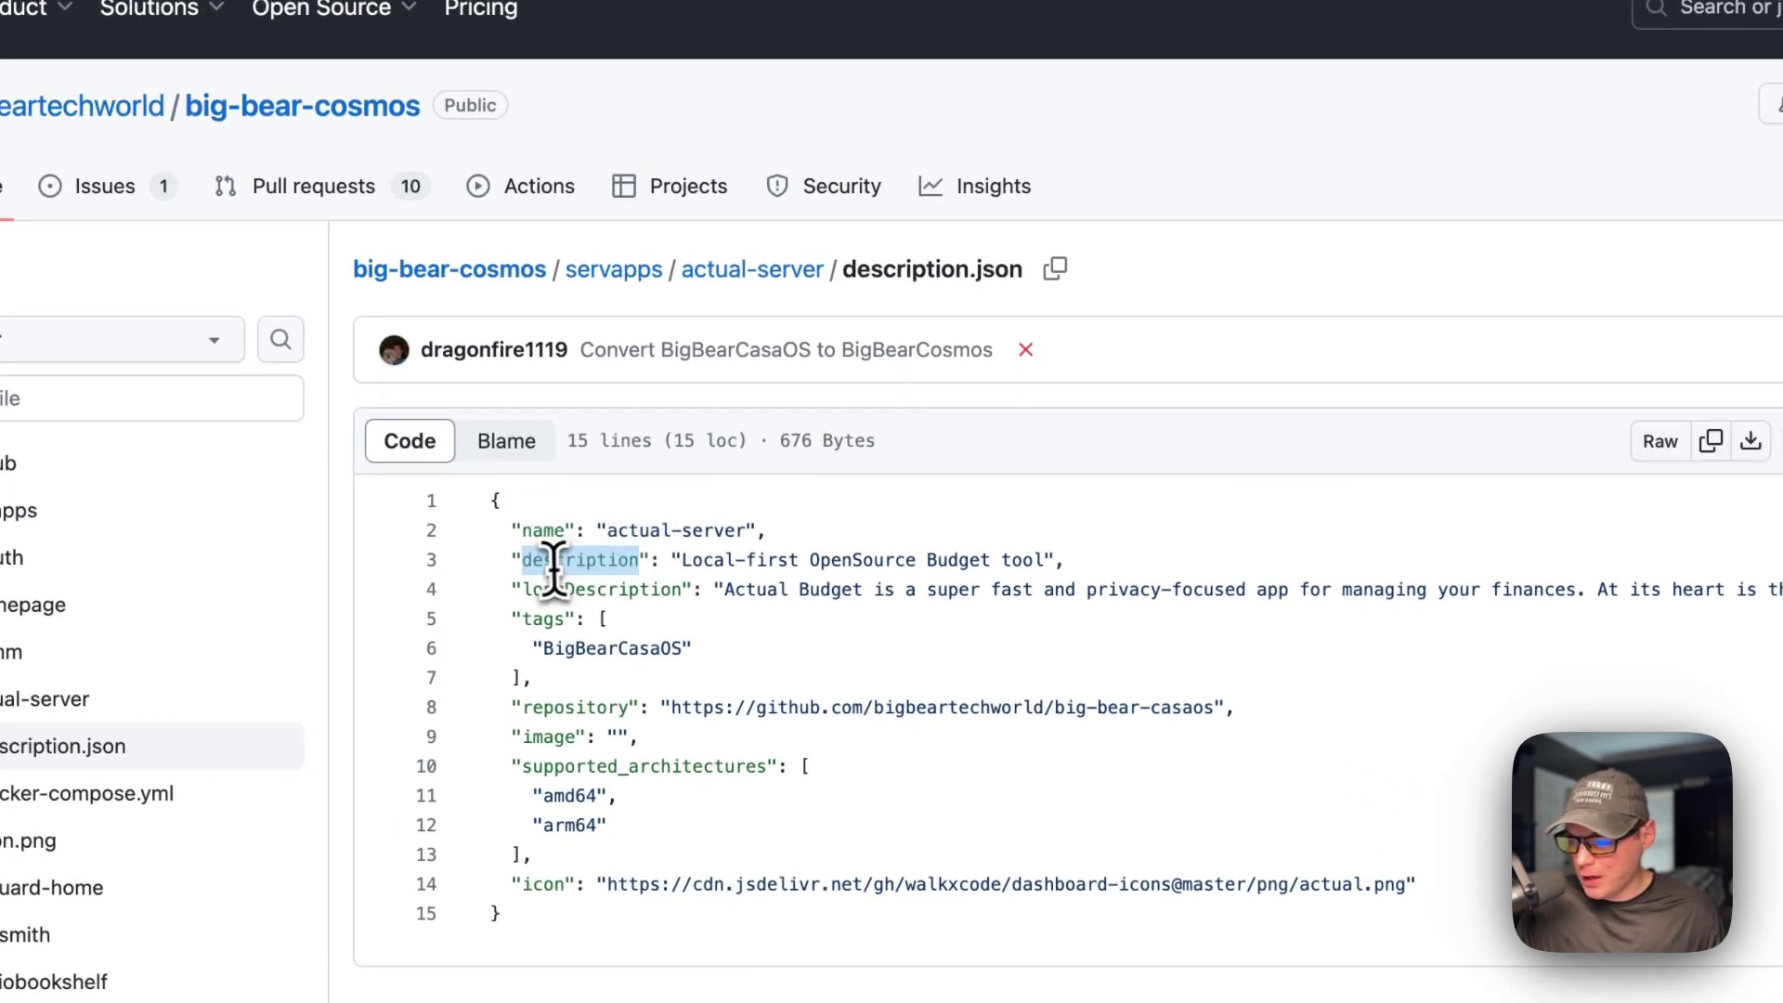
double_click(563, 590)
double_click(545, 620)
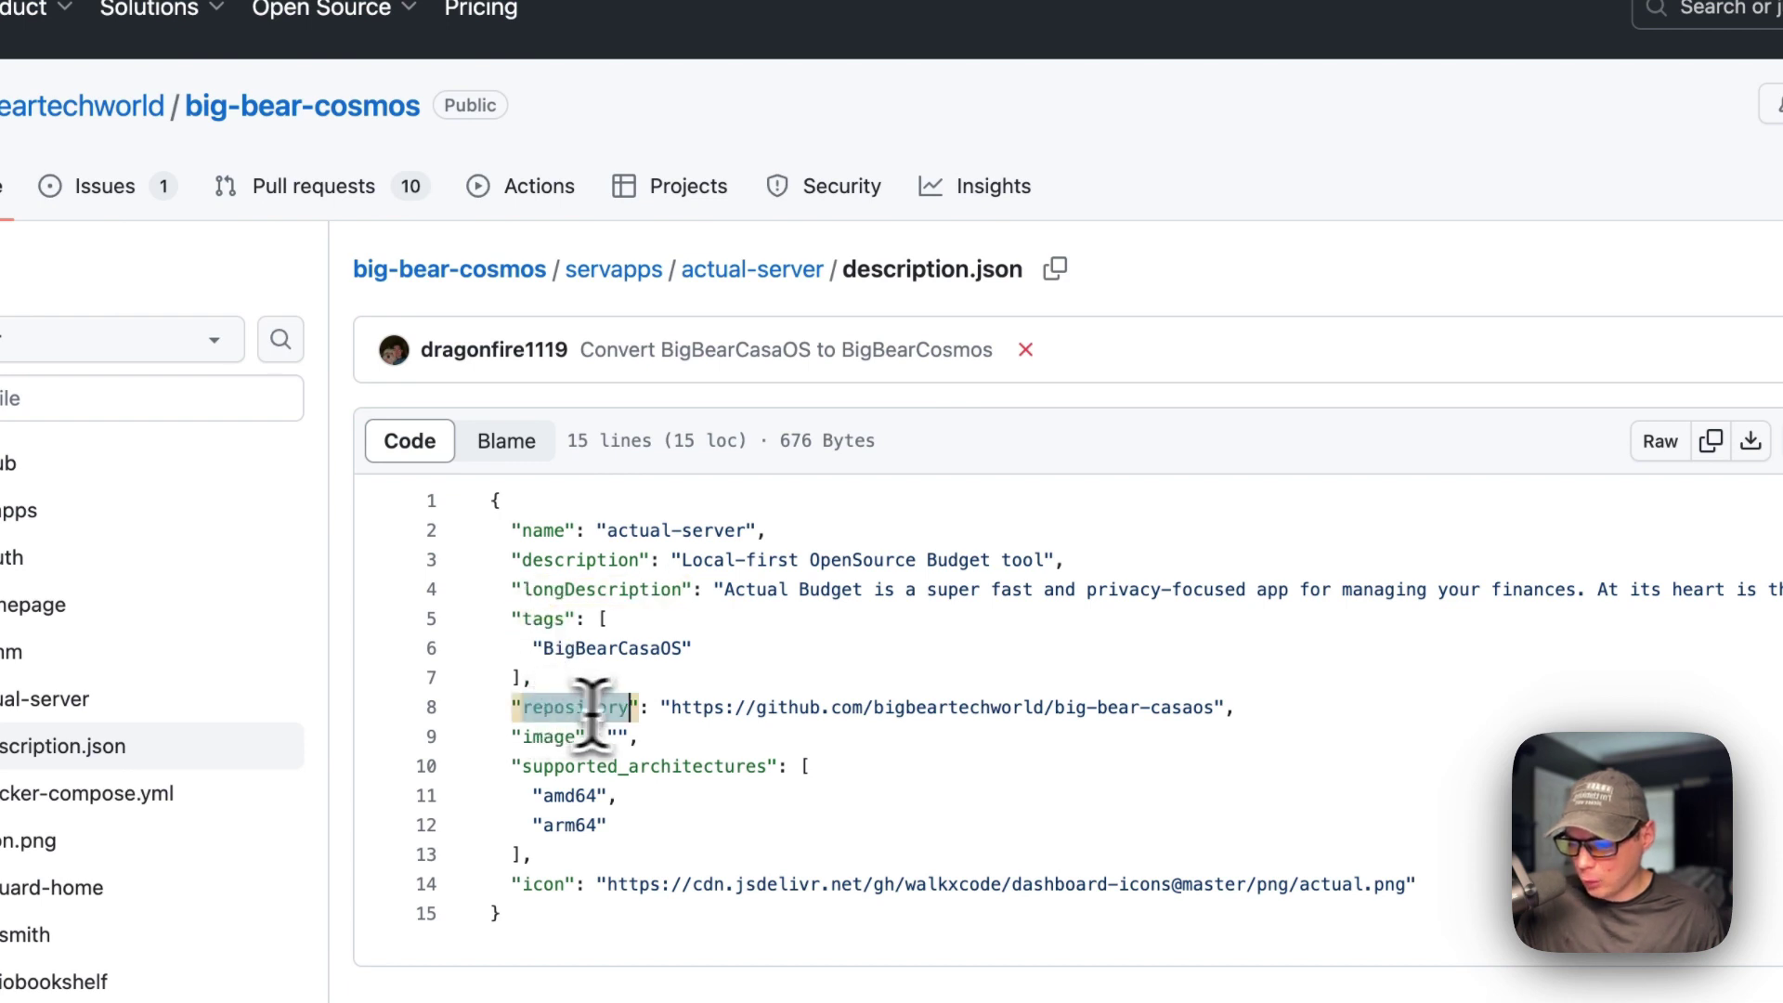
Point out the image, supported_architectures and icon fields in description.json
scroll(770, 710, "down", 5)
double_click(548, 428)
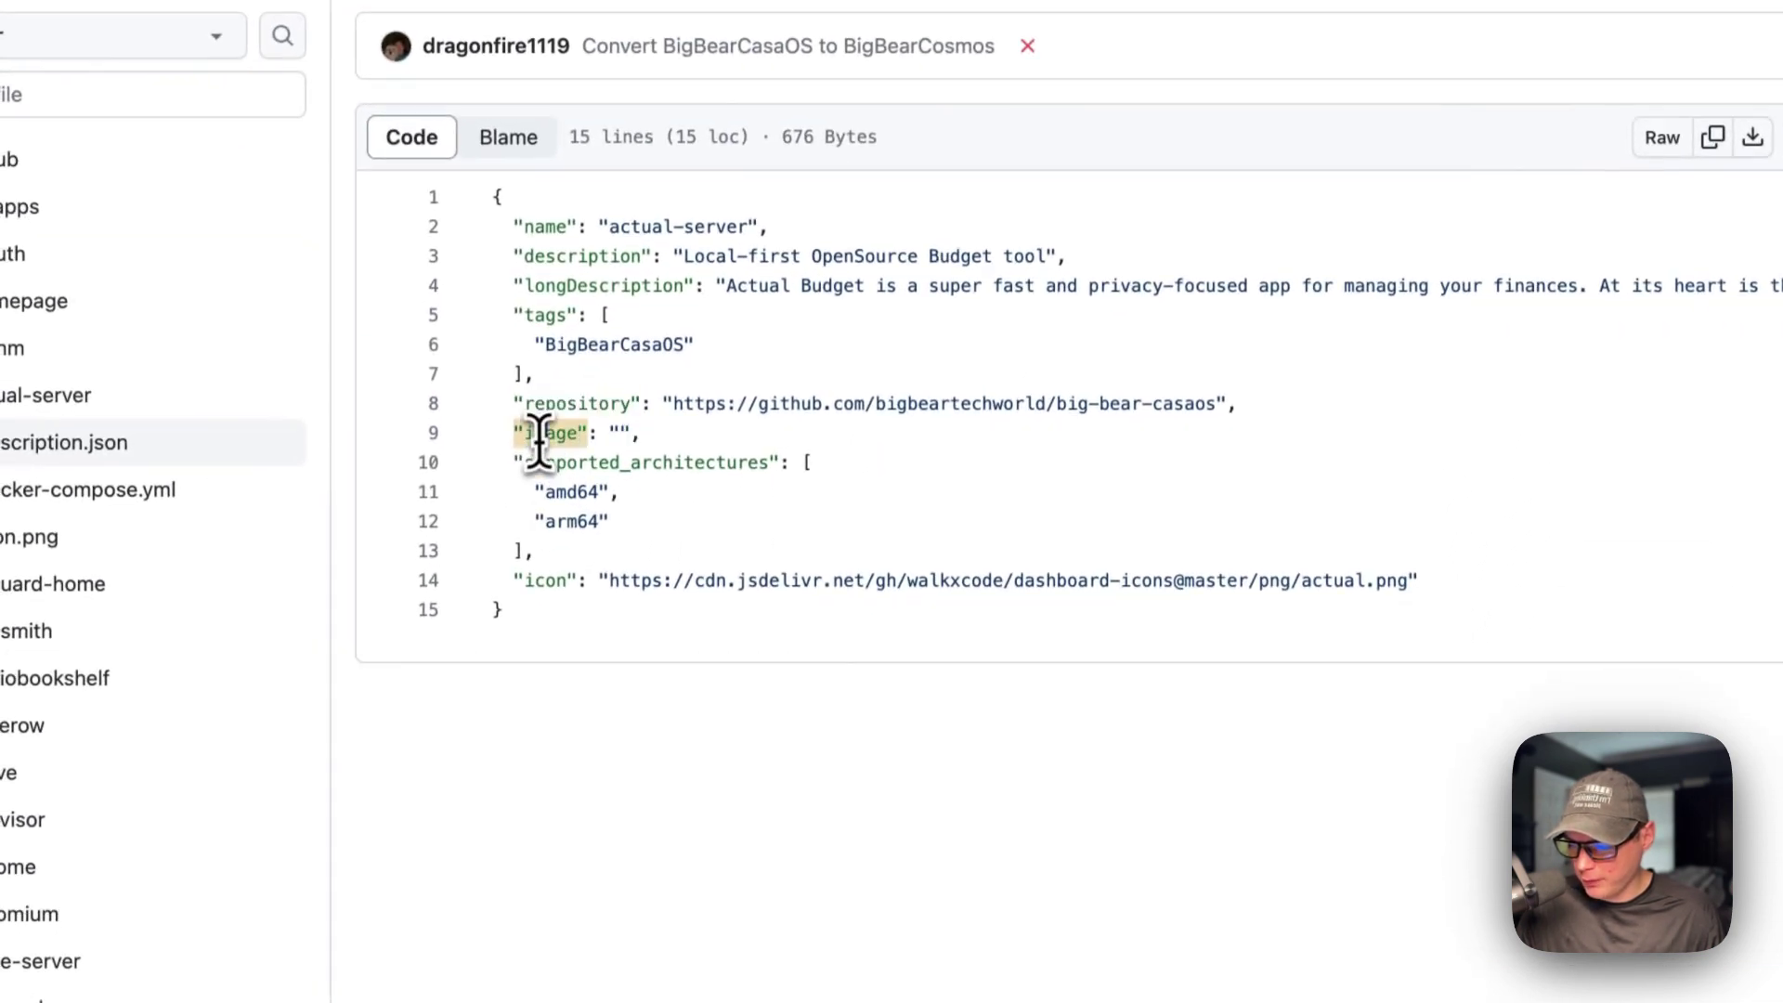
double_click(544, 455)
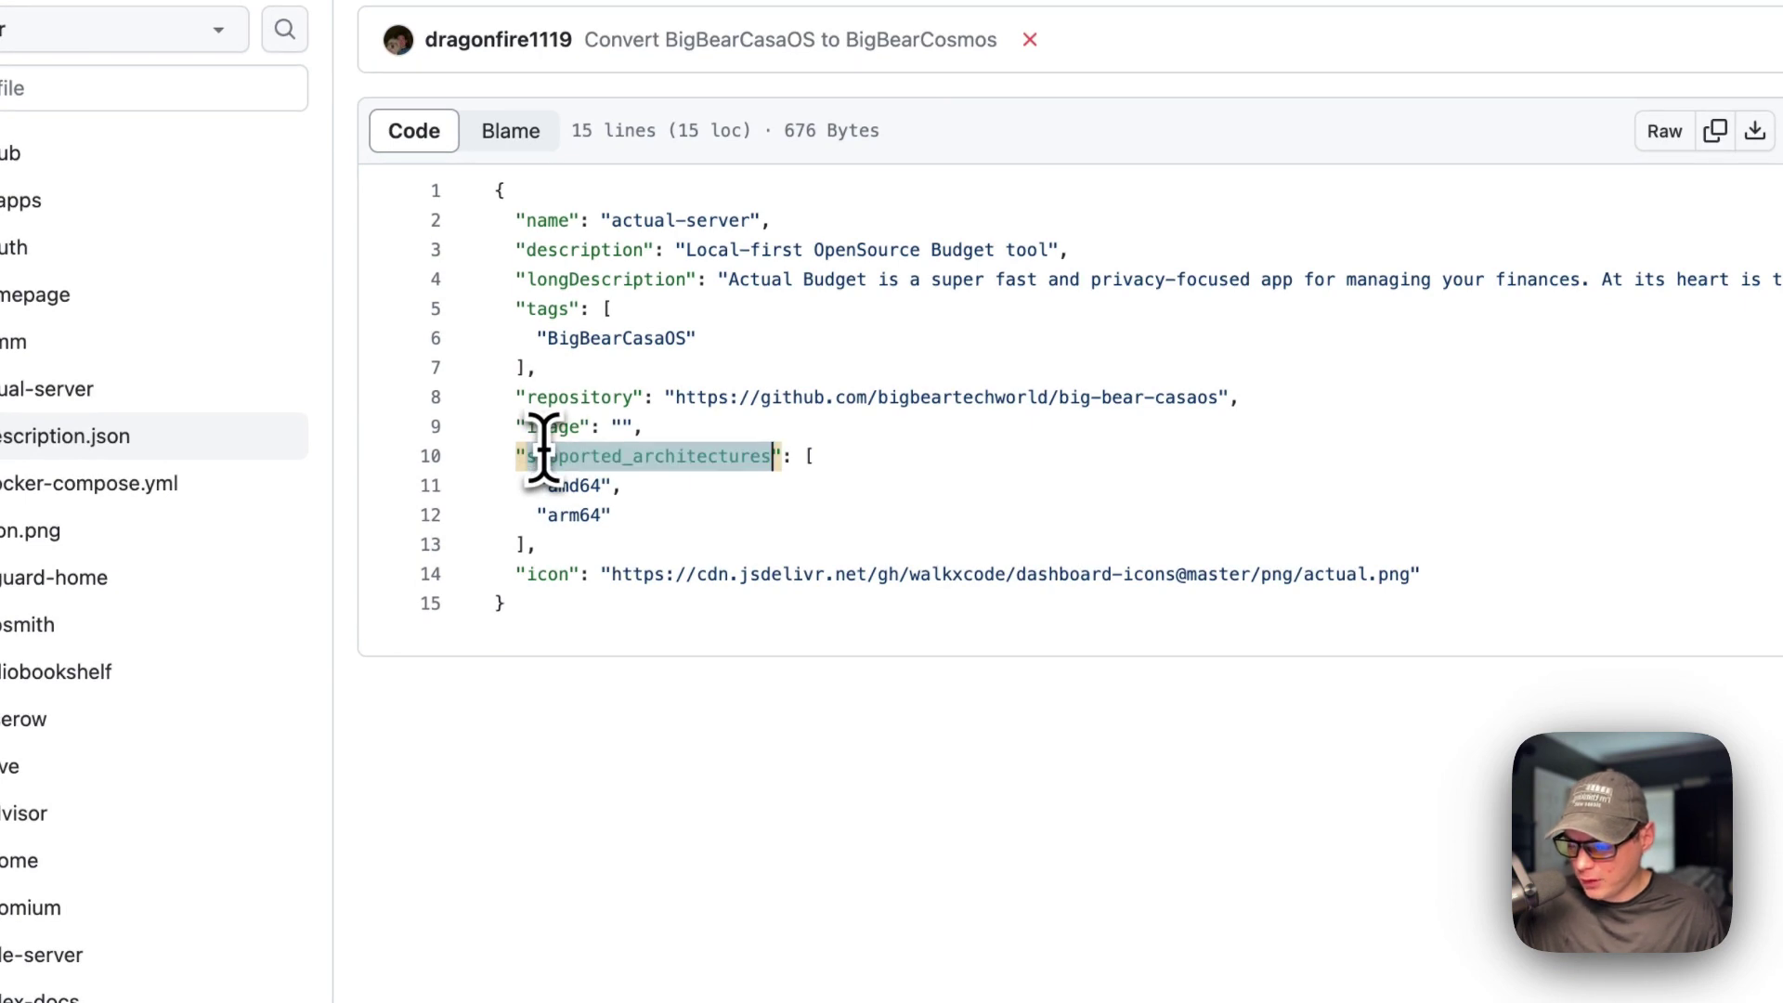
left_click(570, 484)
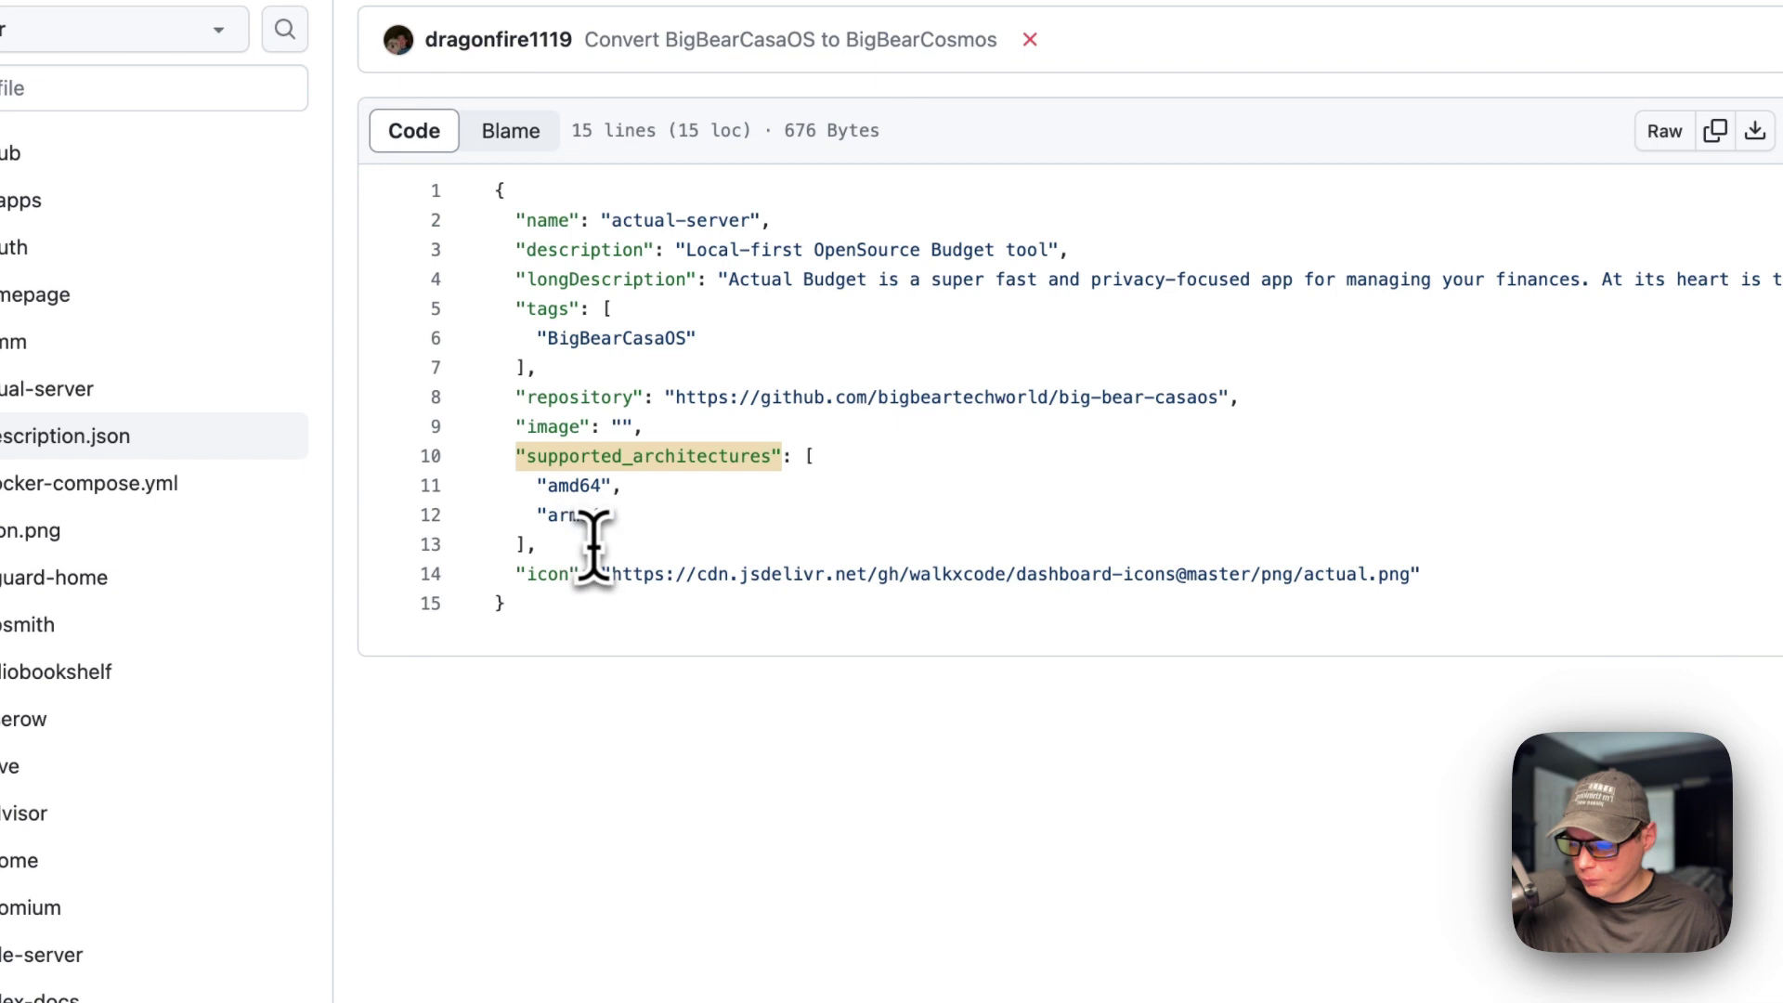
left_click_drag(534, 573, 1403, 578)
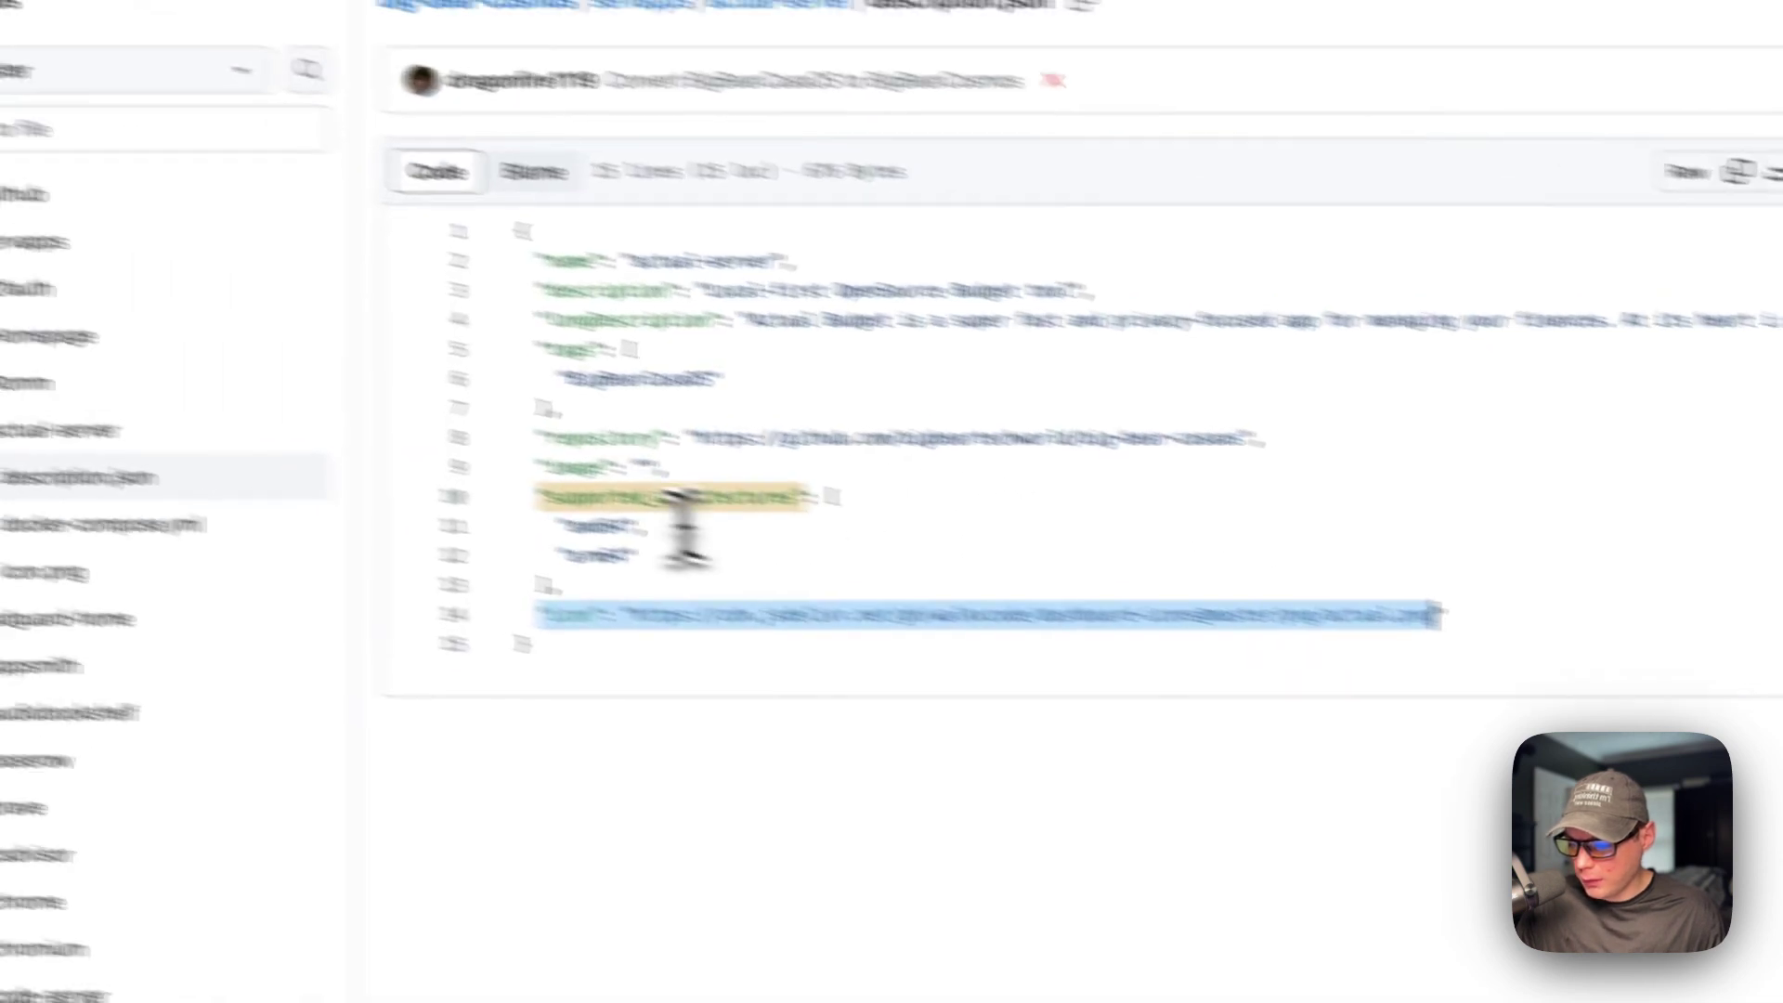
double_click(562, 454)
Open docker-compose.yml and highlight the name, services key and actual-server 24.3.0 image line
left_click(395, 566)
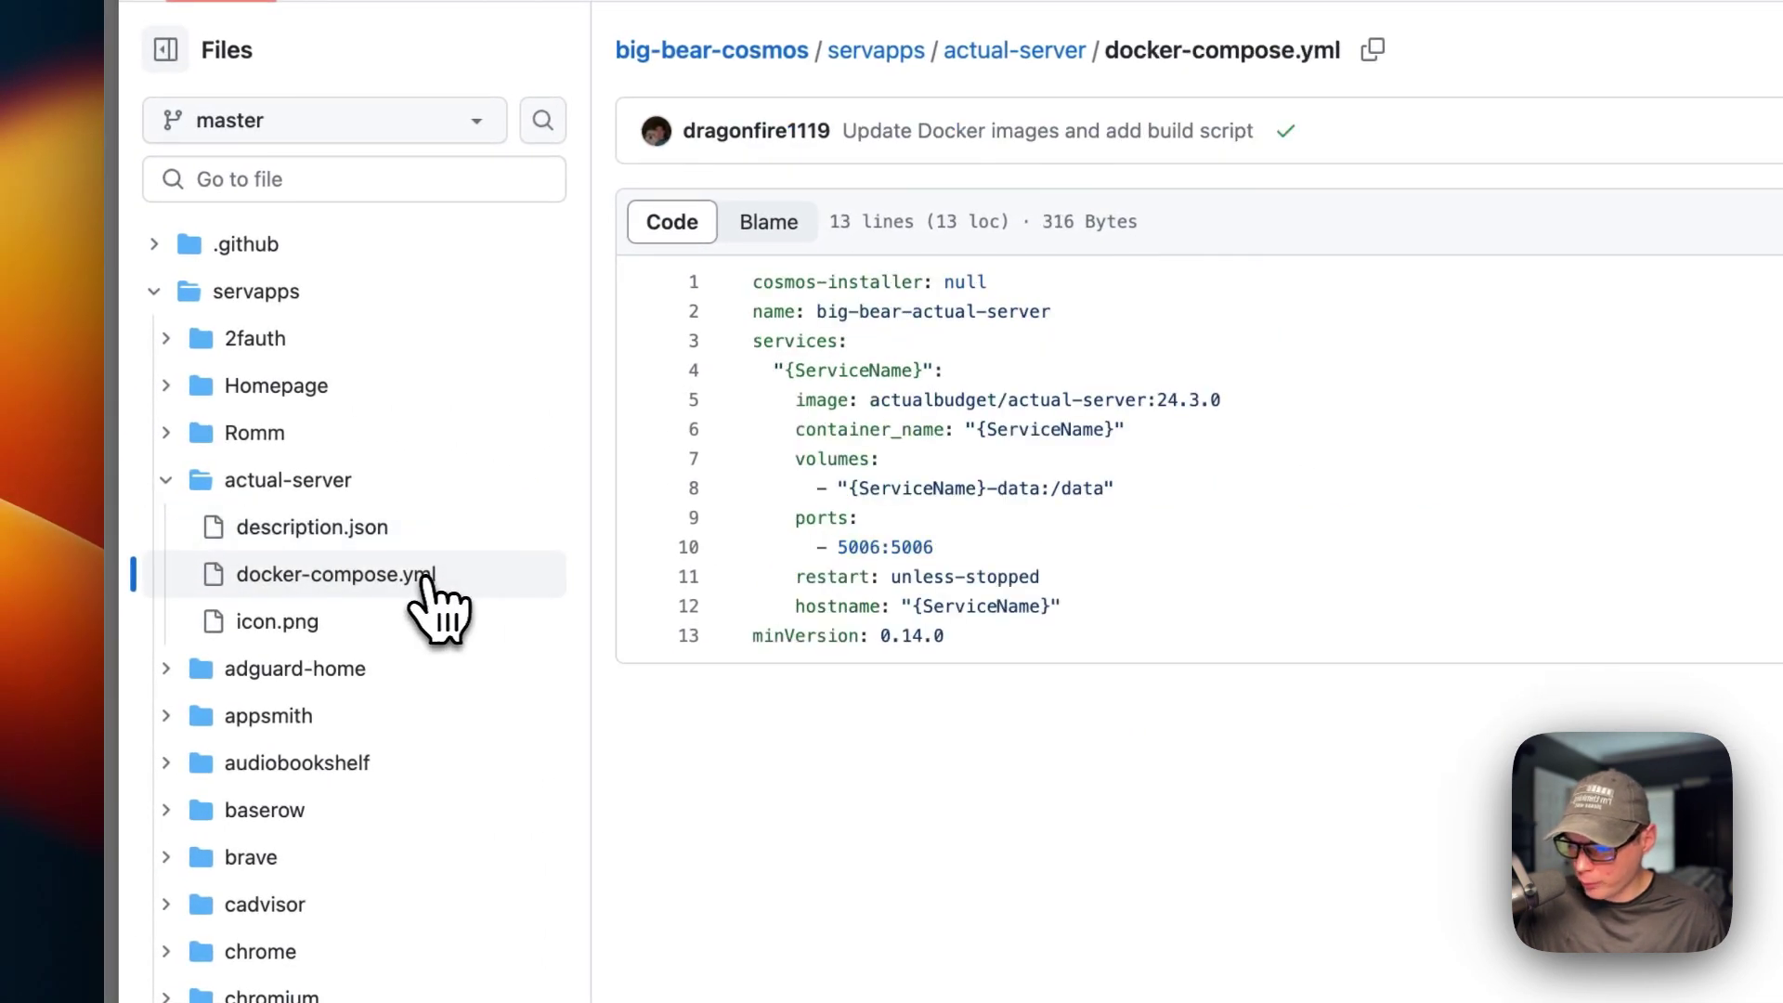
left_click_drag(869, 399, 1147, 400)
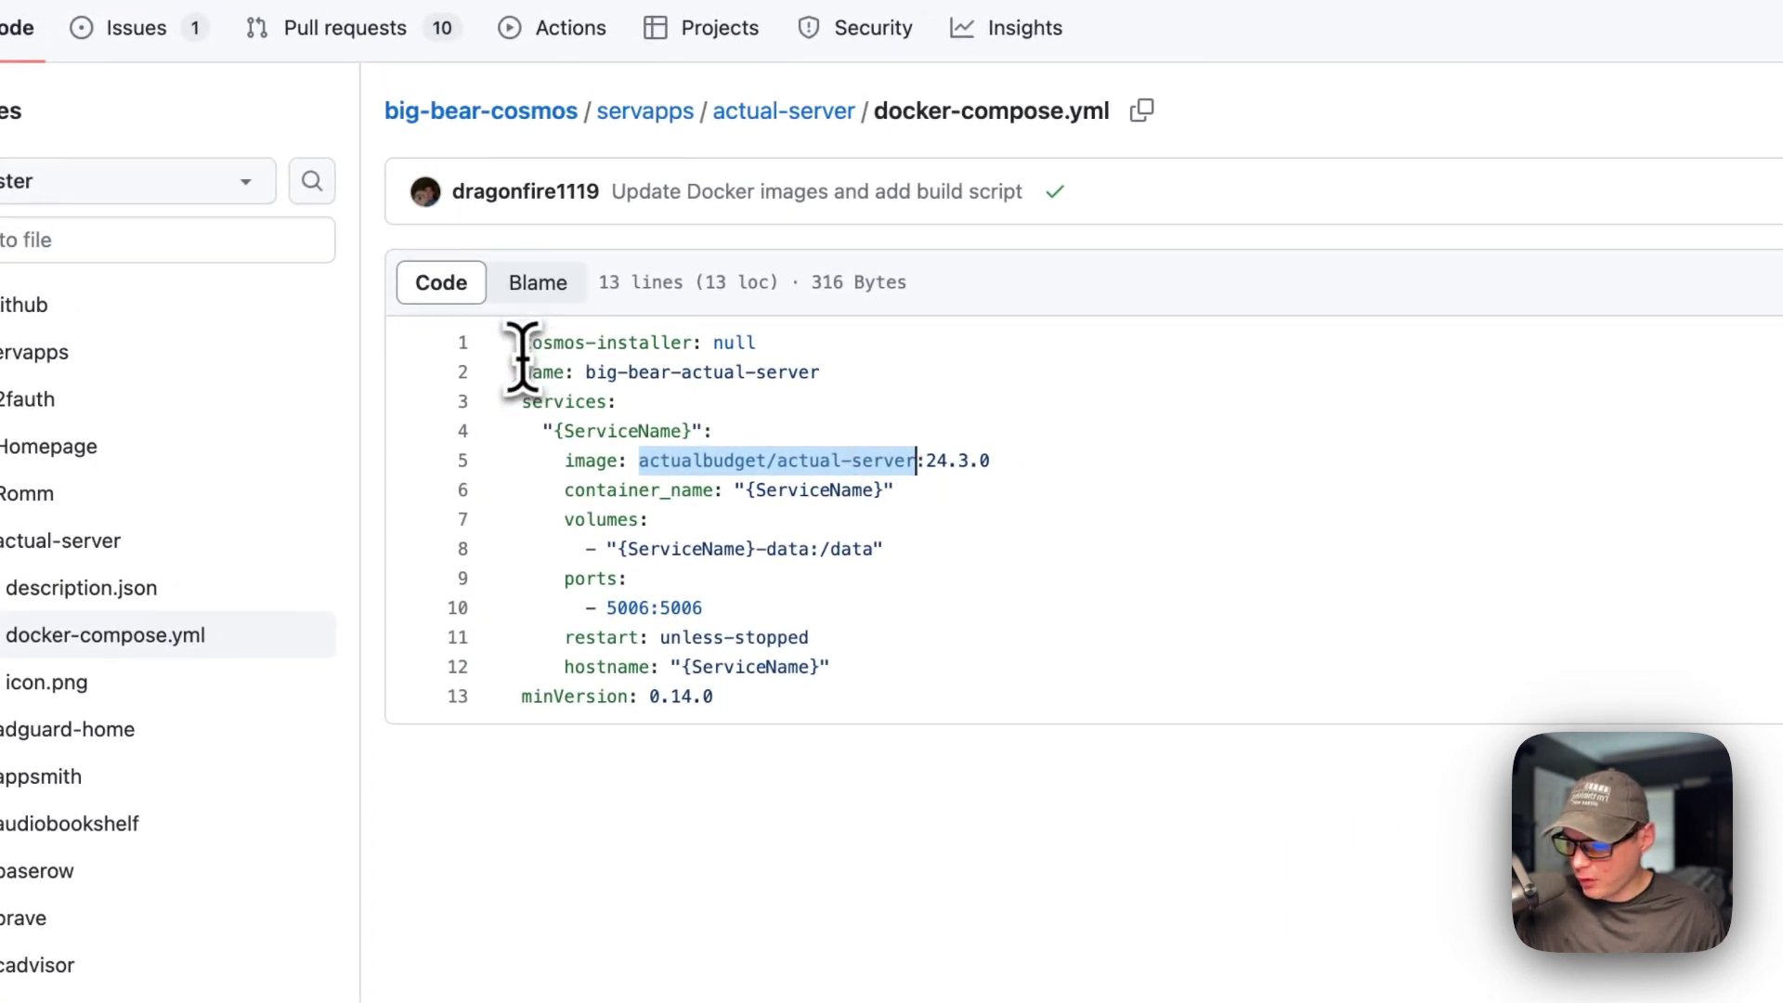
left_click_drag(521, 371, 944, 371)
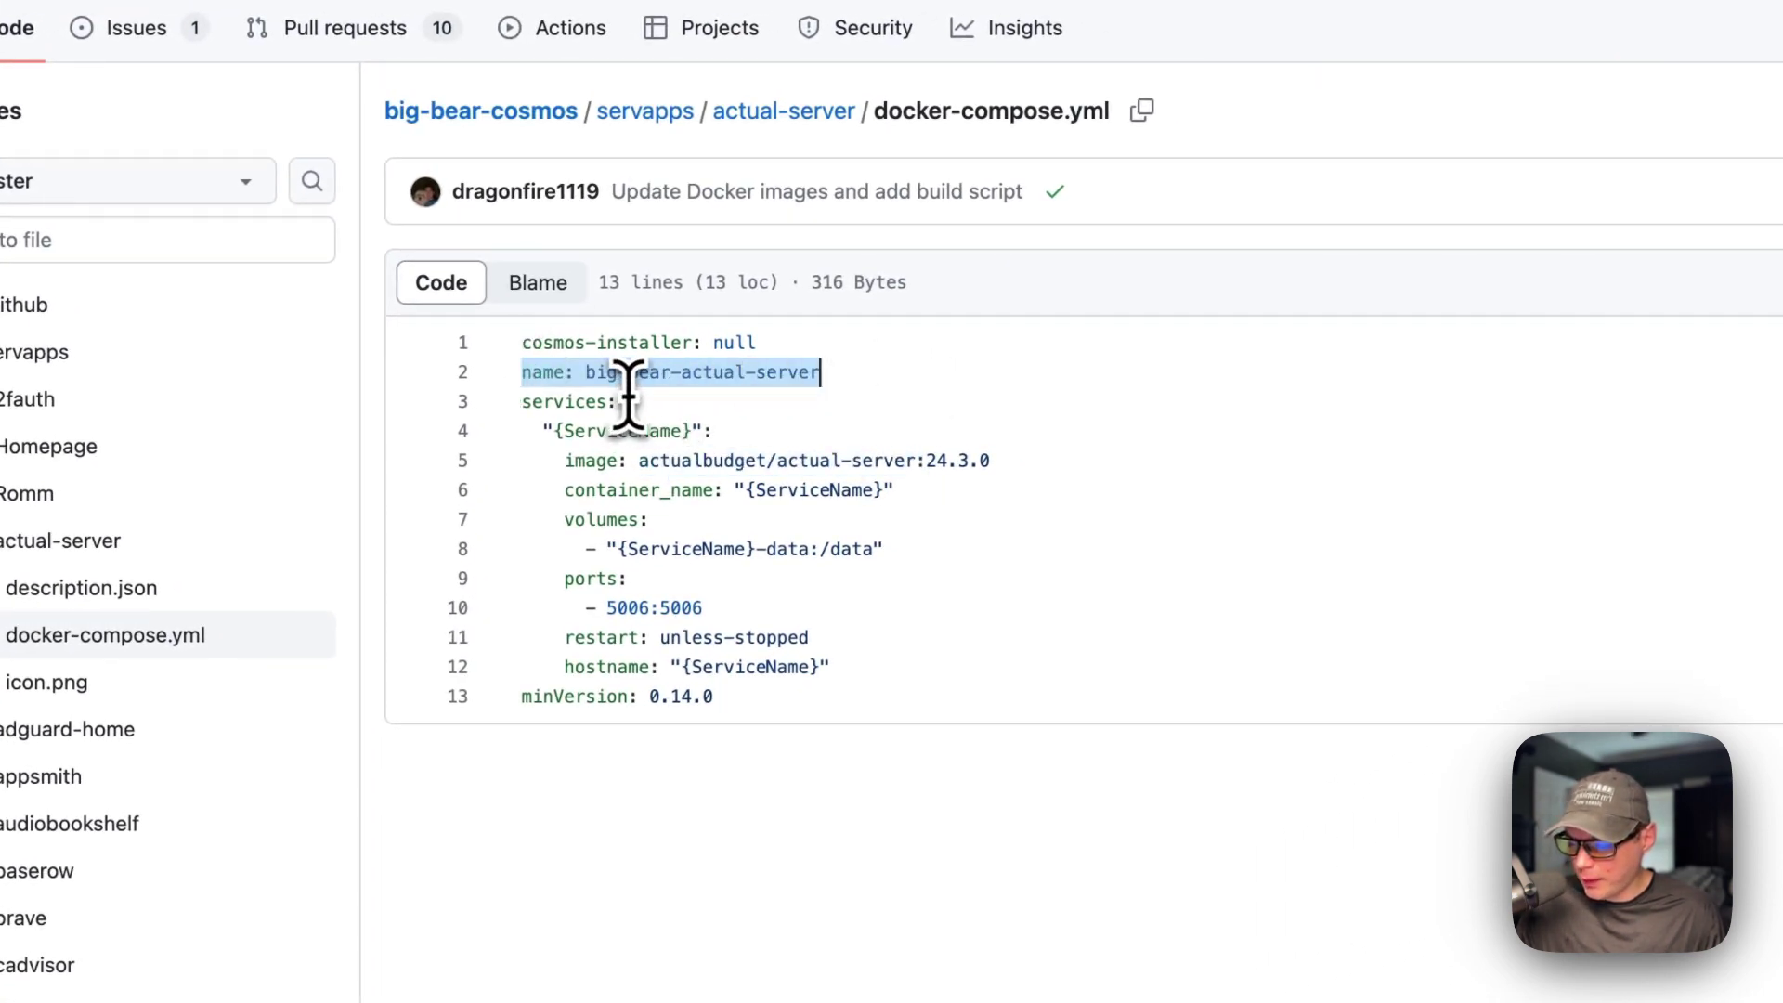
double_click(548, 403)
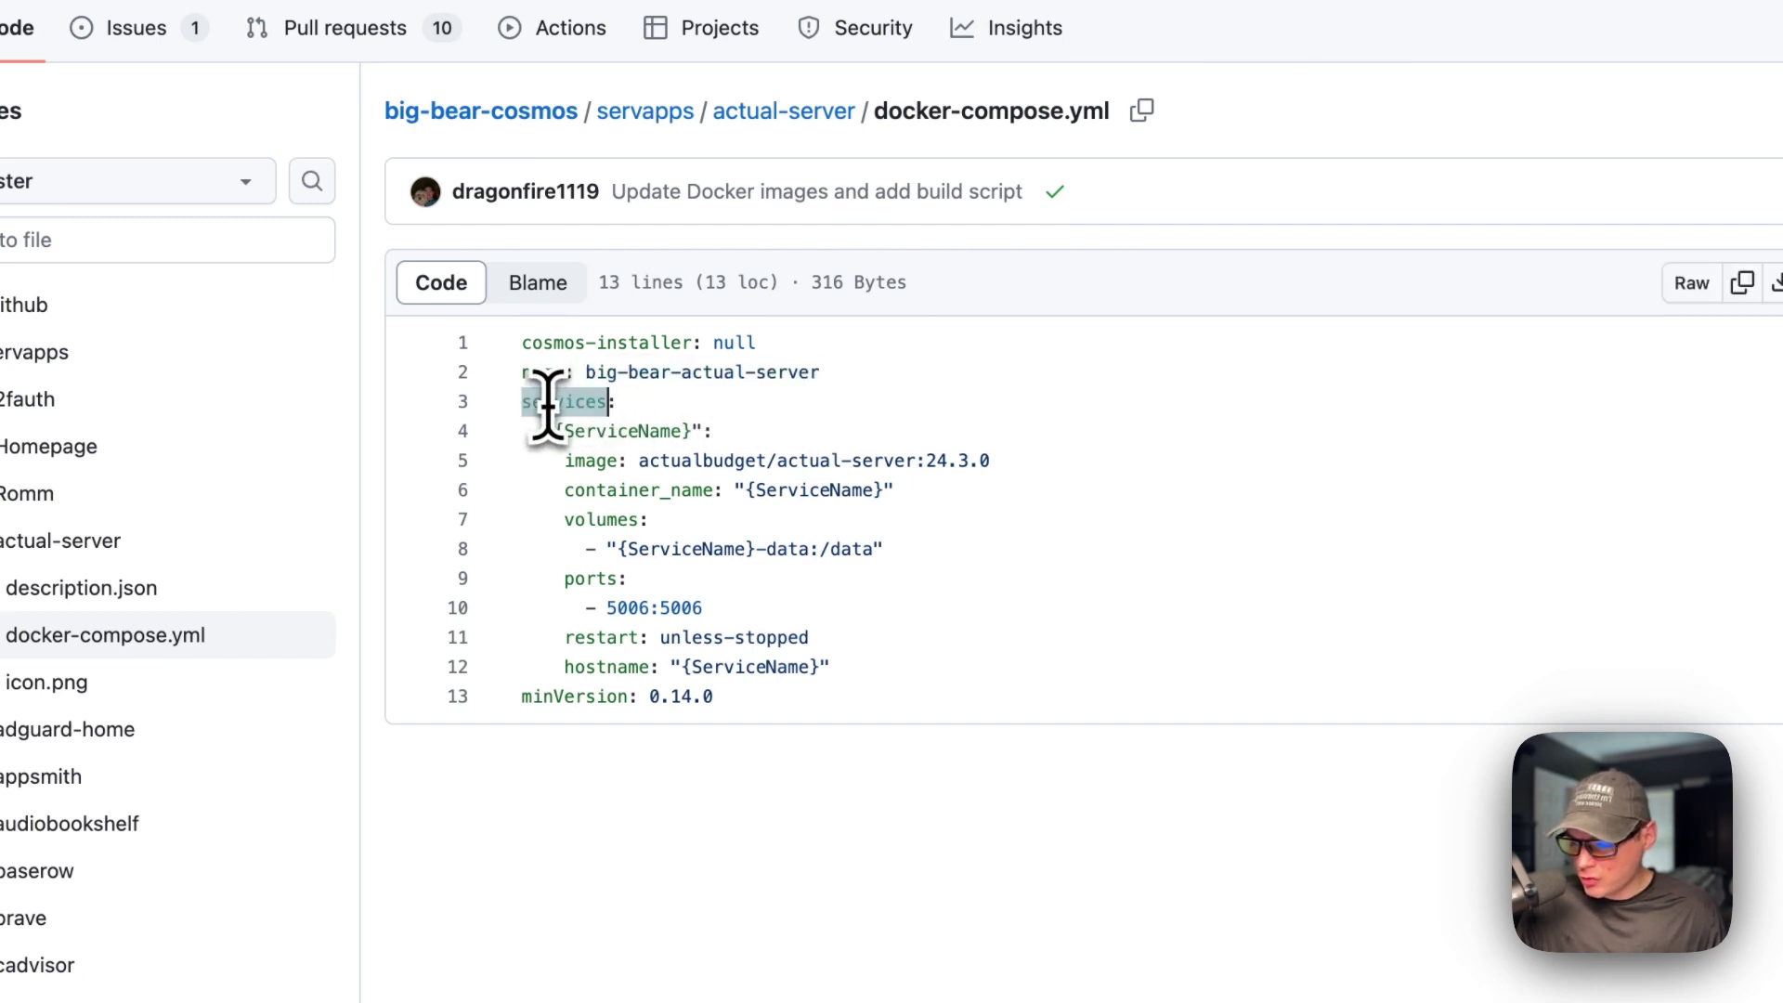
left_click_drag(545, 433, 783, 432)
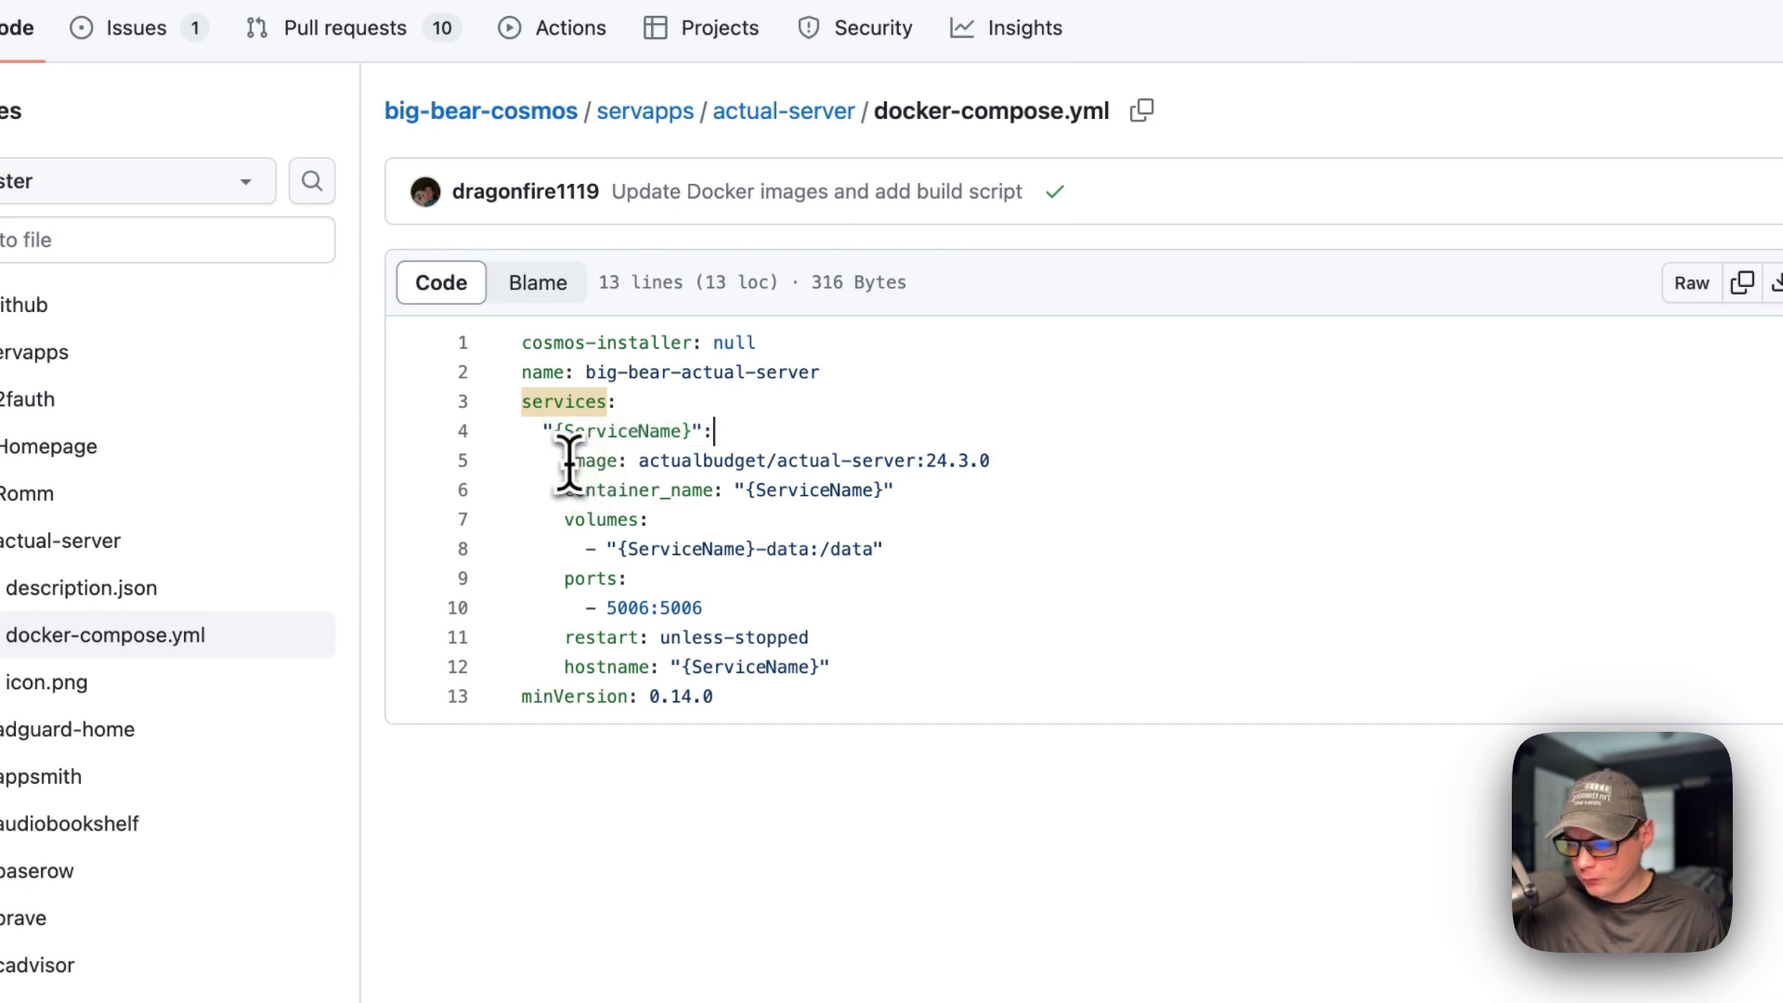
left_click_drag(570, 462, 1111, 465)
left_click(639, 462)
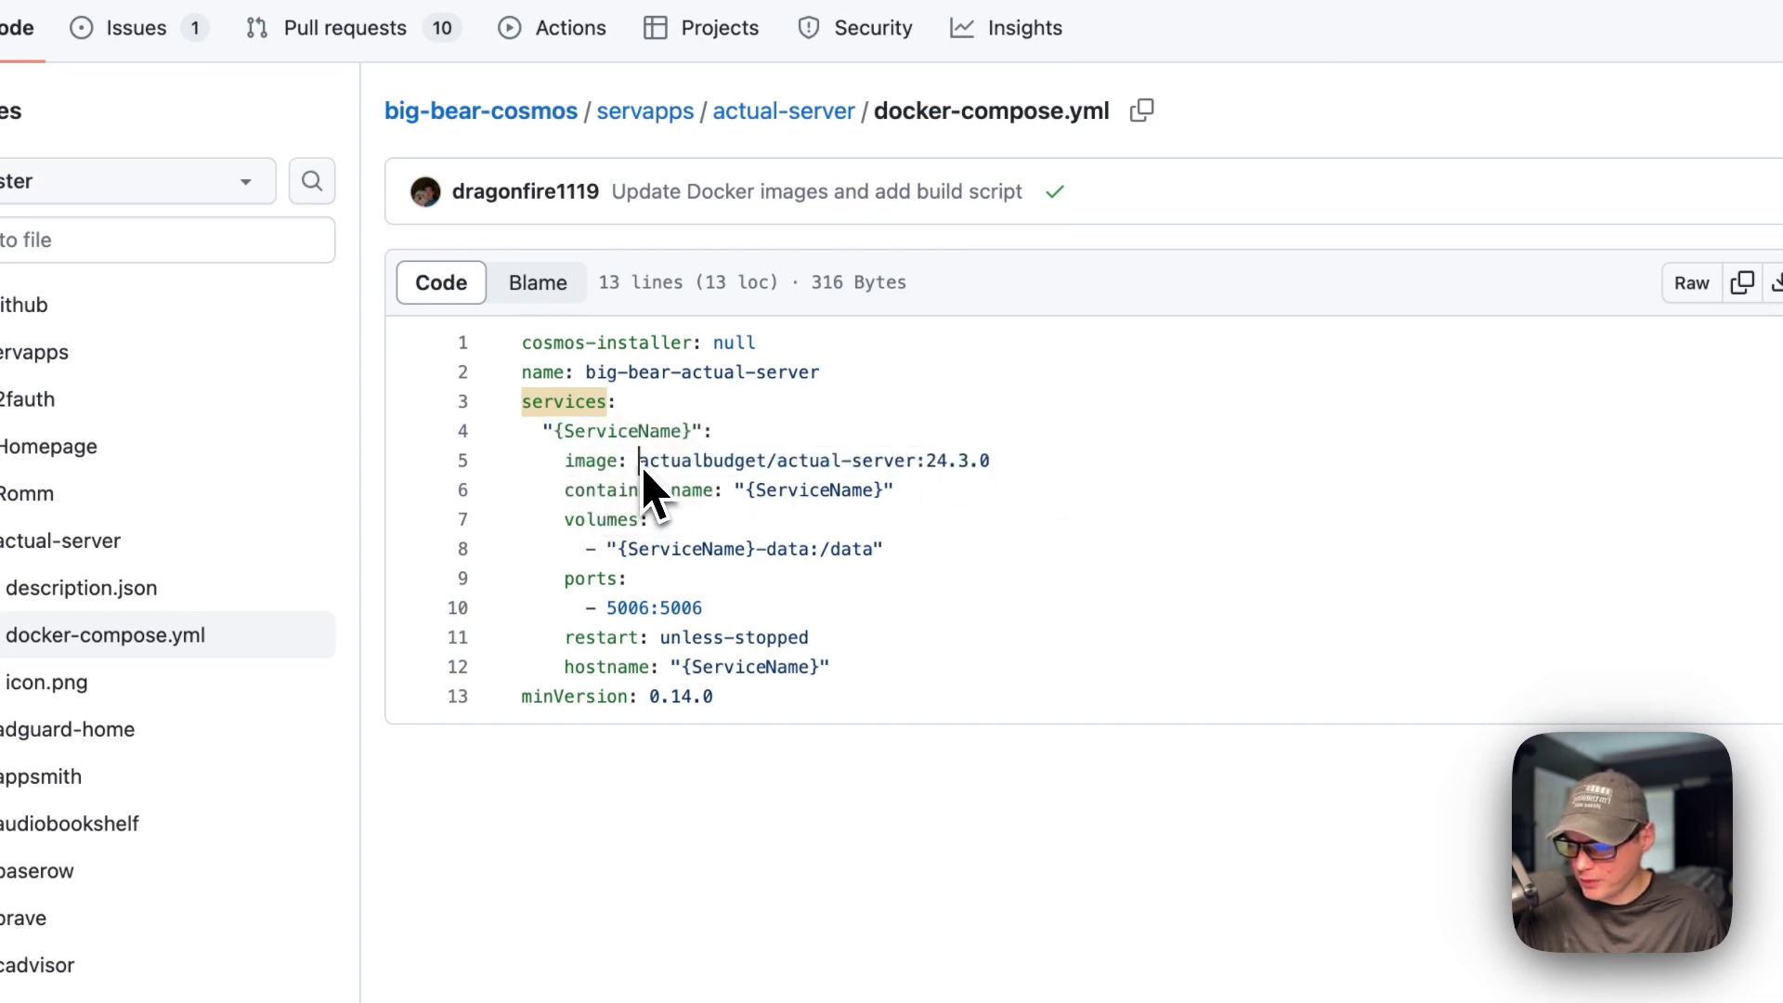
left_click(929, 465)
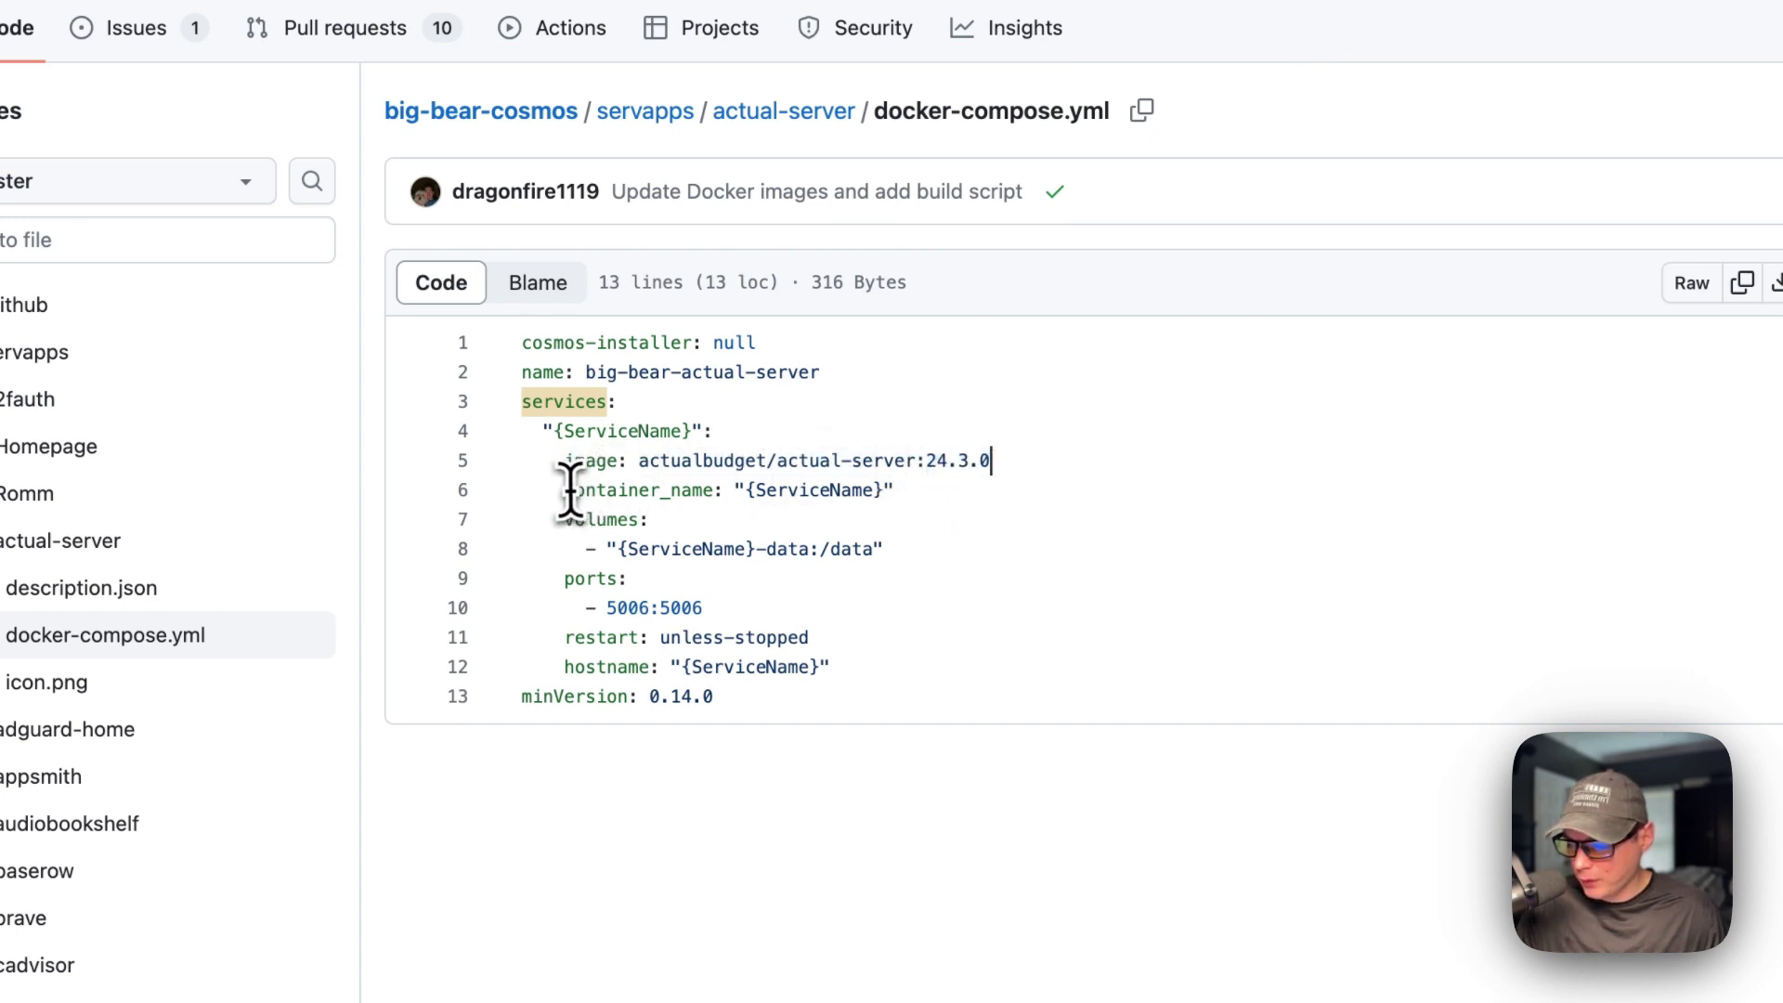
Highlight the container_name, volumes and hostname lines, then view the app's icon.png
left_click_drag(569, 490, 1029, 493)
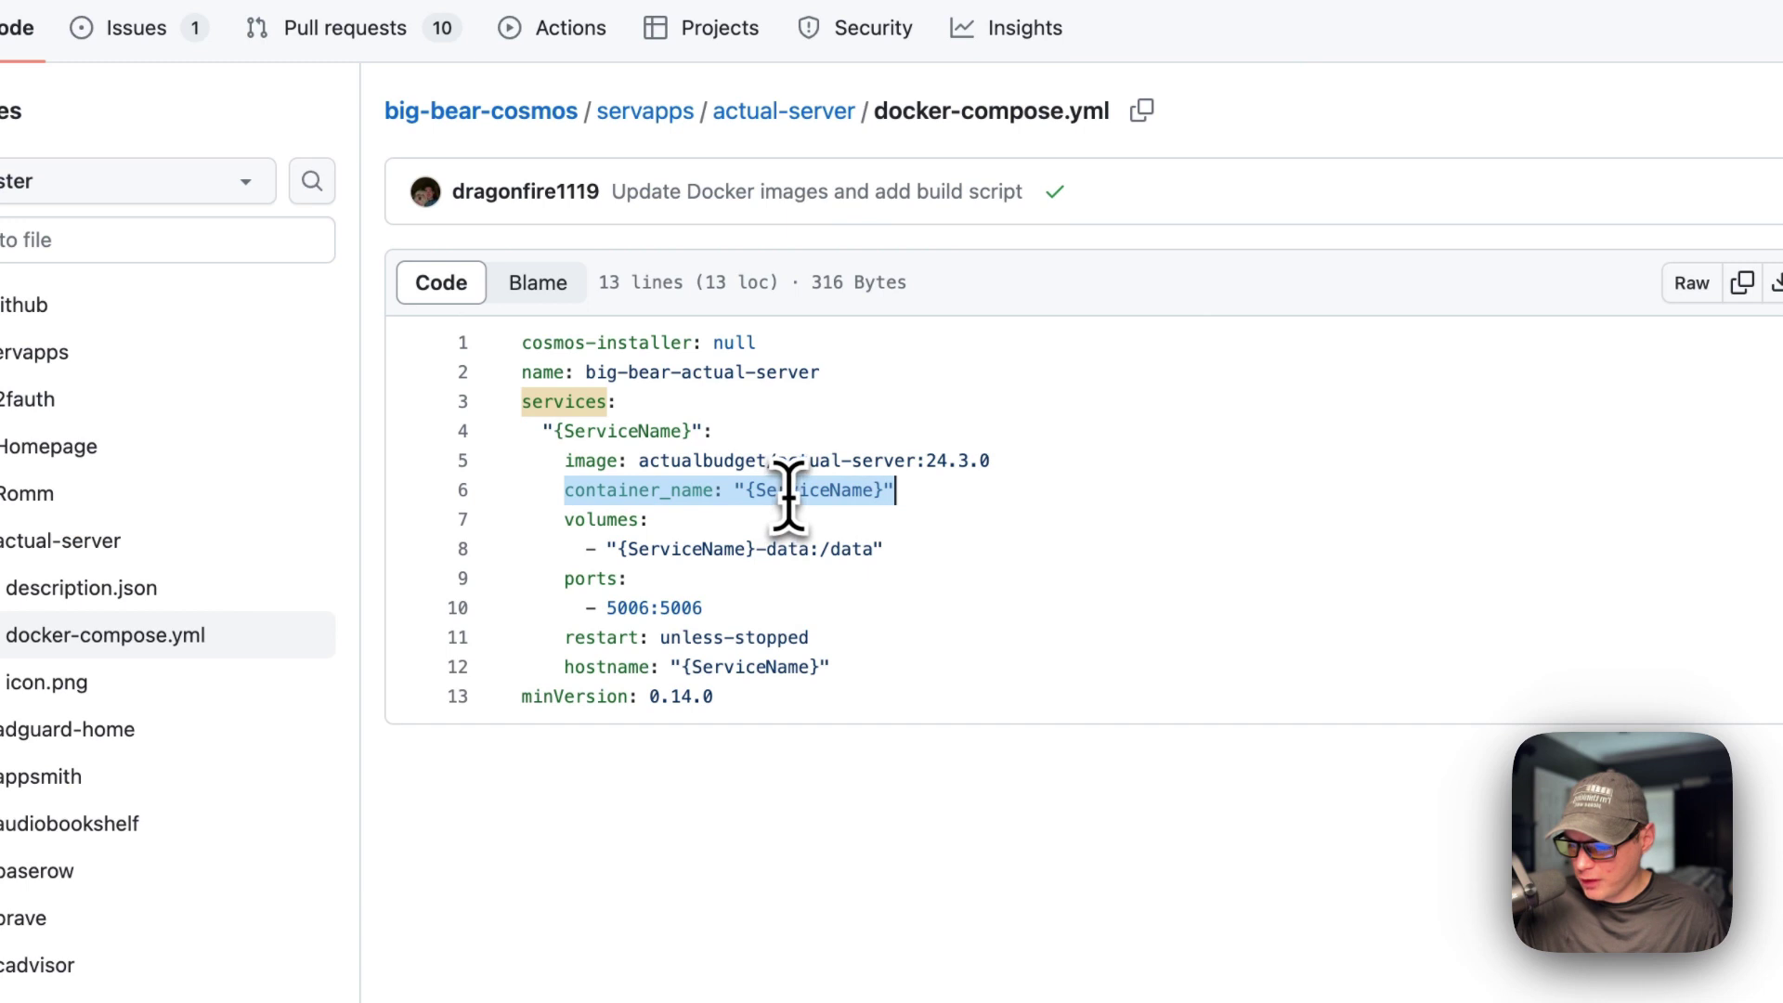
left_click_drag(587, 520, 918, 546)
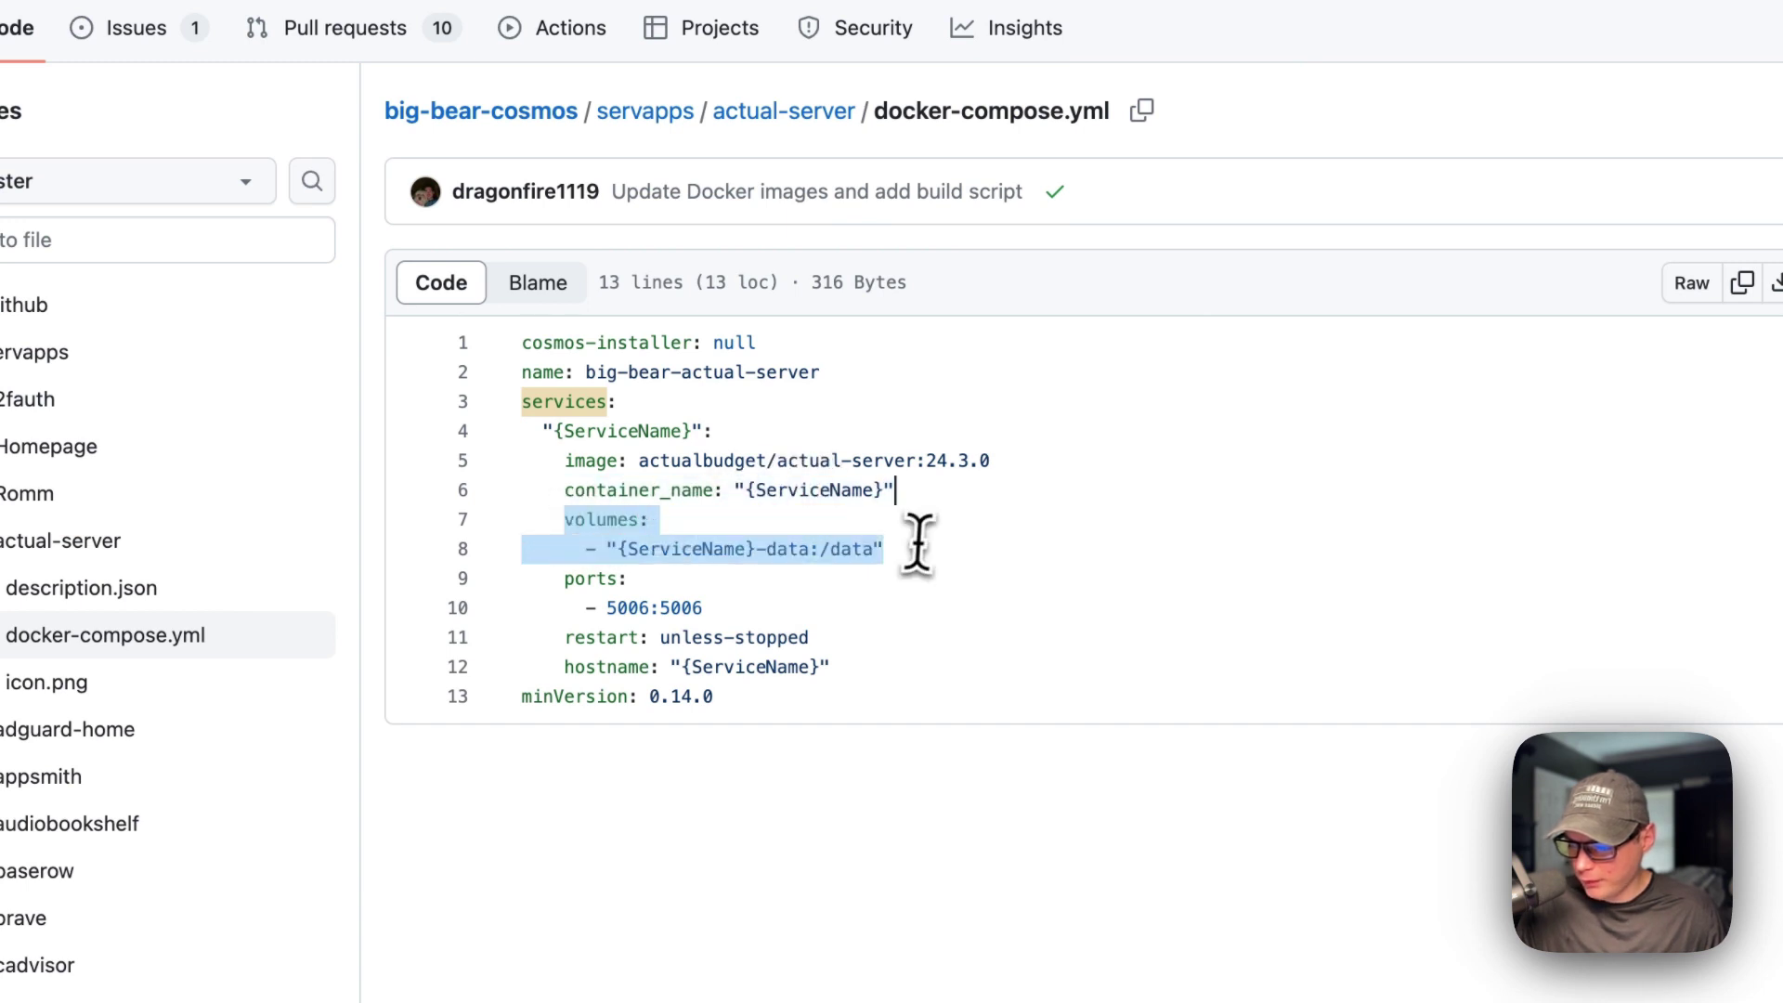
double_click(677, 552)
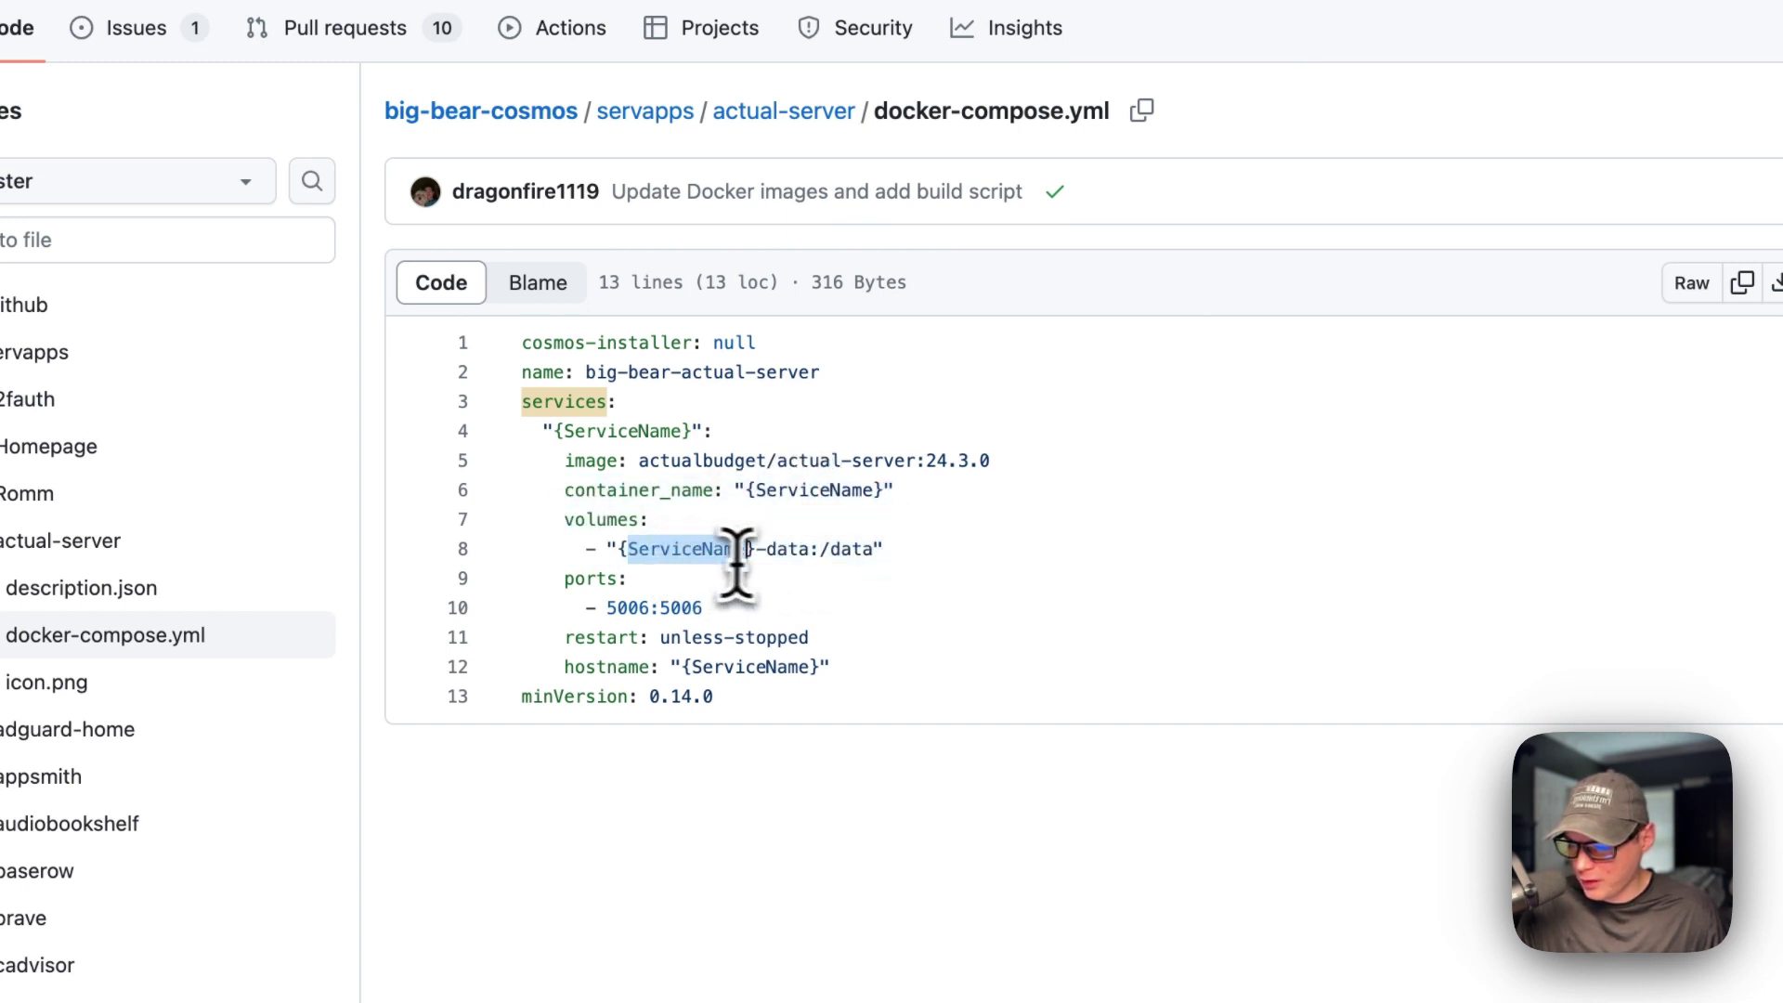
left_click(810, 551)
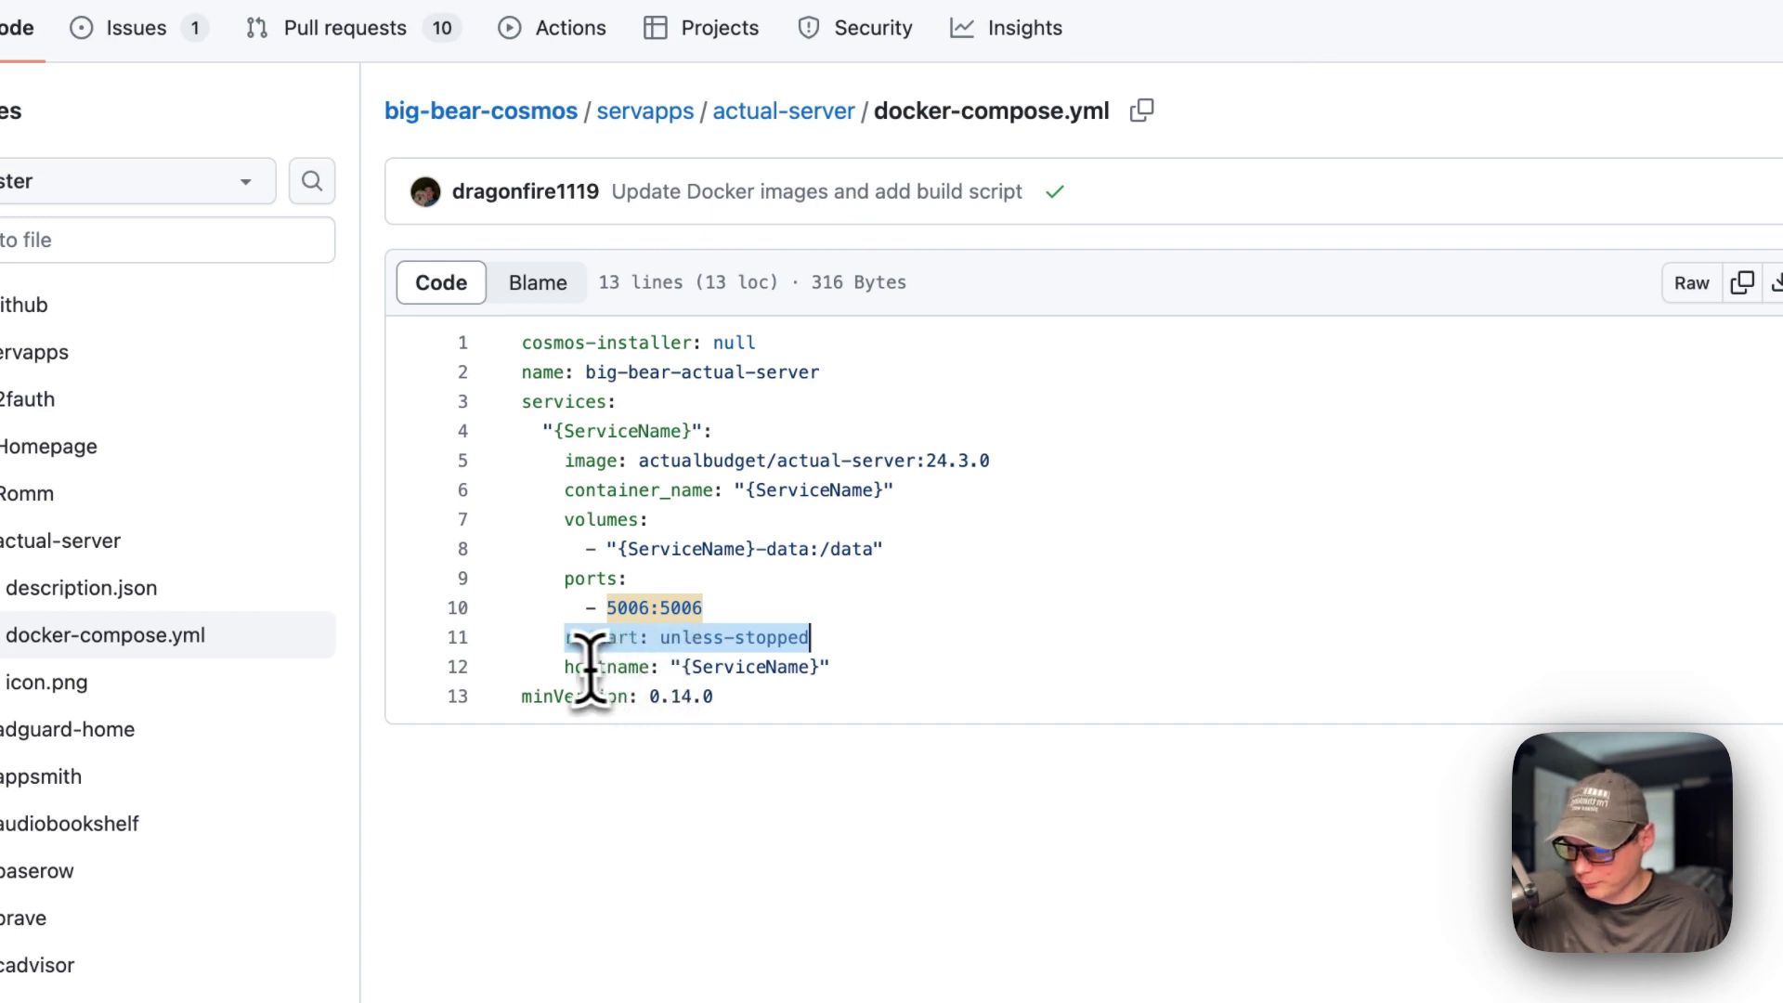
left_click_drag(567, 667, 954, 671)
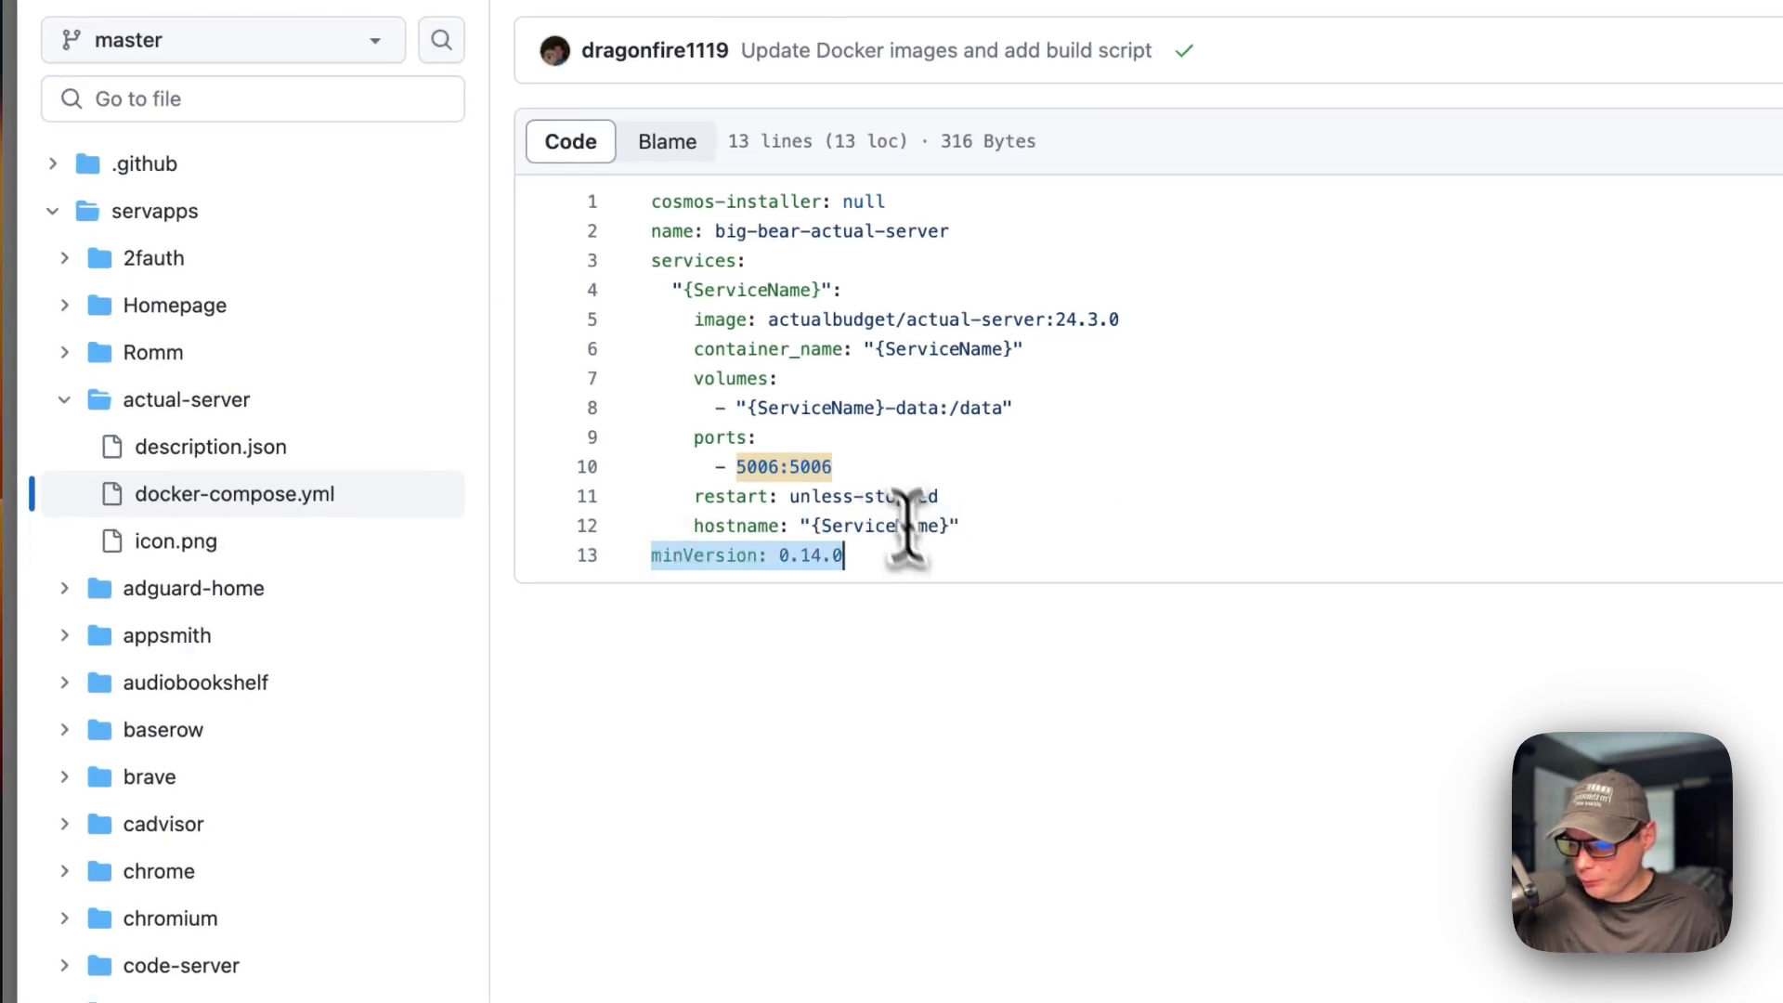
left_click(344, 541)
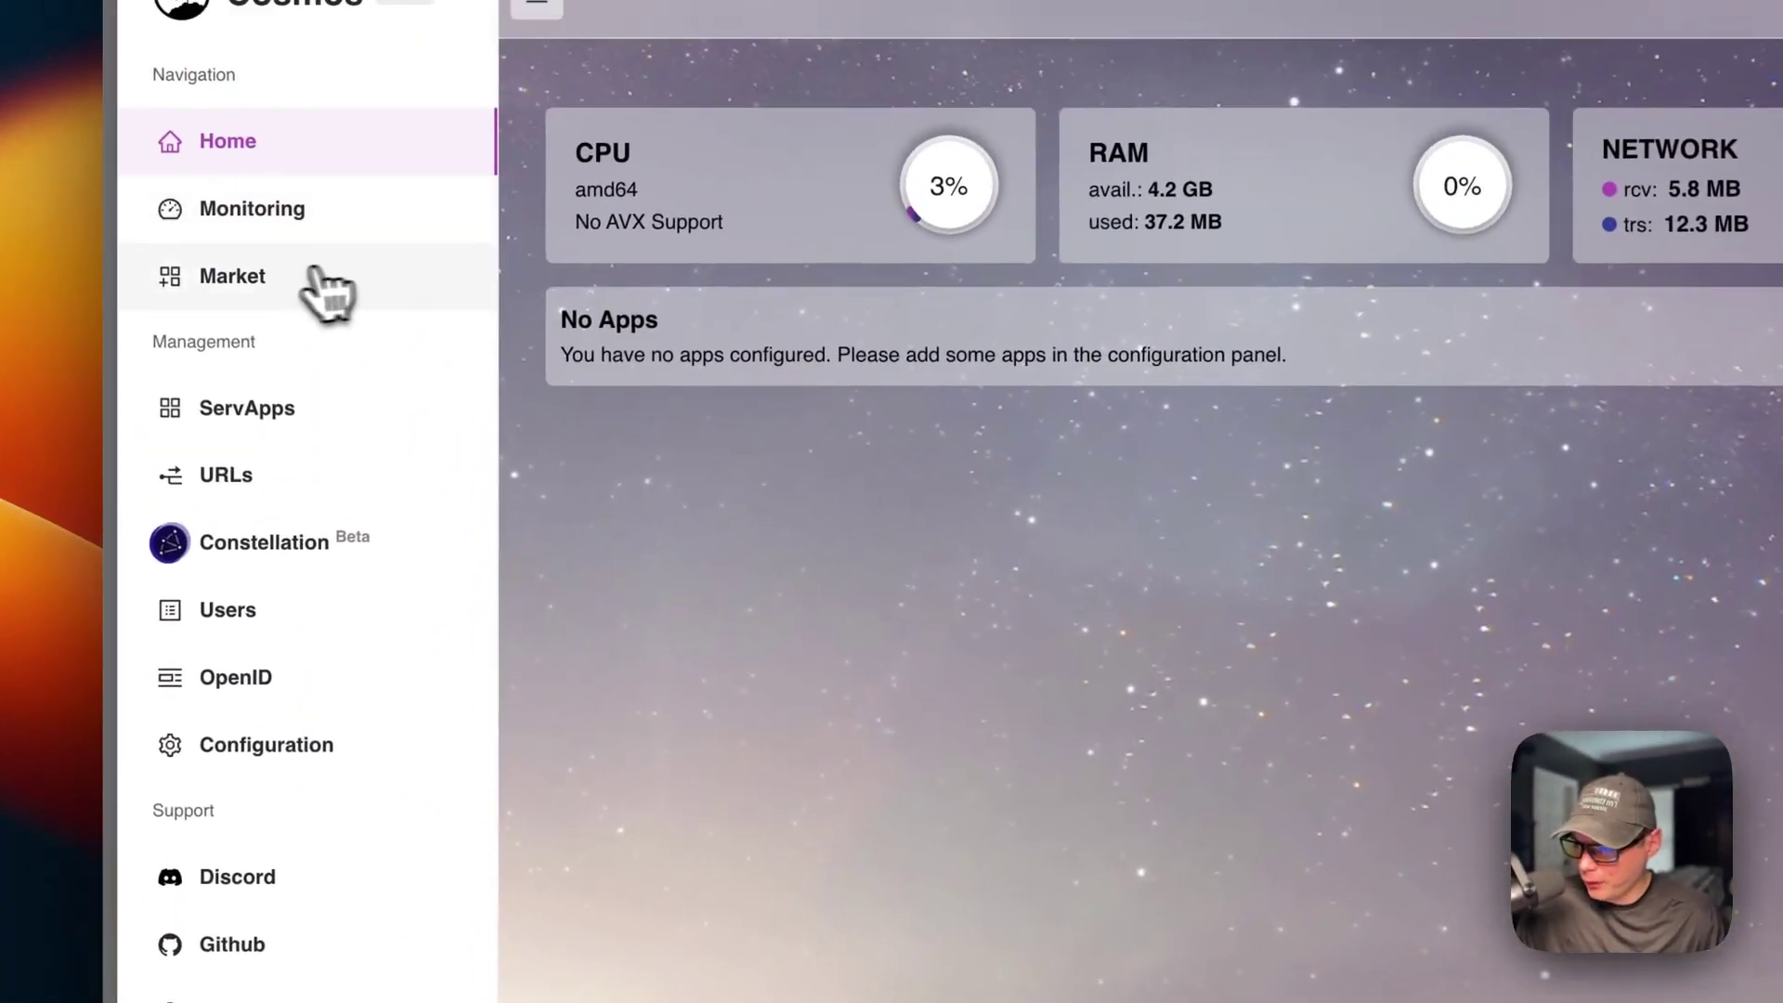
Search the market for 'actu', install actual-server @ big-bear-cosmos, and advance to the compose preview
left_click(297, 228)
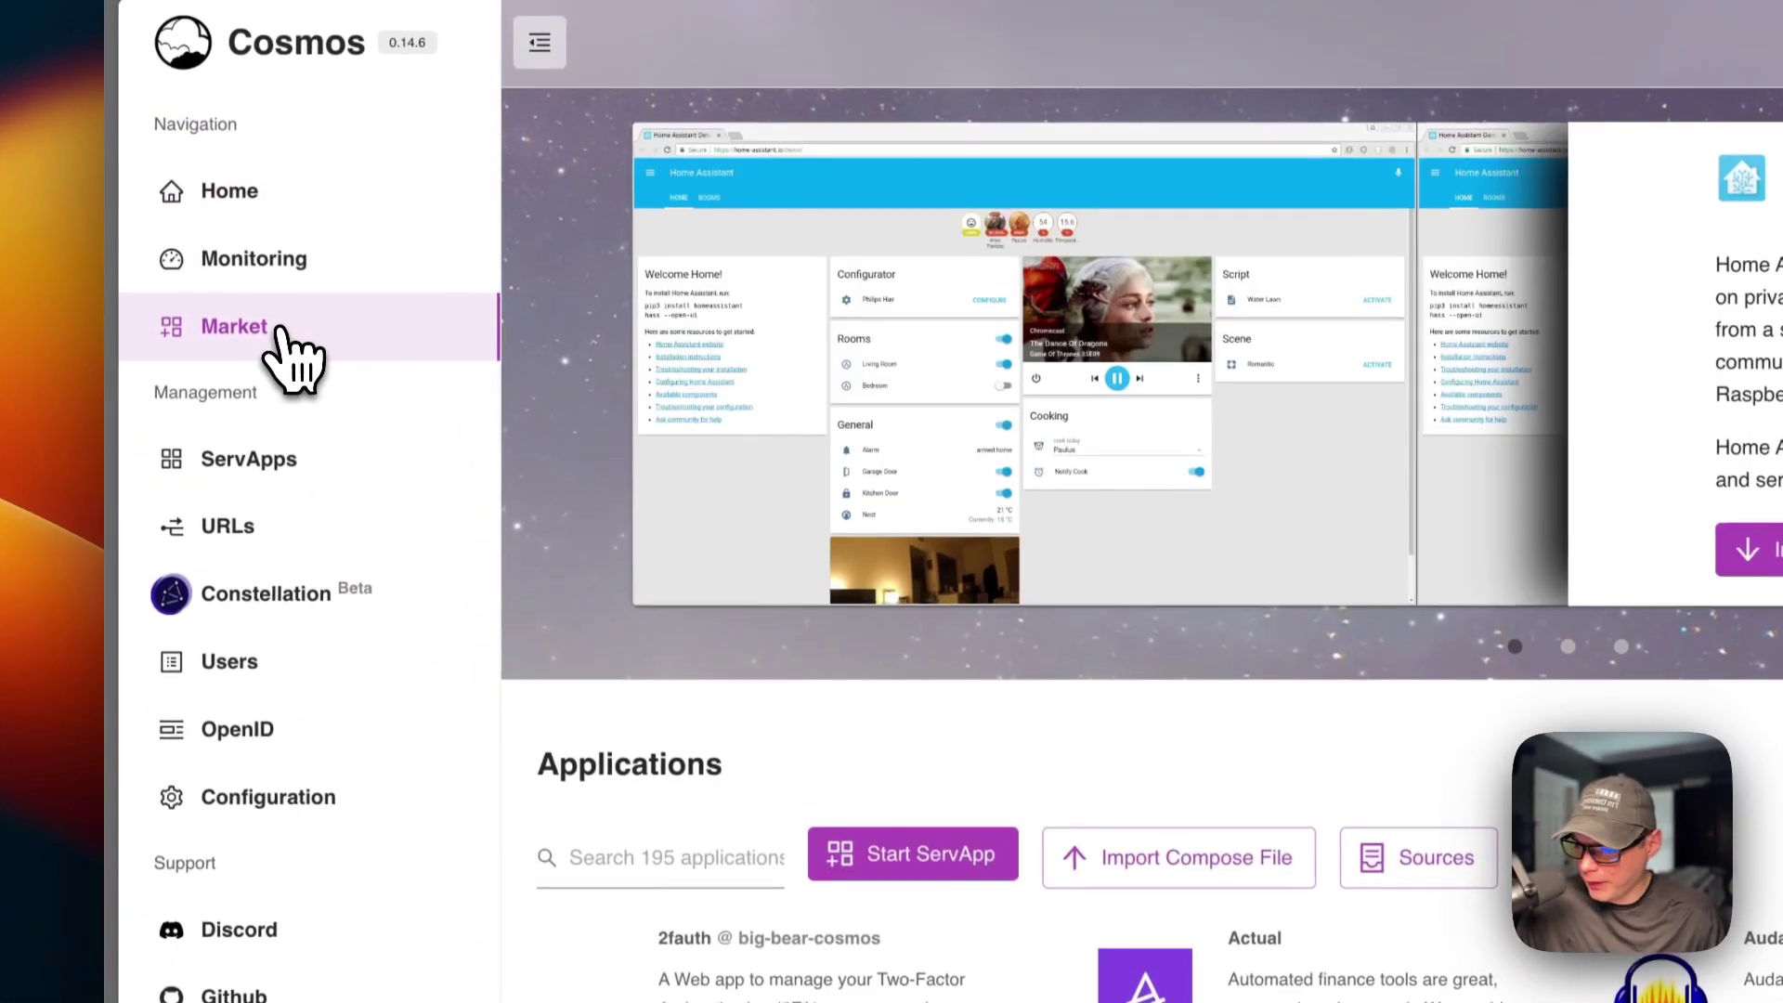
left_click(557, 662)
type("actual")
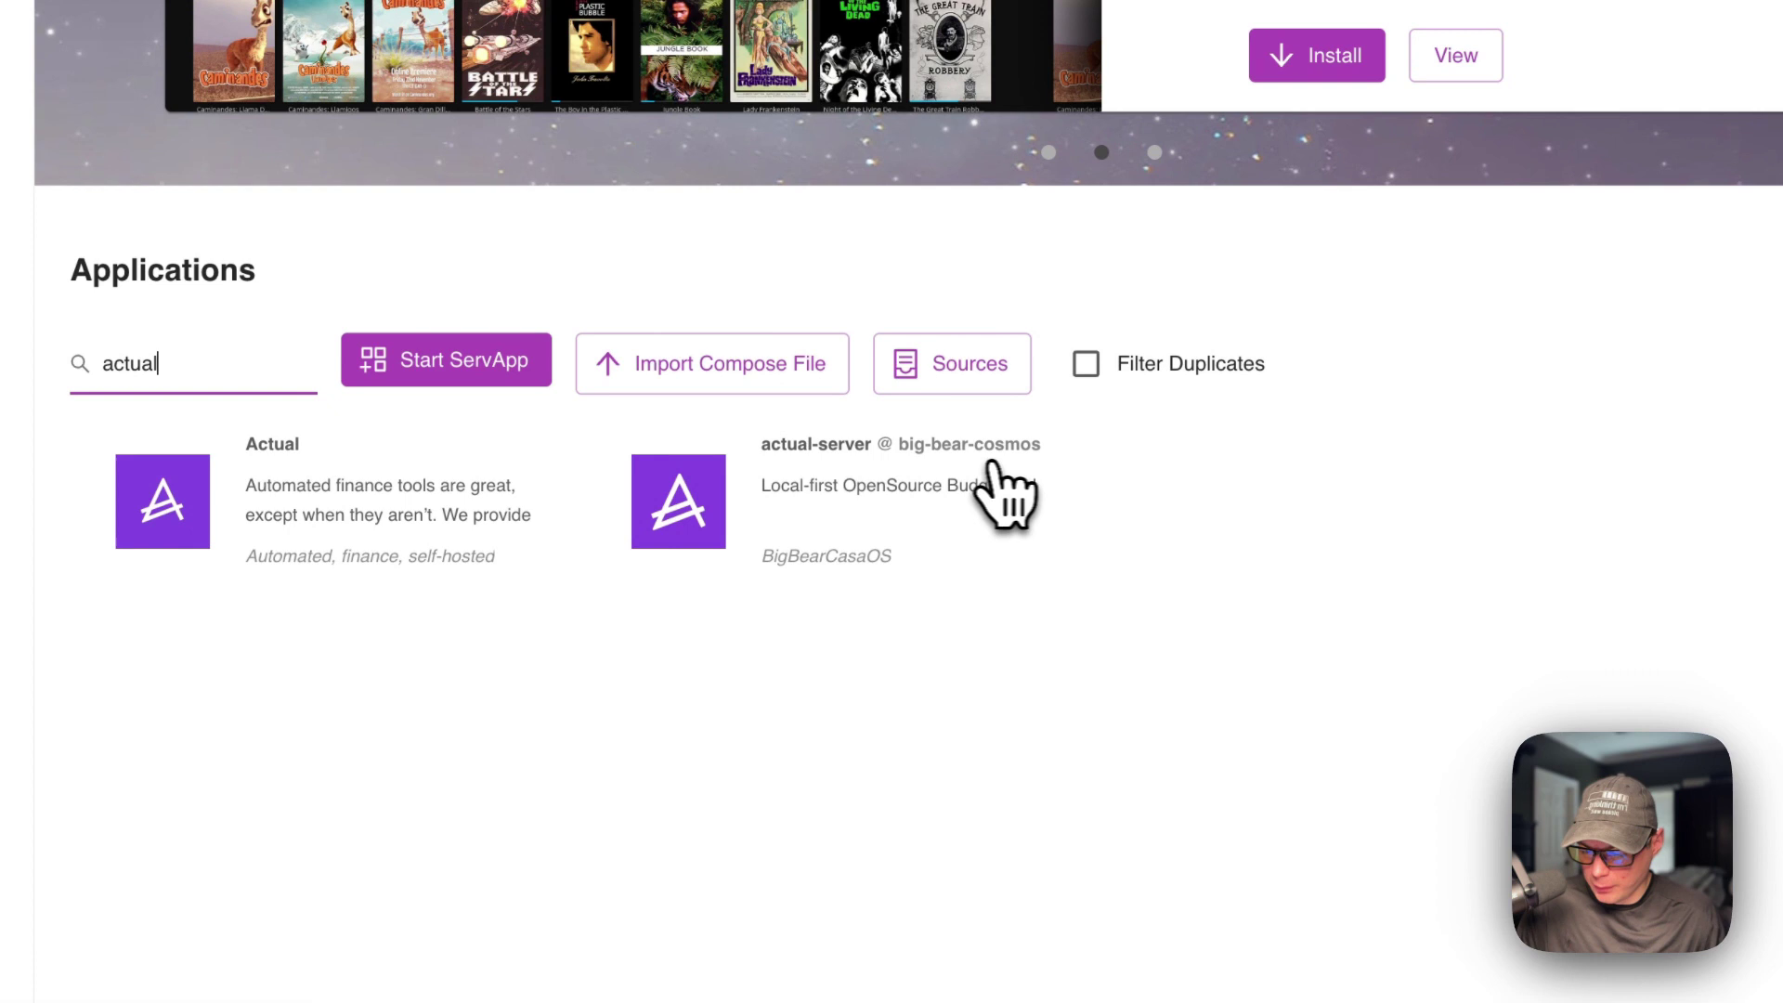
left_click(966, 494)
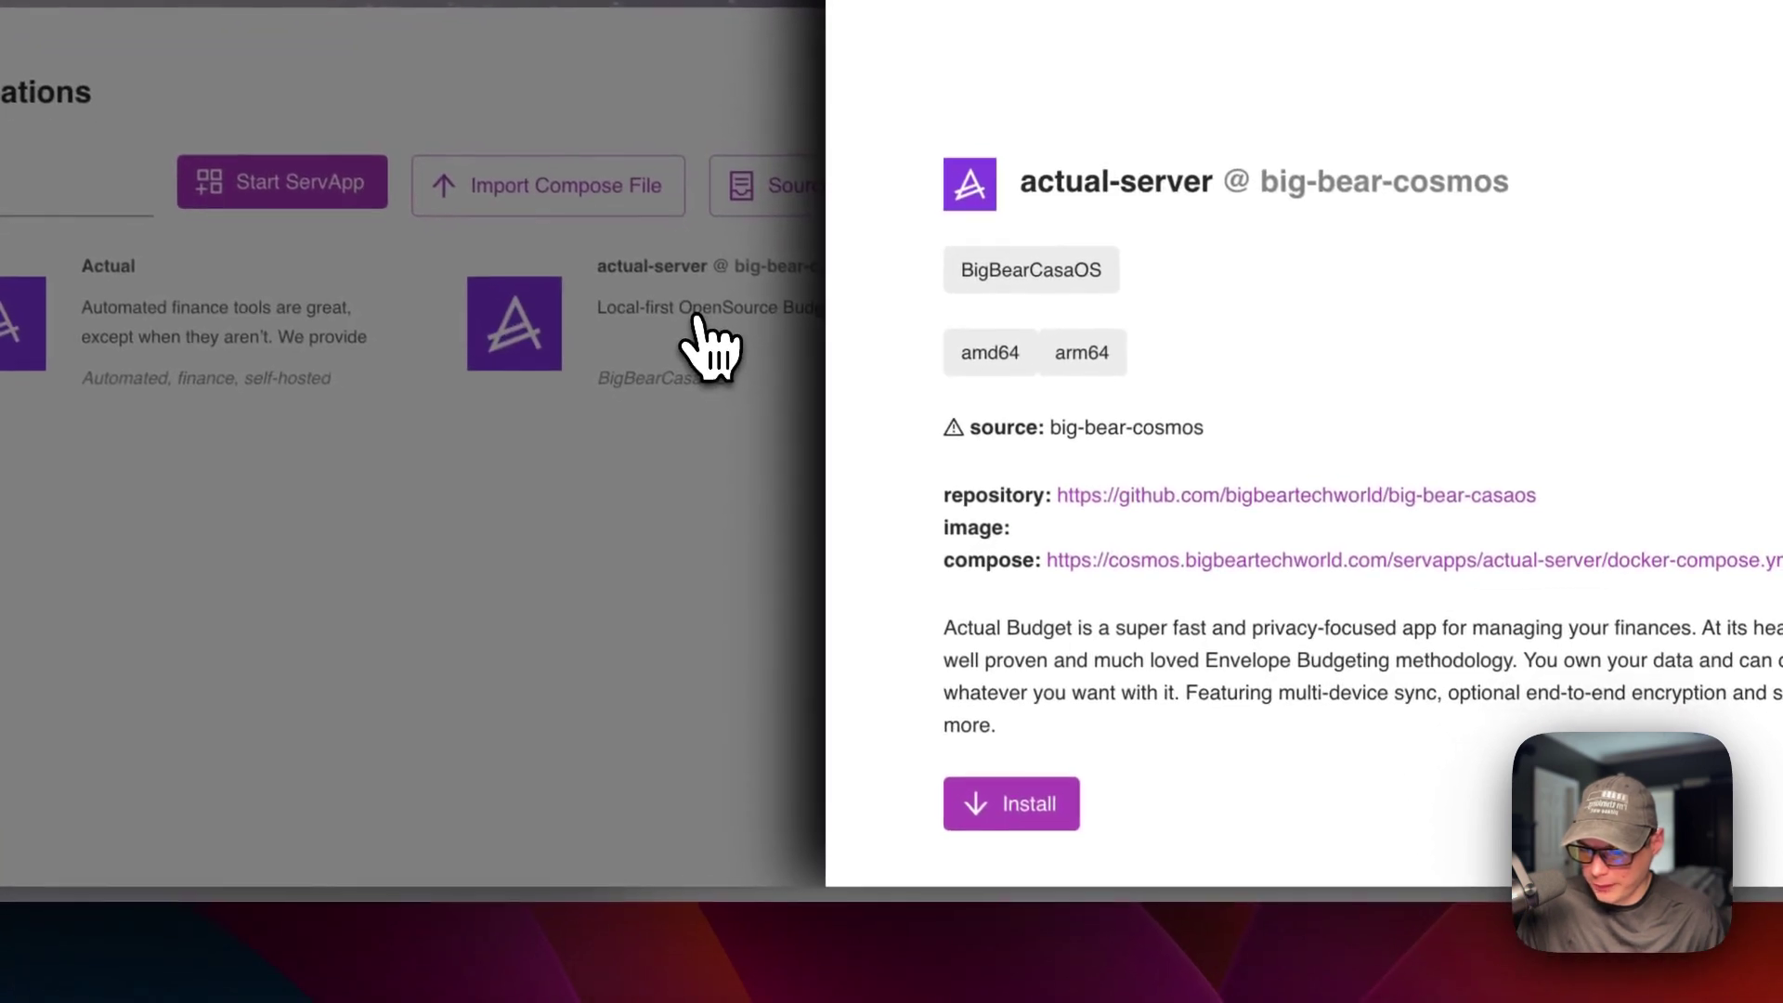
left_click(990, 803)
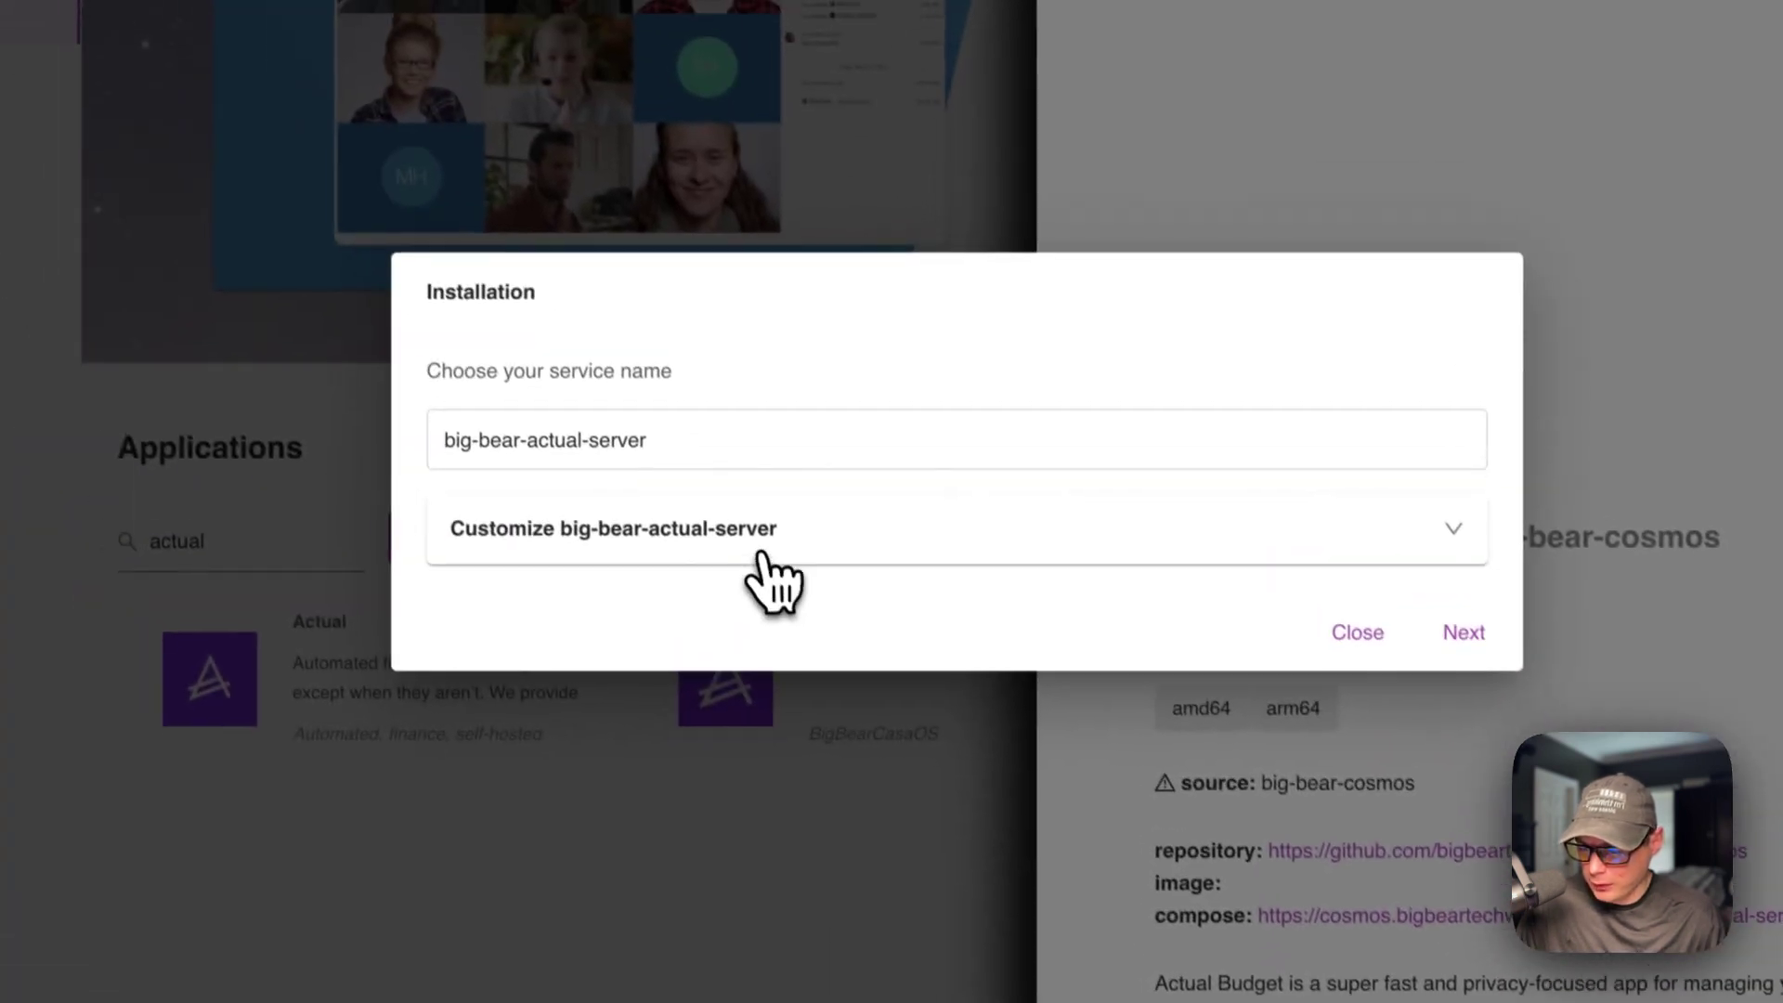
left_click(761, 556)
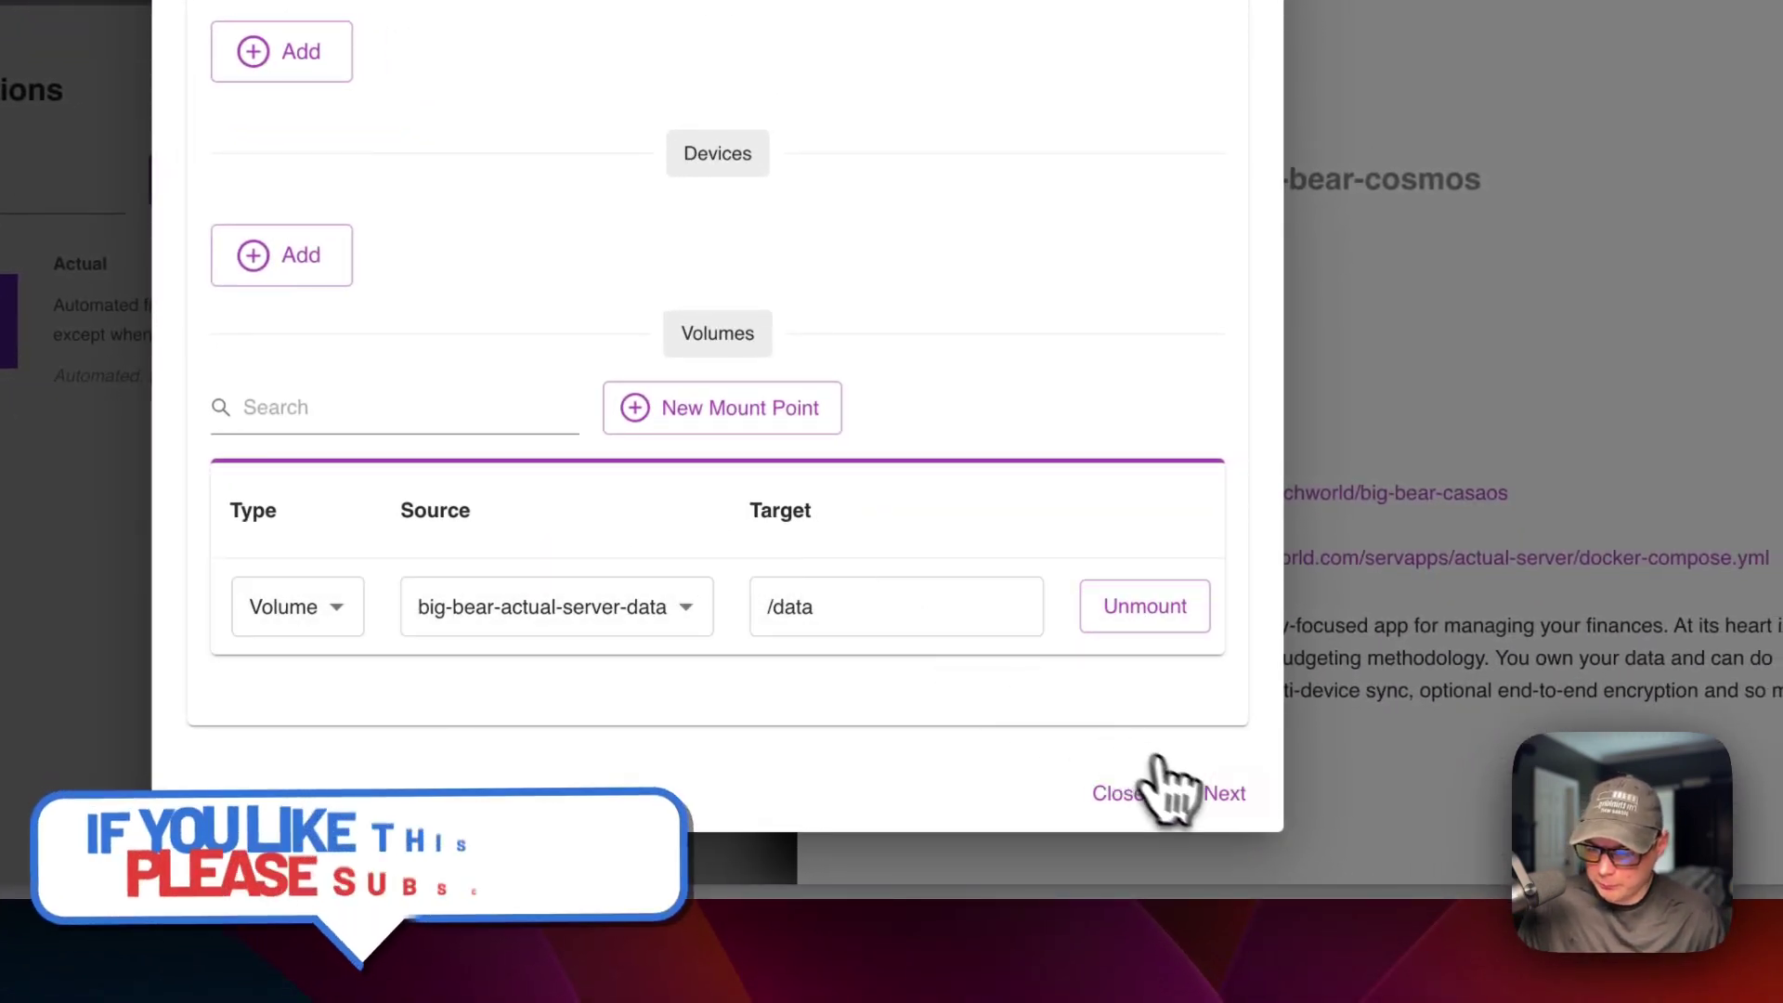
left_click(1226, 795)
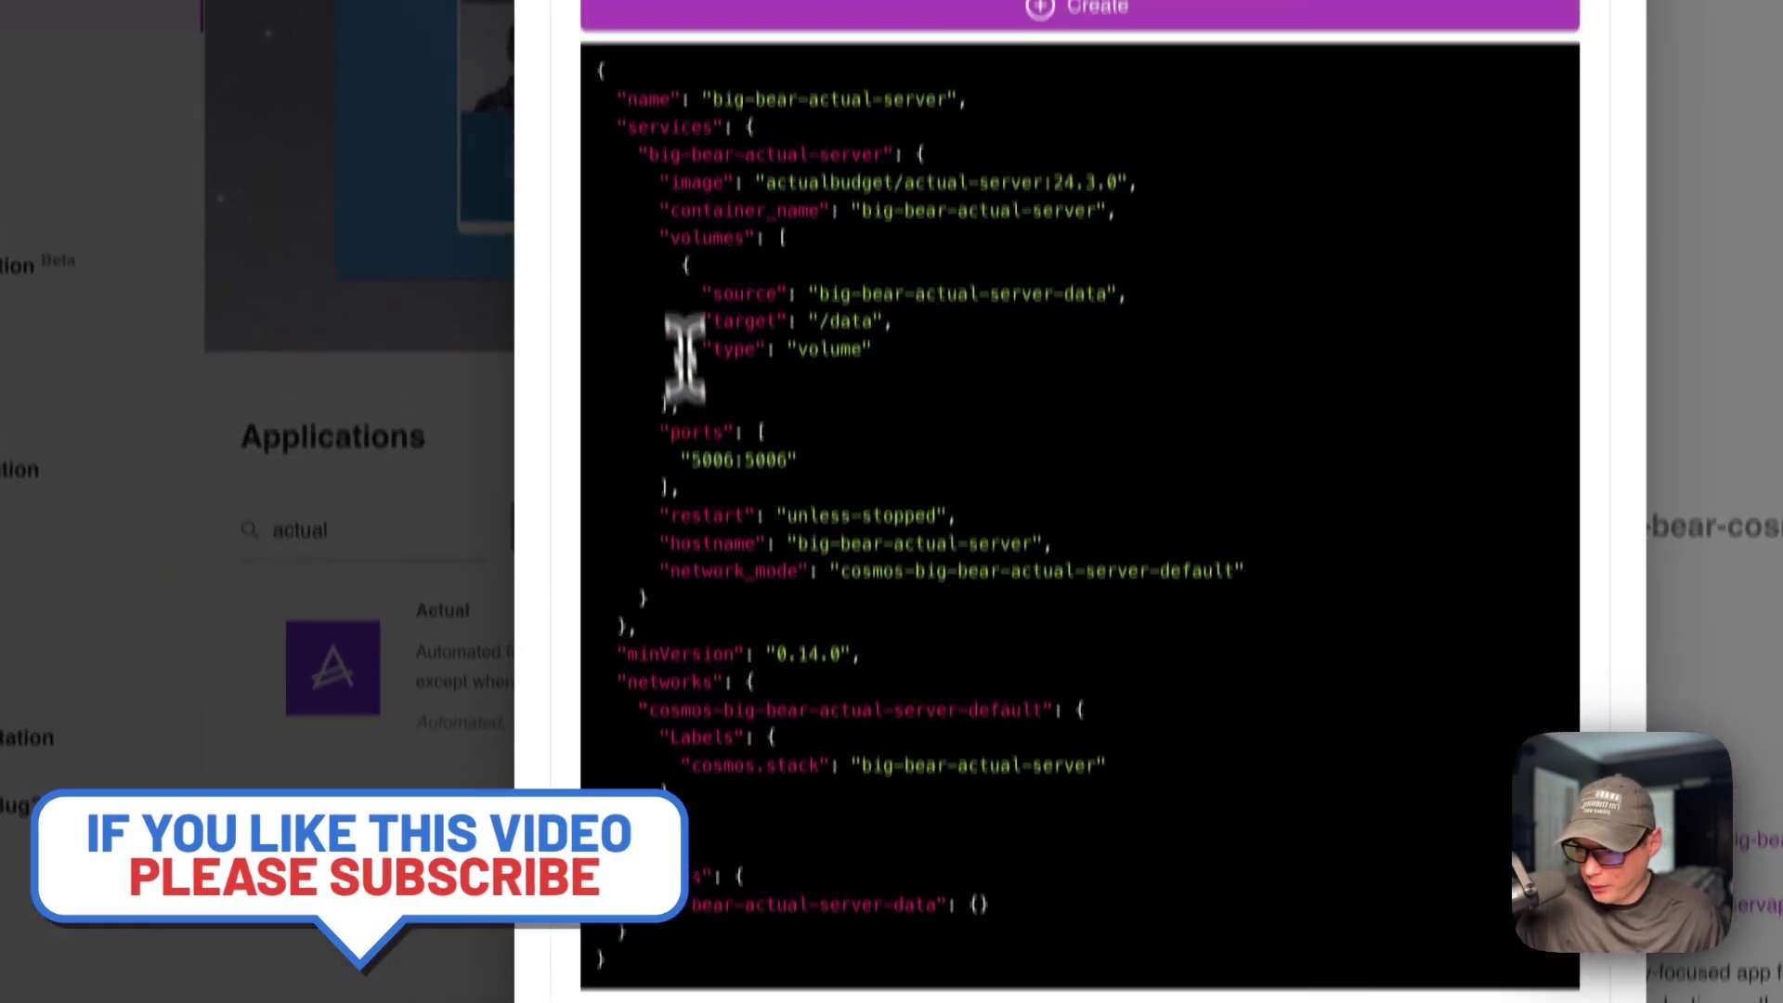
Review the preview's service, networks, volumes and image sections
left_click_drag(624, 279, 1034, 716)
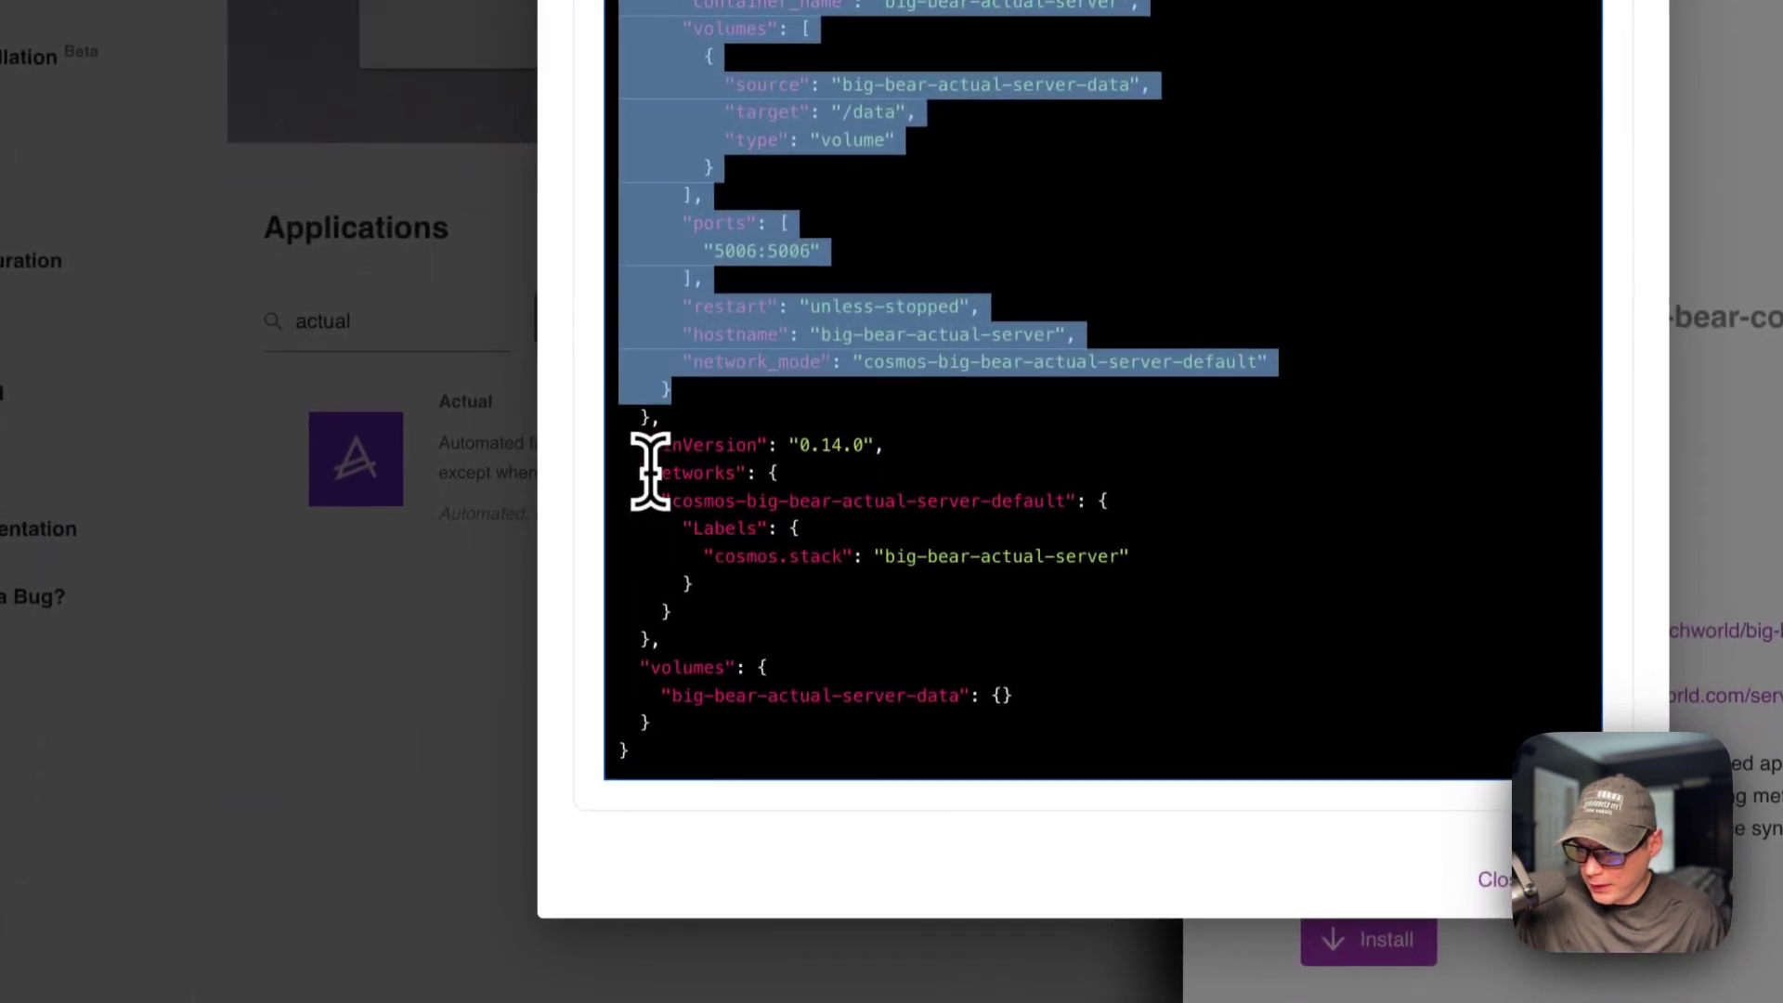
left_click_drag(606, 751, 700, 836)
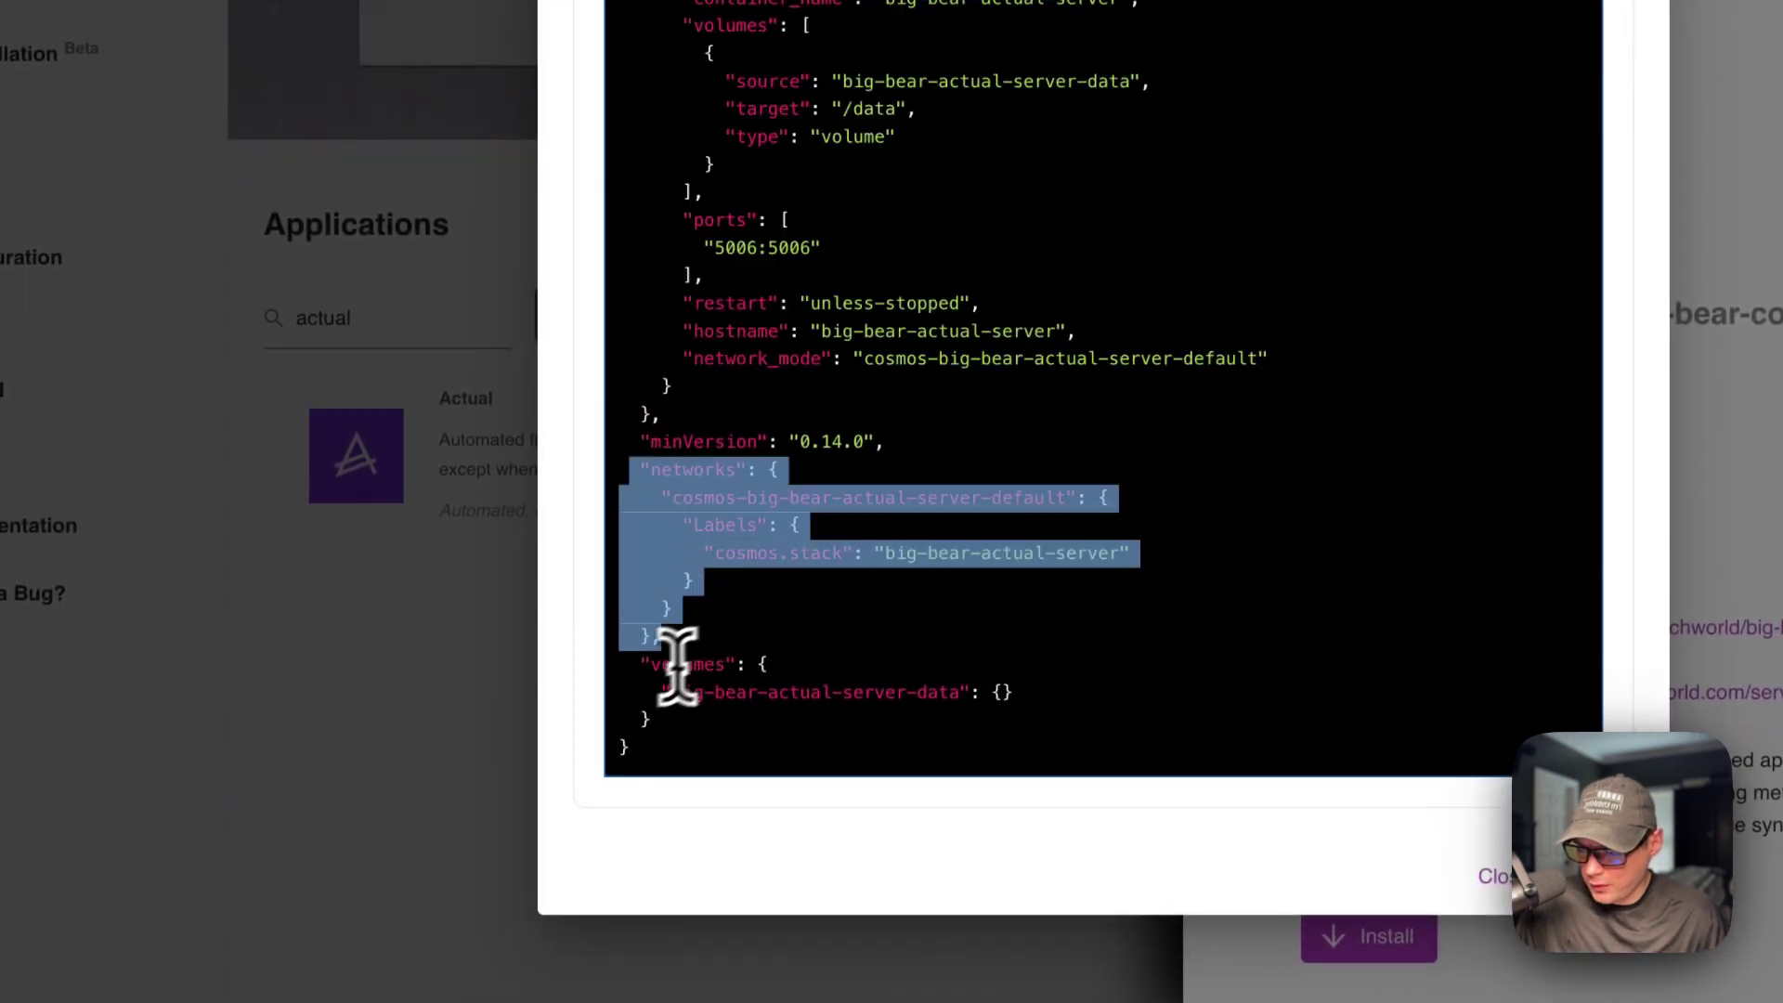
left_click_drag(639, 660, 679, 724)
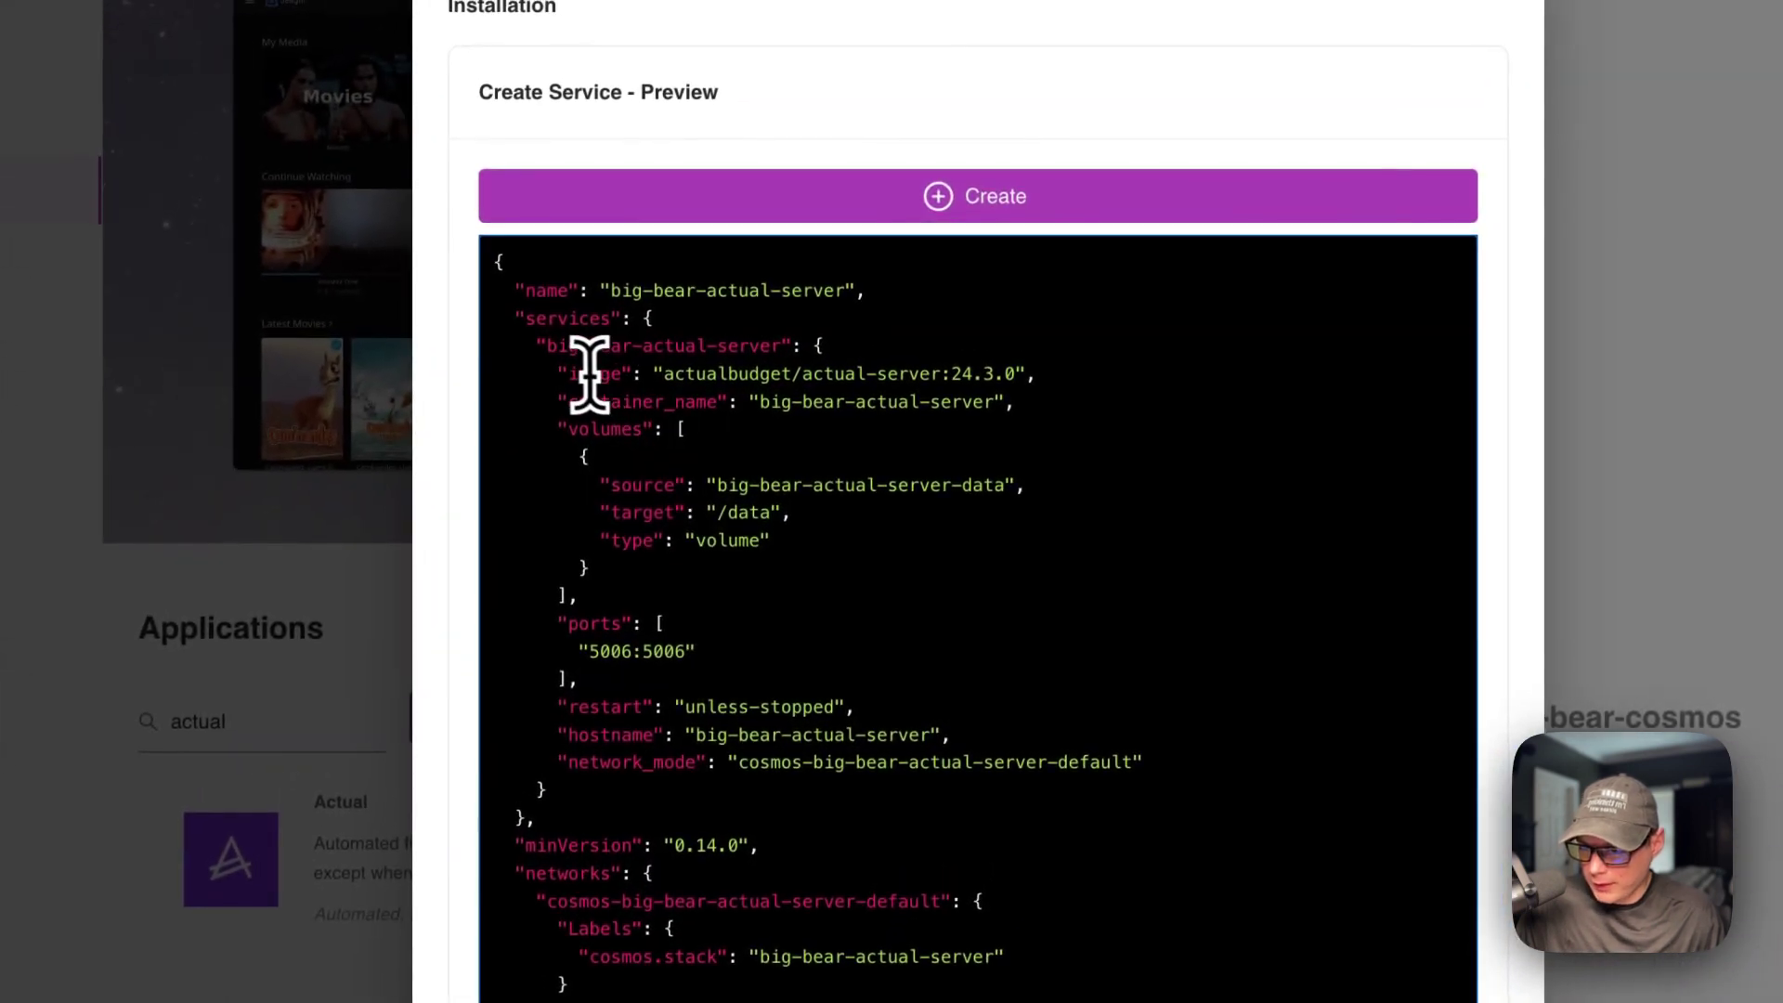
left_click_drag(560, 377, 1274, 379)
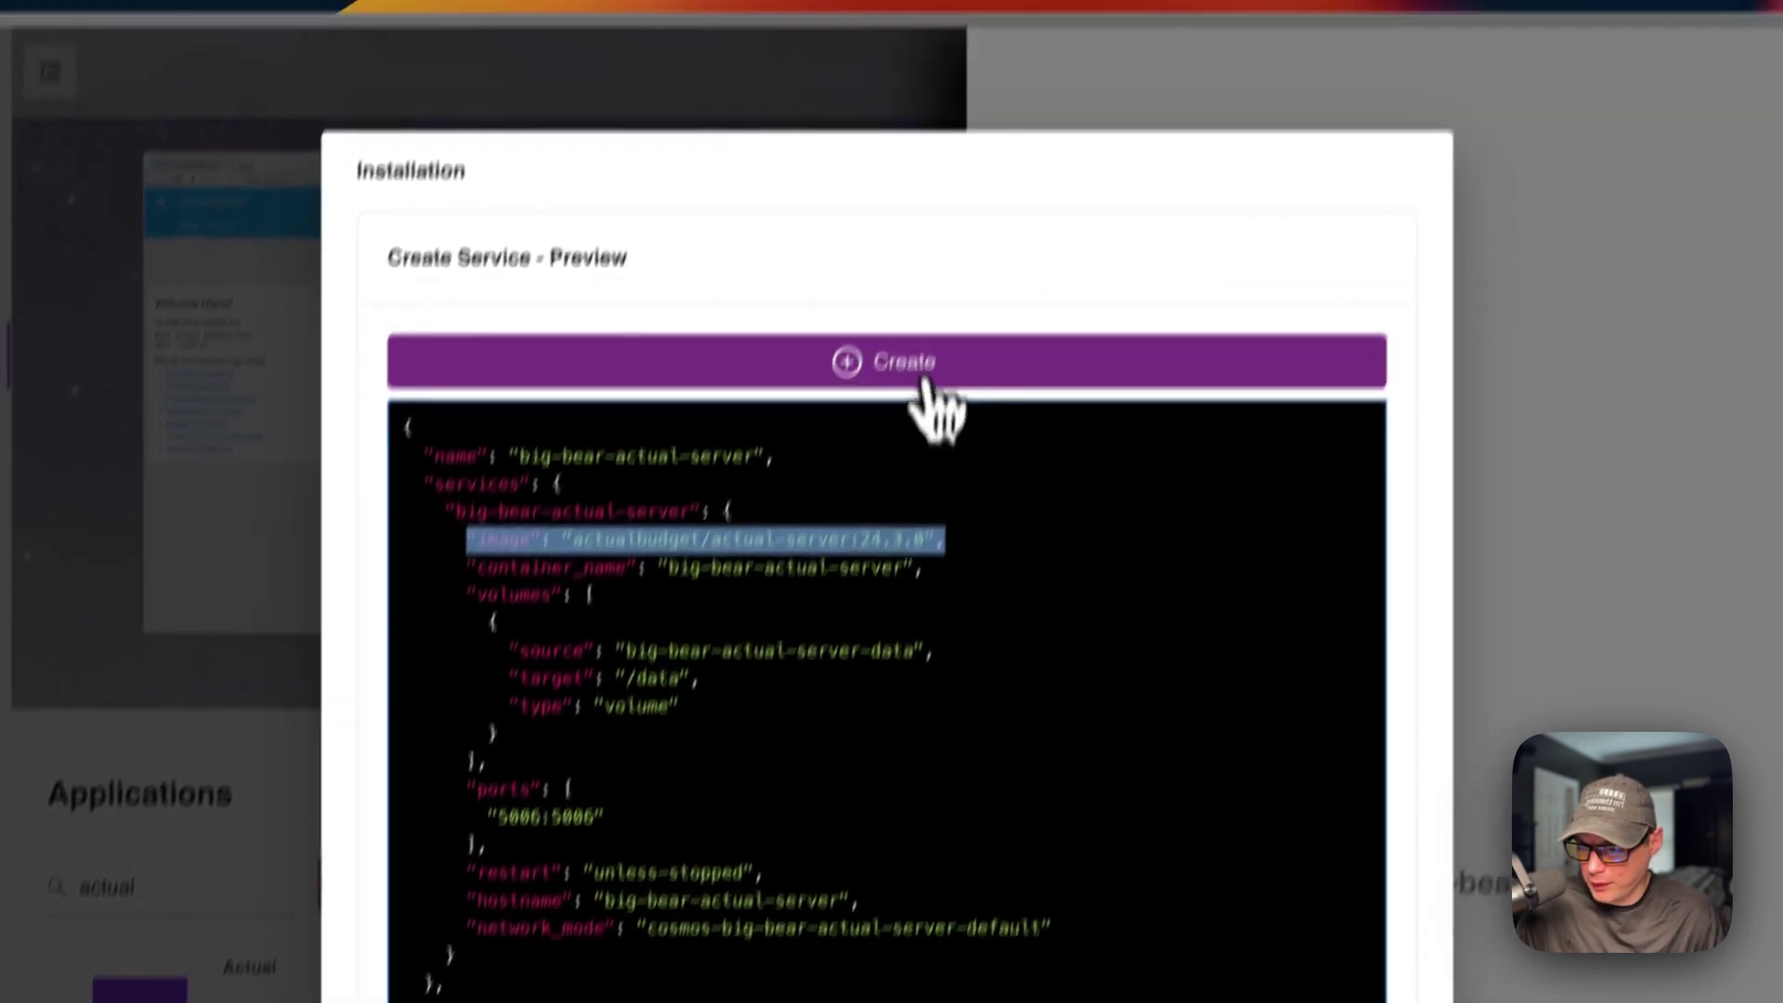
Create the big-bear-actual-server service, then close the confirmation and the app panel
left_click(925, 299)
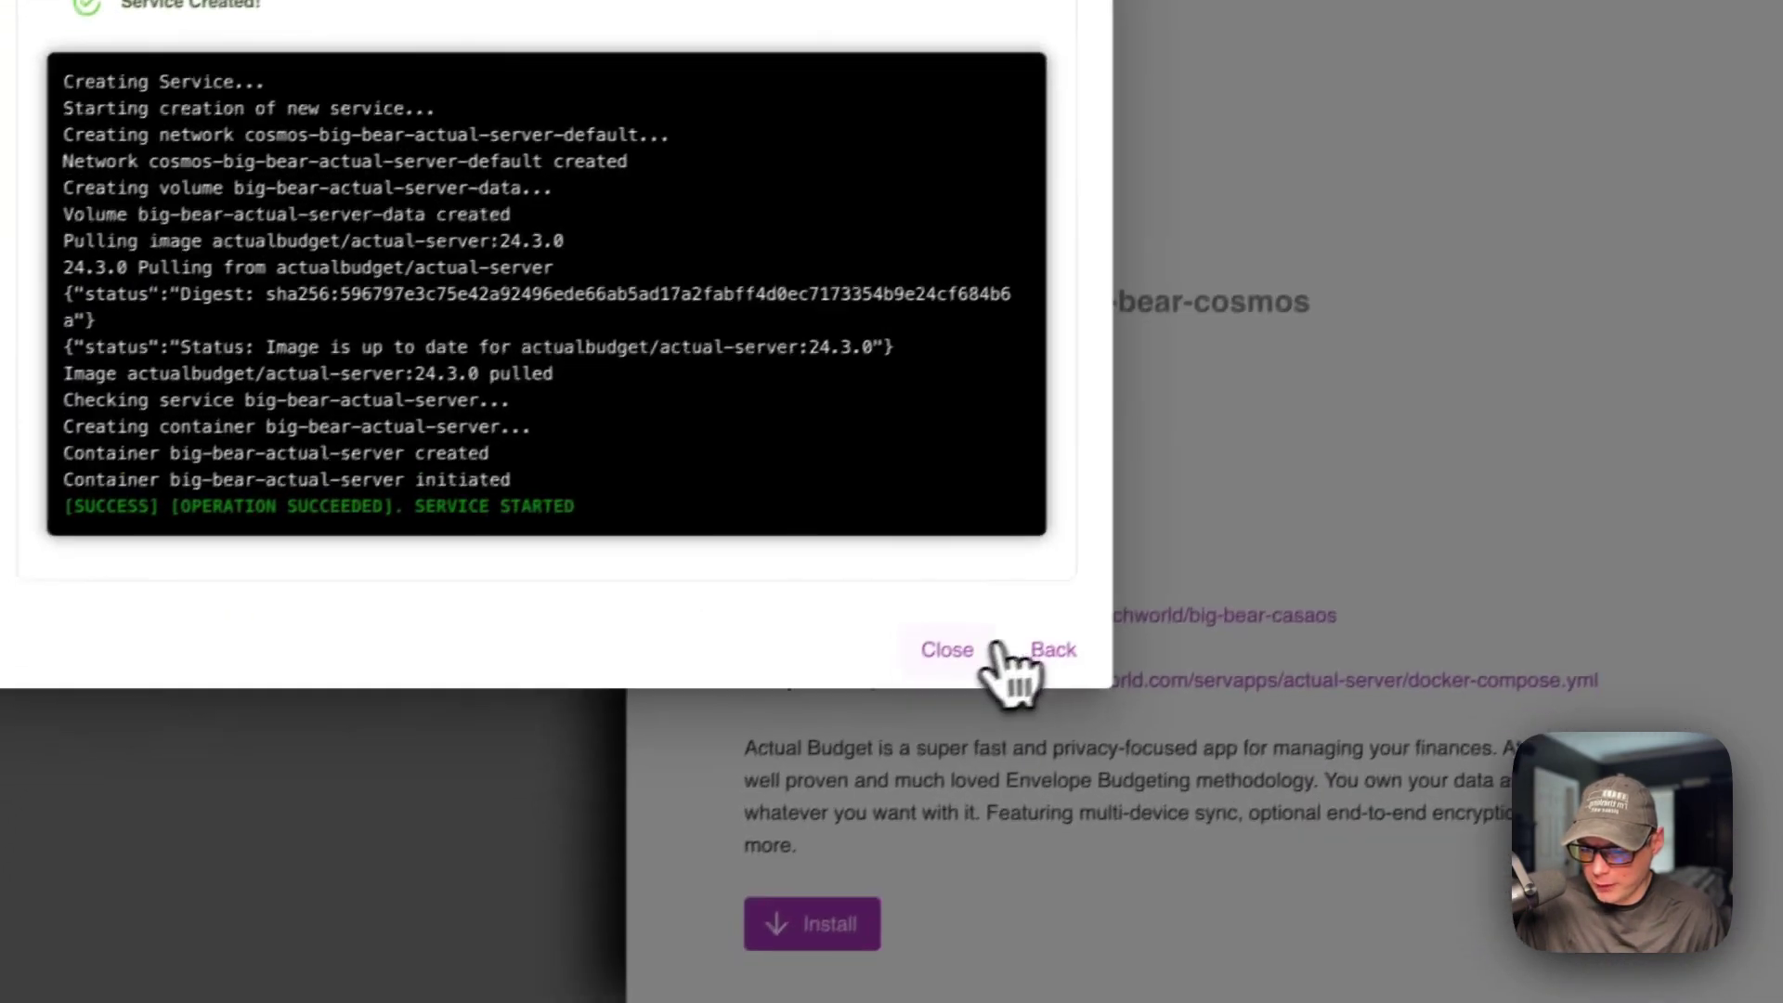
left_click(995, 795)
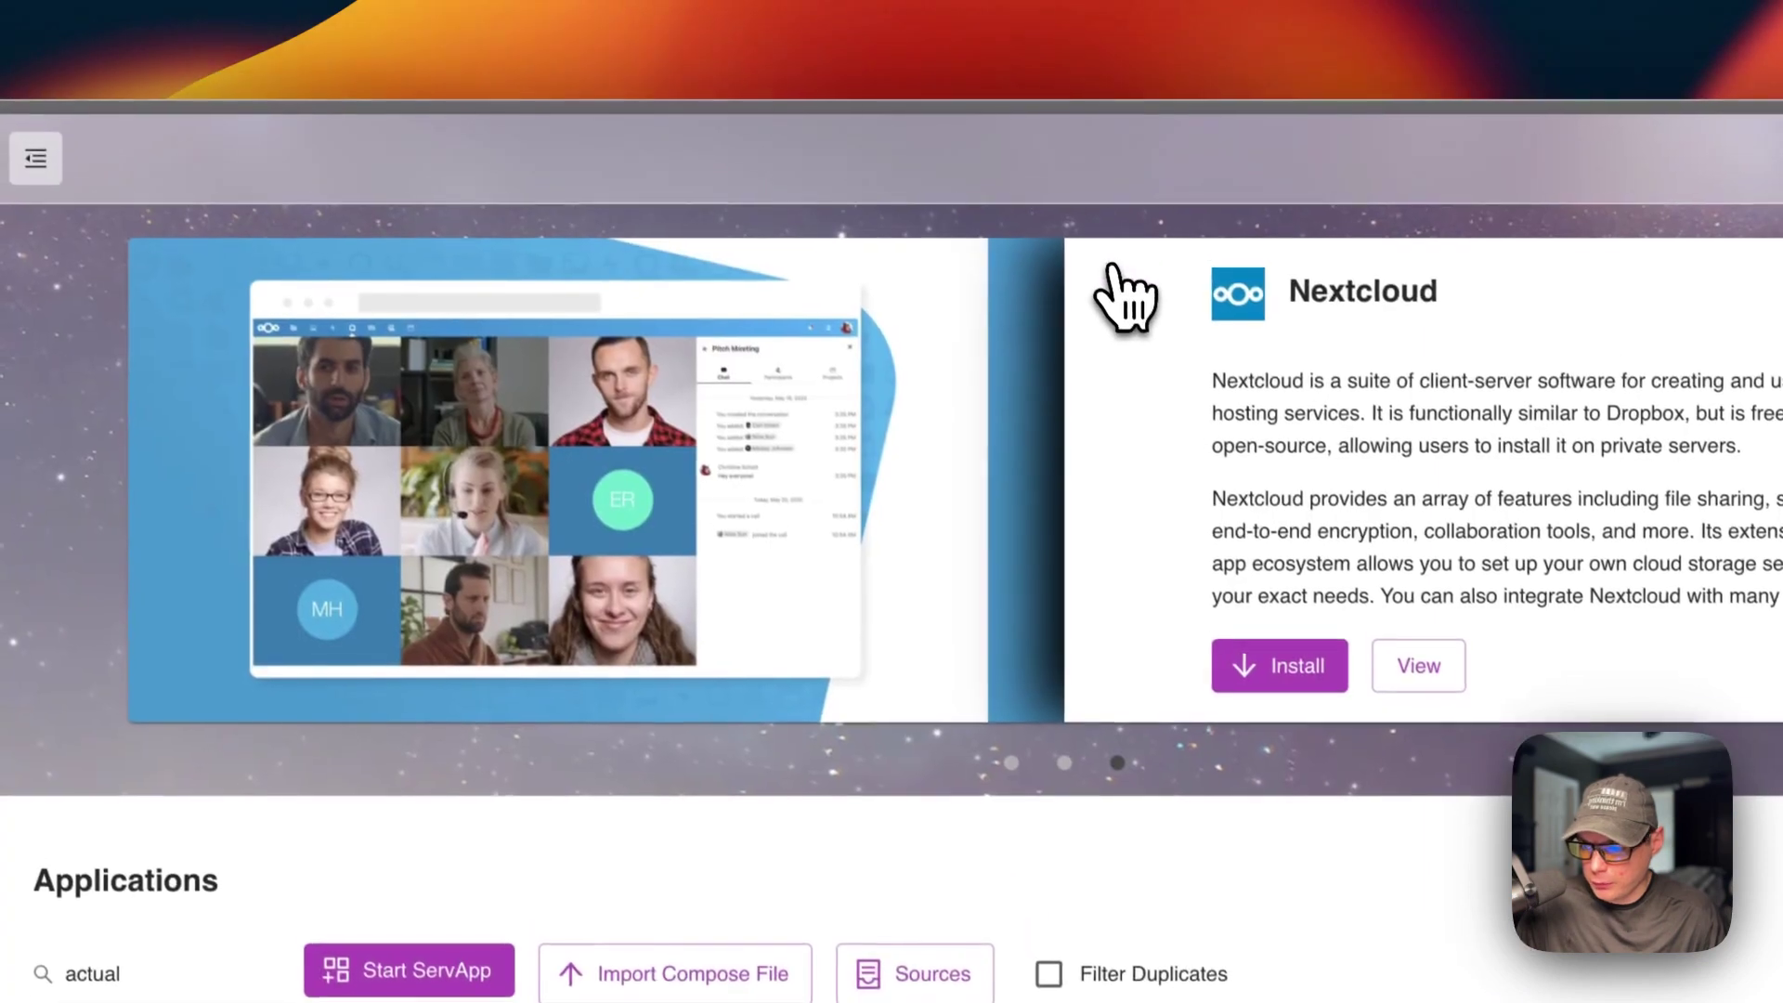
left_click(1094, 244)
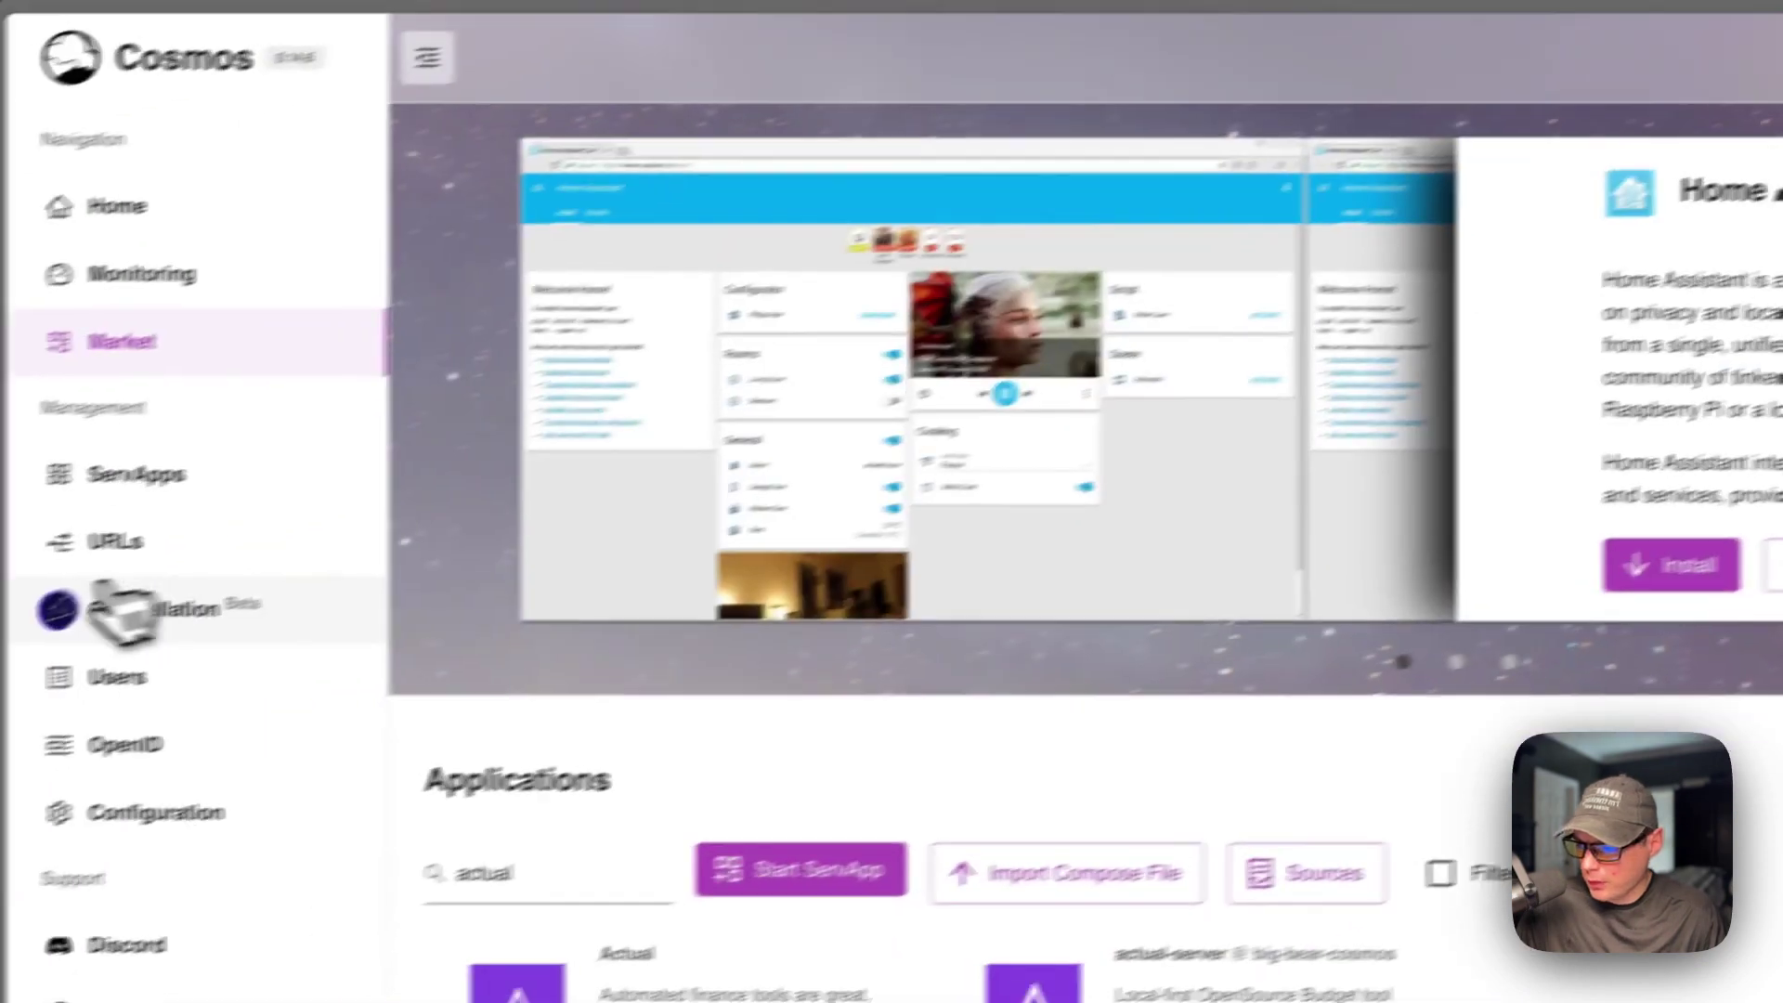
In ServApps, start a new big-bear-actual-server URL targeting port 5006 on host 192.168.20.112:7200
left_click(119, 470)
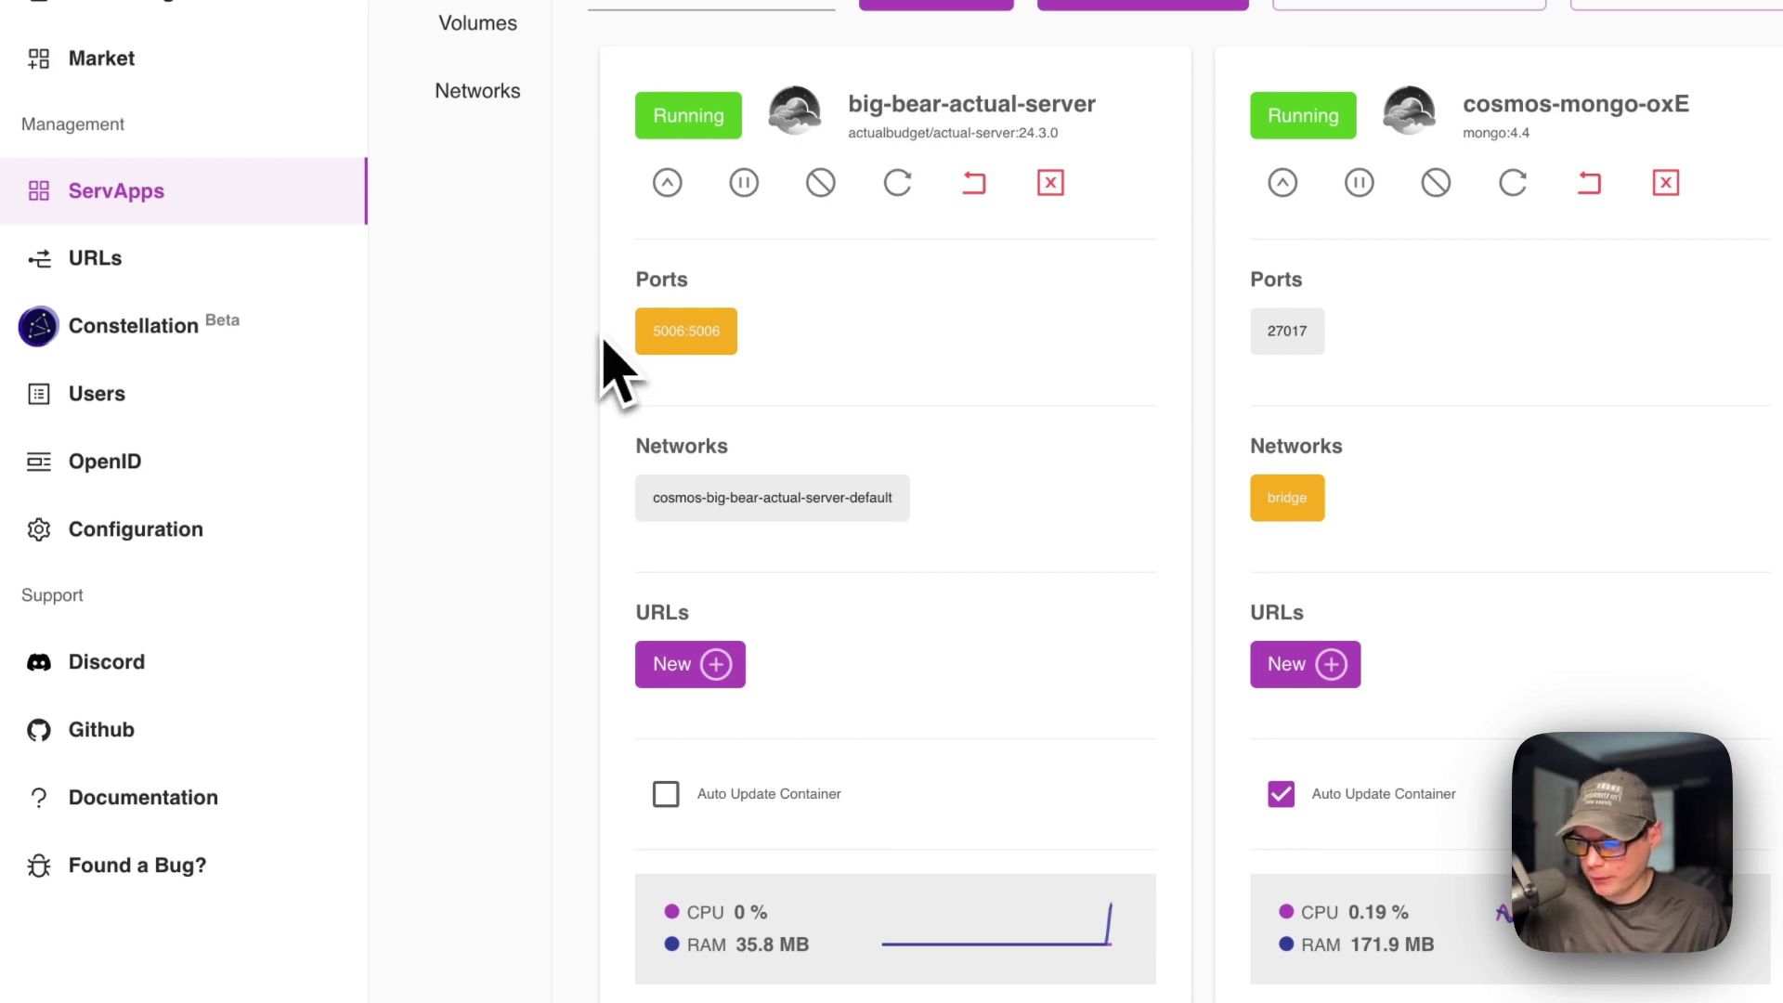
left_click(679, 682)
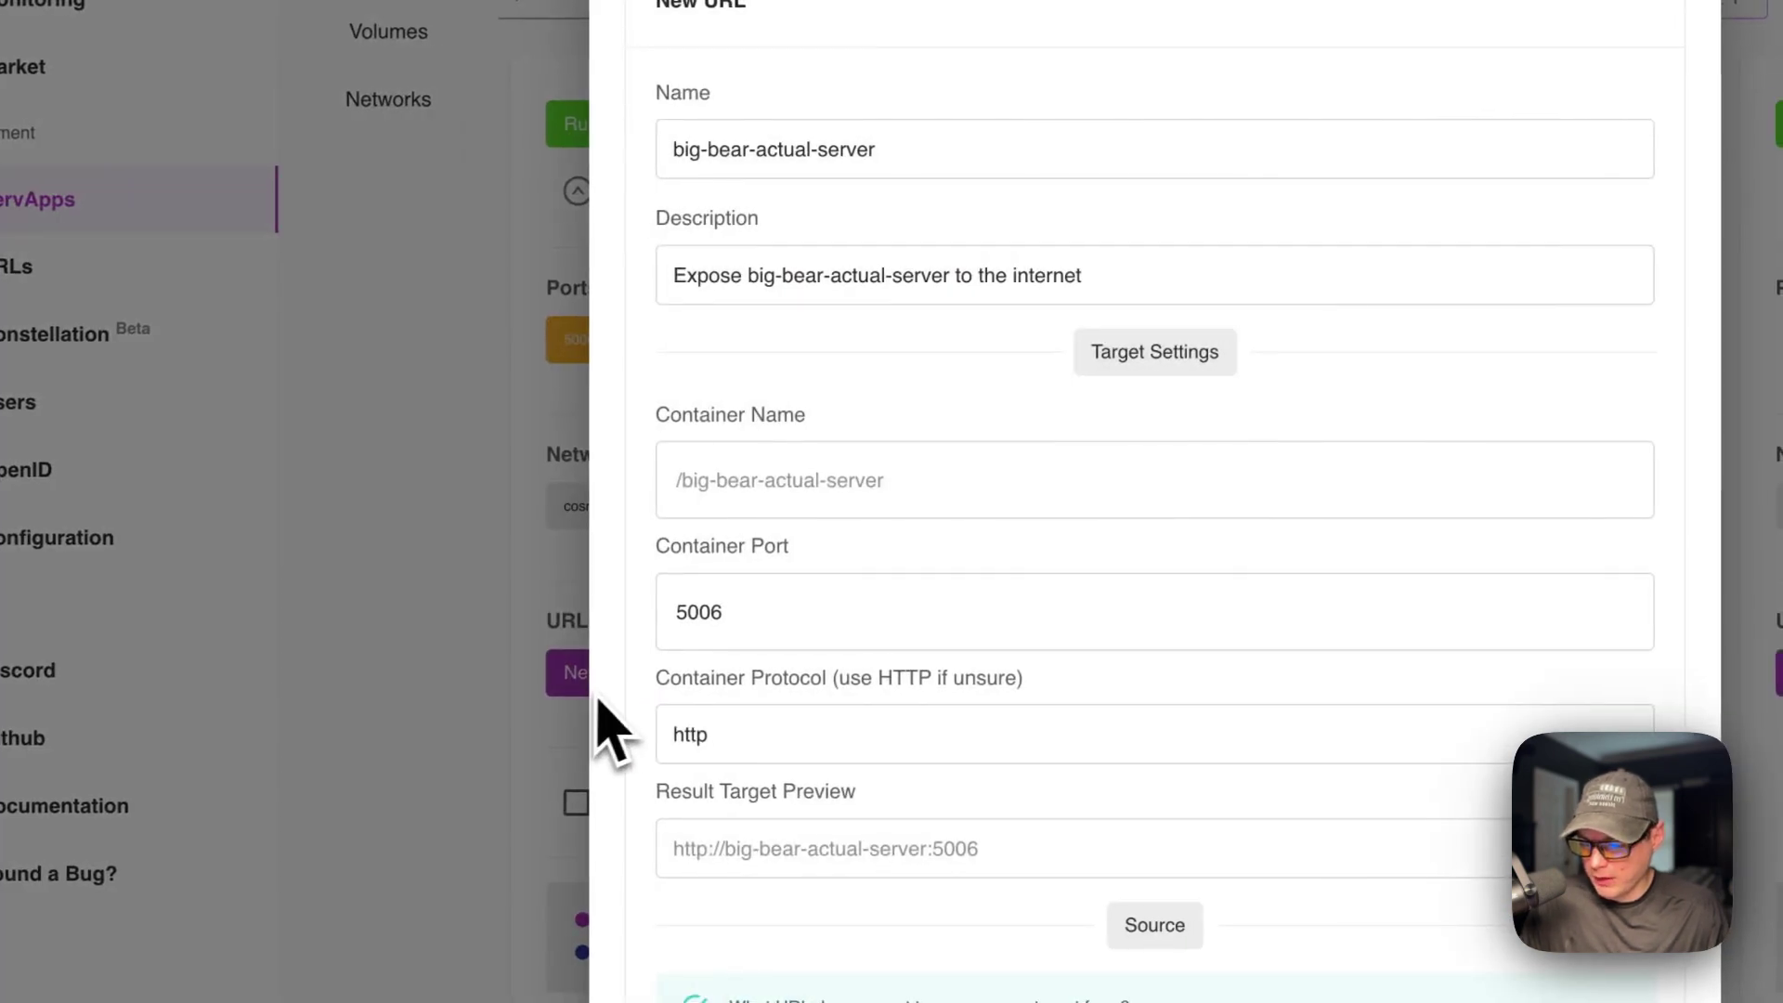
left_click(929, 613)
scroll(916, 604, "down", 6)
scroll(916, 605, "up", 4)
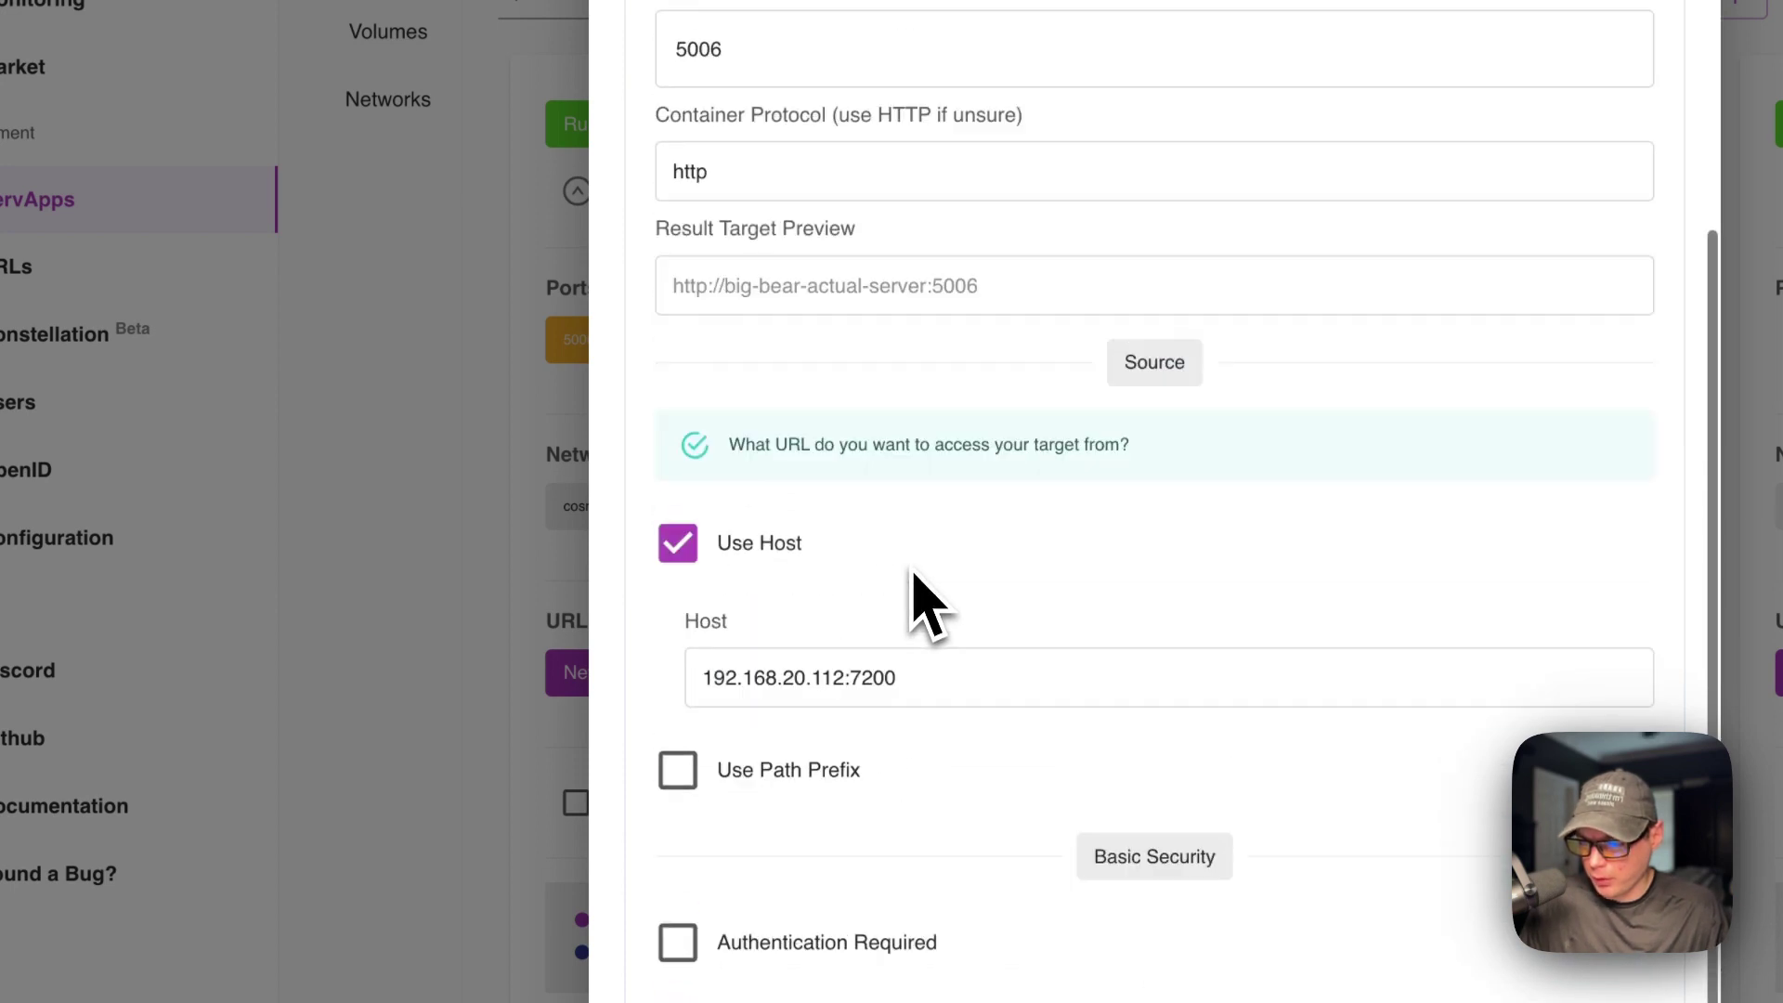
scroll(880, 520, "up", 2)
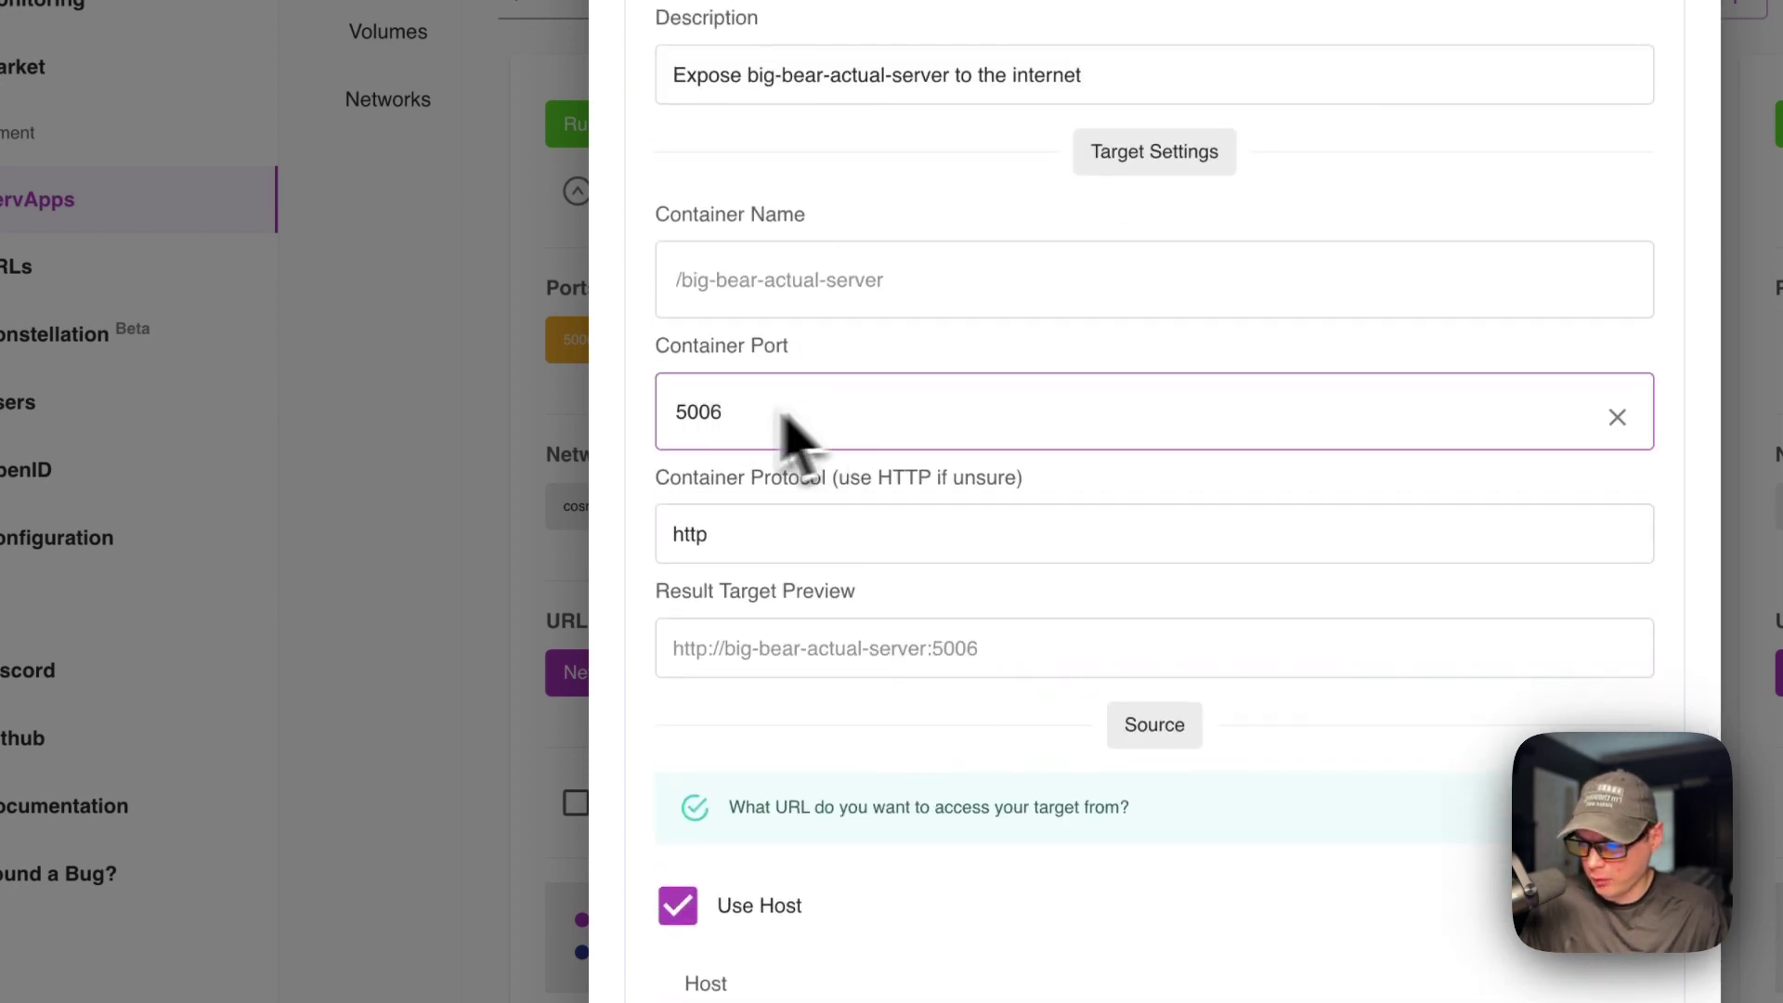
scroll(789, 590, "down", 5)
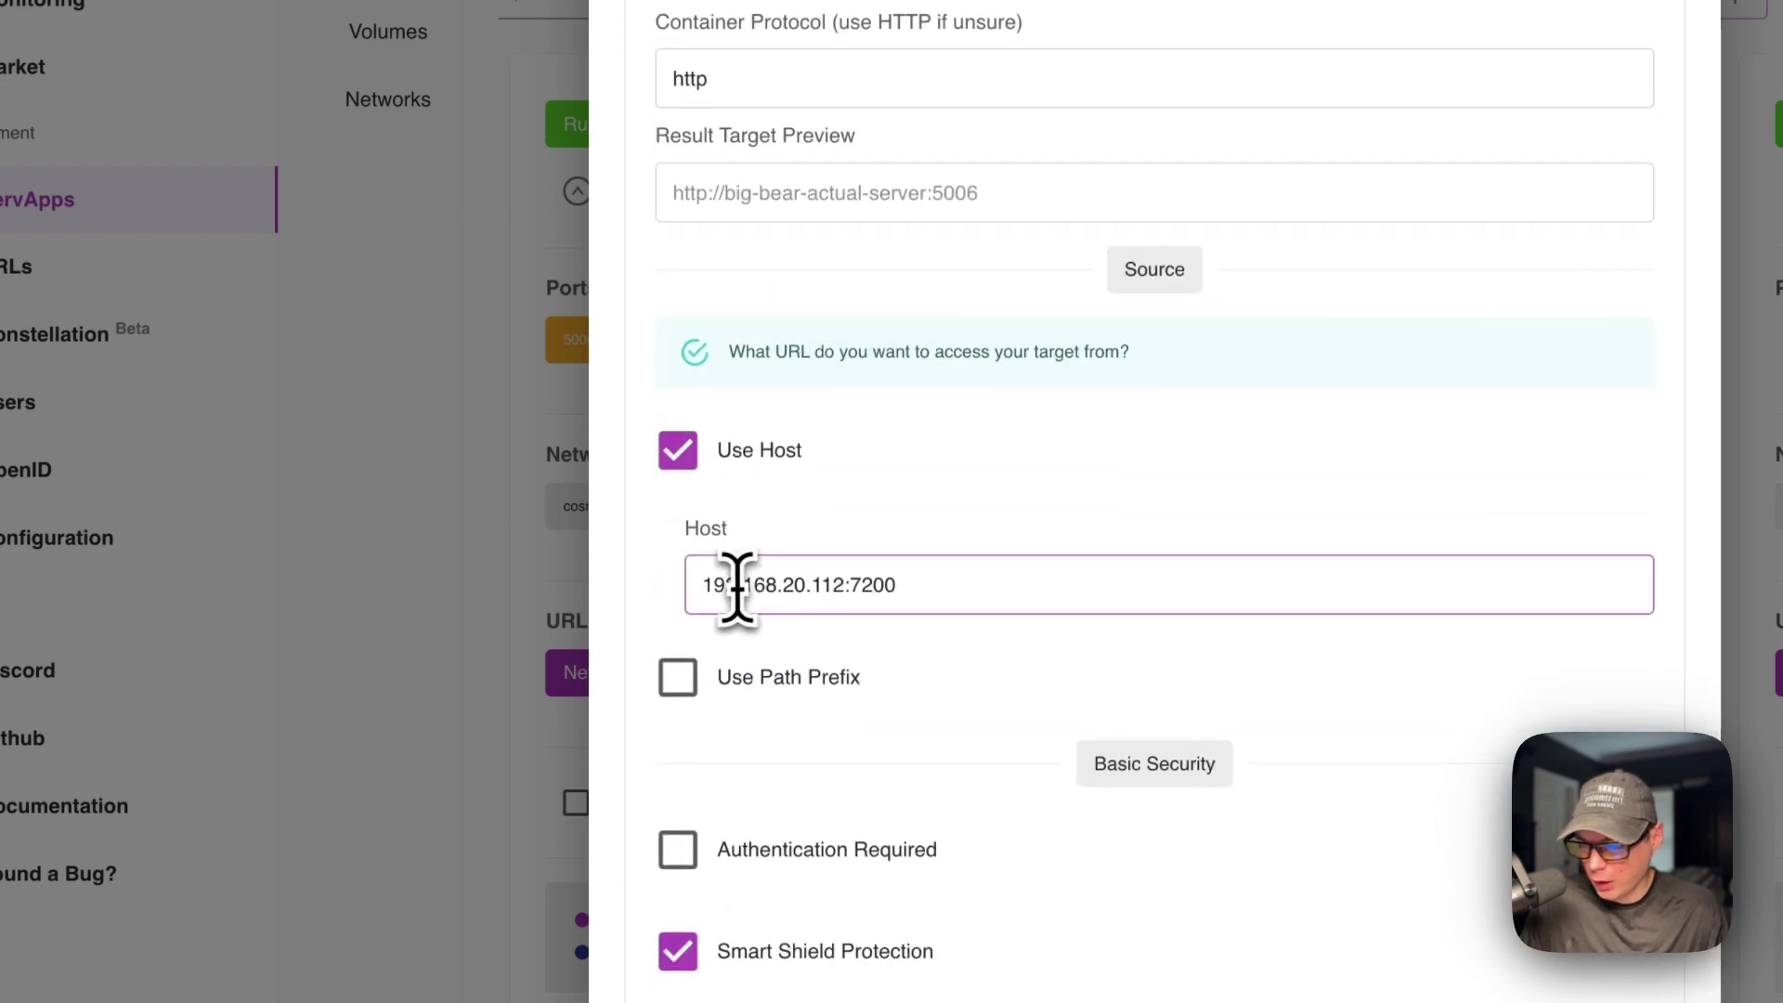
double_click(739, 585)
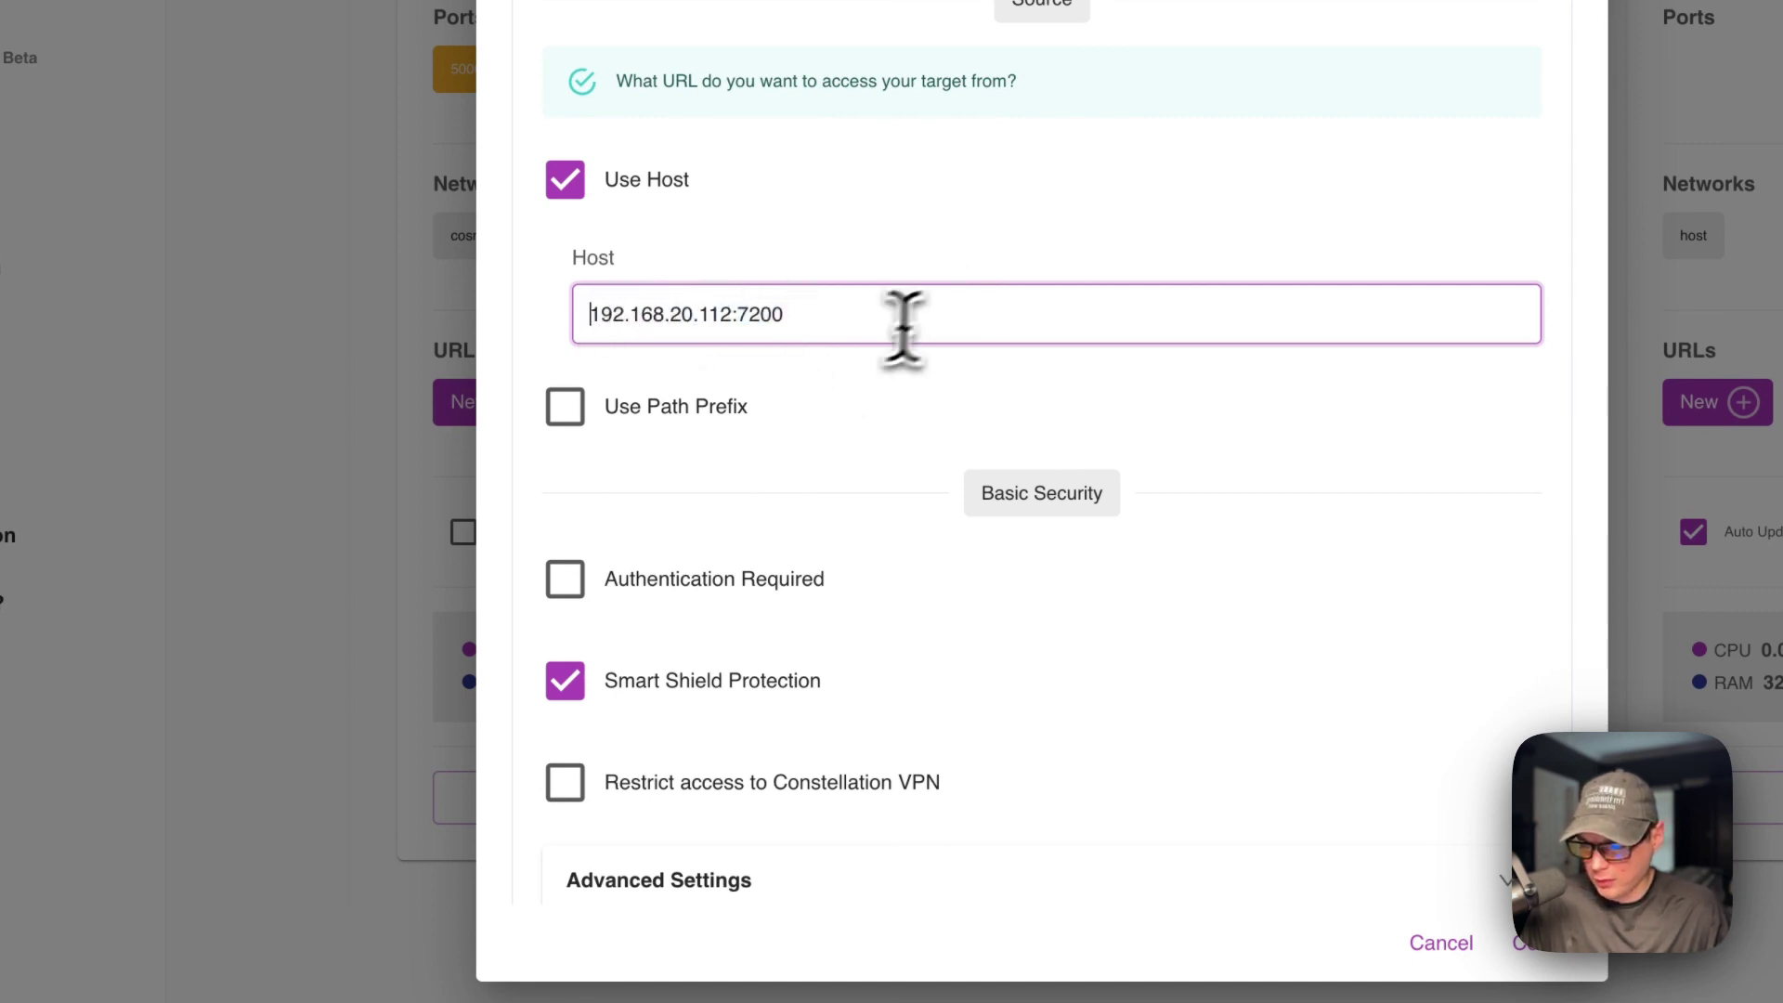
scroll(804, 353, "down", 2)
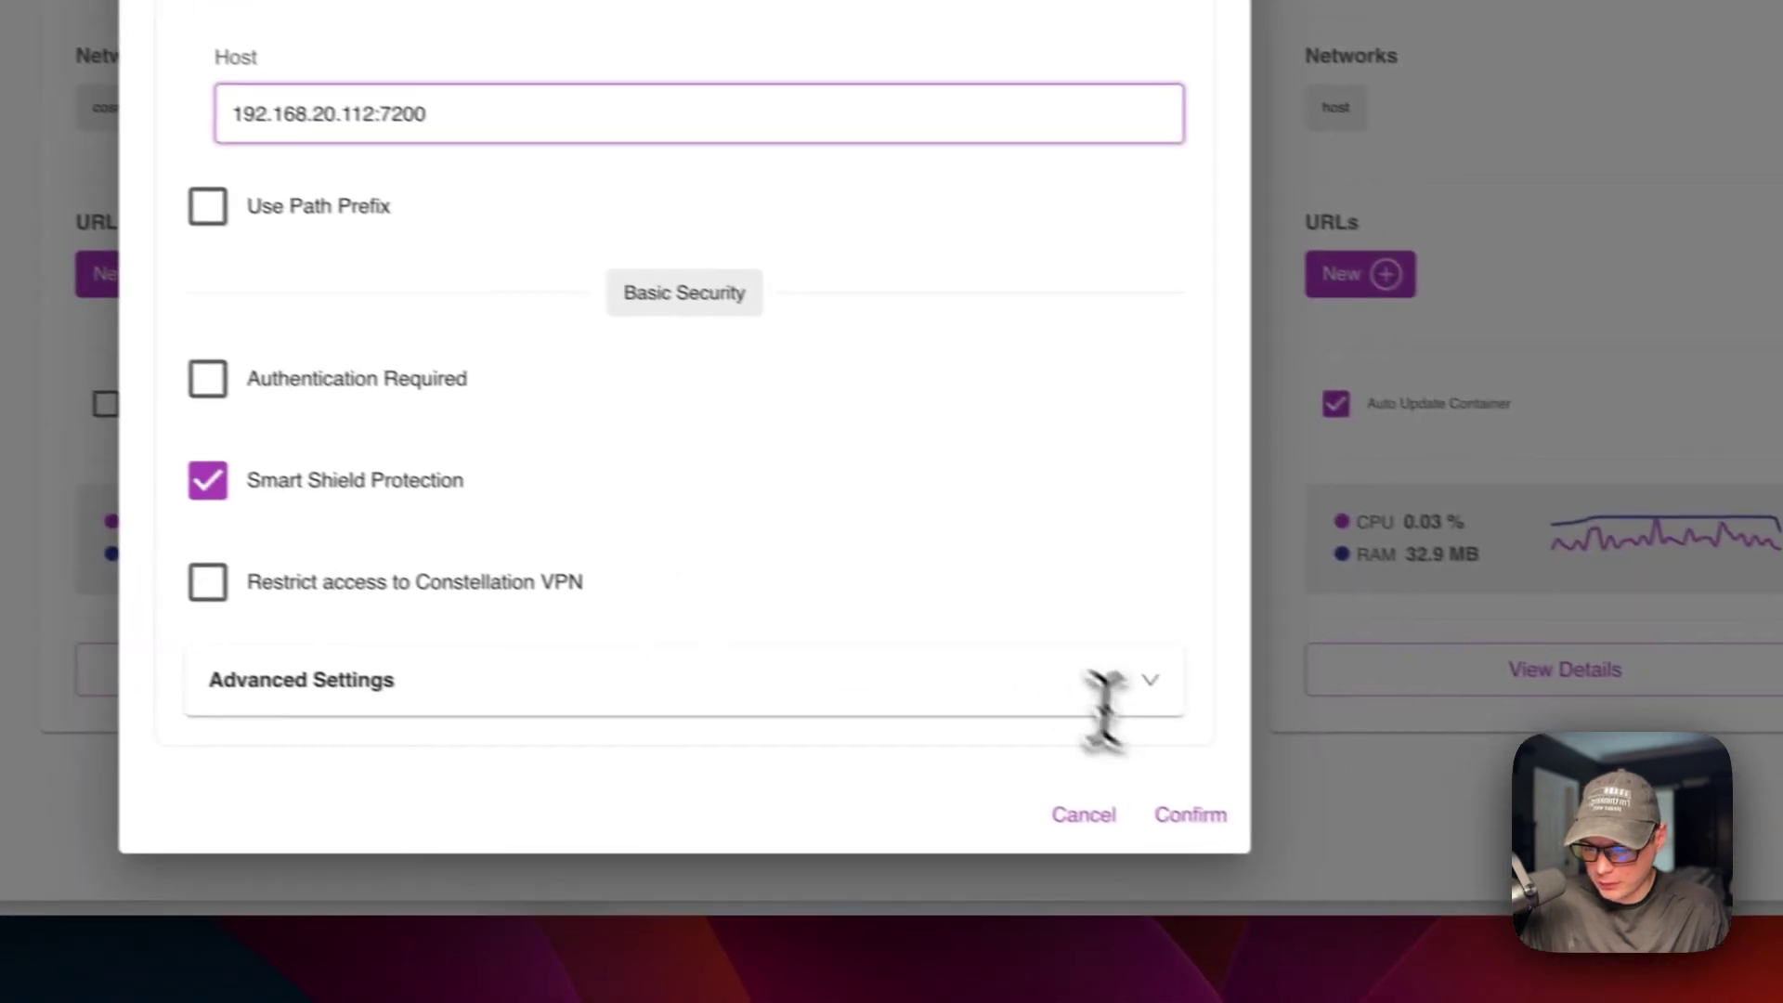
Confirm the 192.168.20.112:7200 URL, refresh, and remove the container's 5006 host port mapping
left_click(1145, 801)
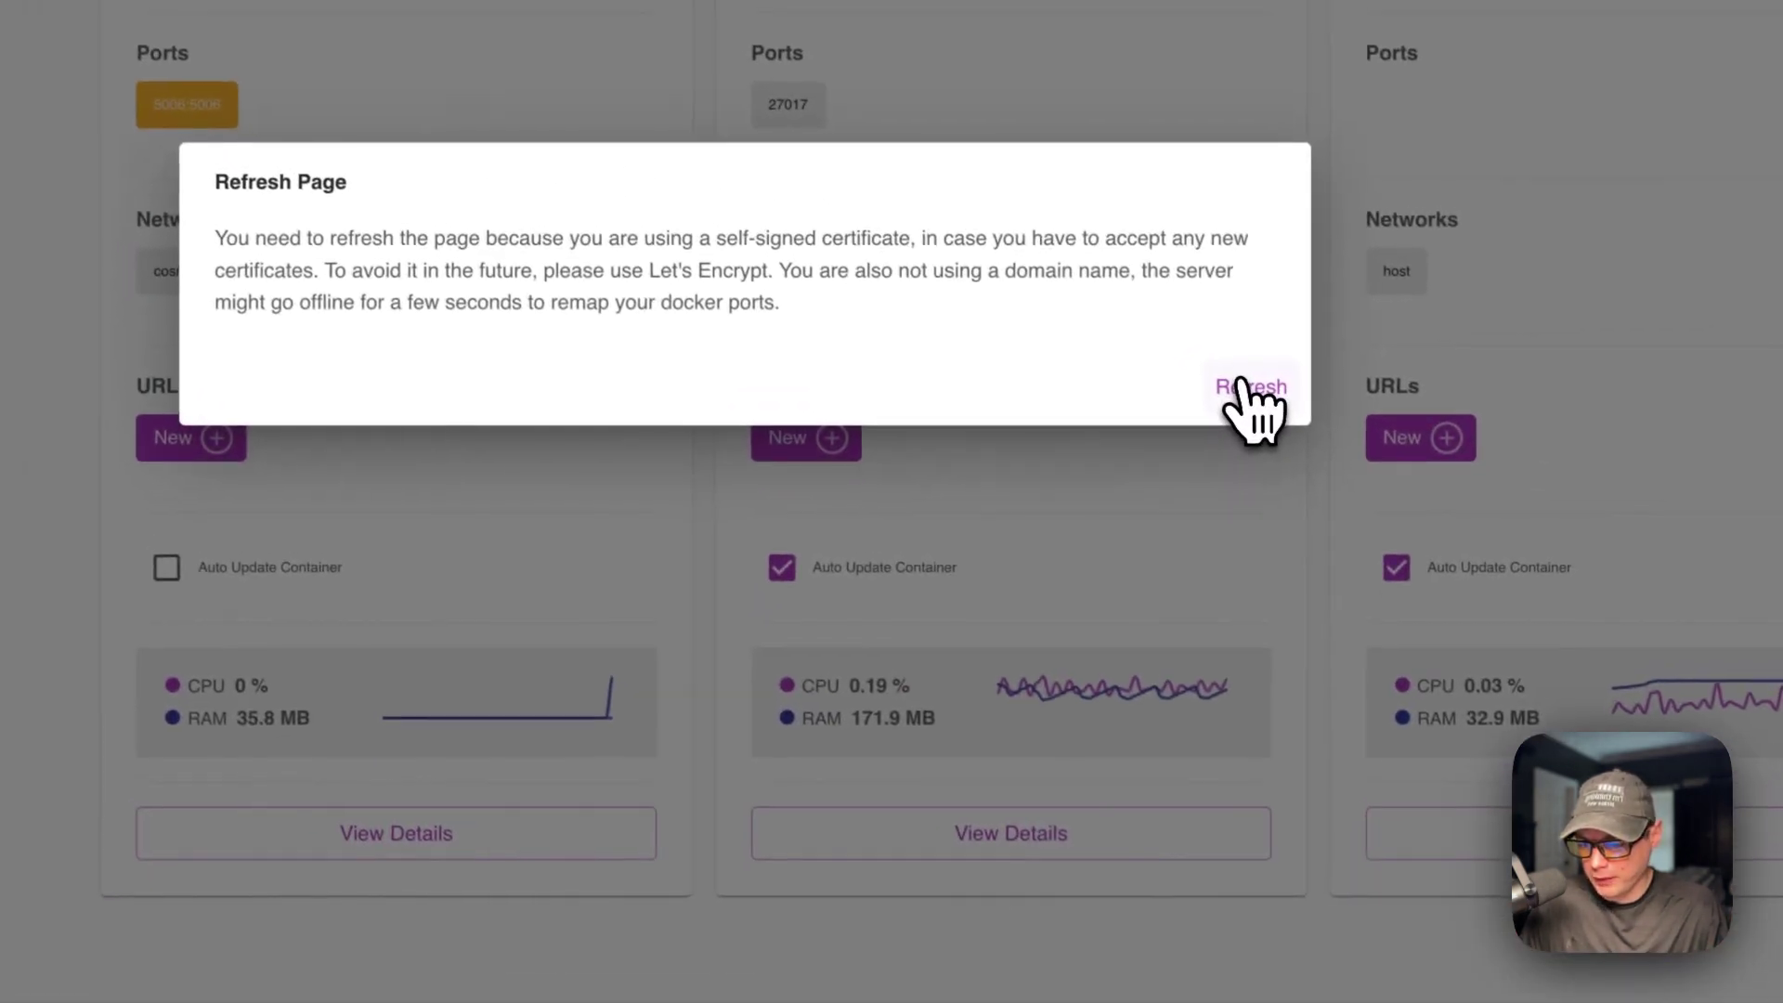
left_click(1245, 385)
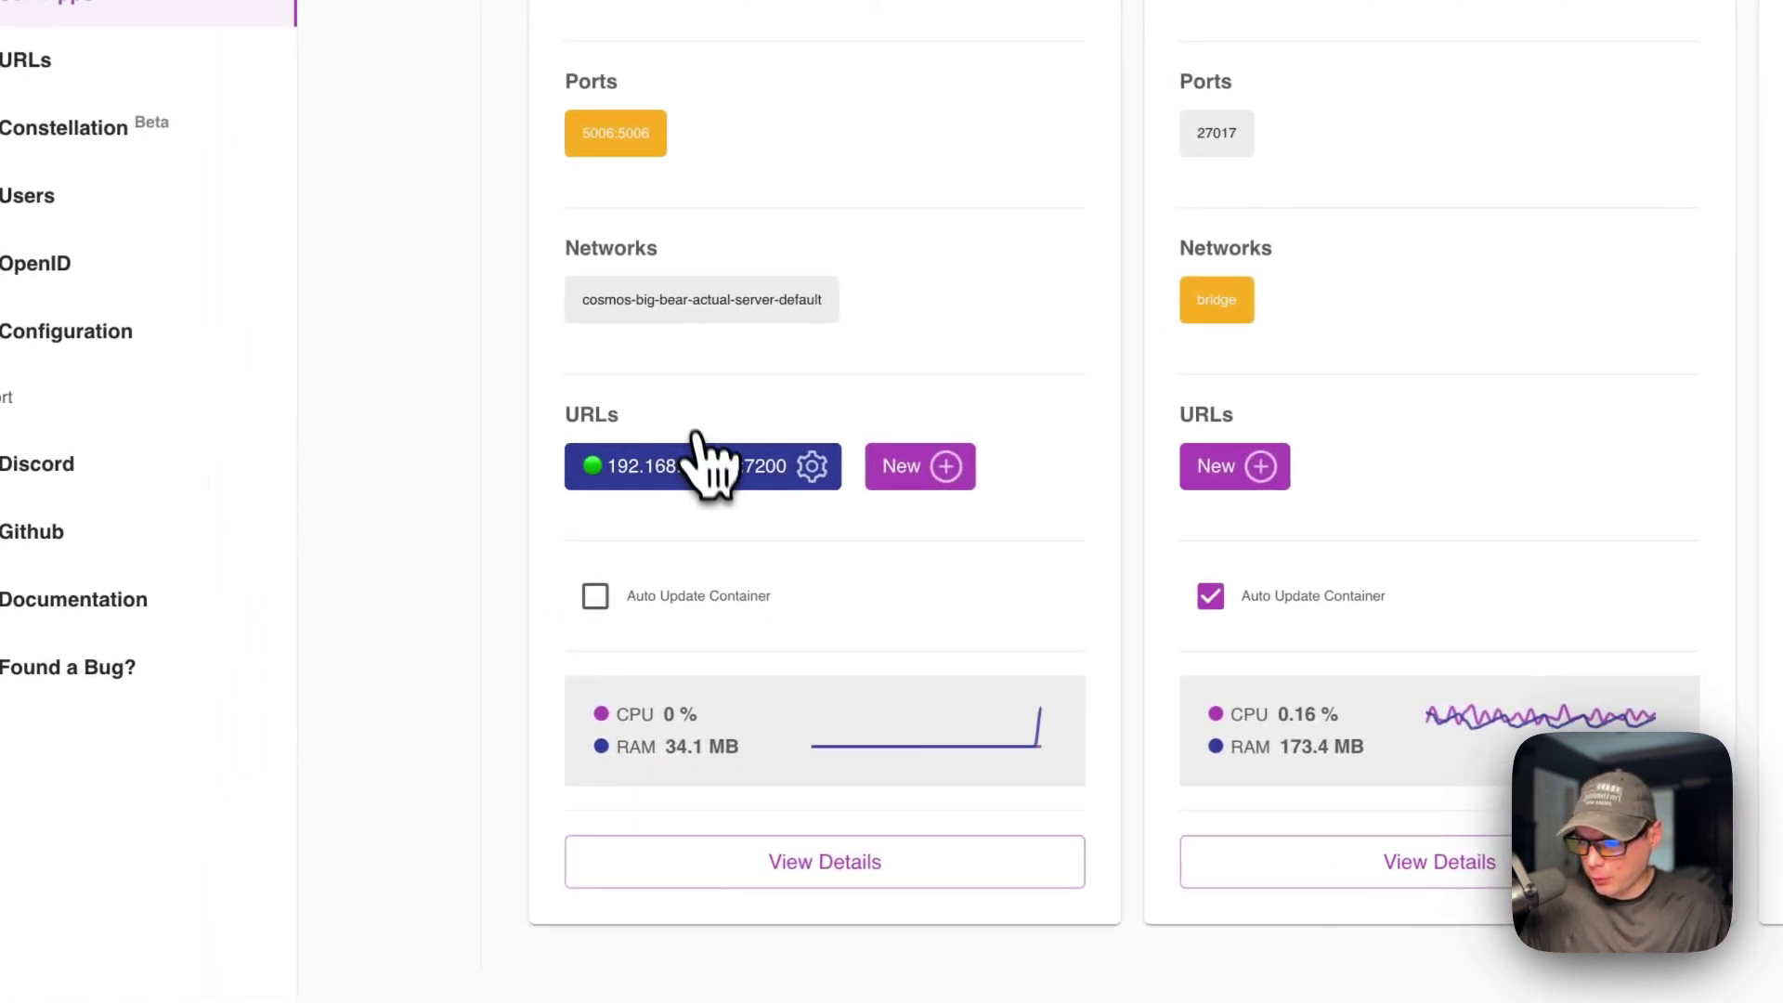
mouse_move(613, 139)
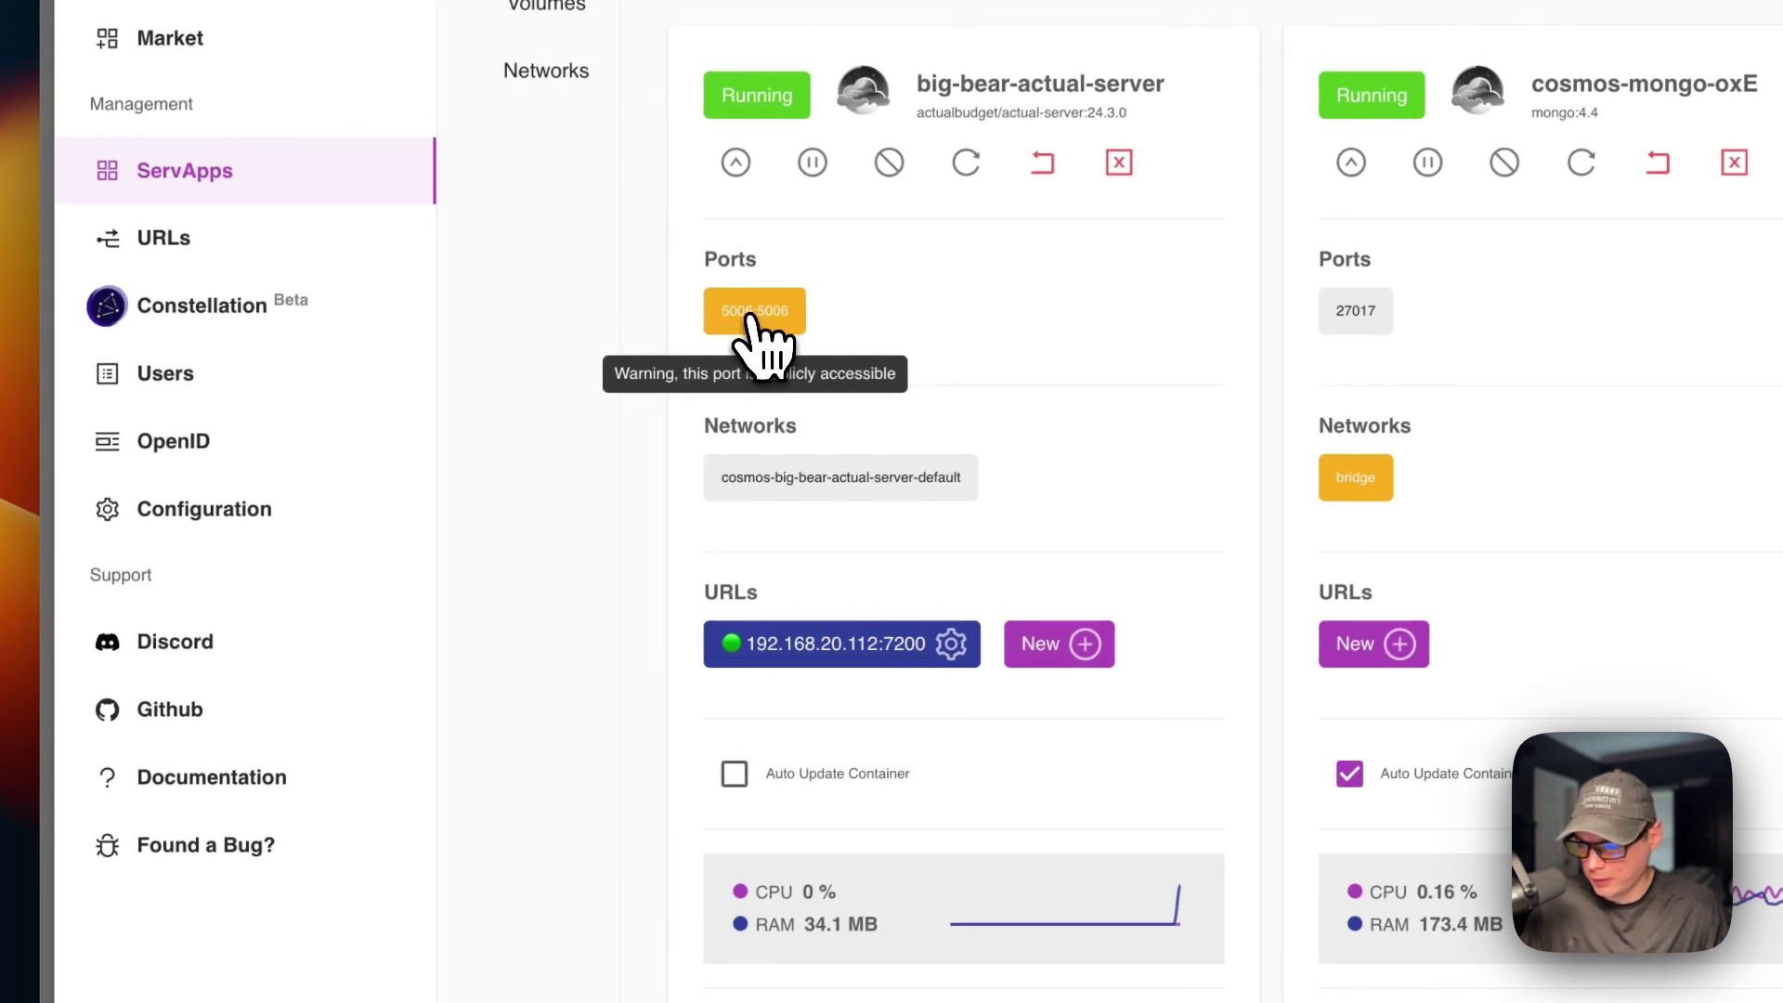
left_click(798, 678)
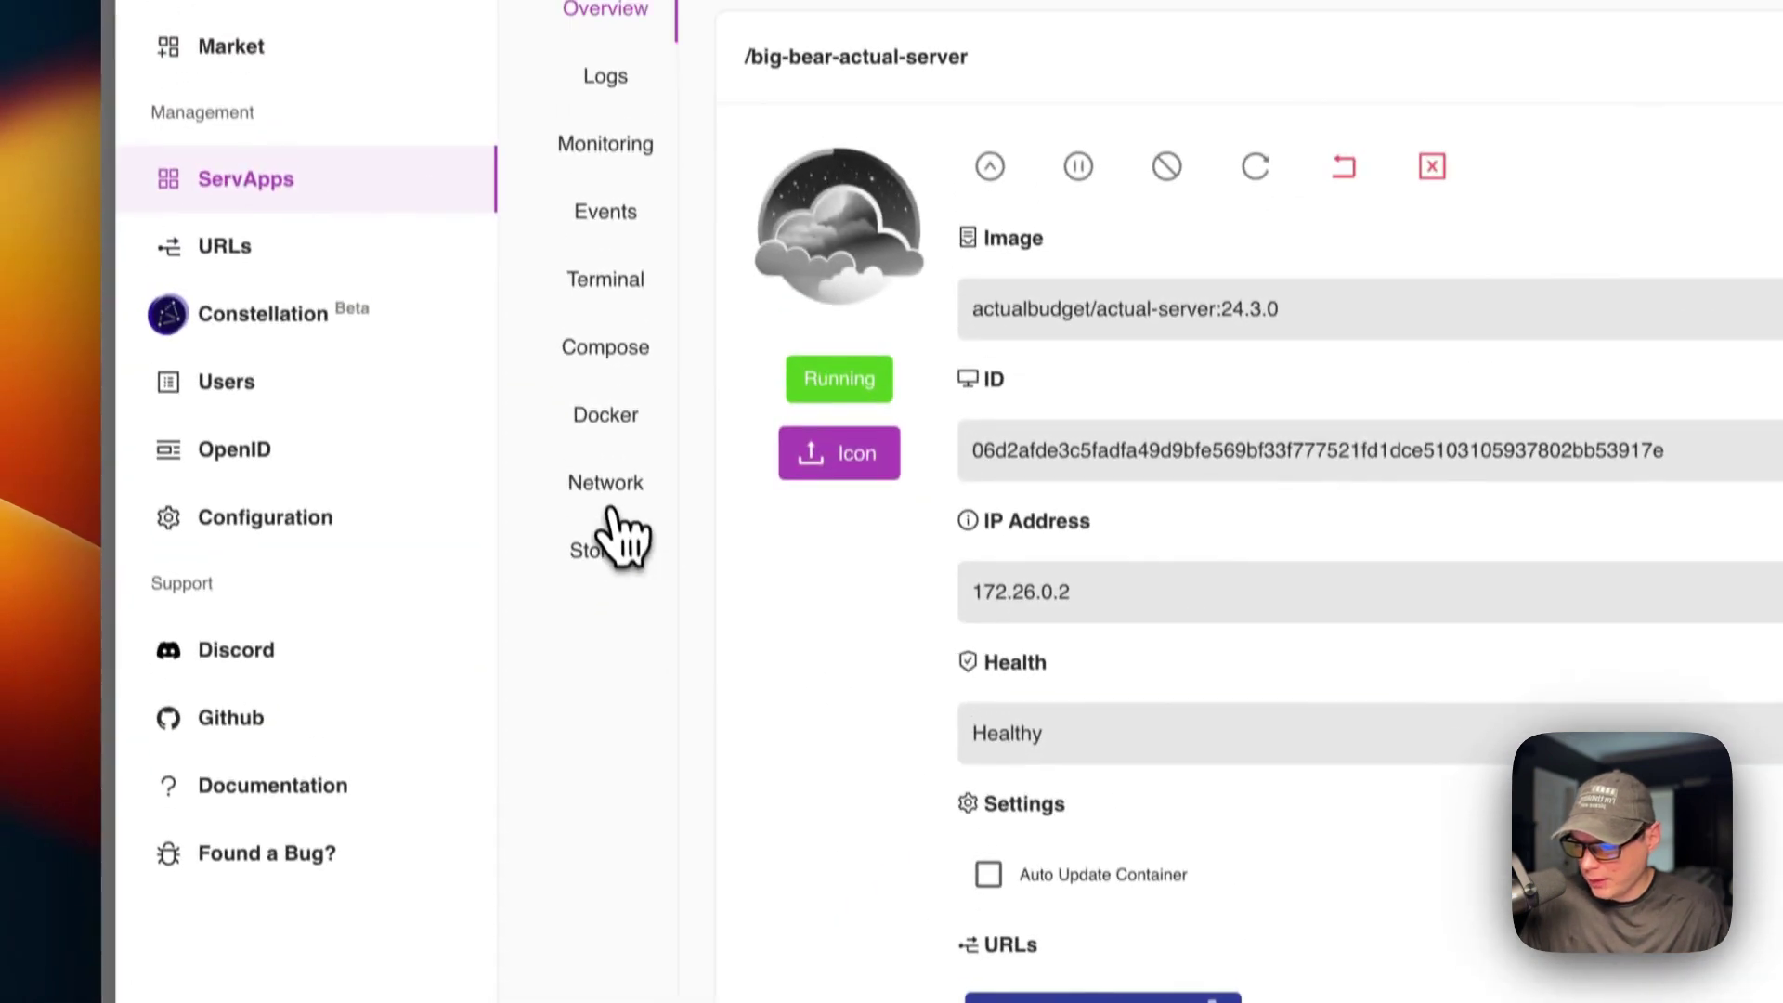
left_click(568, 173)
left_click_drag(848, 452, 355, 442)
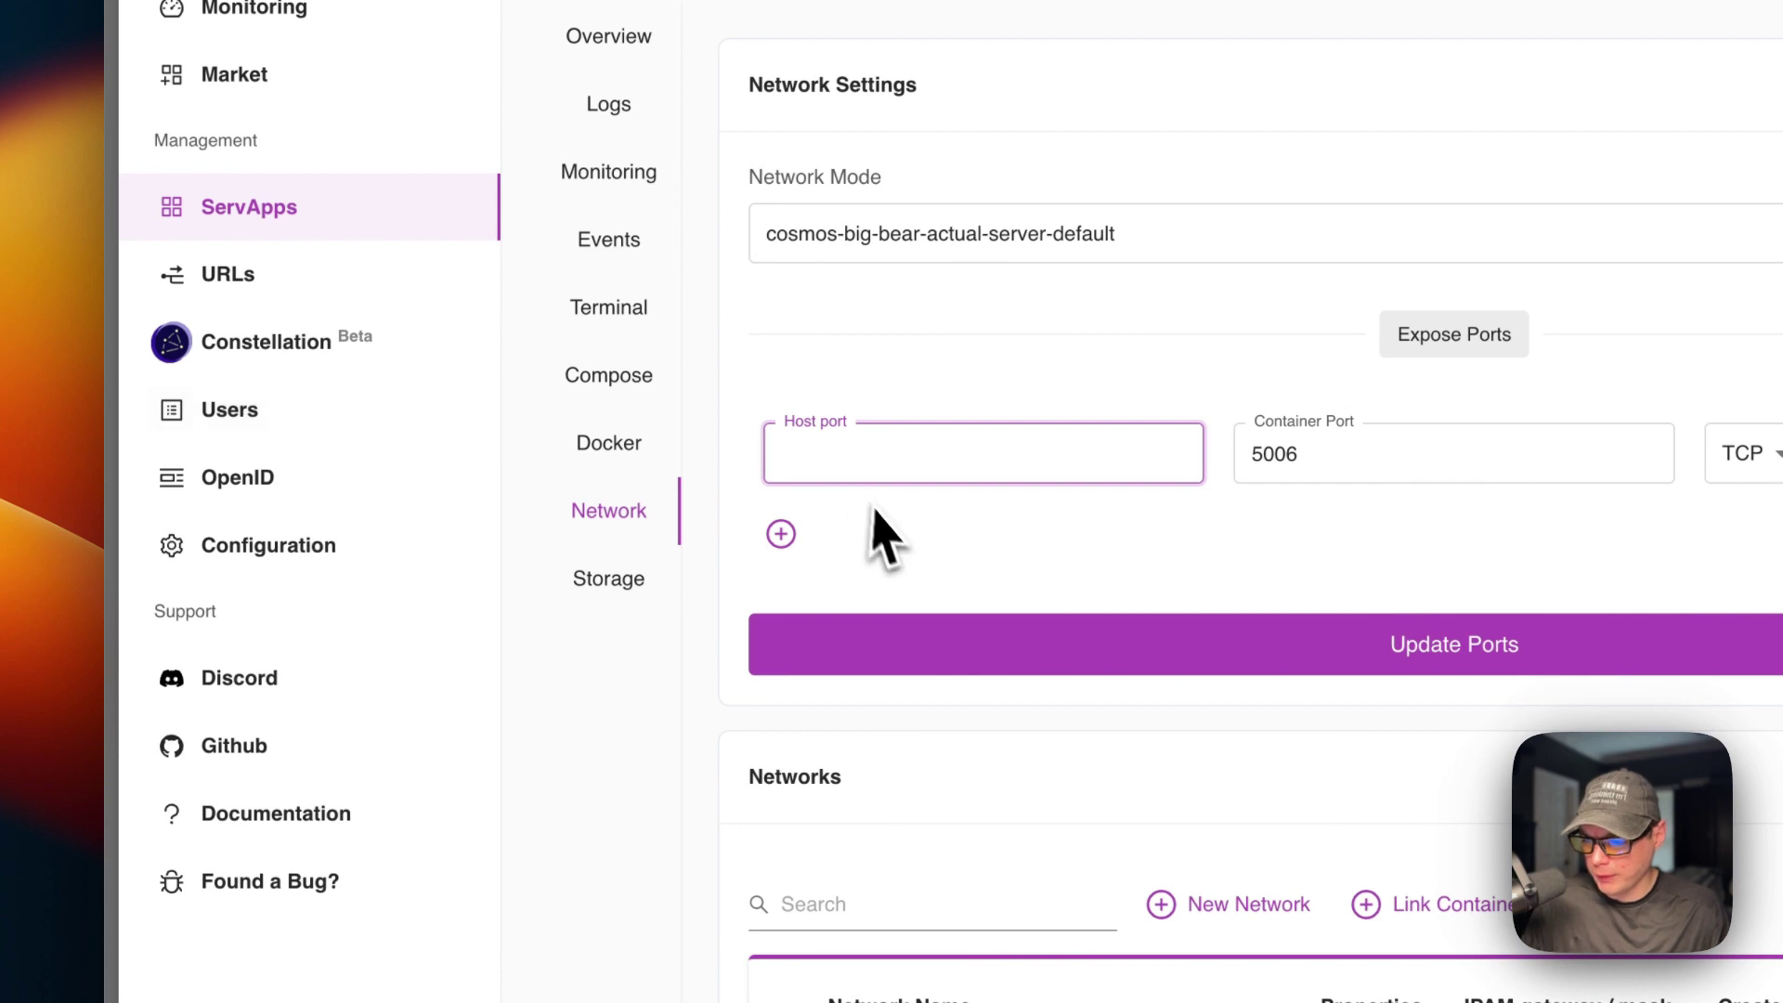
left_click(923, 561)
left_click(1077, 650)
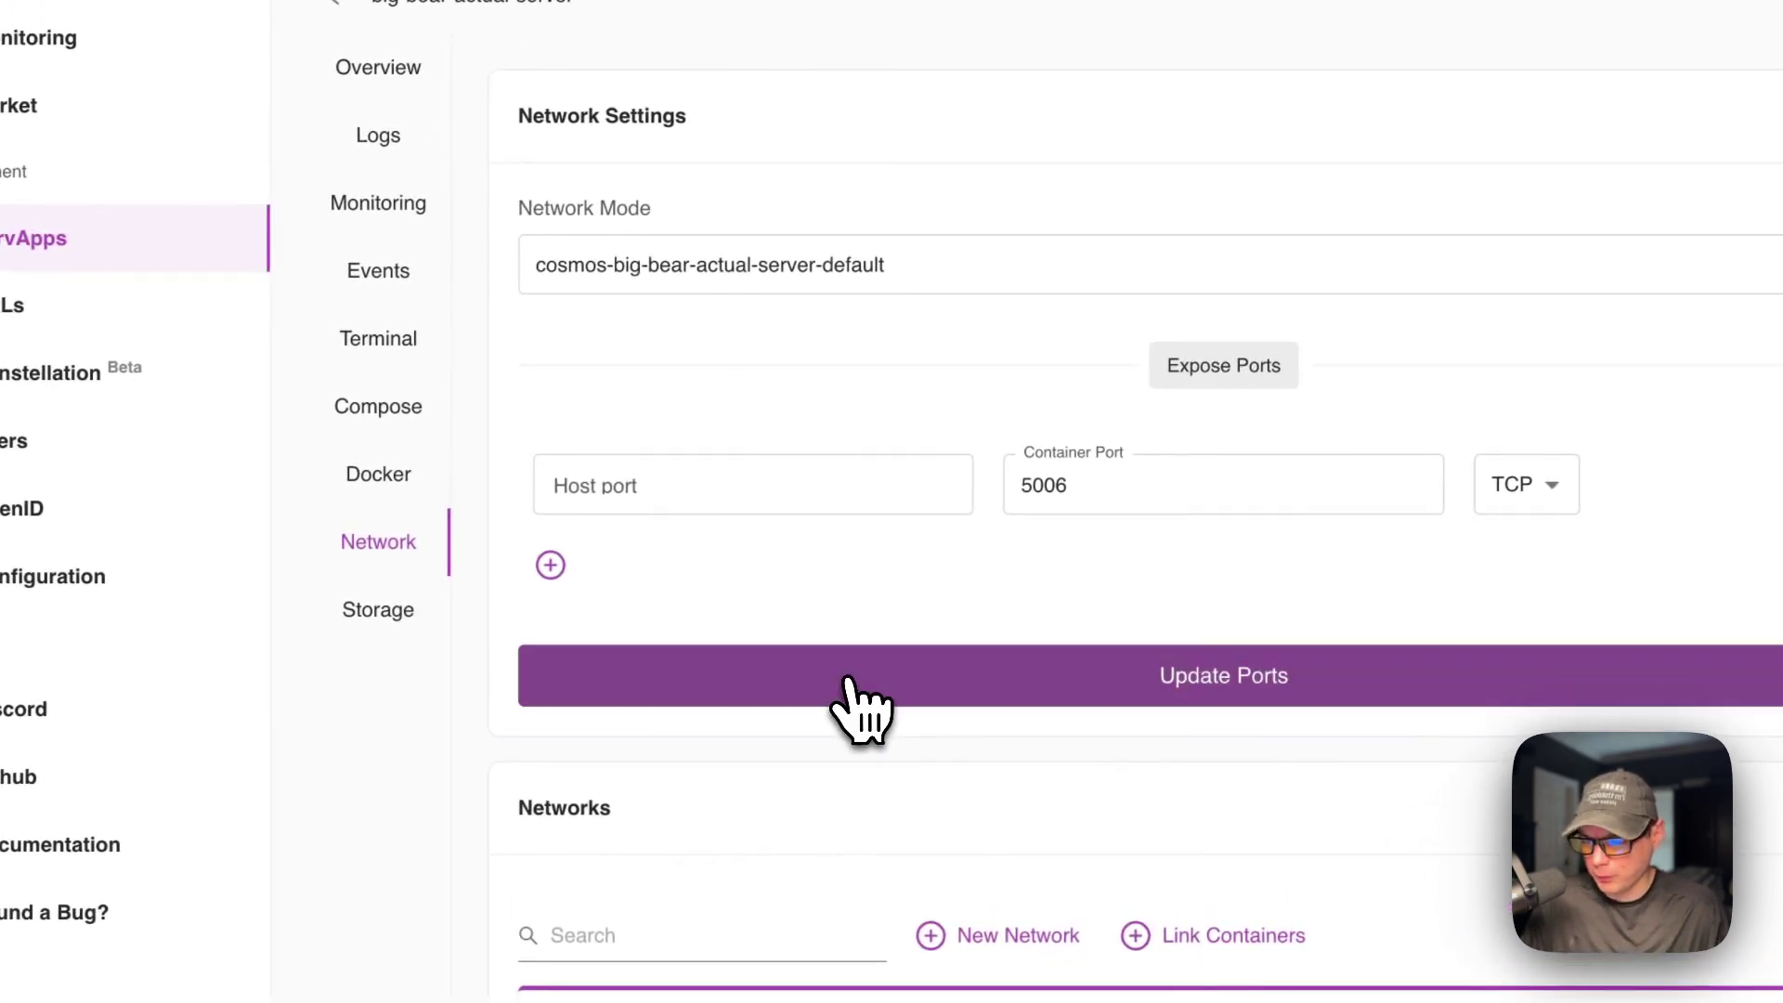
left_click(805, 508)
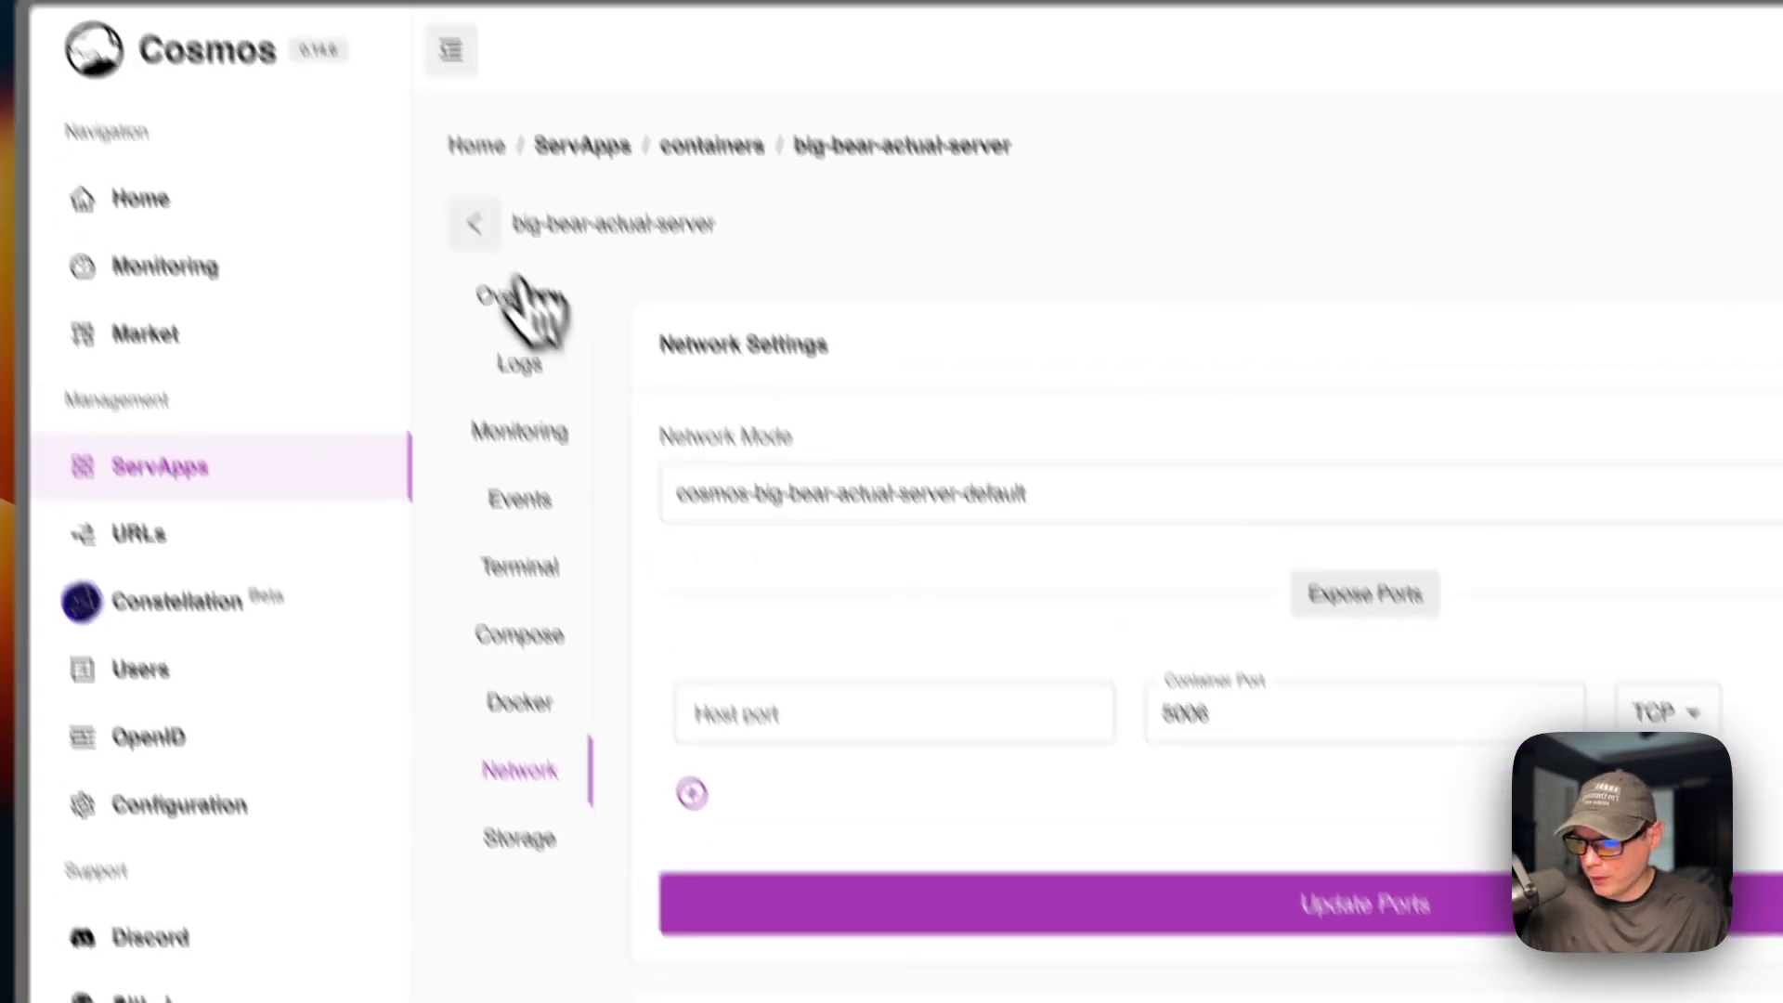
In URLs, open the big-bear-actual-server route's Setup and change its name to 'Actual Budget'
left_click(542, 309)
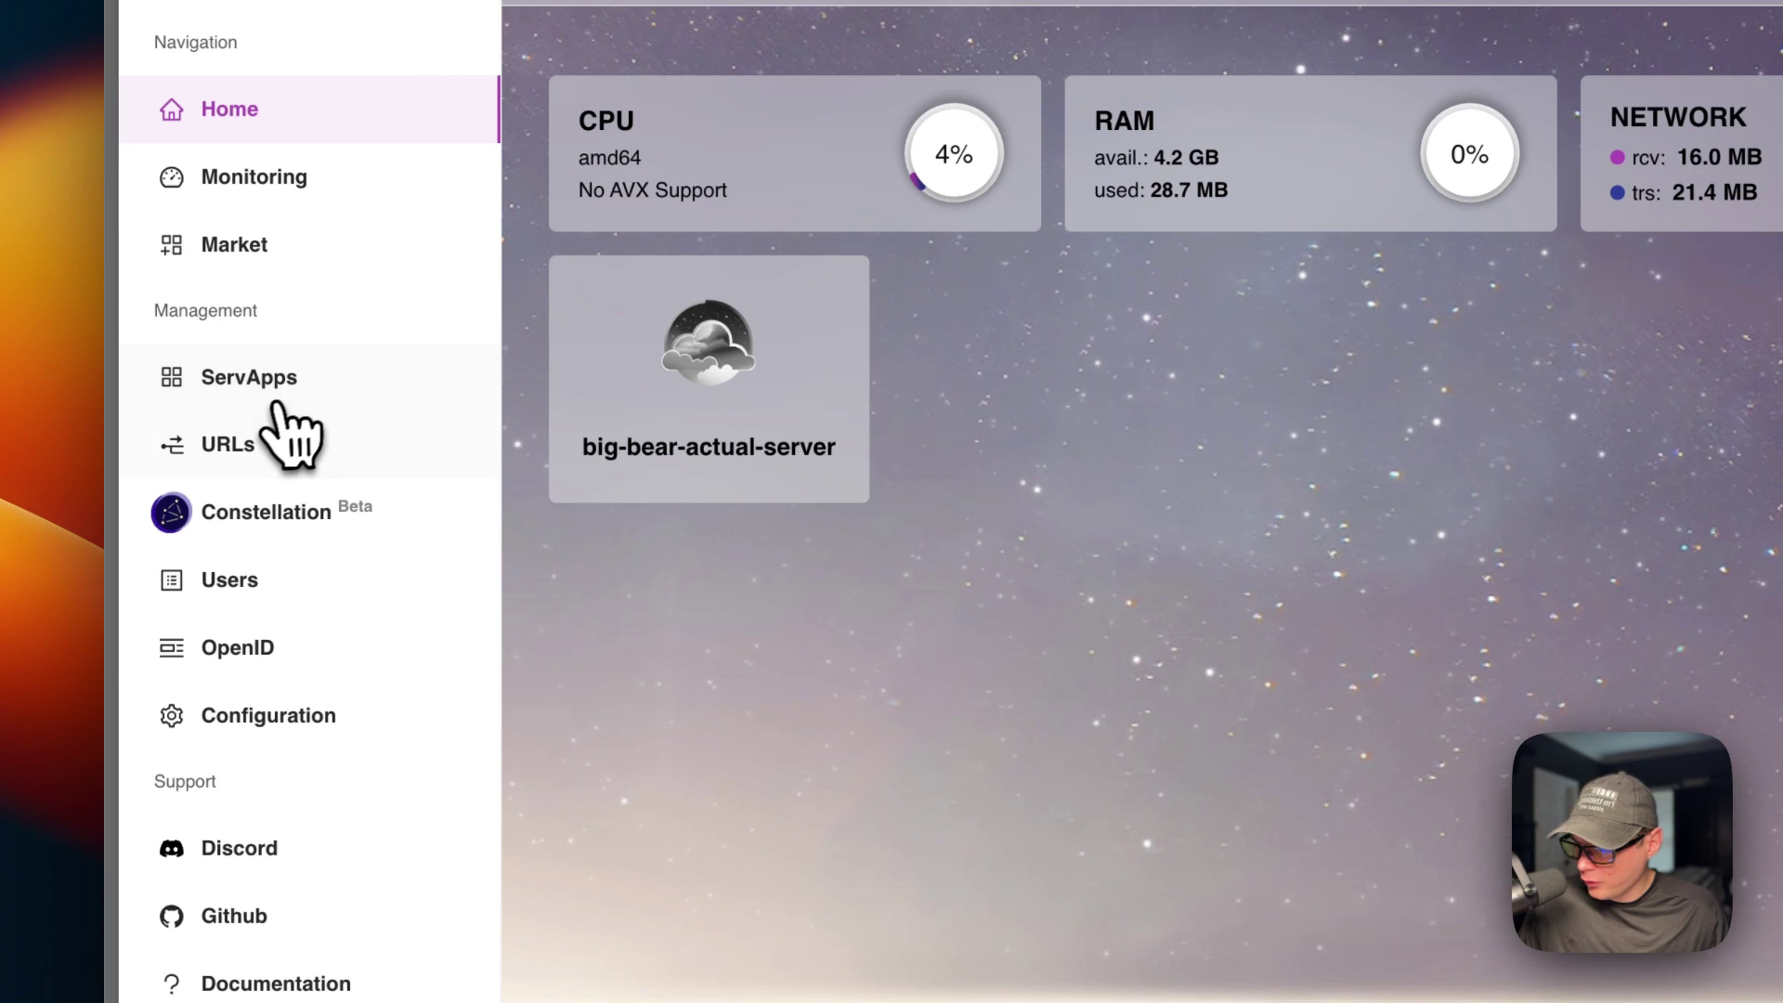
left_click(232, 447)
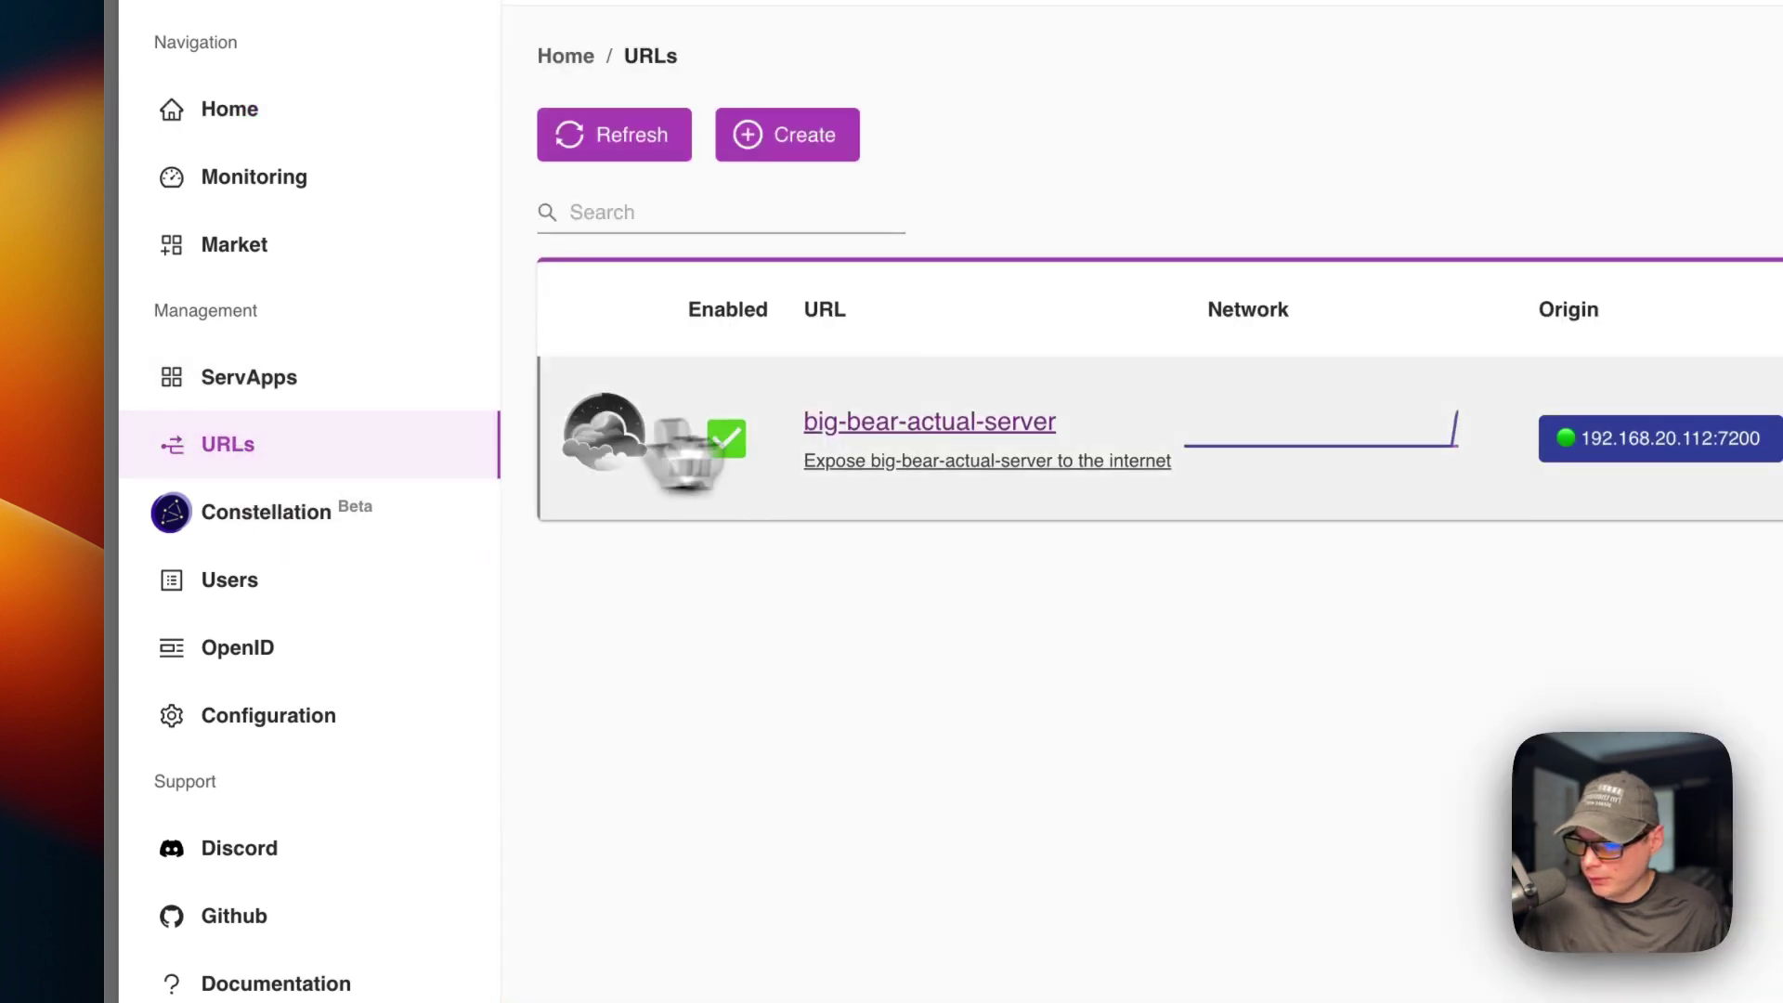
left_click(856, 429)
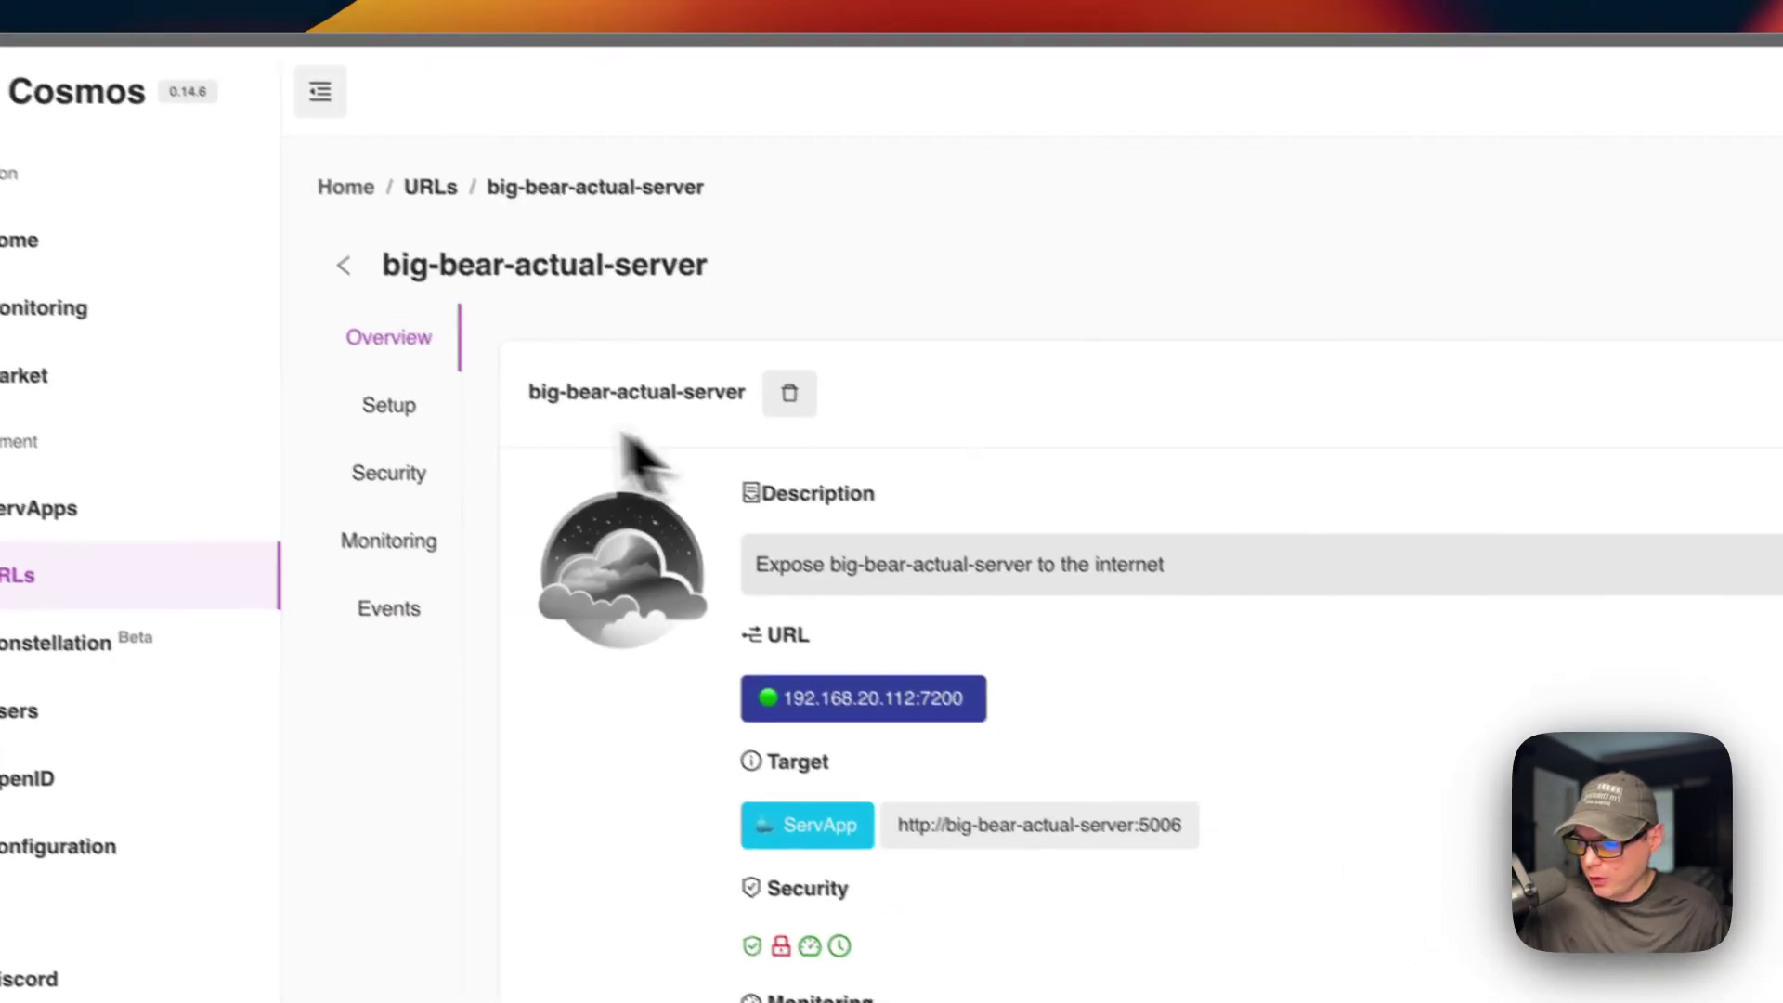
left_click(607, 275)
left_click(629, 562)
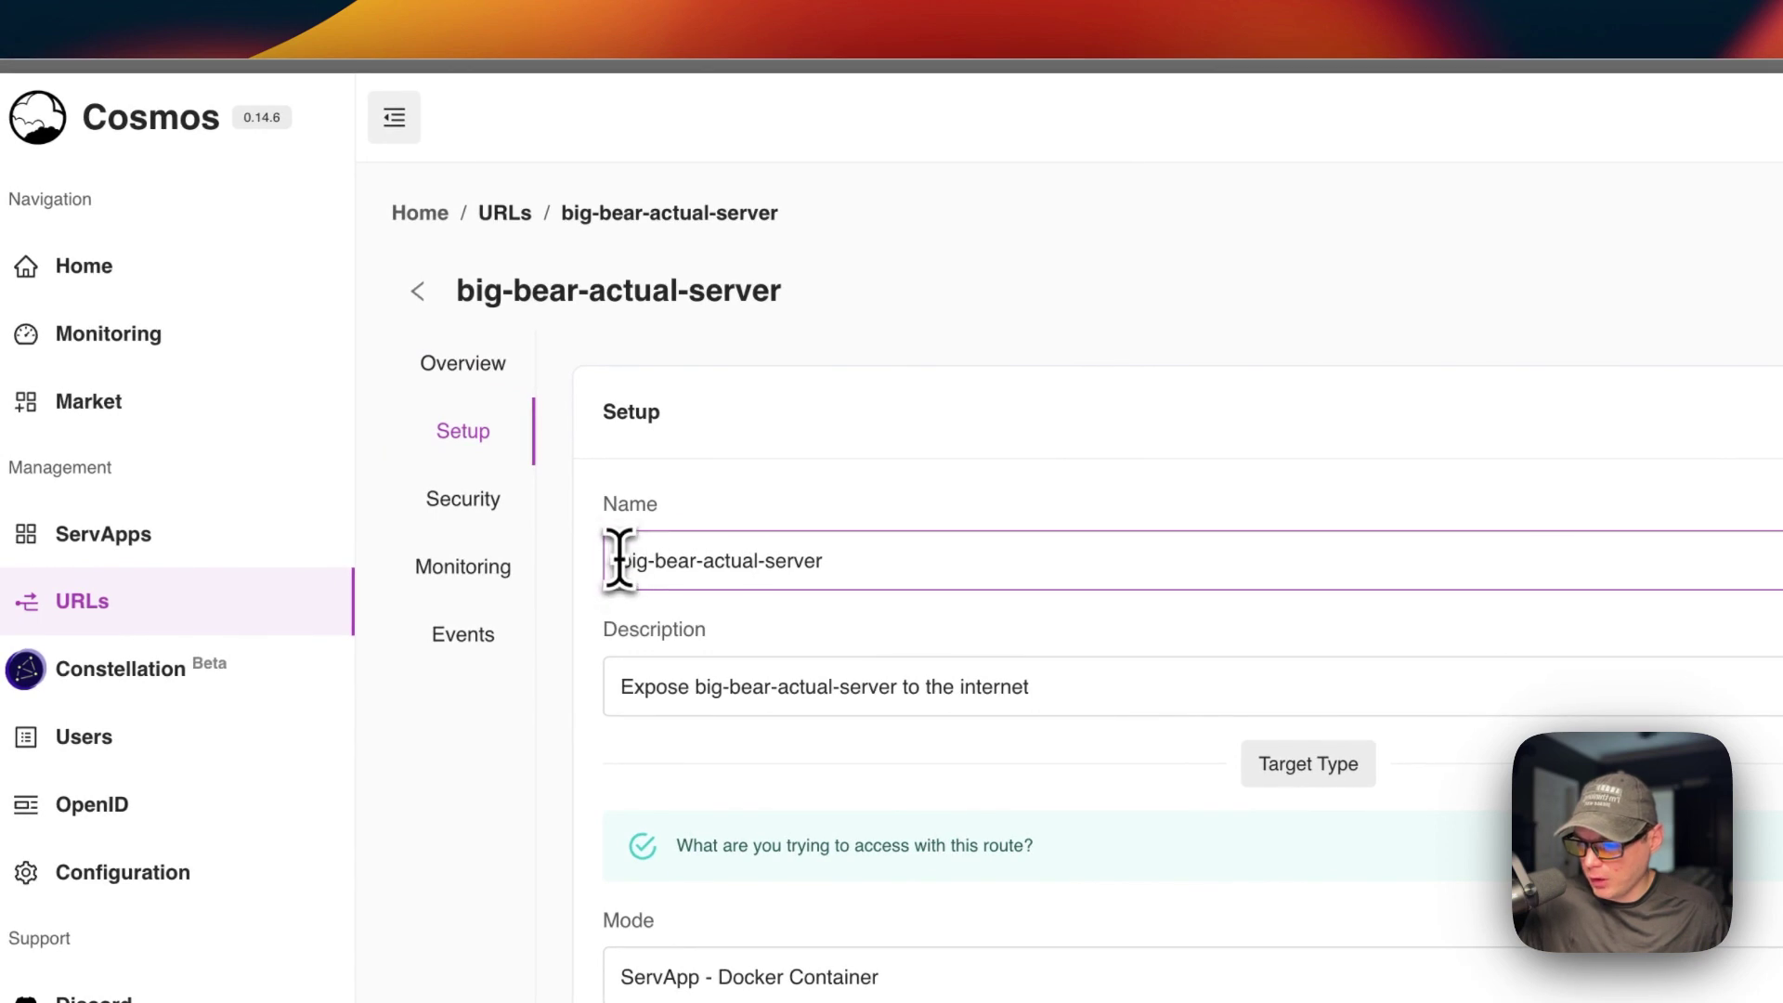
left_click_drag(620, 561, 1089, 564)
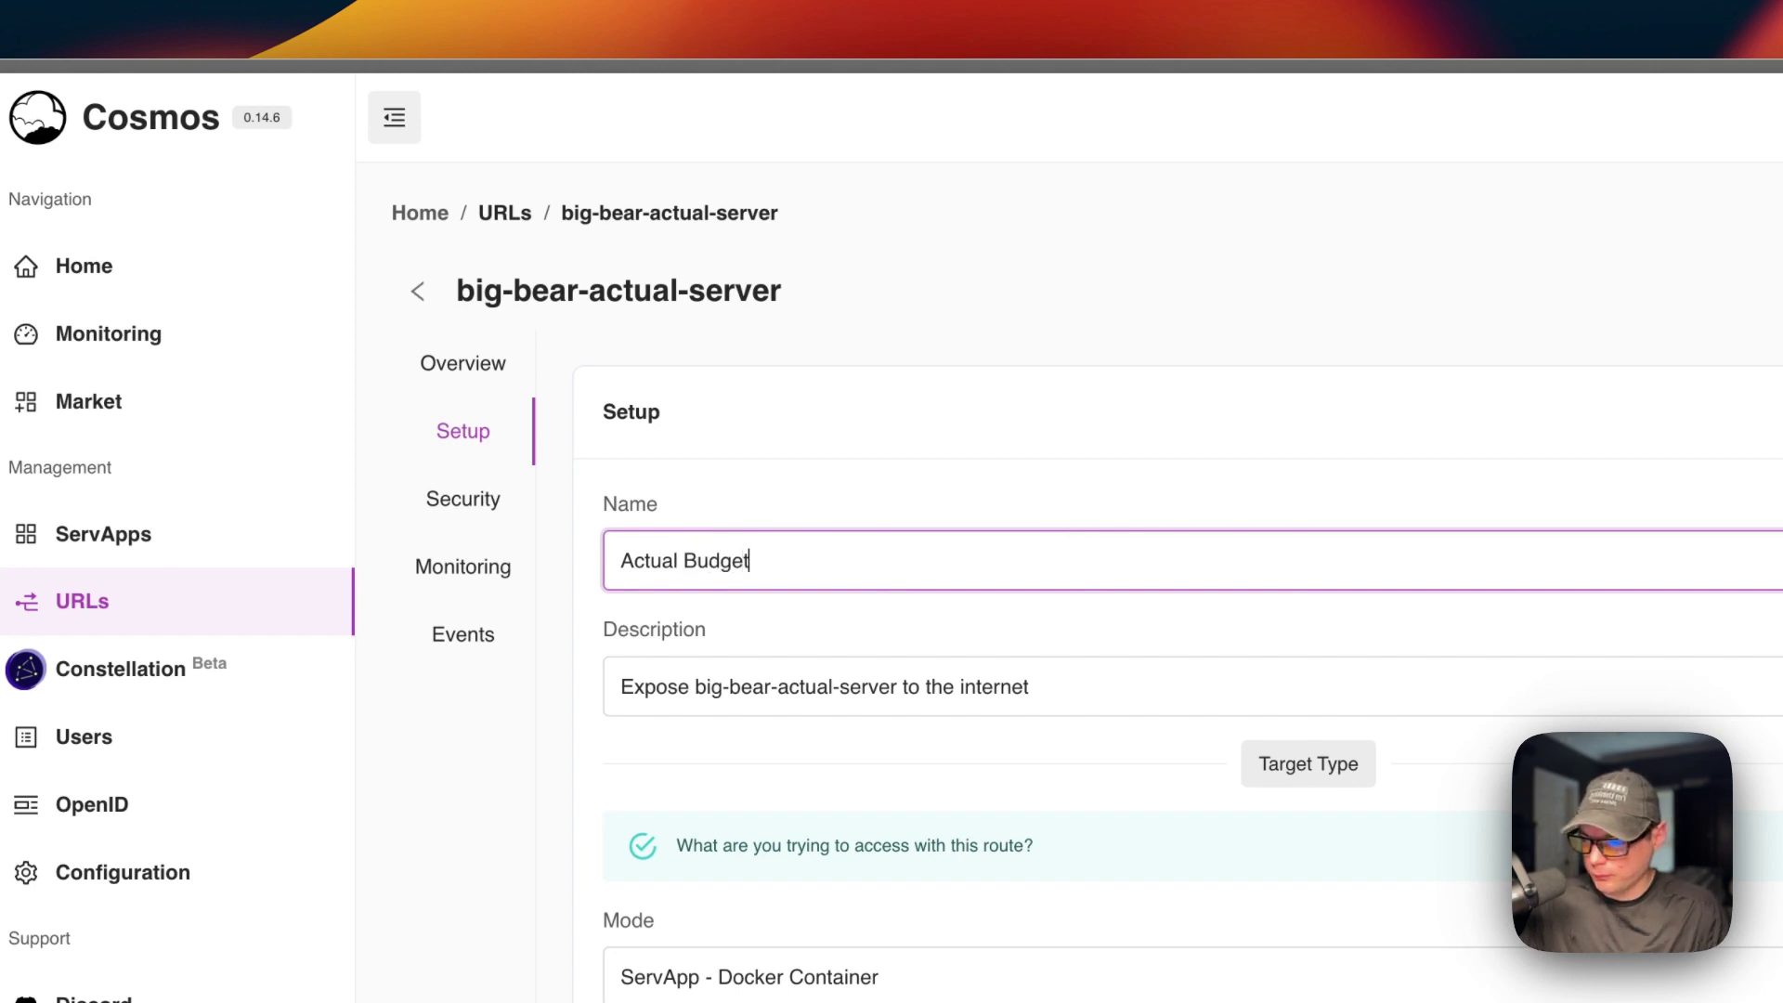
scroll(540, 827, "down", 2)
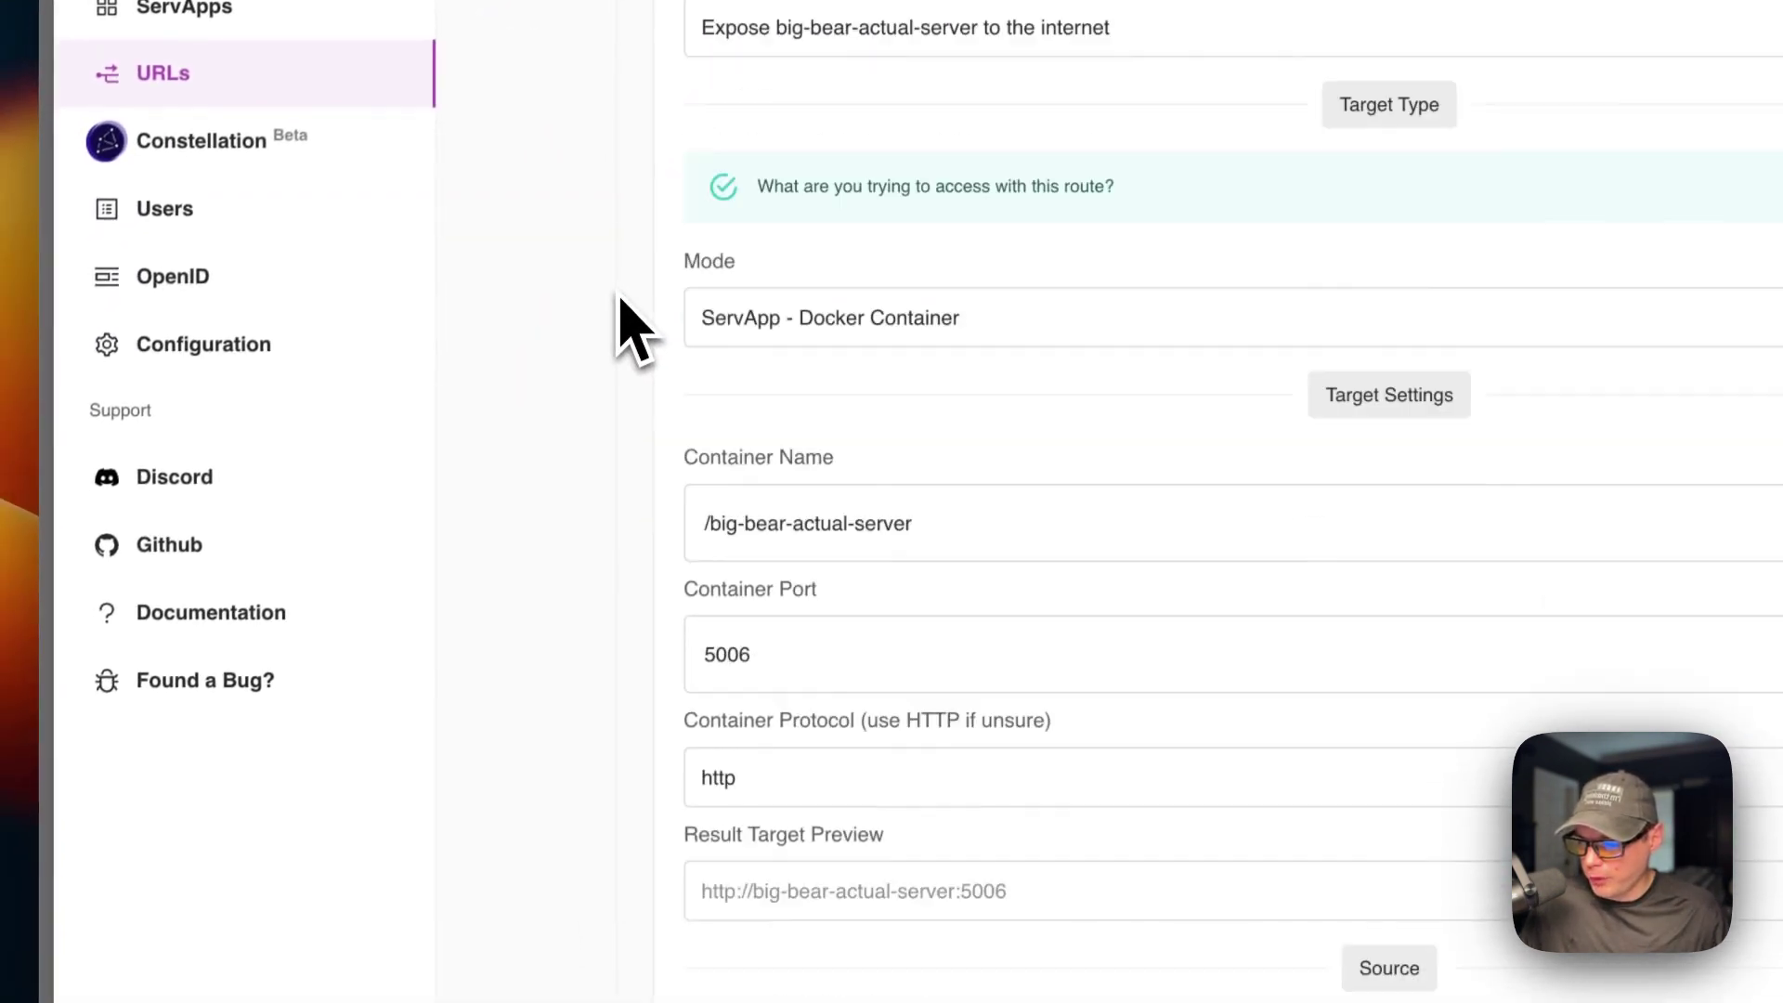
scroll(632, 330, "down", 10)
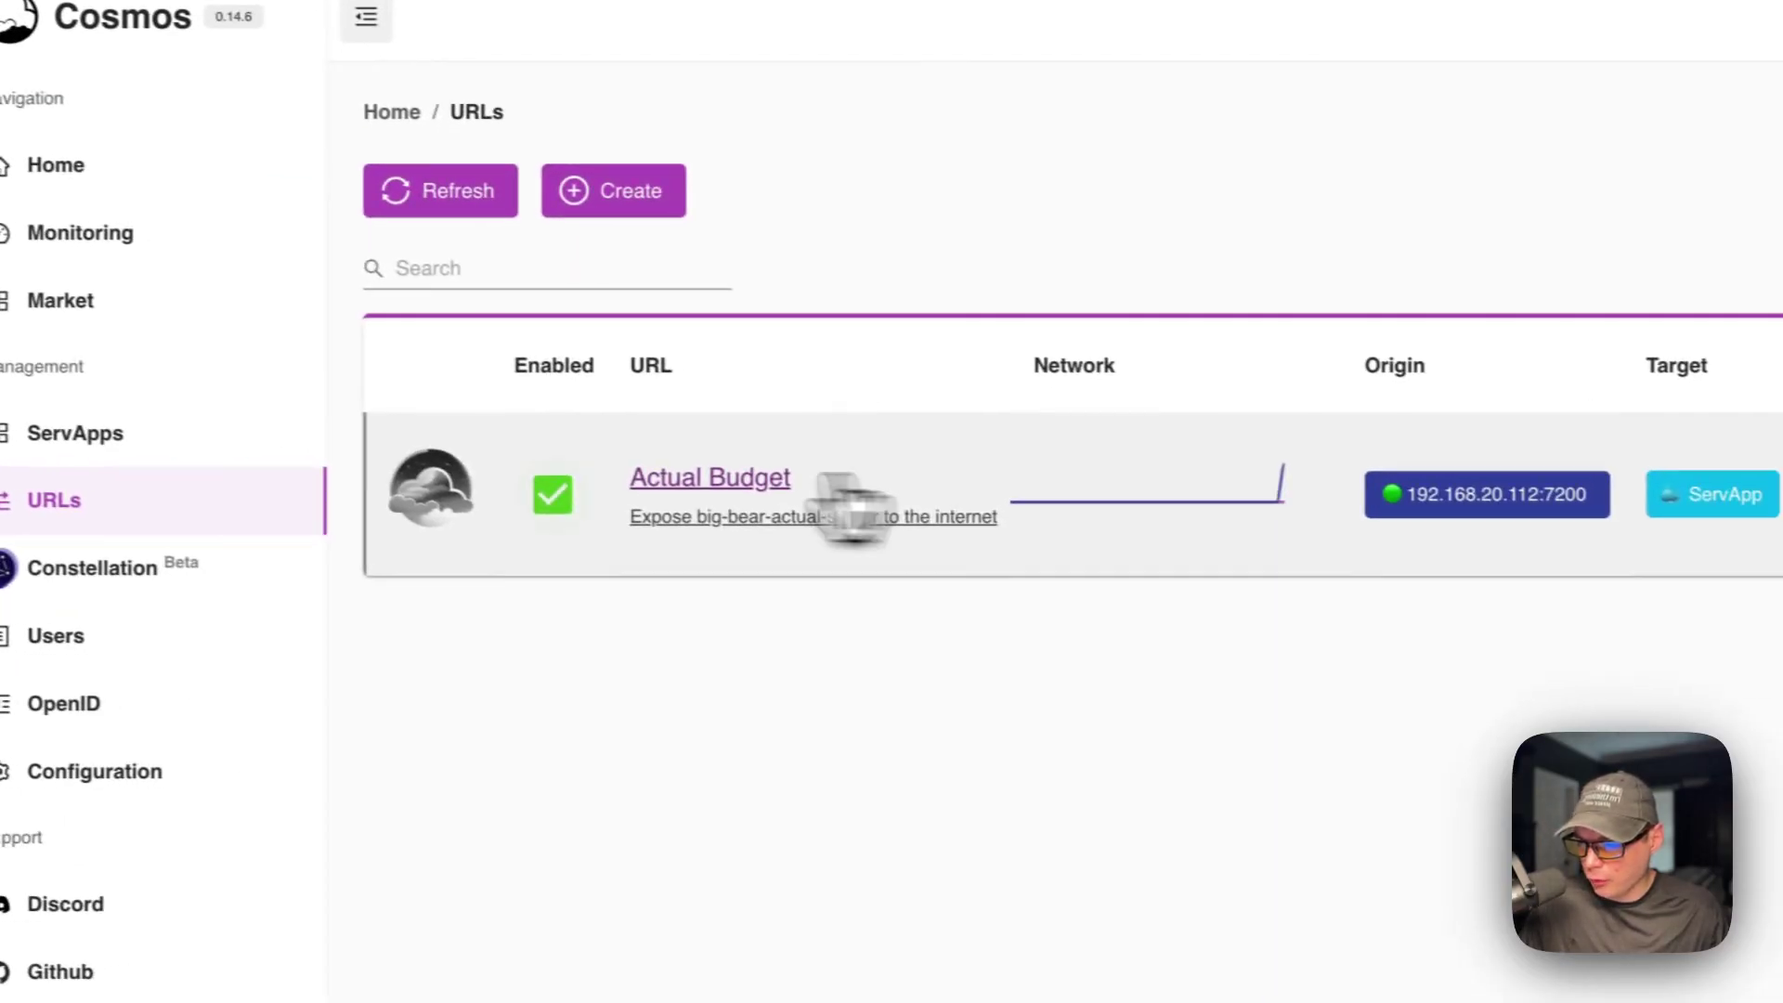
Go to the home dashboard, then back to the ServApps list showing big-bear-actual-server
left_click(140, 182)
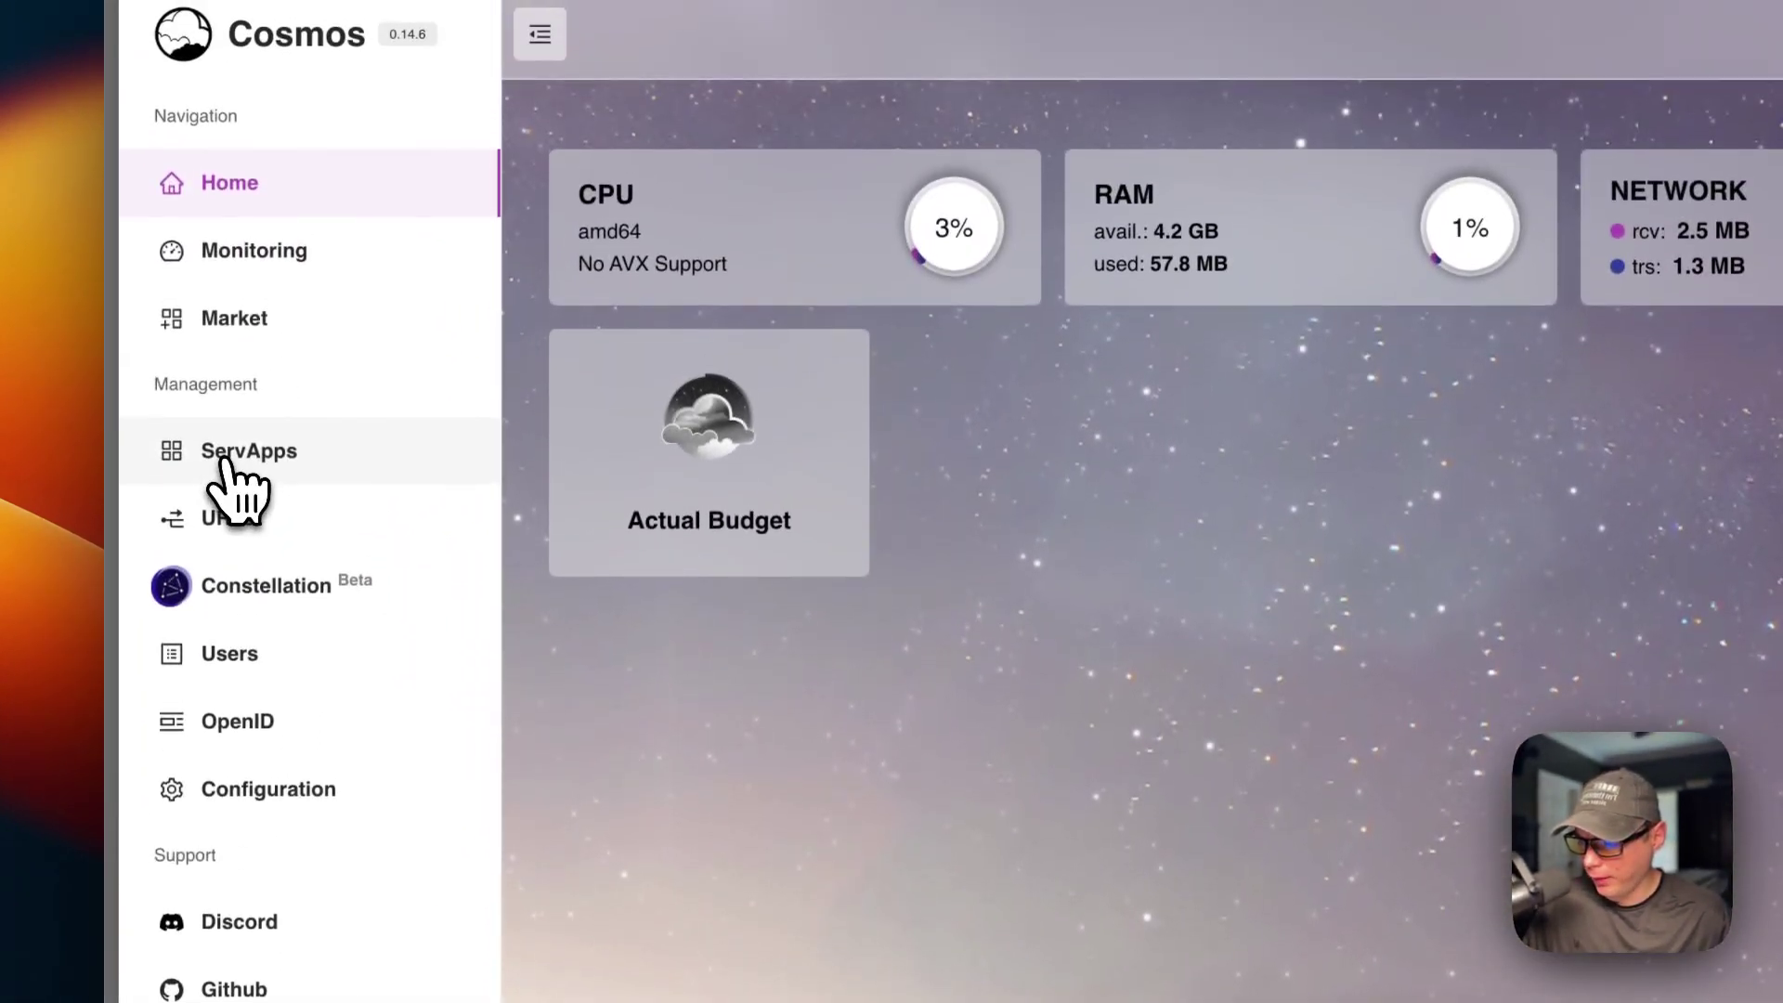
left_click(244, 455)
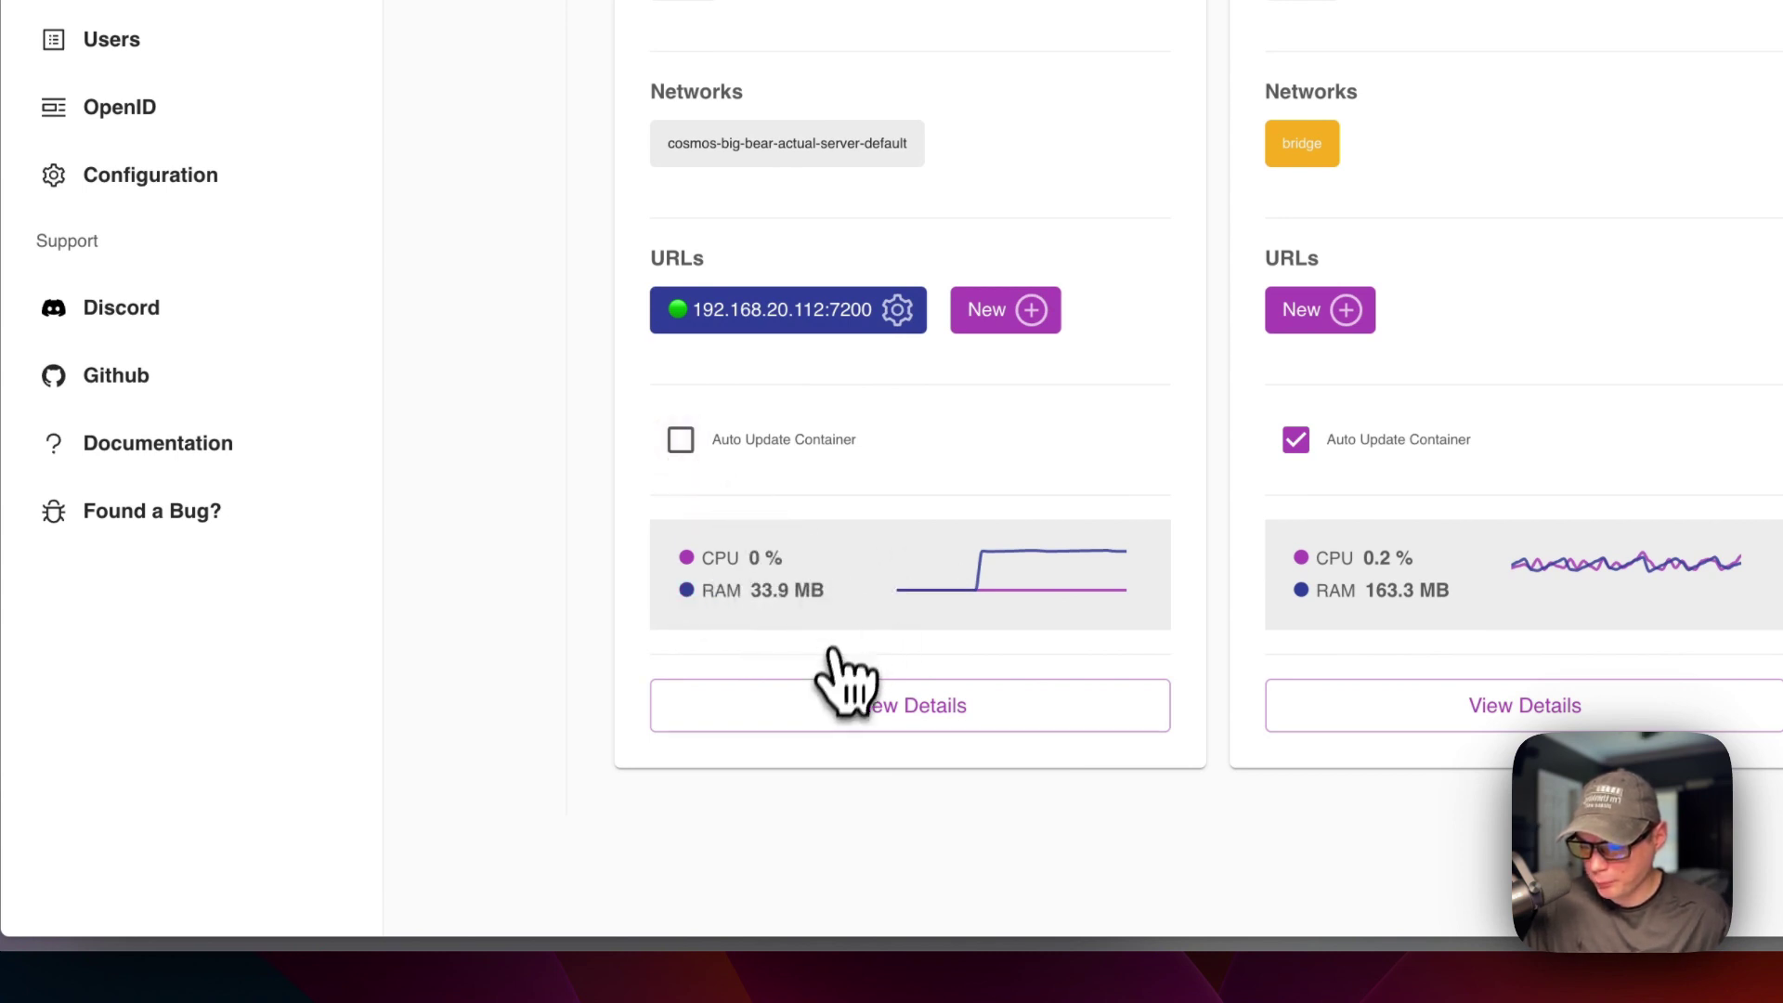
Open the big-bear-actual-server overview and select its image name and full container ID
left_click(808, 725)
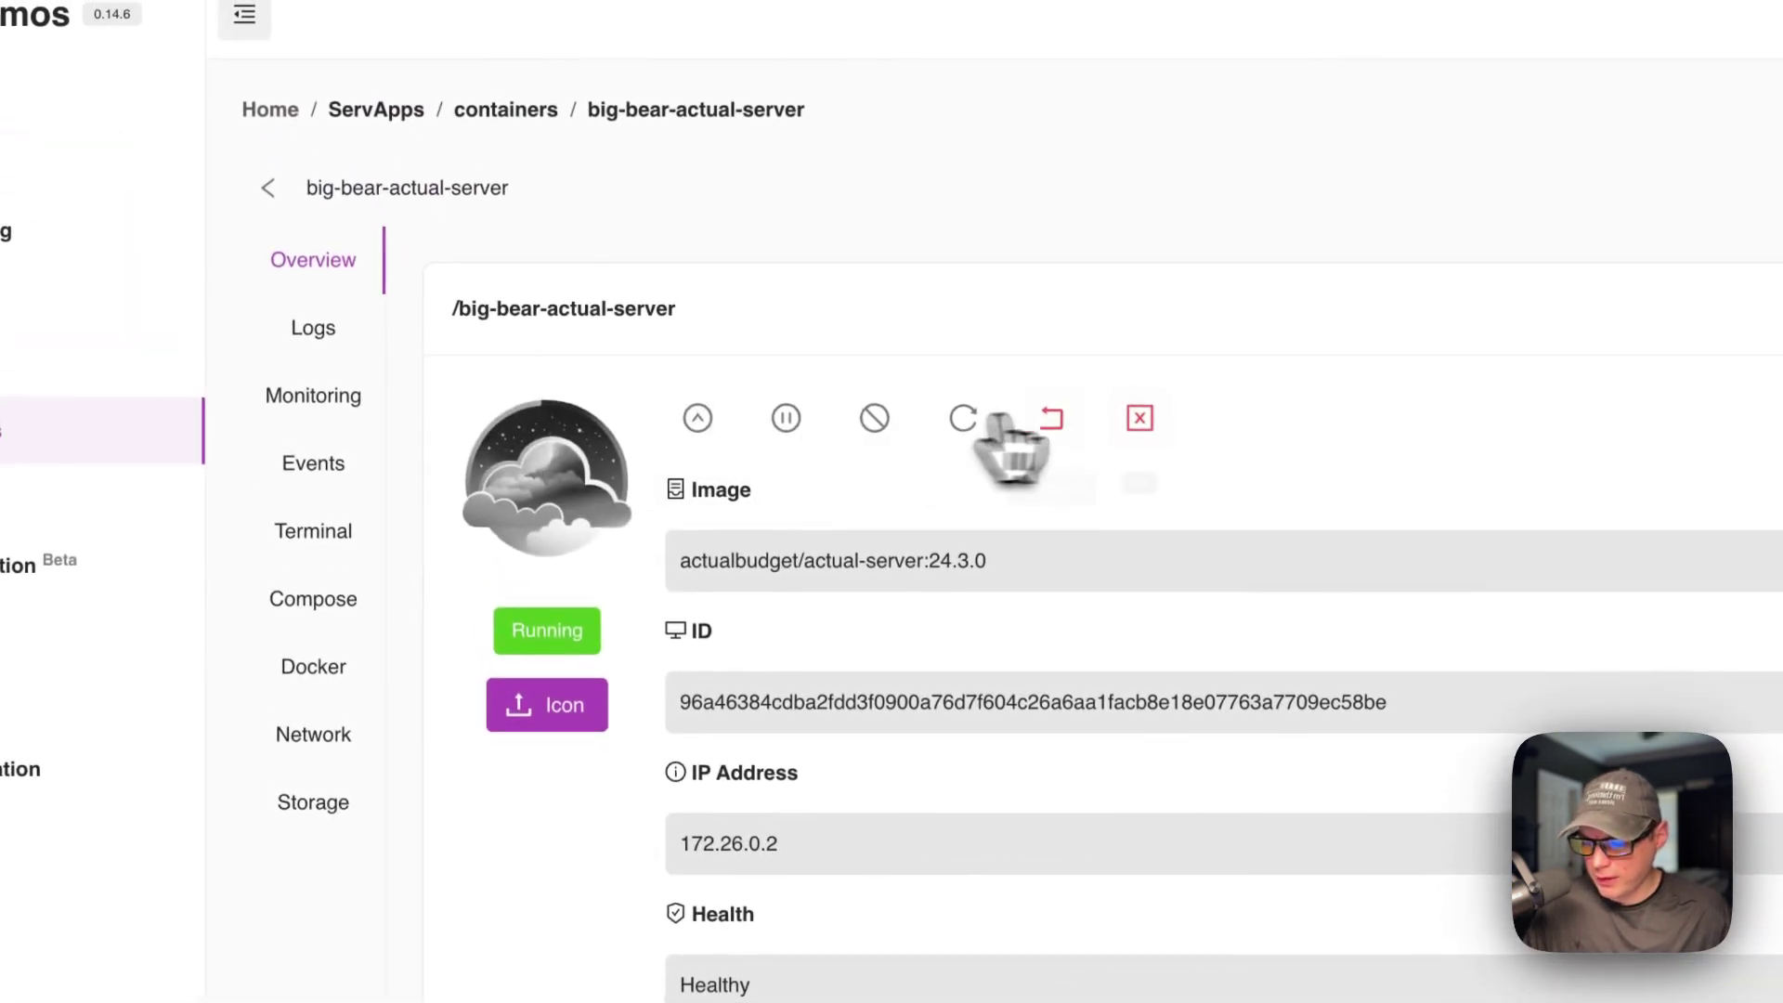
scroll(789, 557, "down", 3)
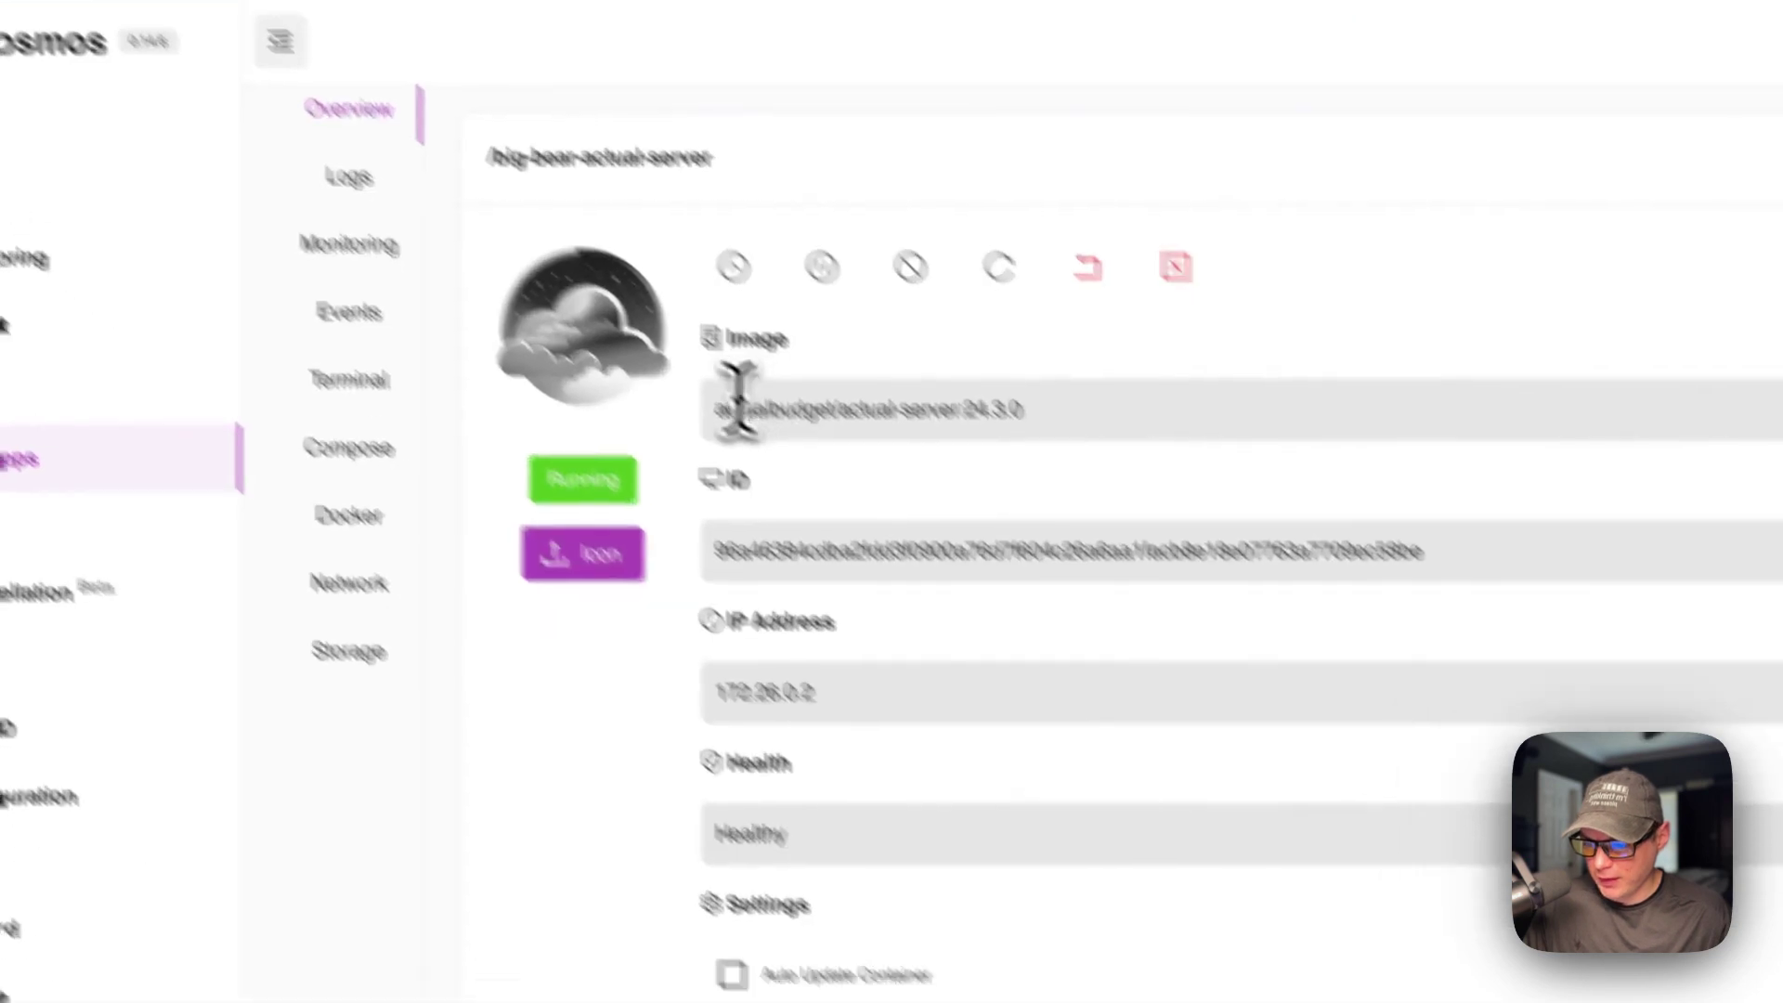
left_click_drag(776, 470, 1373, 517)
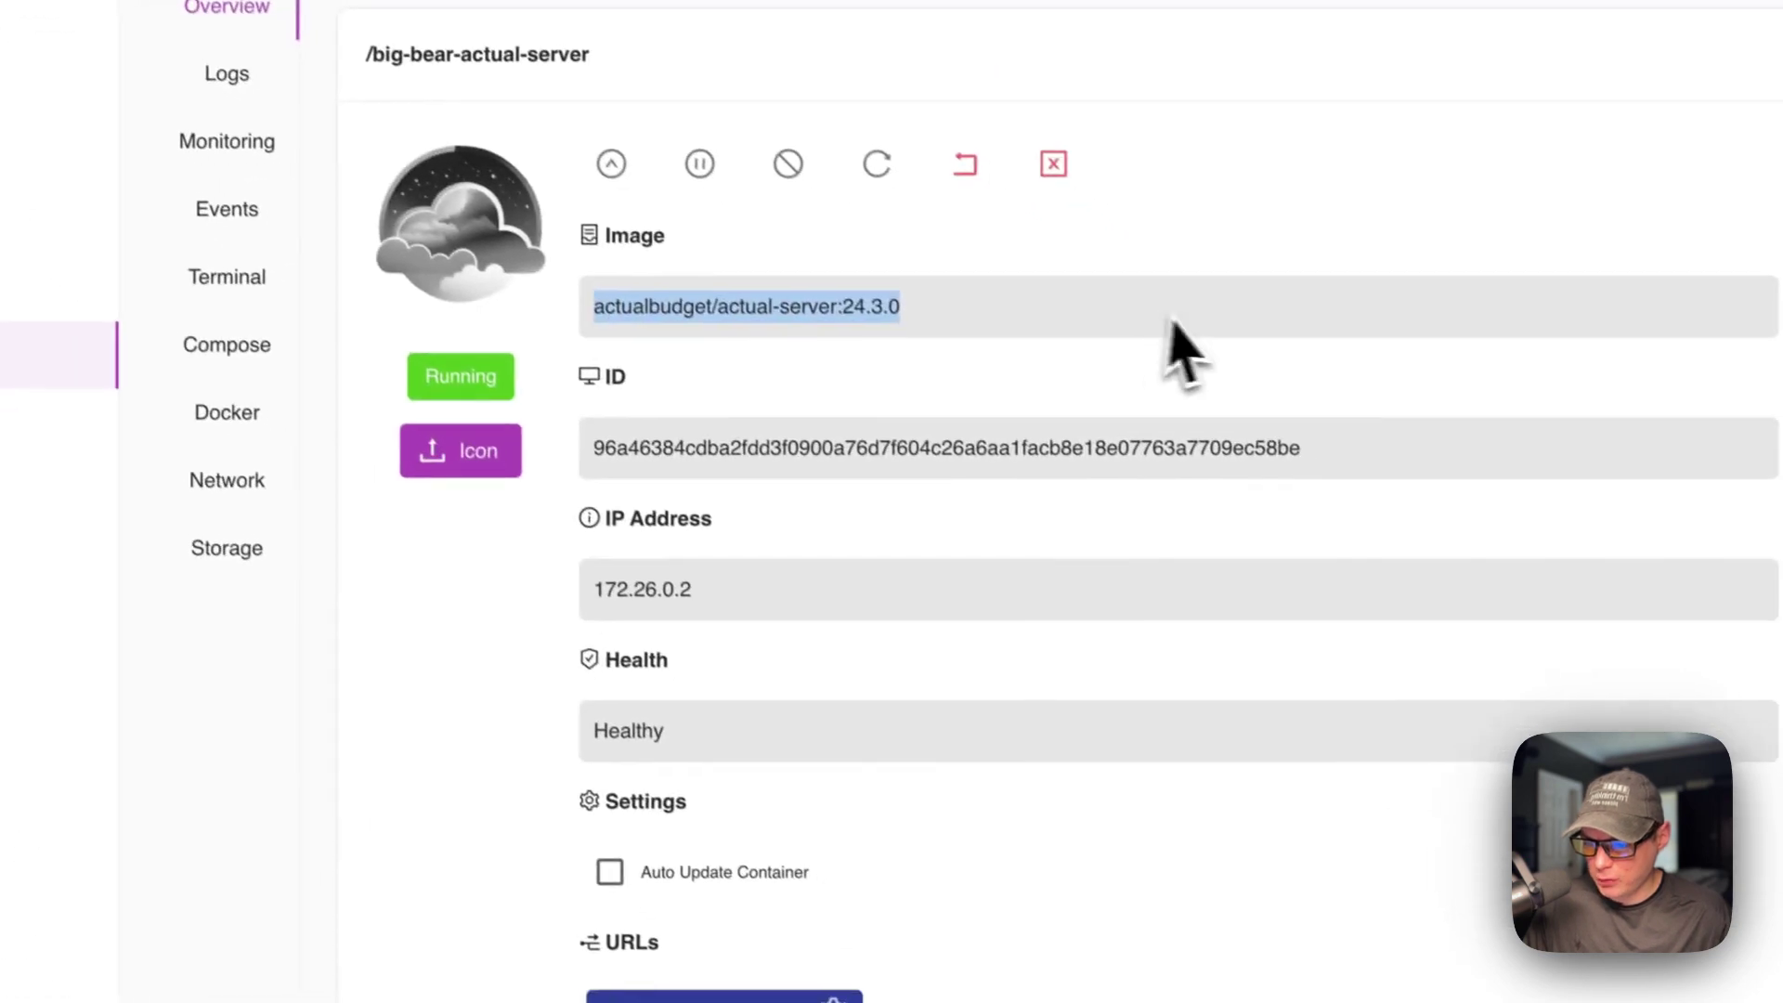
double_click(654, 436)
left_click(585, 577)
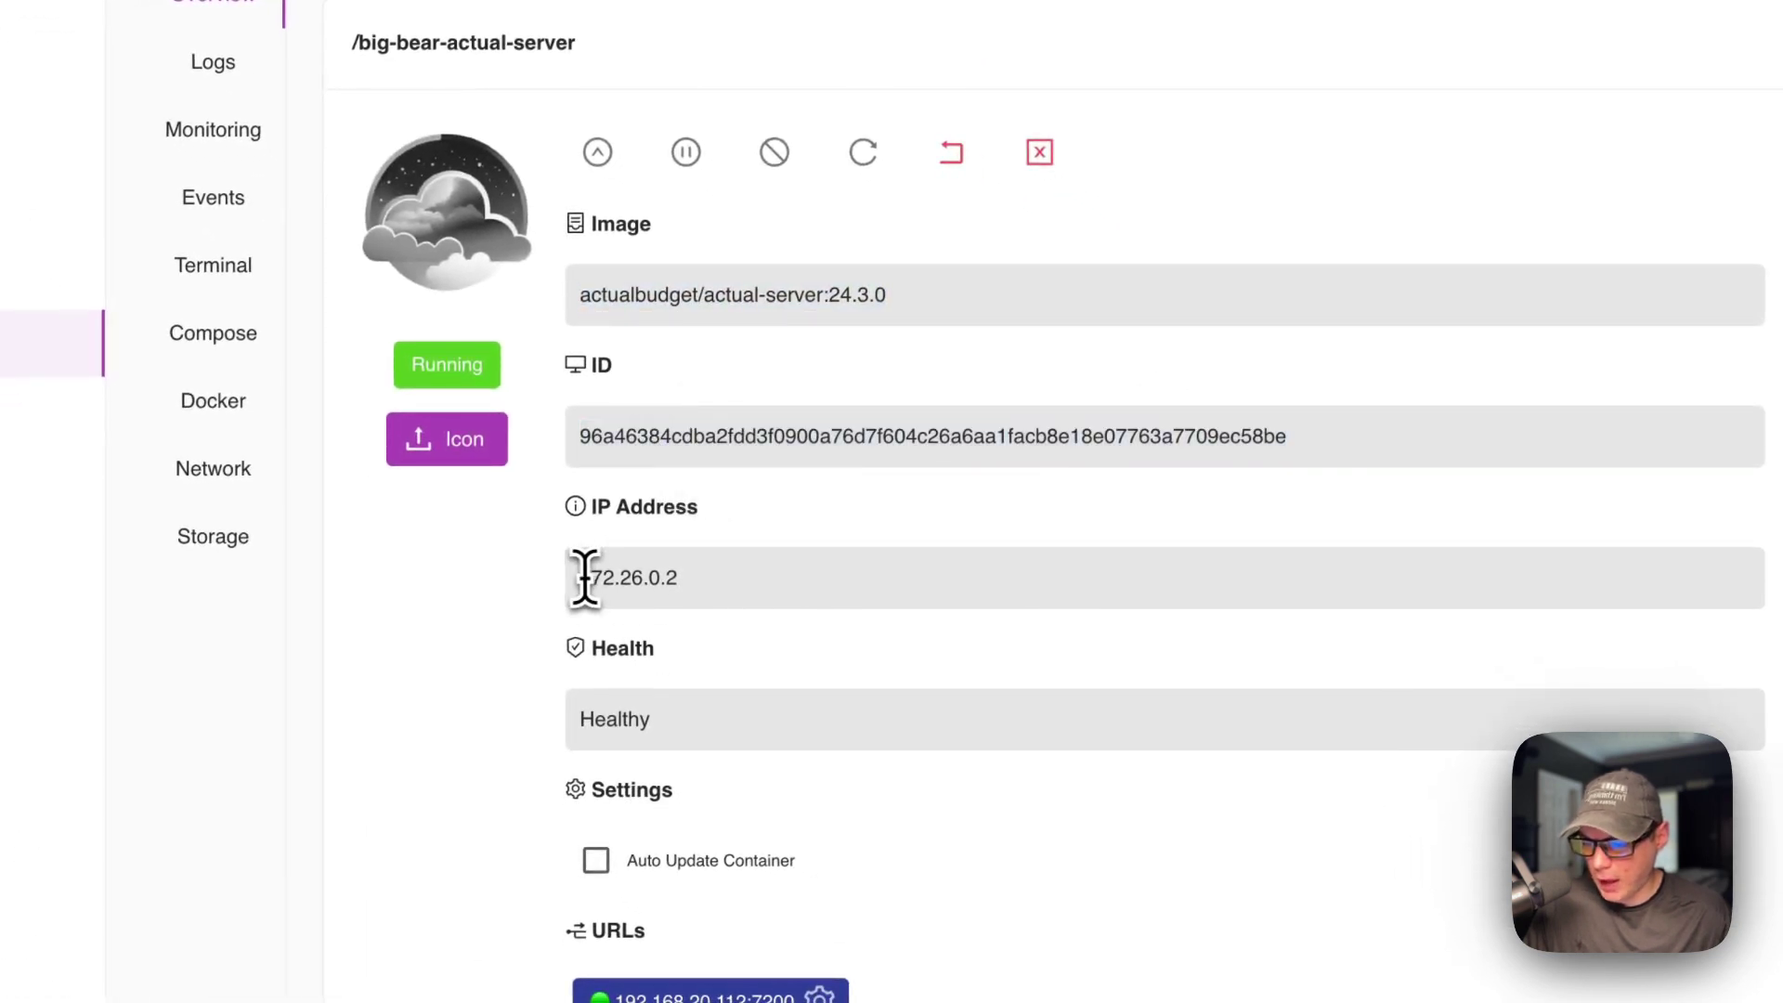
Scroll through the container details and show its logs, listening on port 5006
scroll(817, 641, "down", 1)
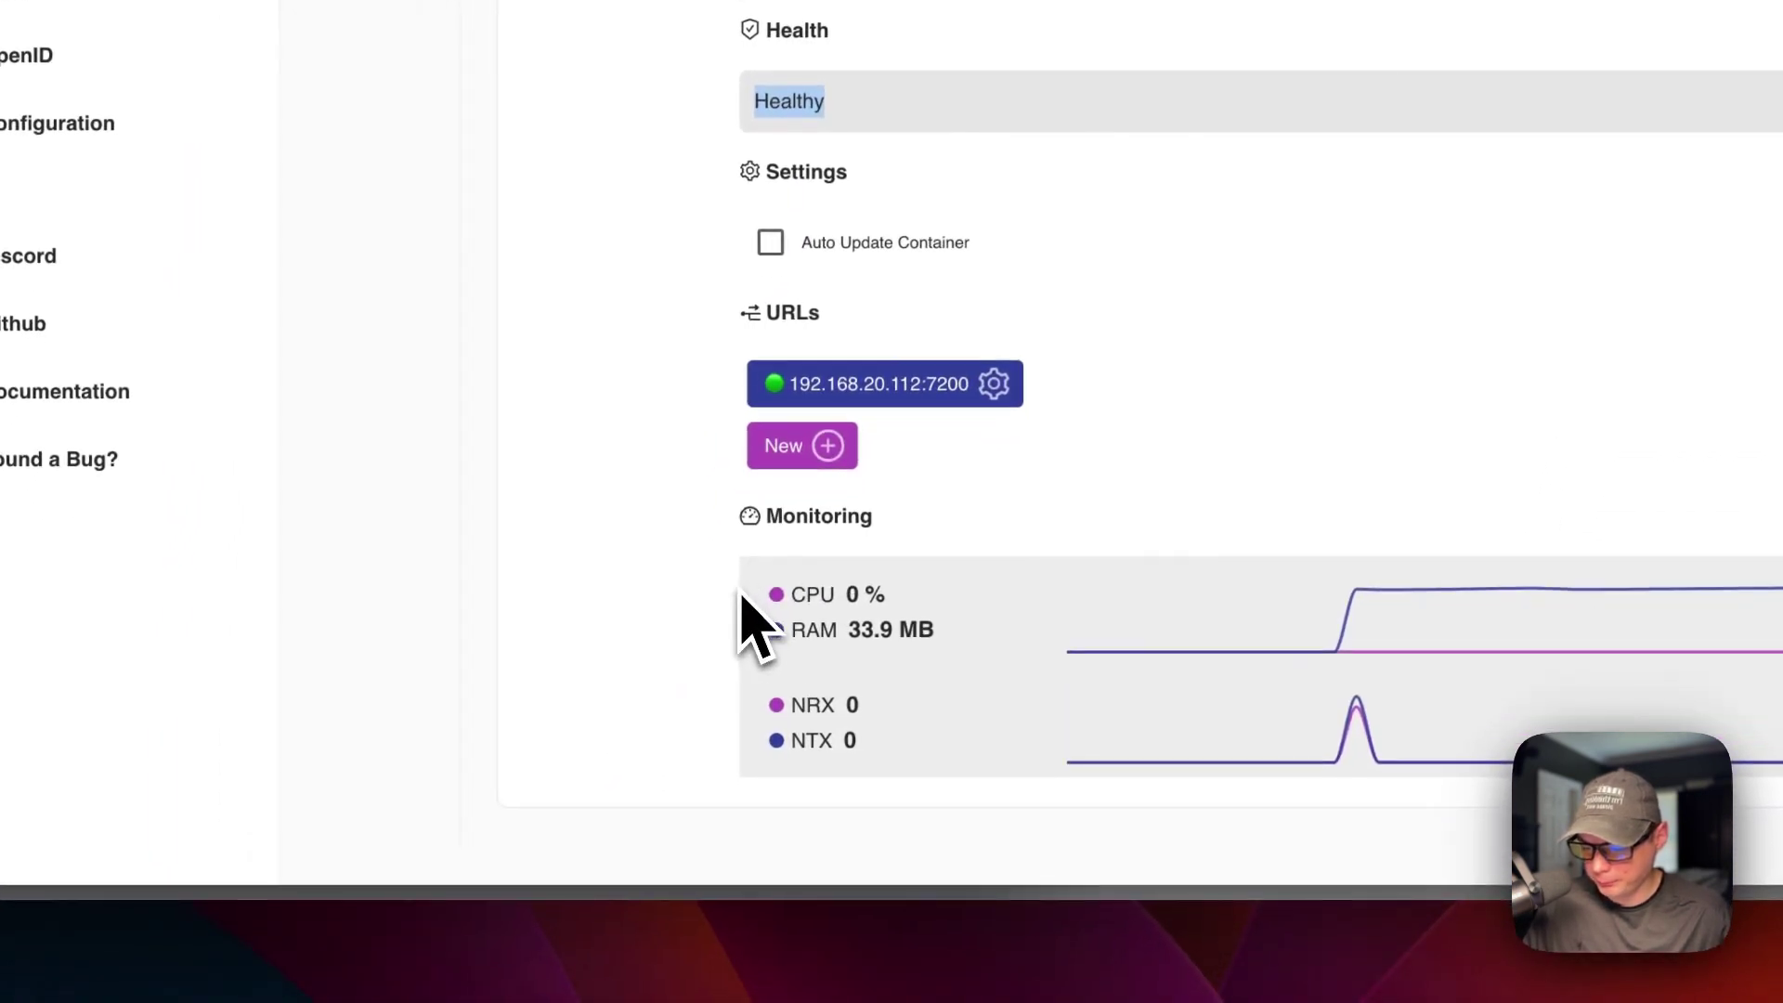
scroll(688, 676, "up", 2)
scroll(750, 620, "down", 1)
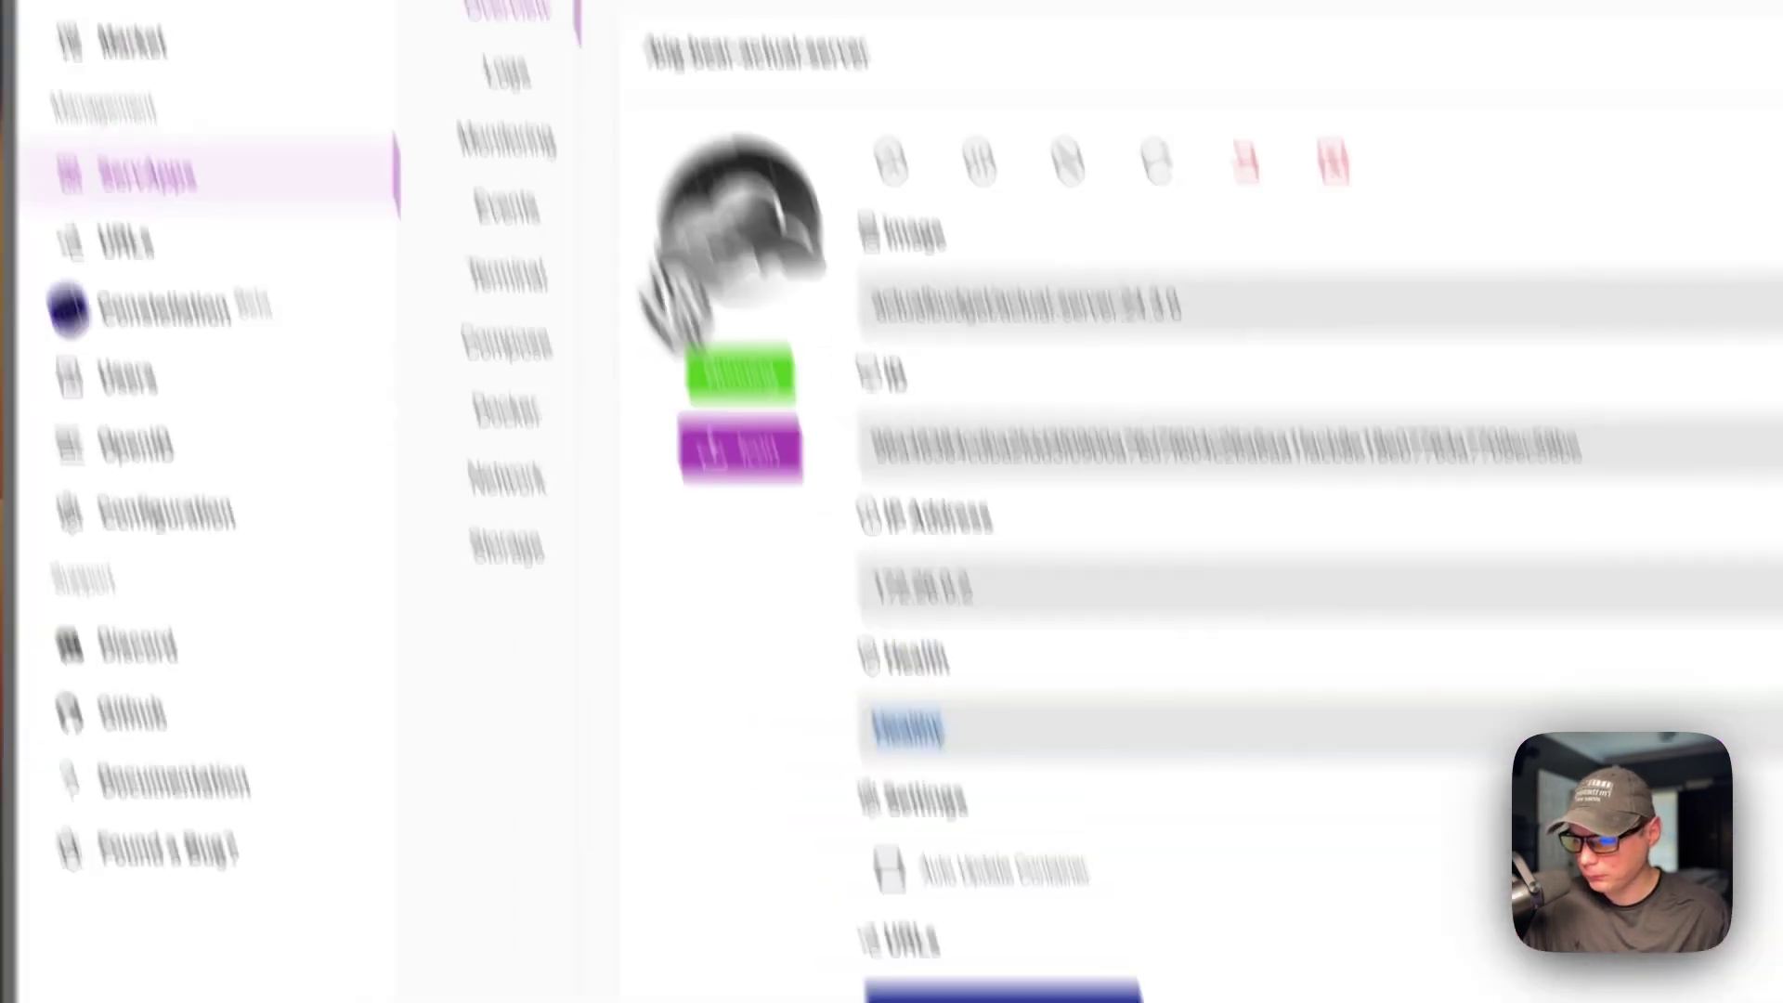
left_click(509, 386)
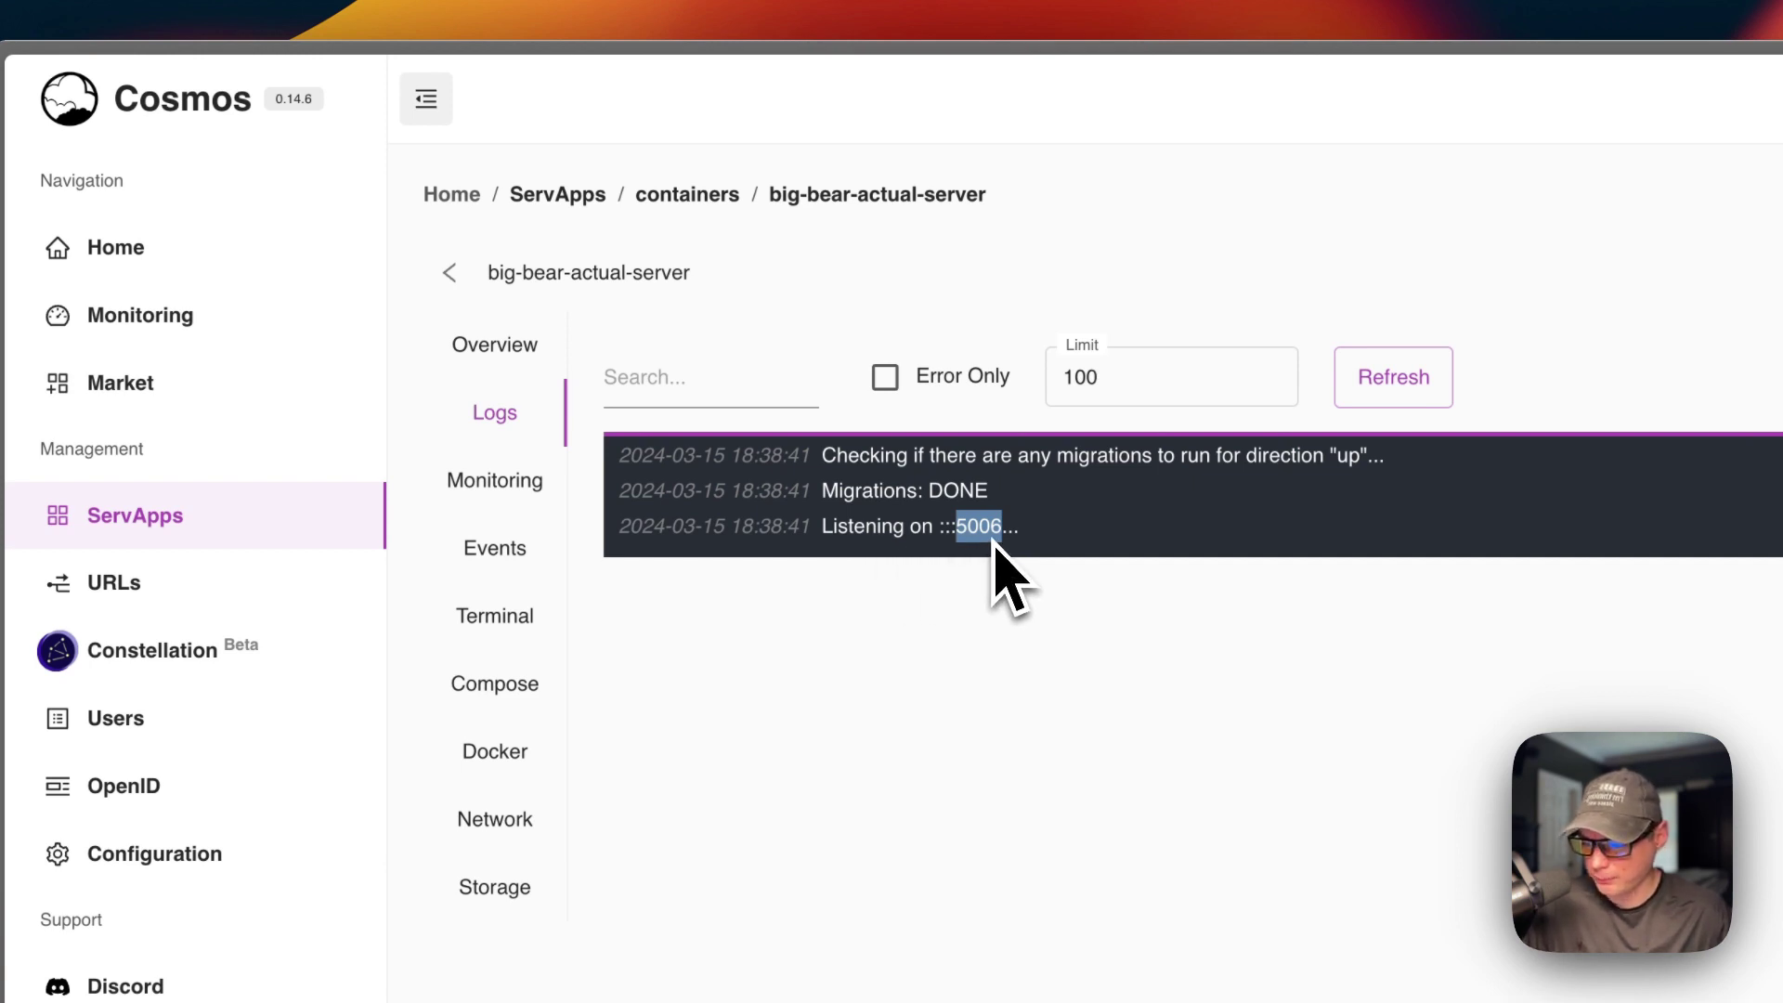
Show the container's resource charts, switching to a longer range and back to Latest
left_click(502, 480)
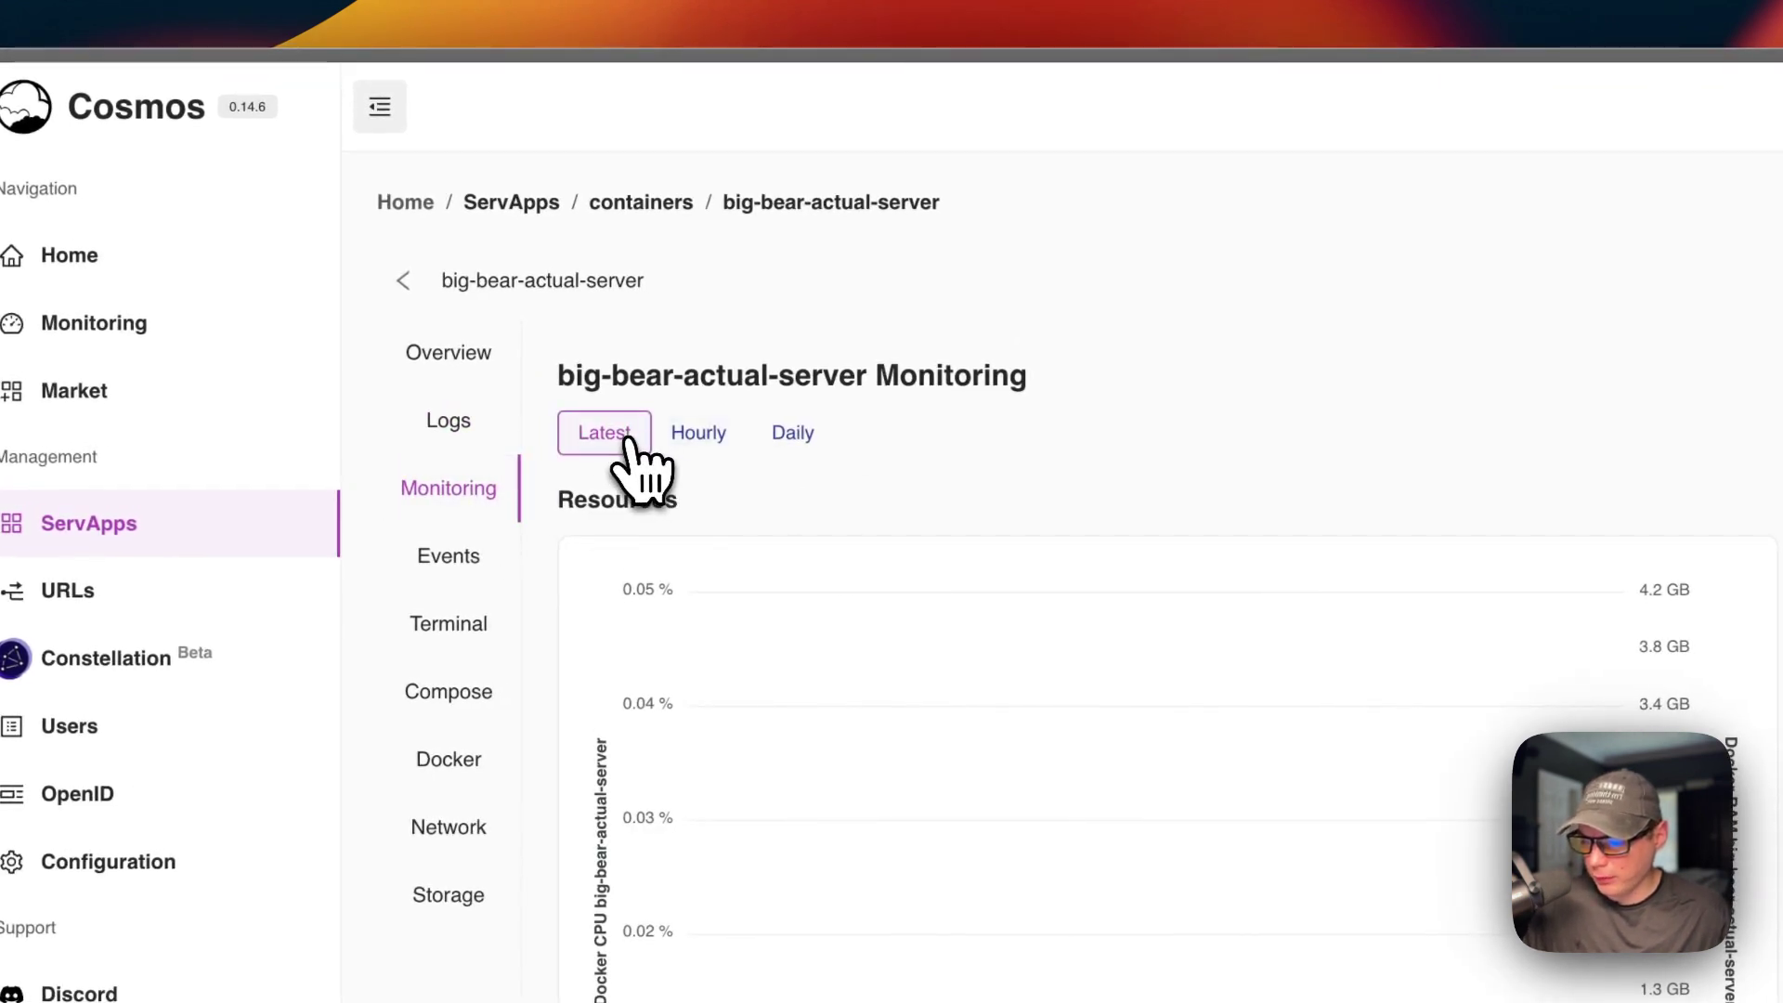
left_click(704, 455)
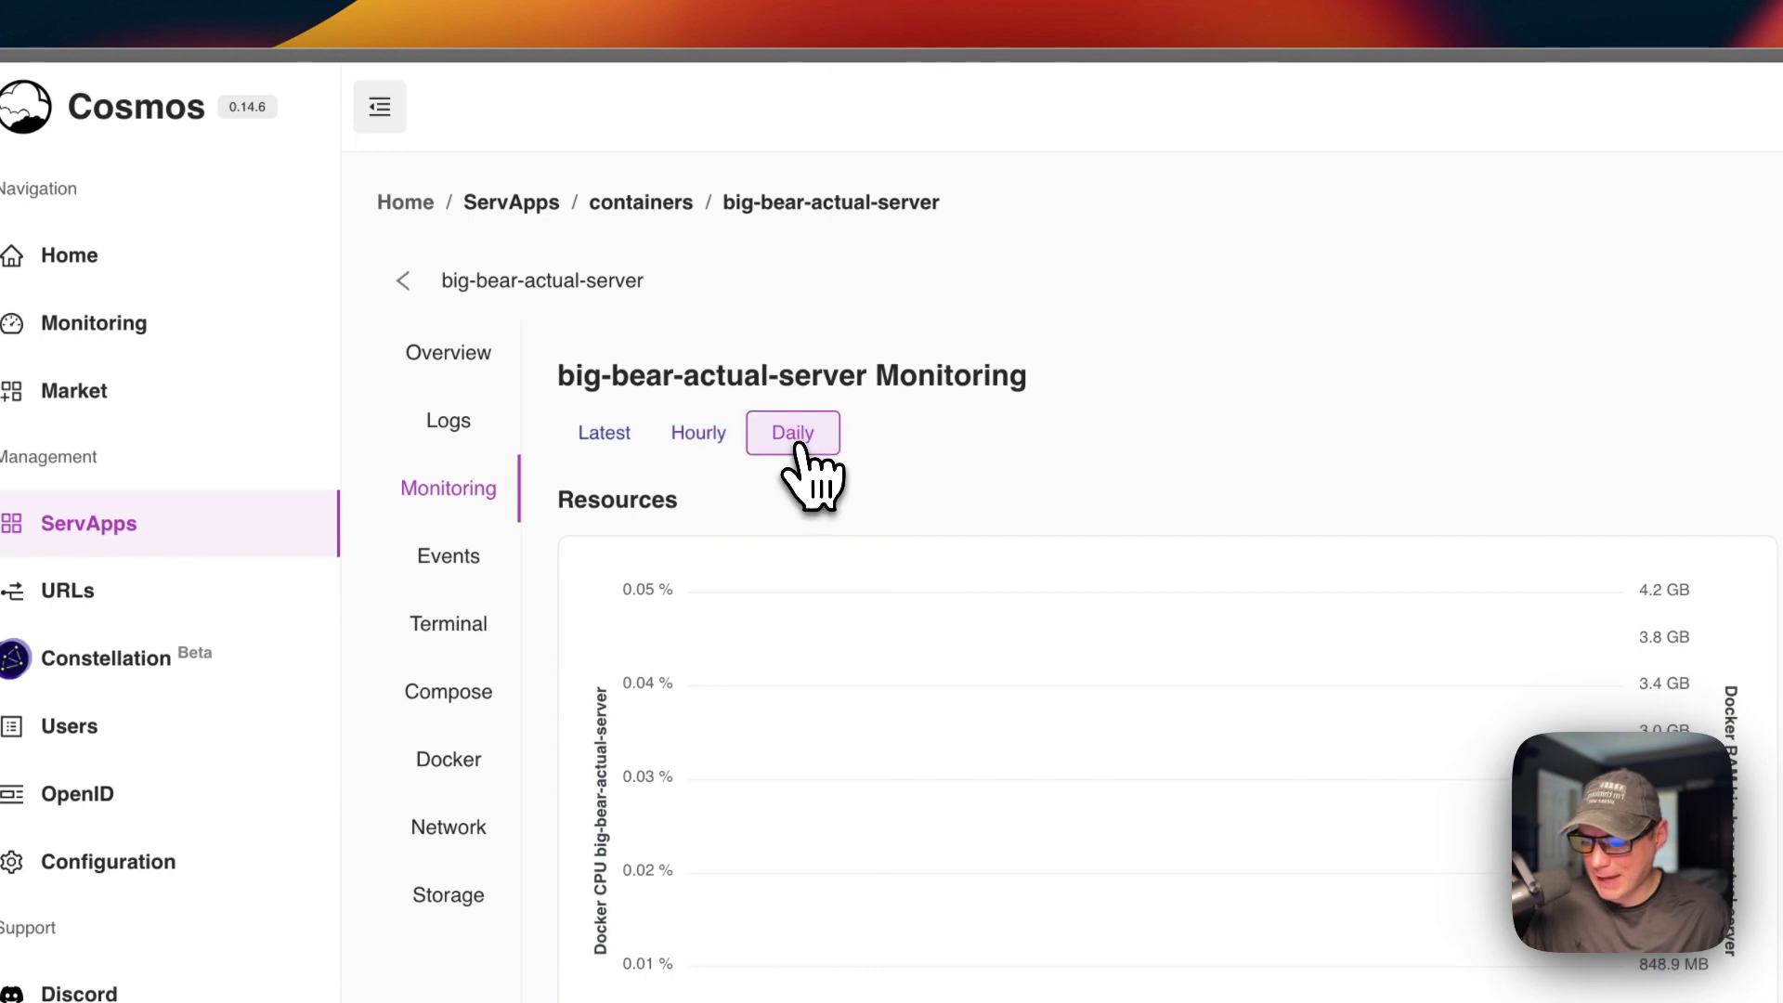
left_click(608, 434)
scroll(916, 570, "down", 5)
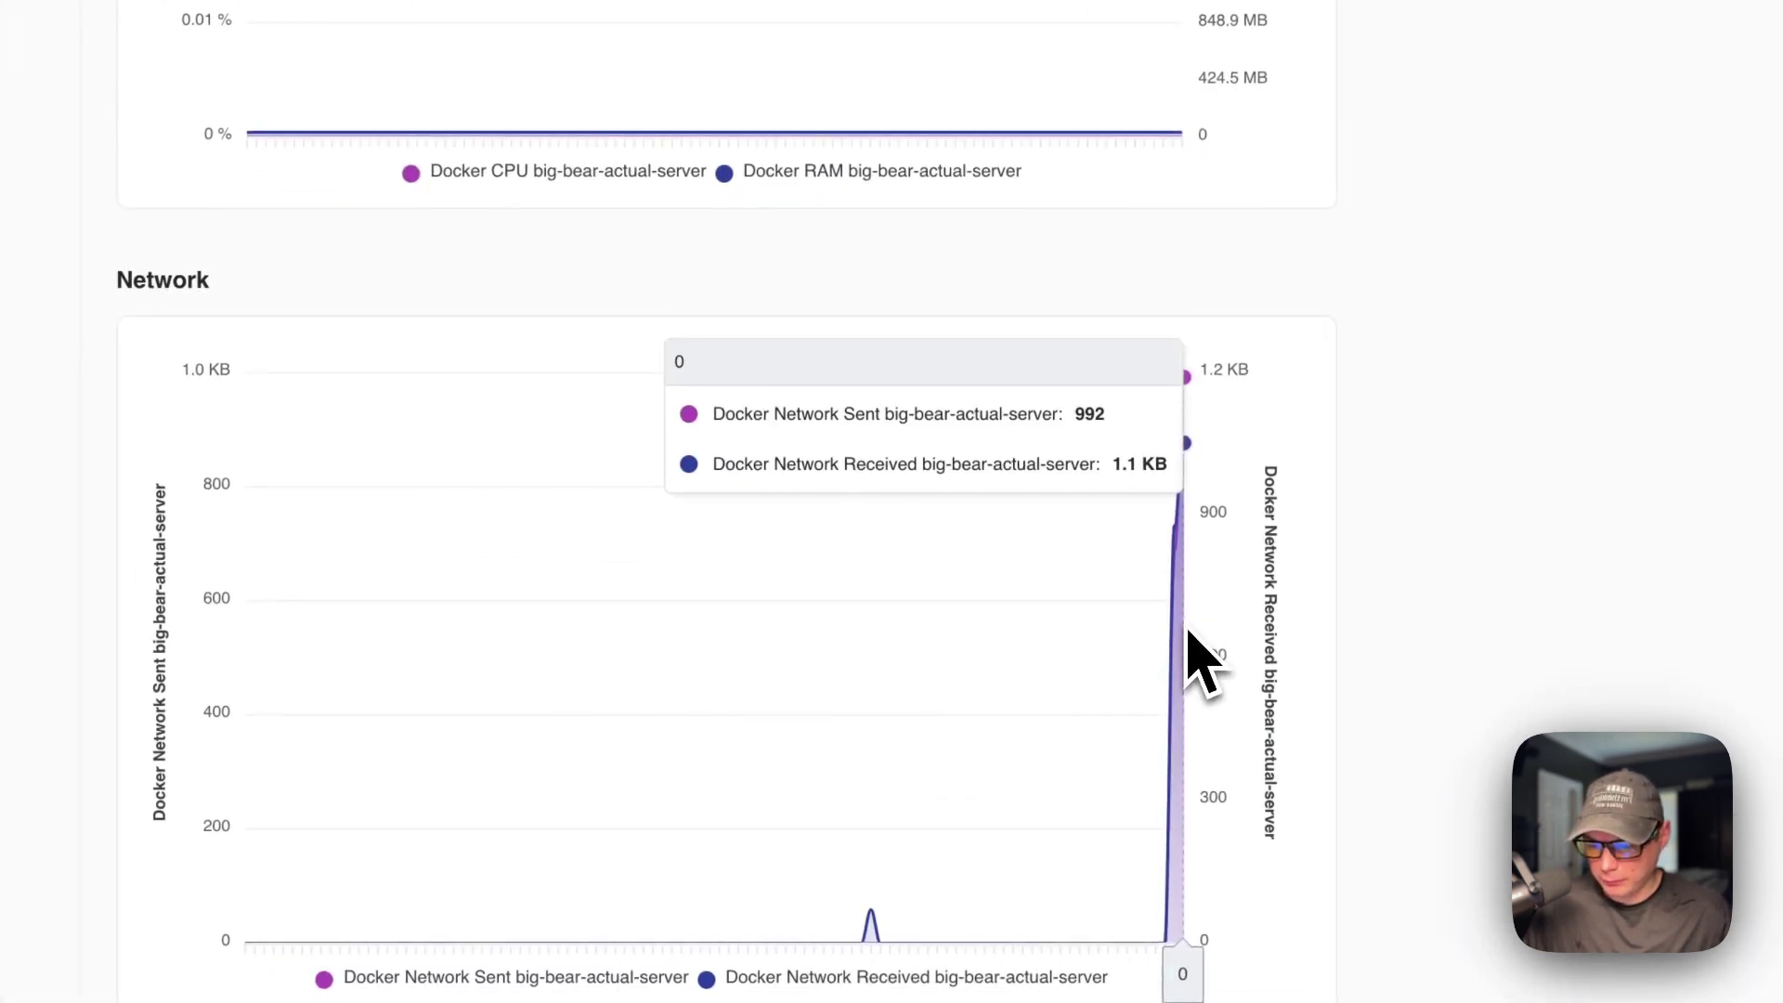
Check the container's events and terminal pages, then show its compose definition
left_click(508, 472)
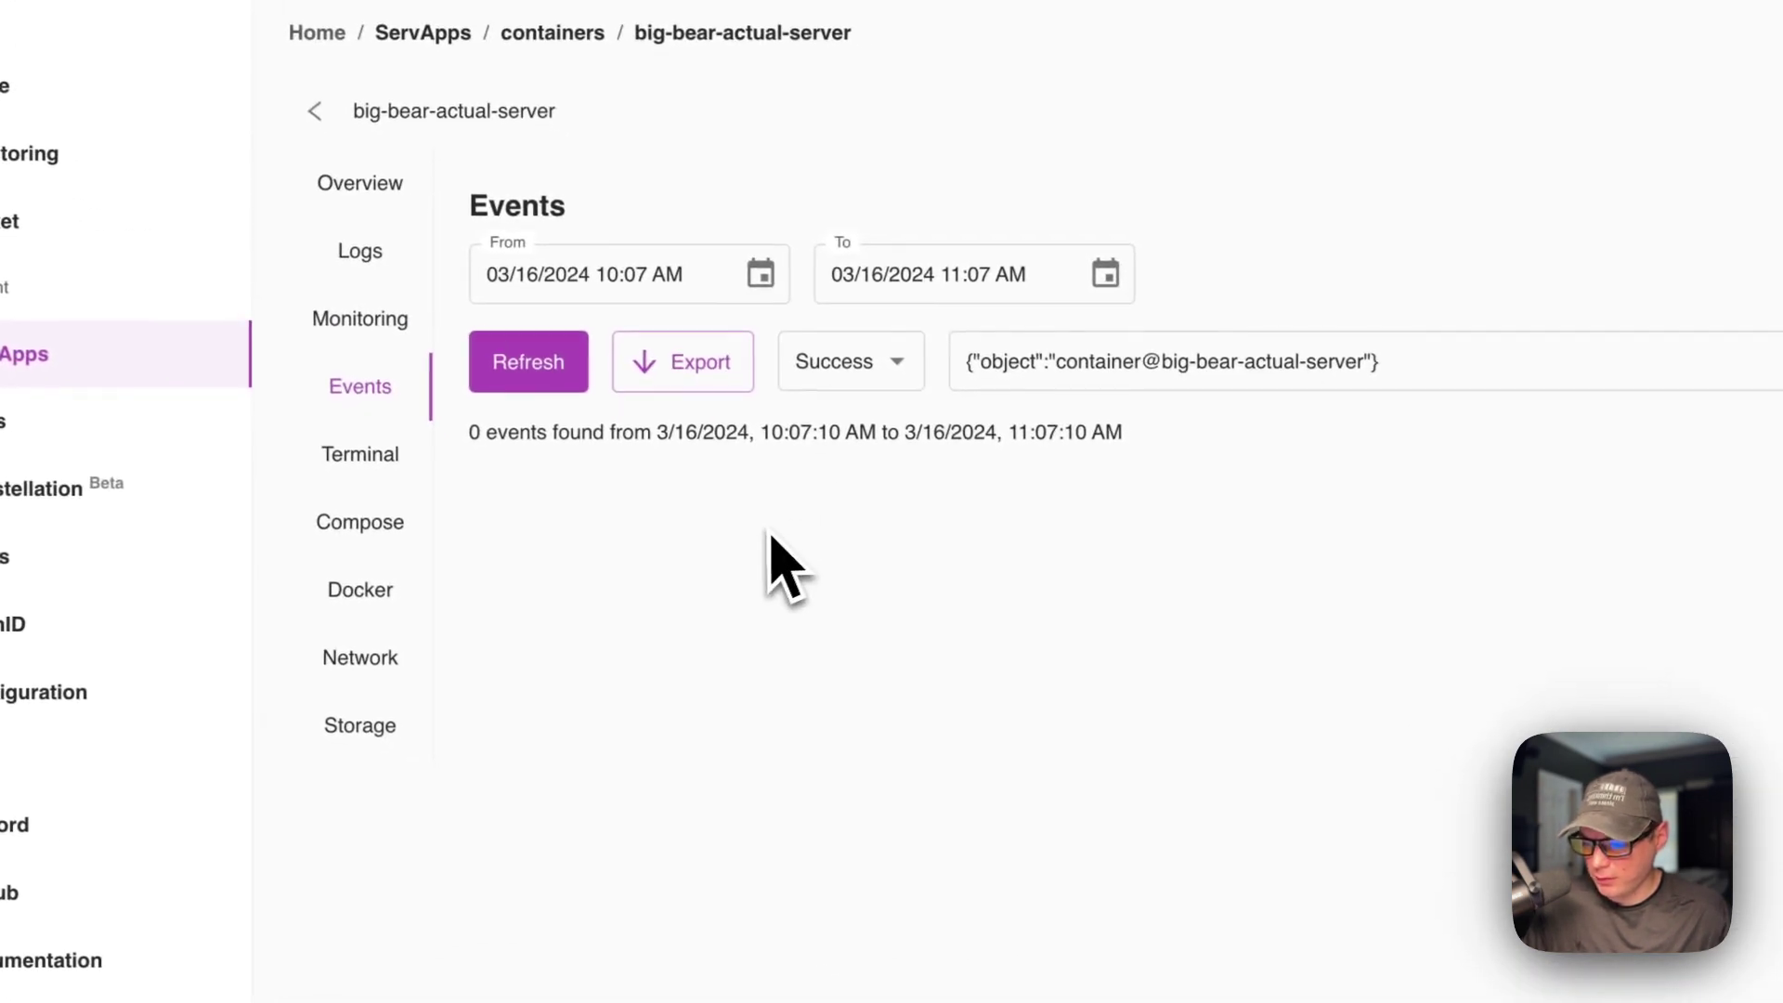
left_click(360, 455)
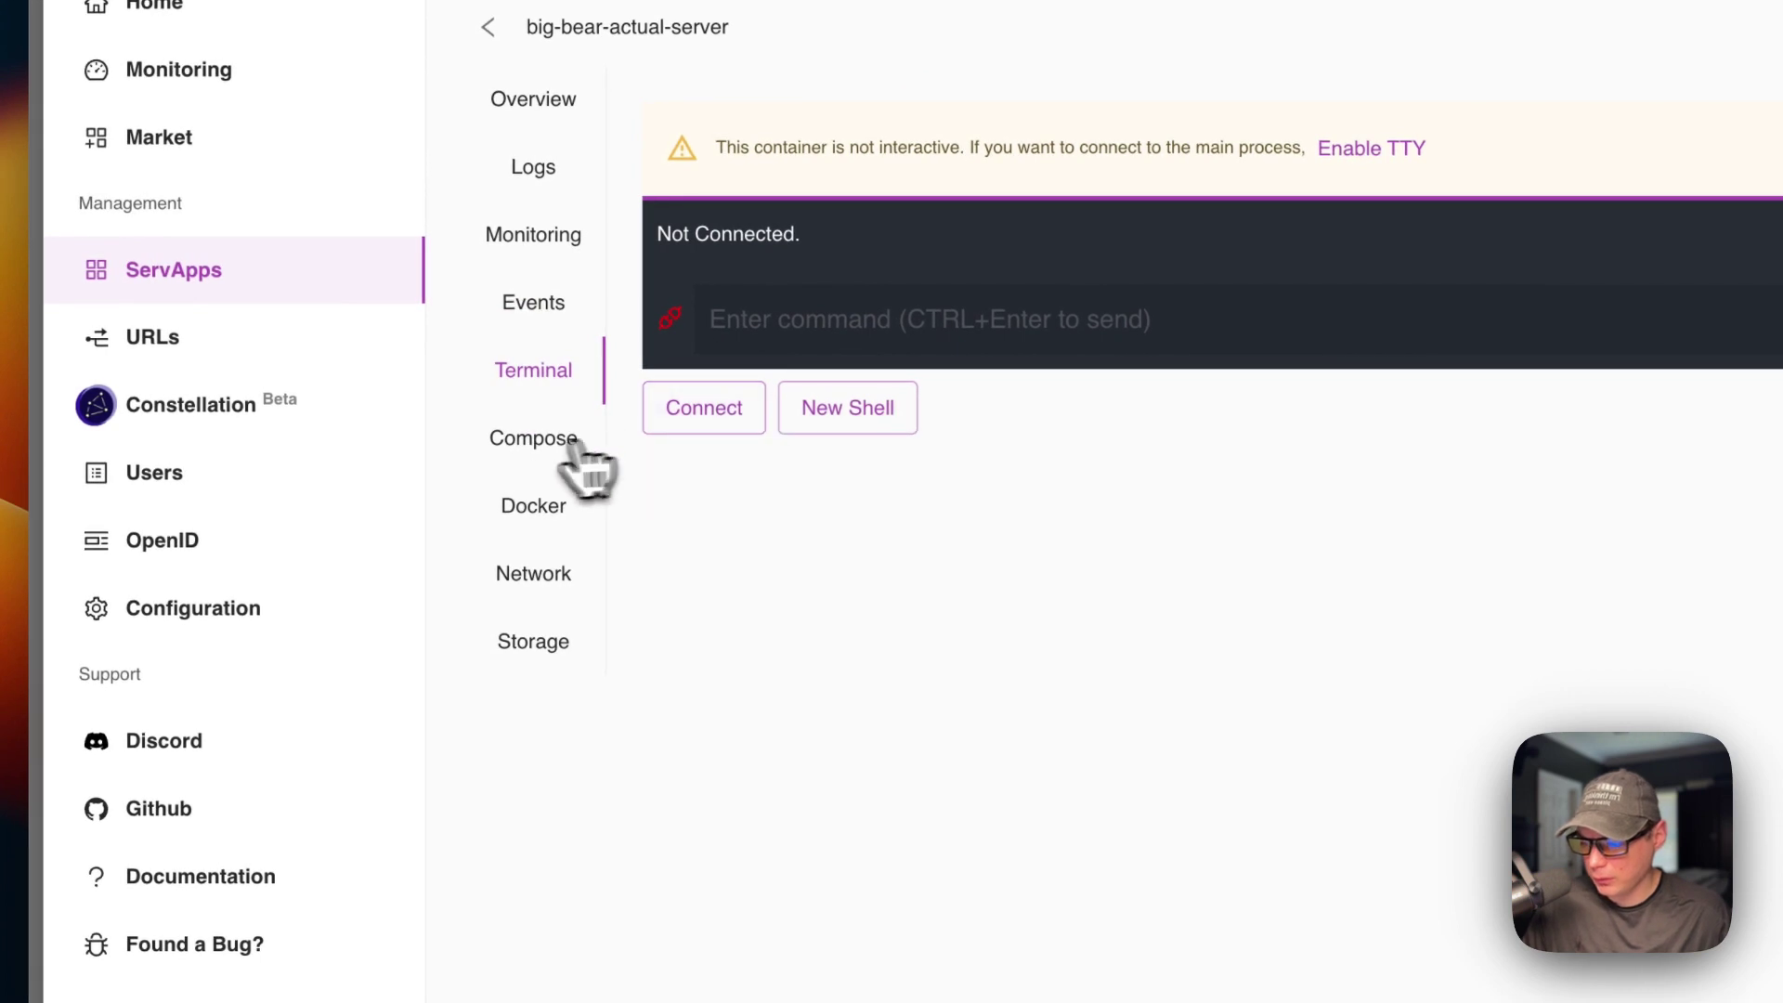
left_click(574, 450)
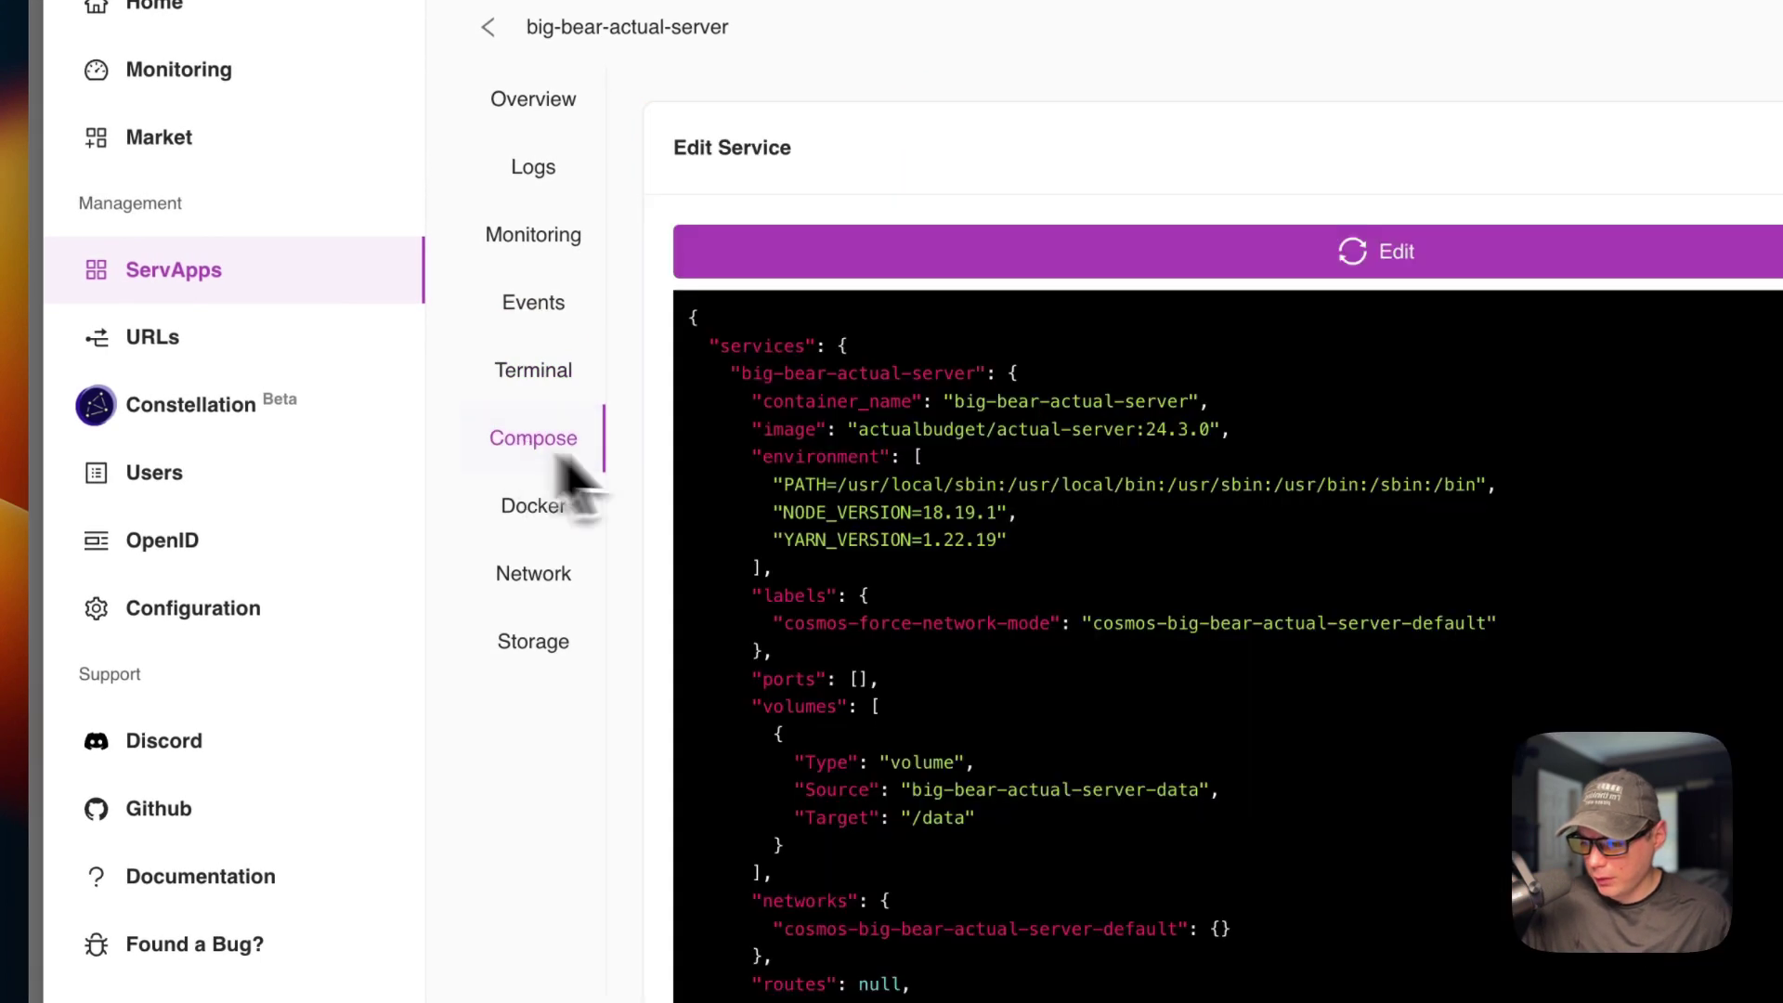
scroll(985, 441, "down", 3)
scroll(994, 791, "up", 3)
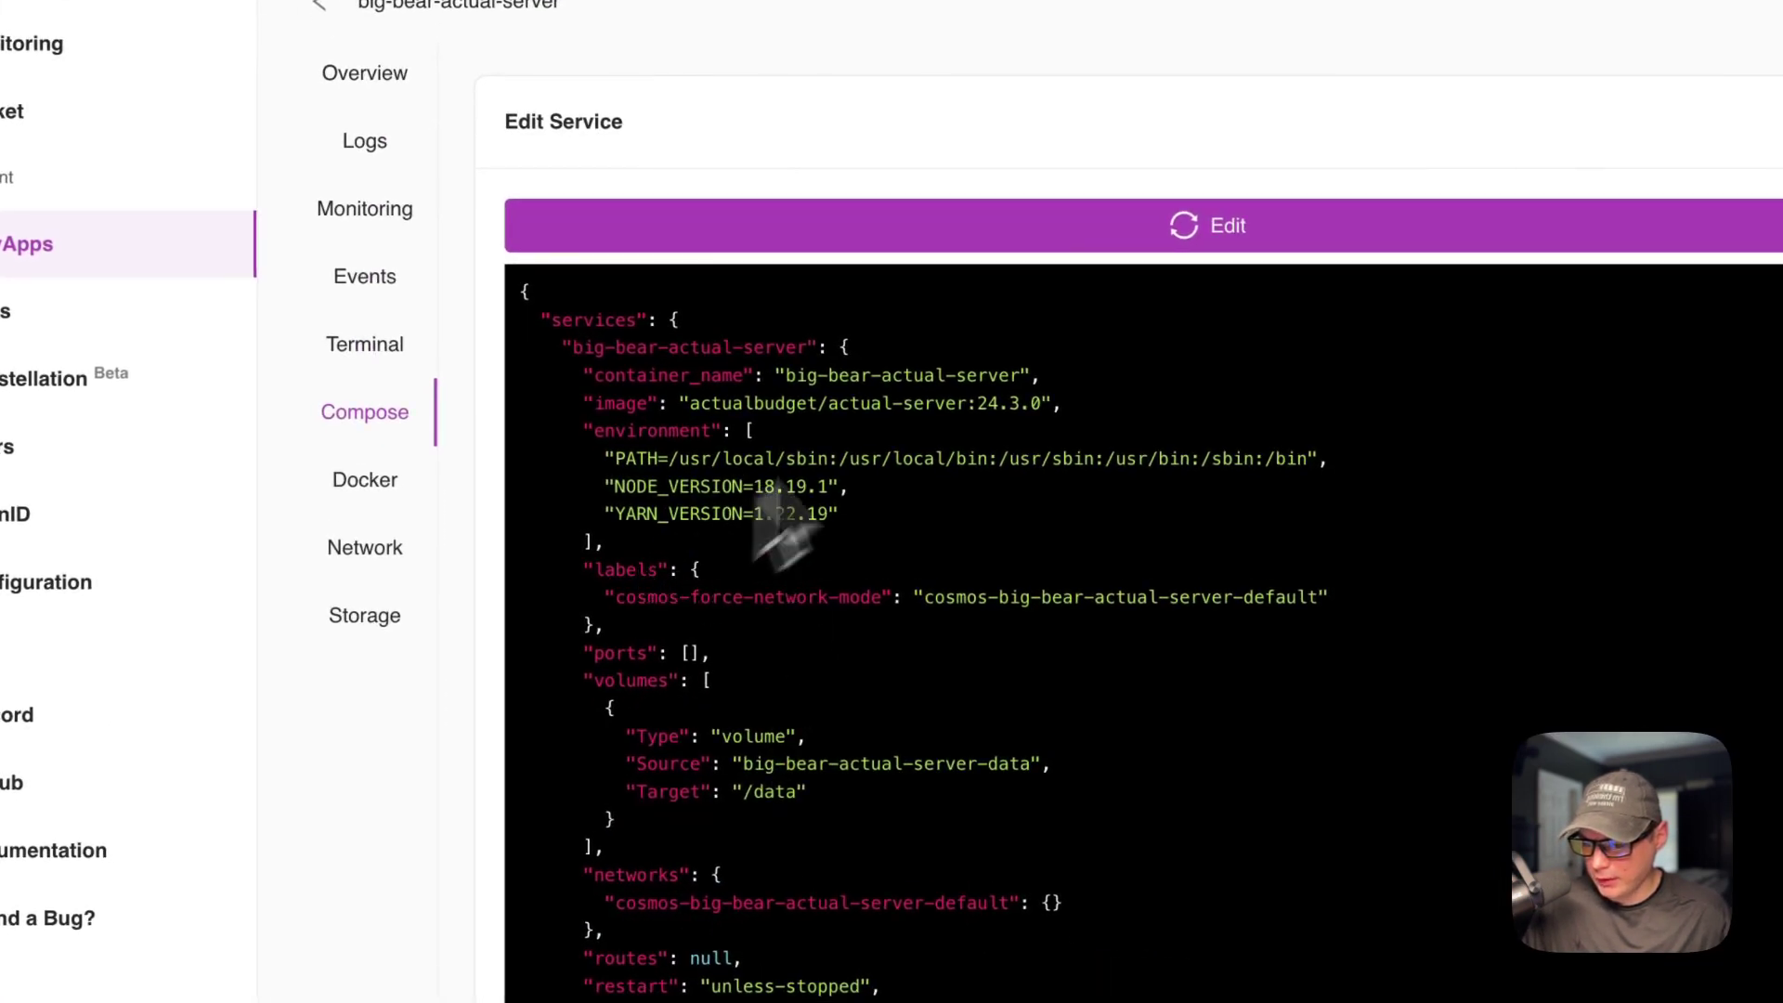
Open the Docker settings and keep the restart policy as Restart Unless Stopped
left_click(388, 494)
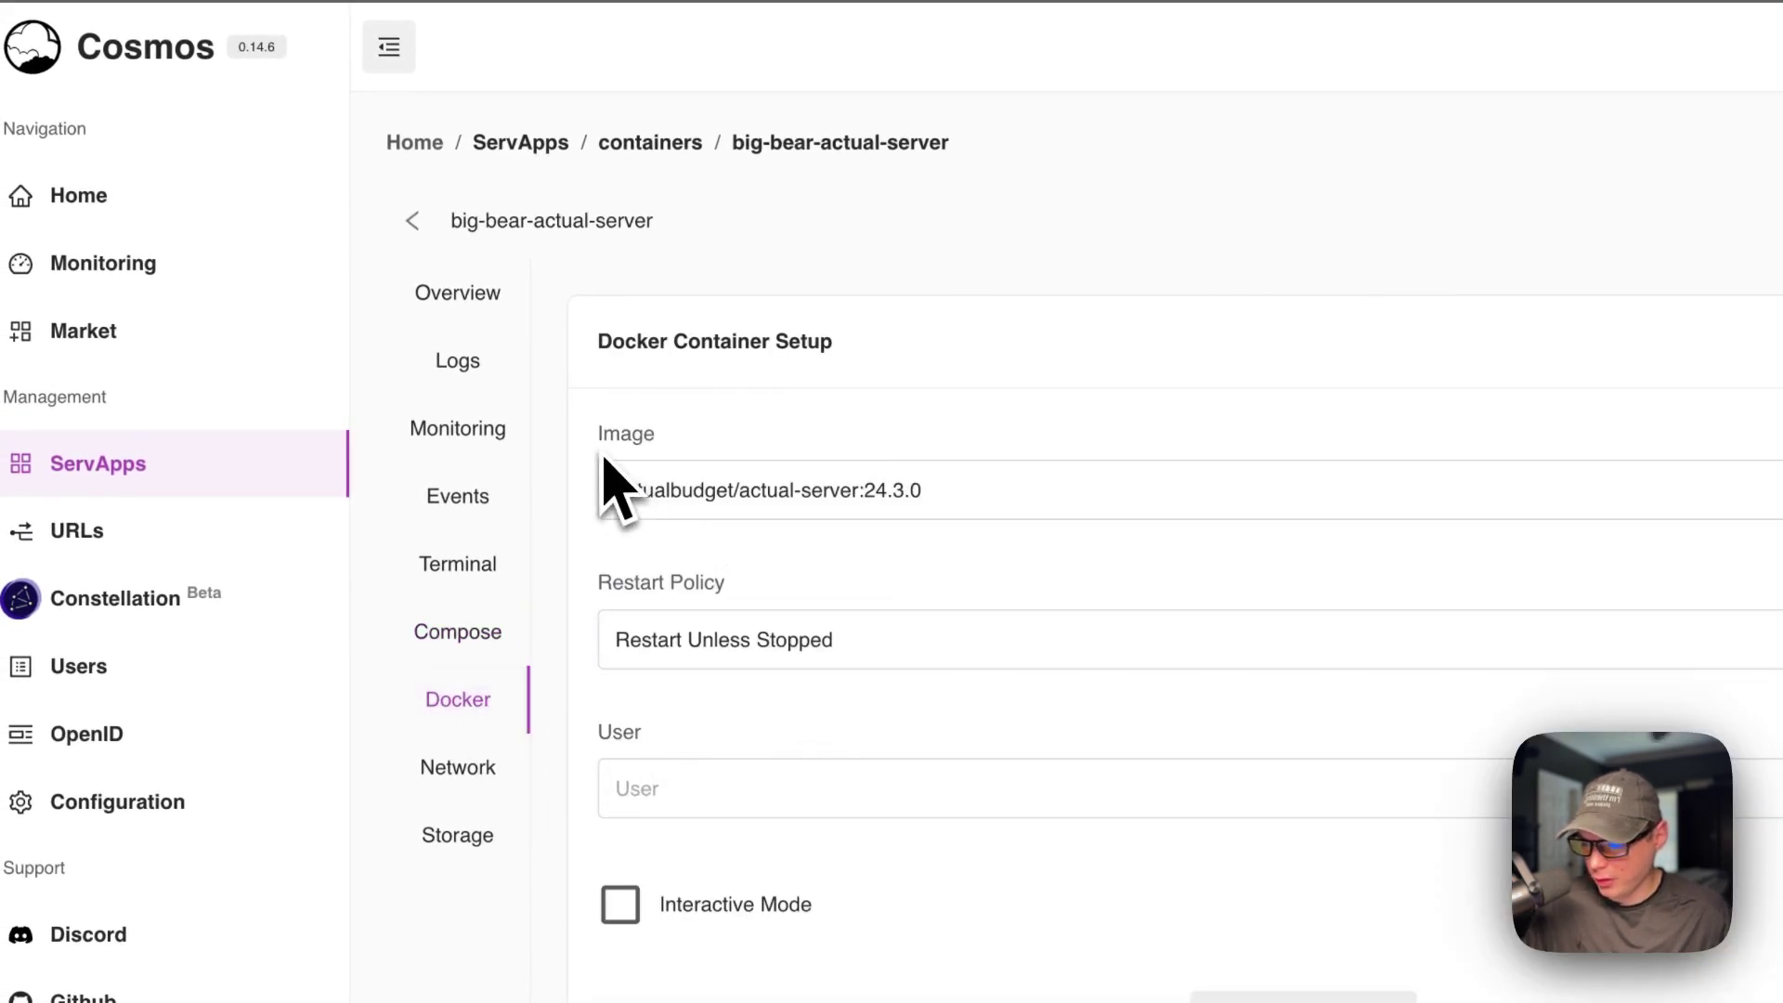
left_click(679, 639)
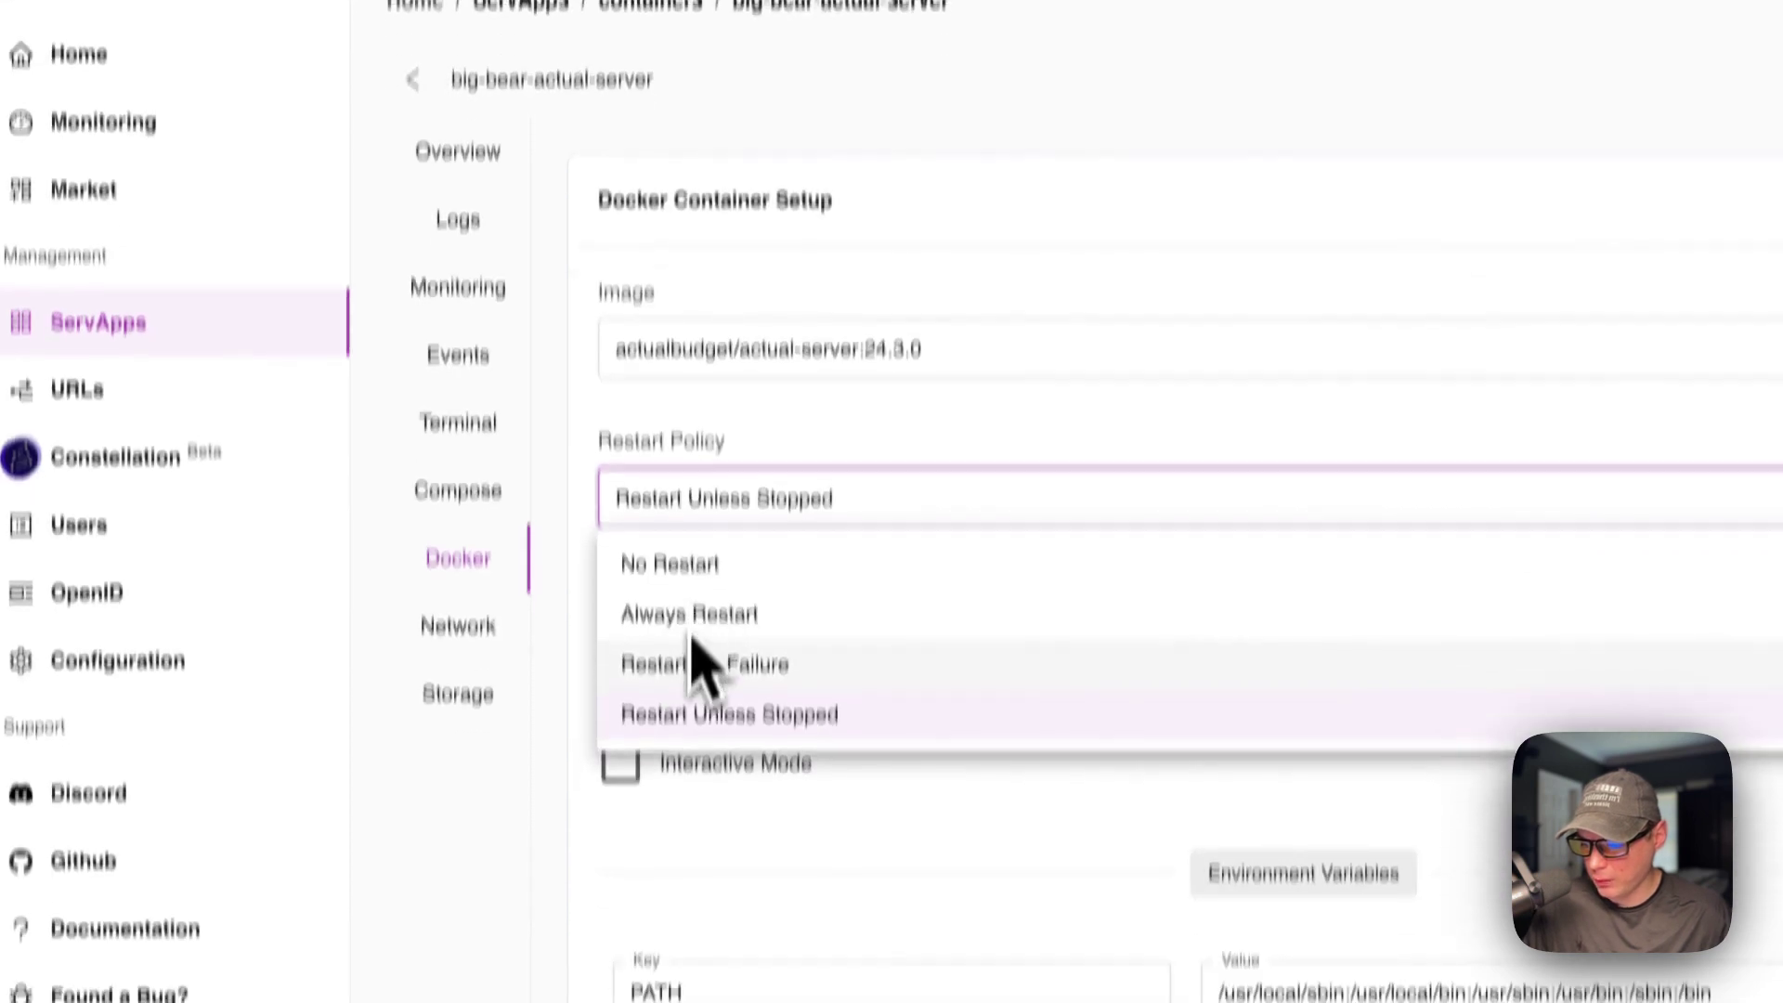
left_click(534, 739)
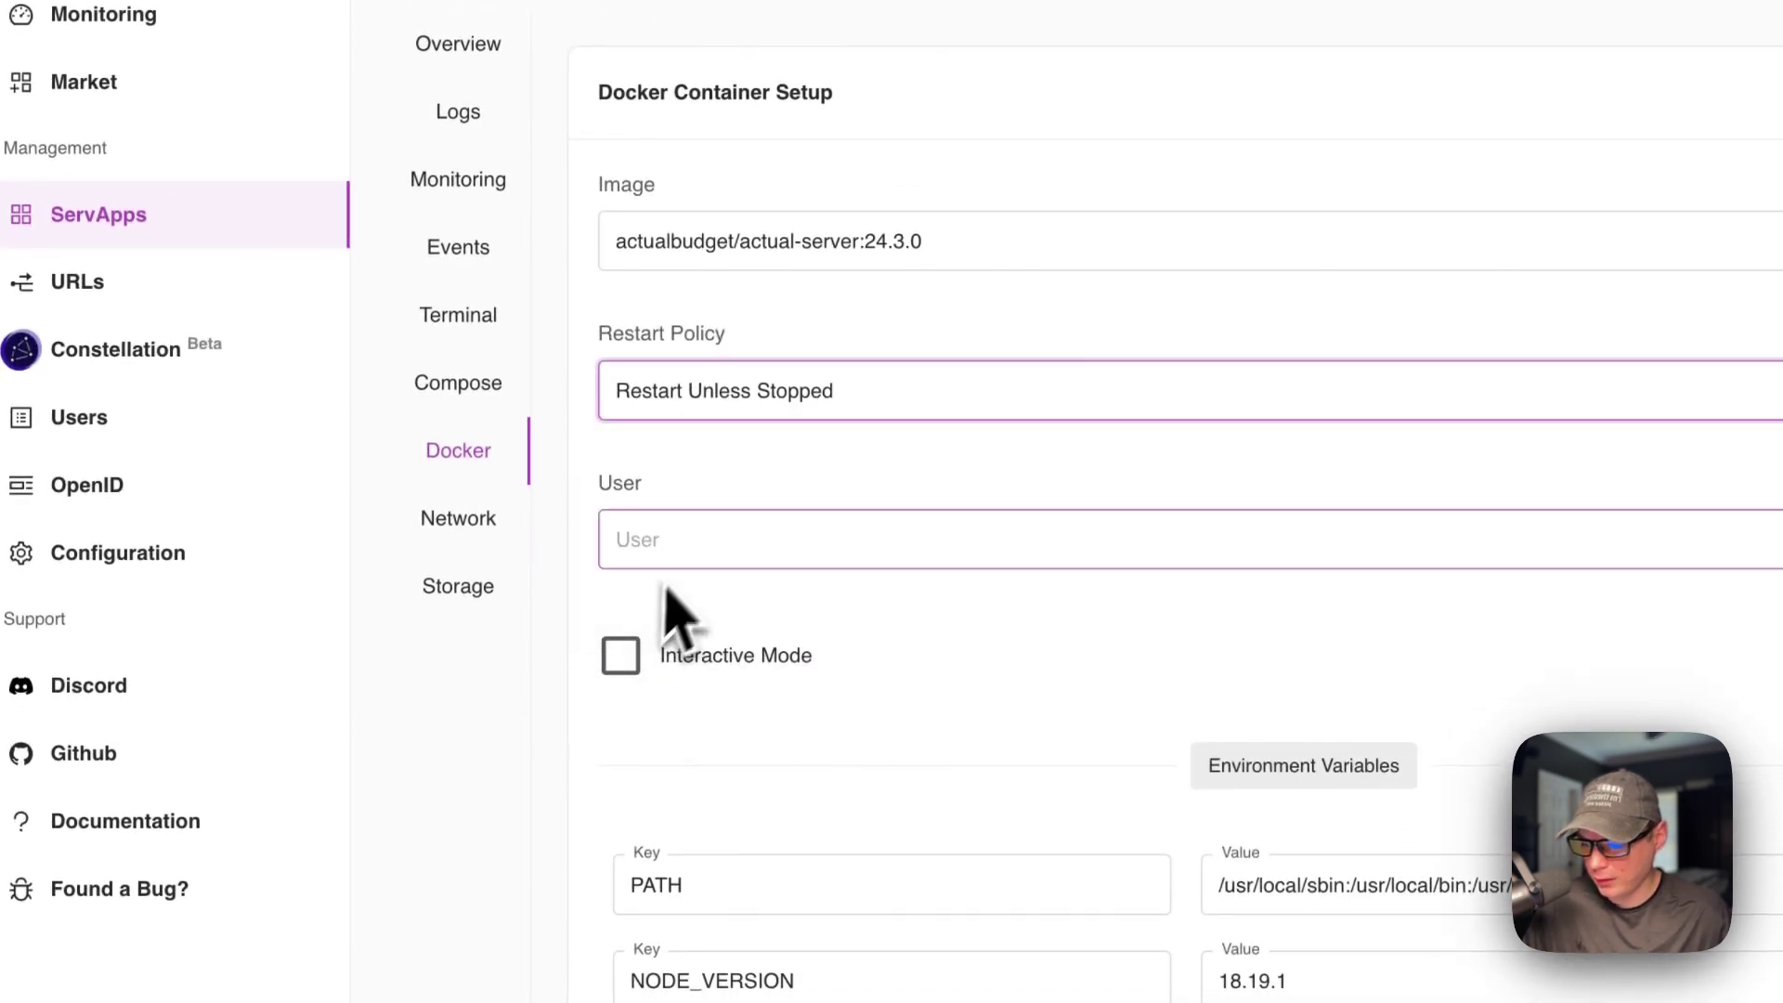
scroll(695, 585, "down", 4)
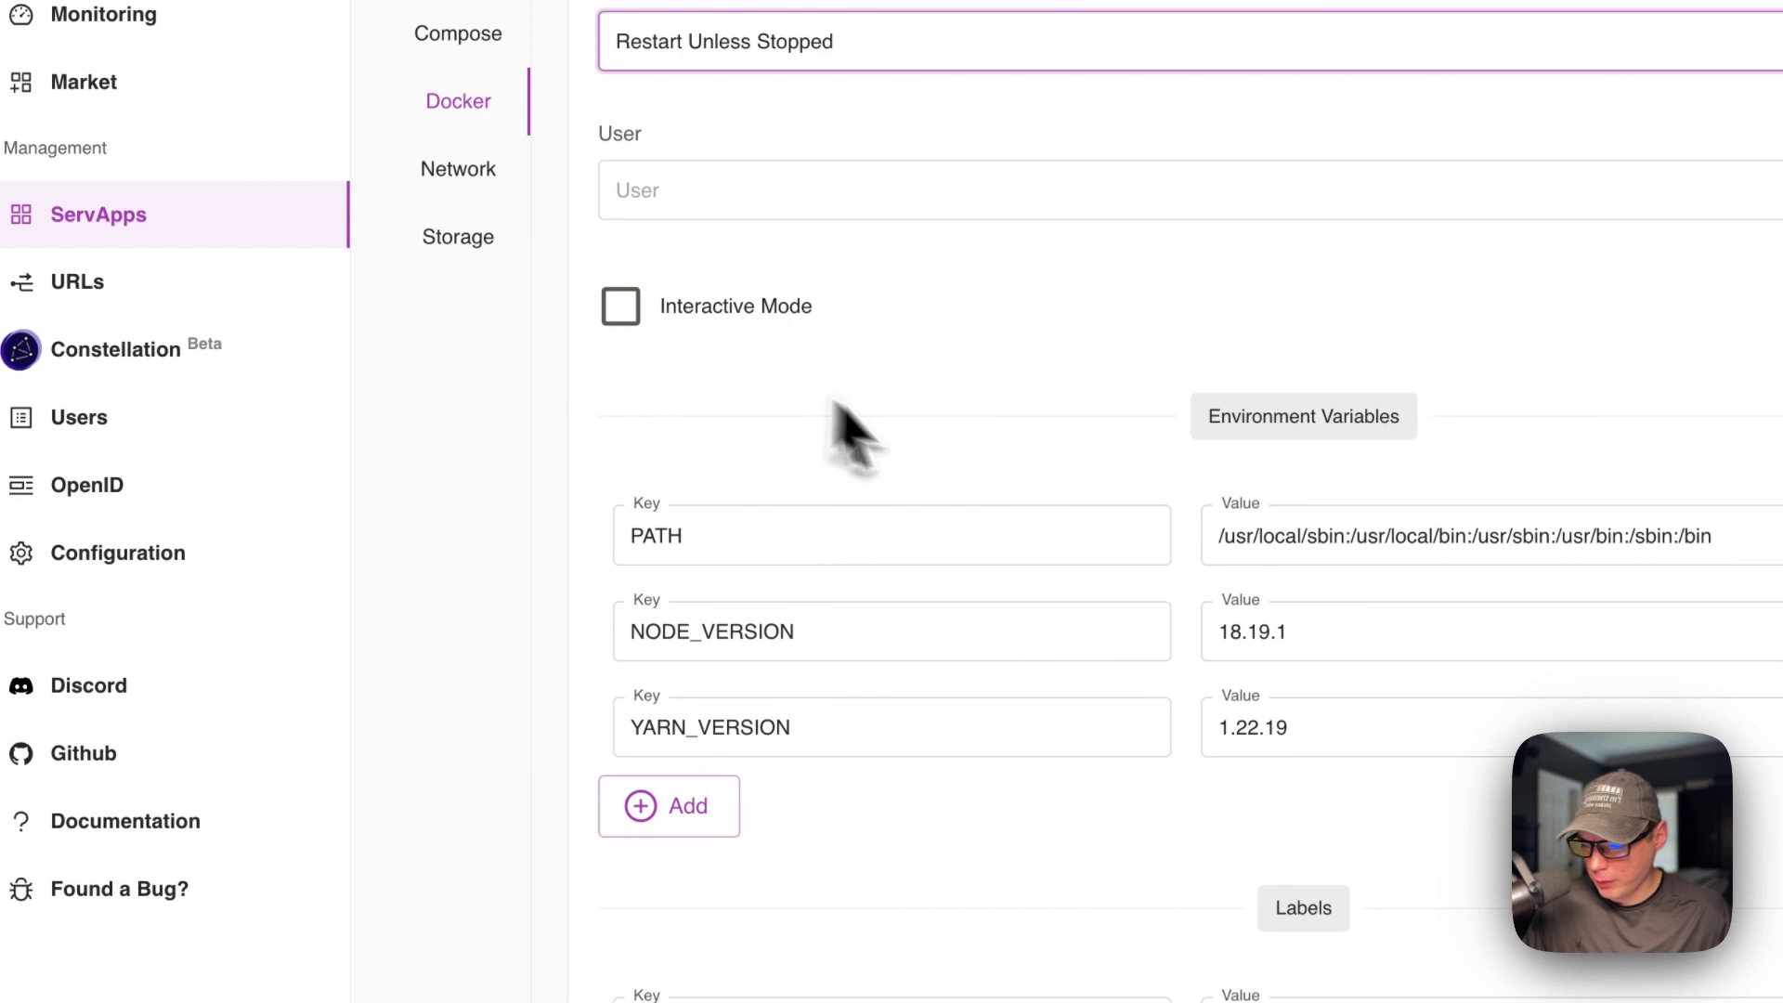
scroll(852, 437, "down", 2)
Review environment variables and labels, apply the settings unchanged, then view network and storage mounts
left_click(951, 446)
scroll(1102, 495, "down", 1)
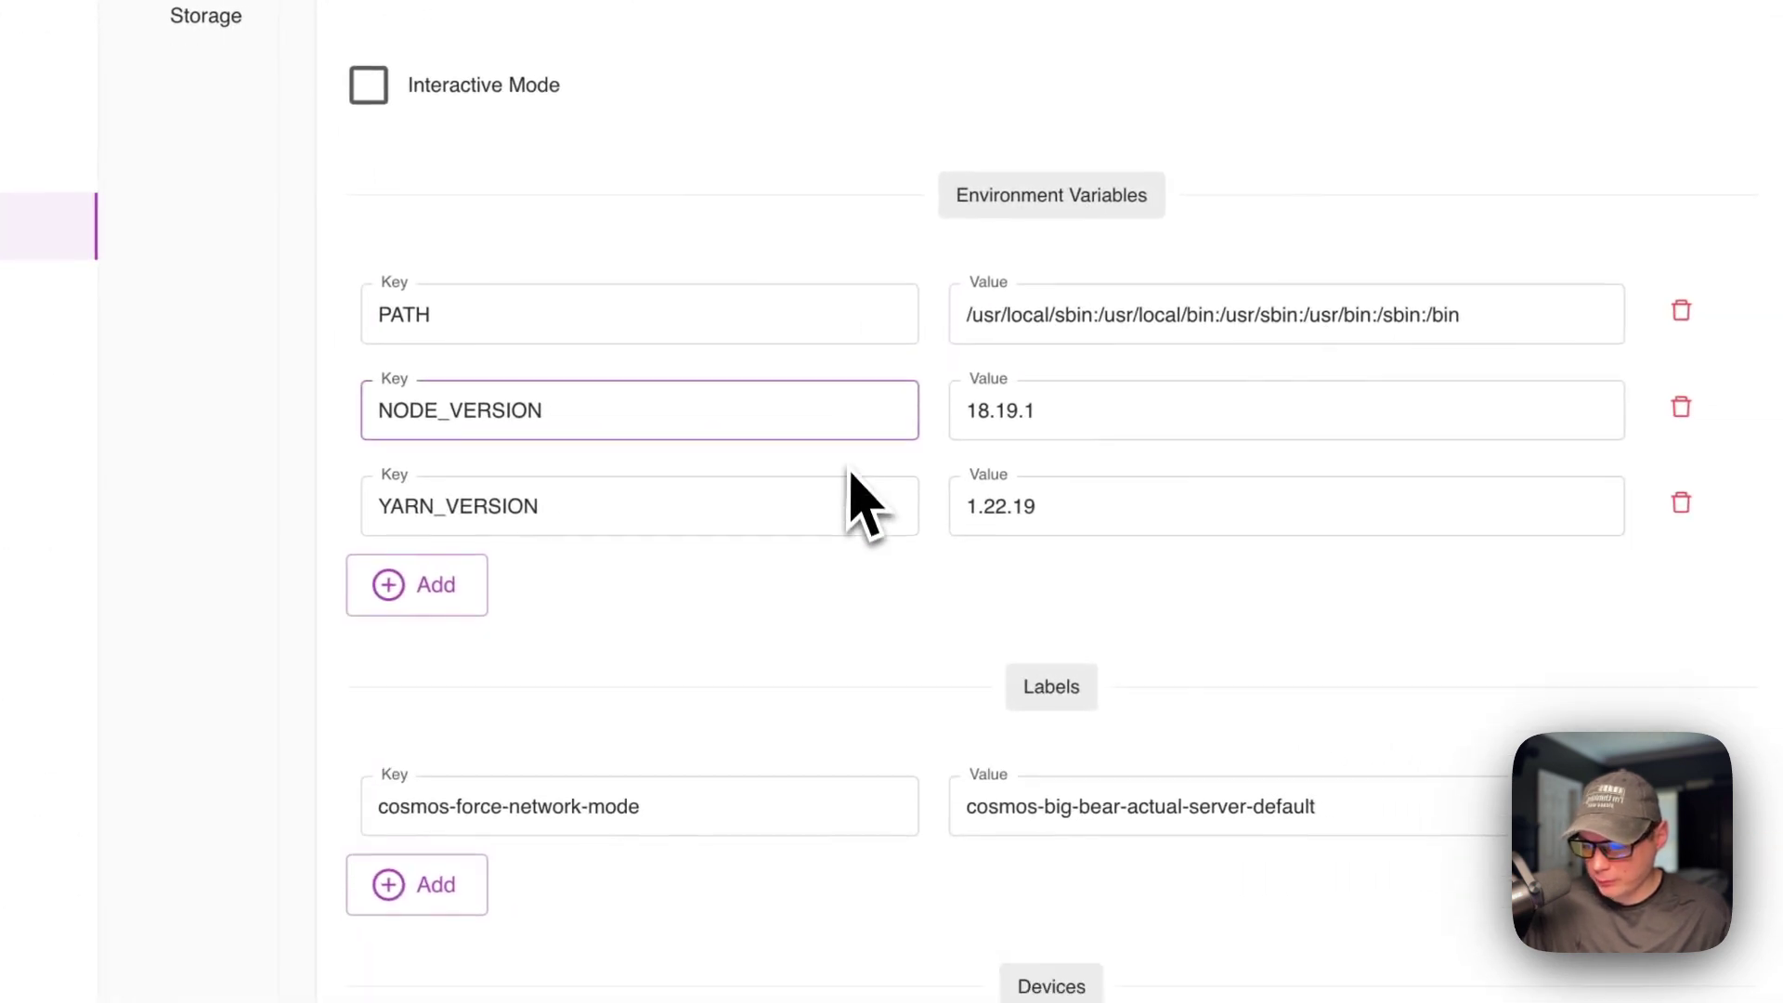
left_click(956, 821)
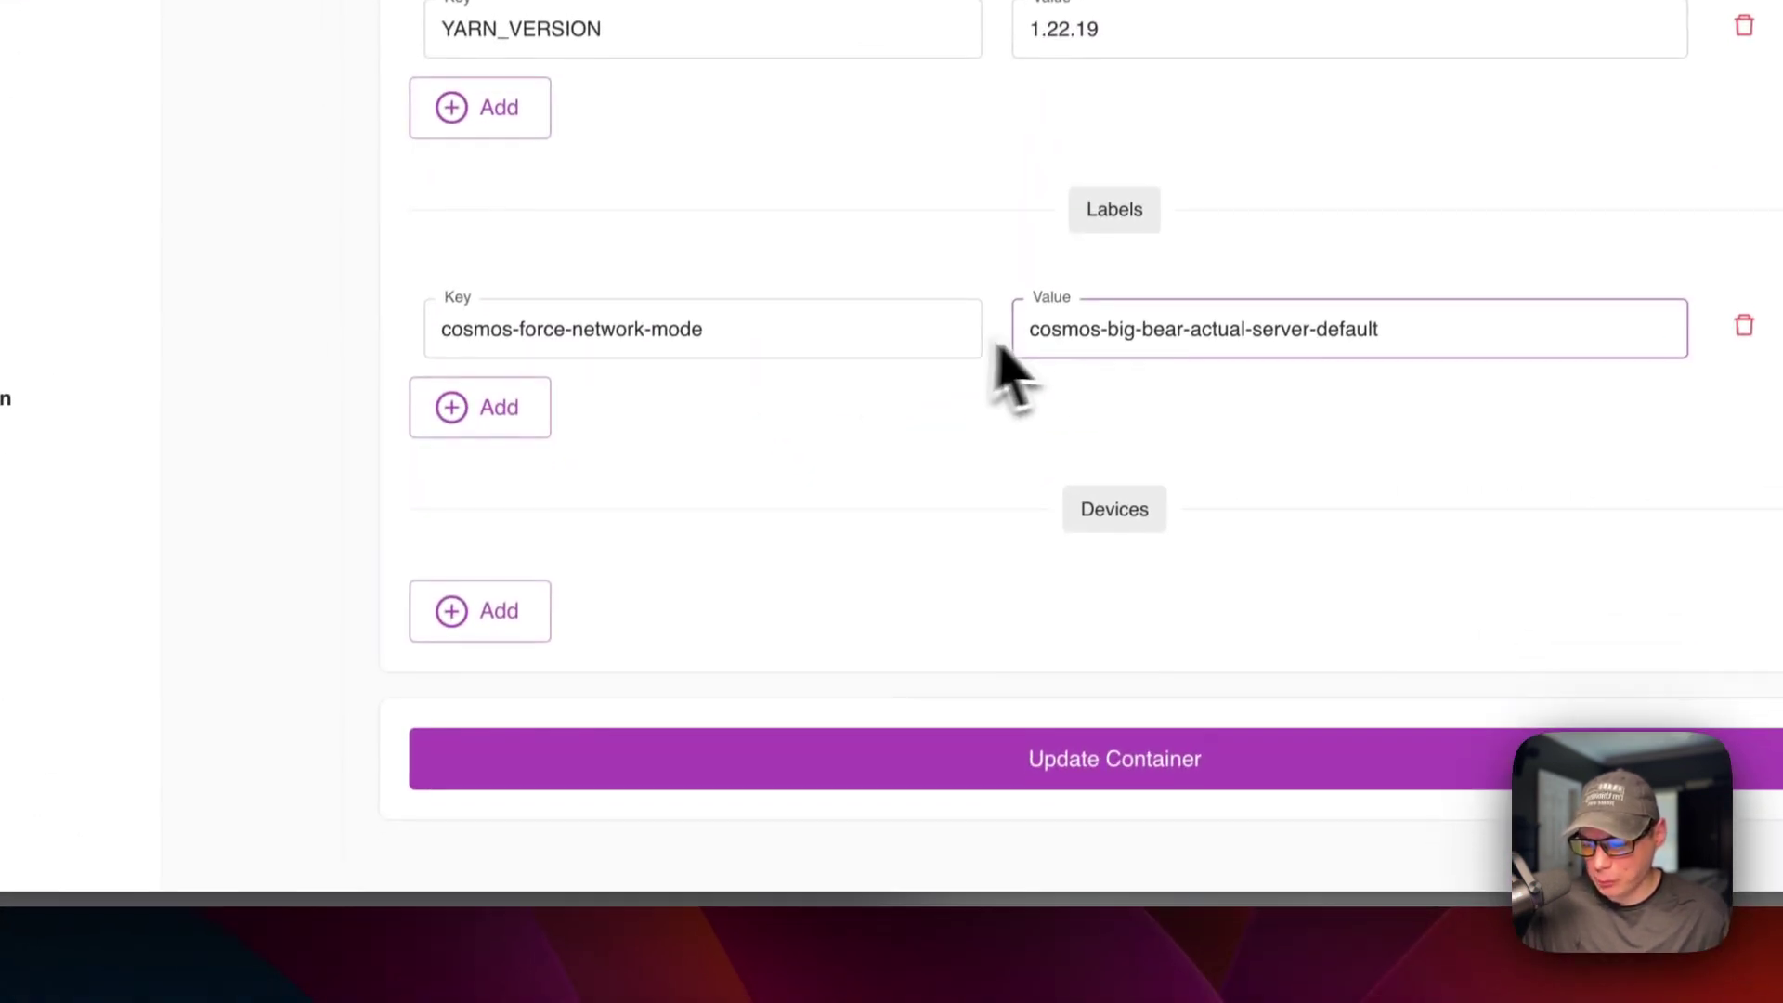
left_click(990, 350)
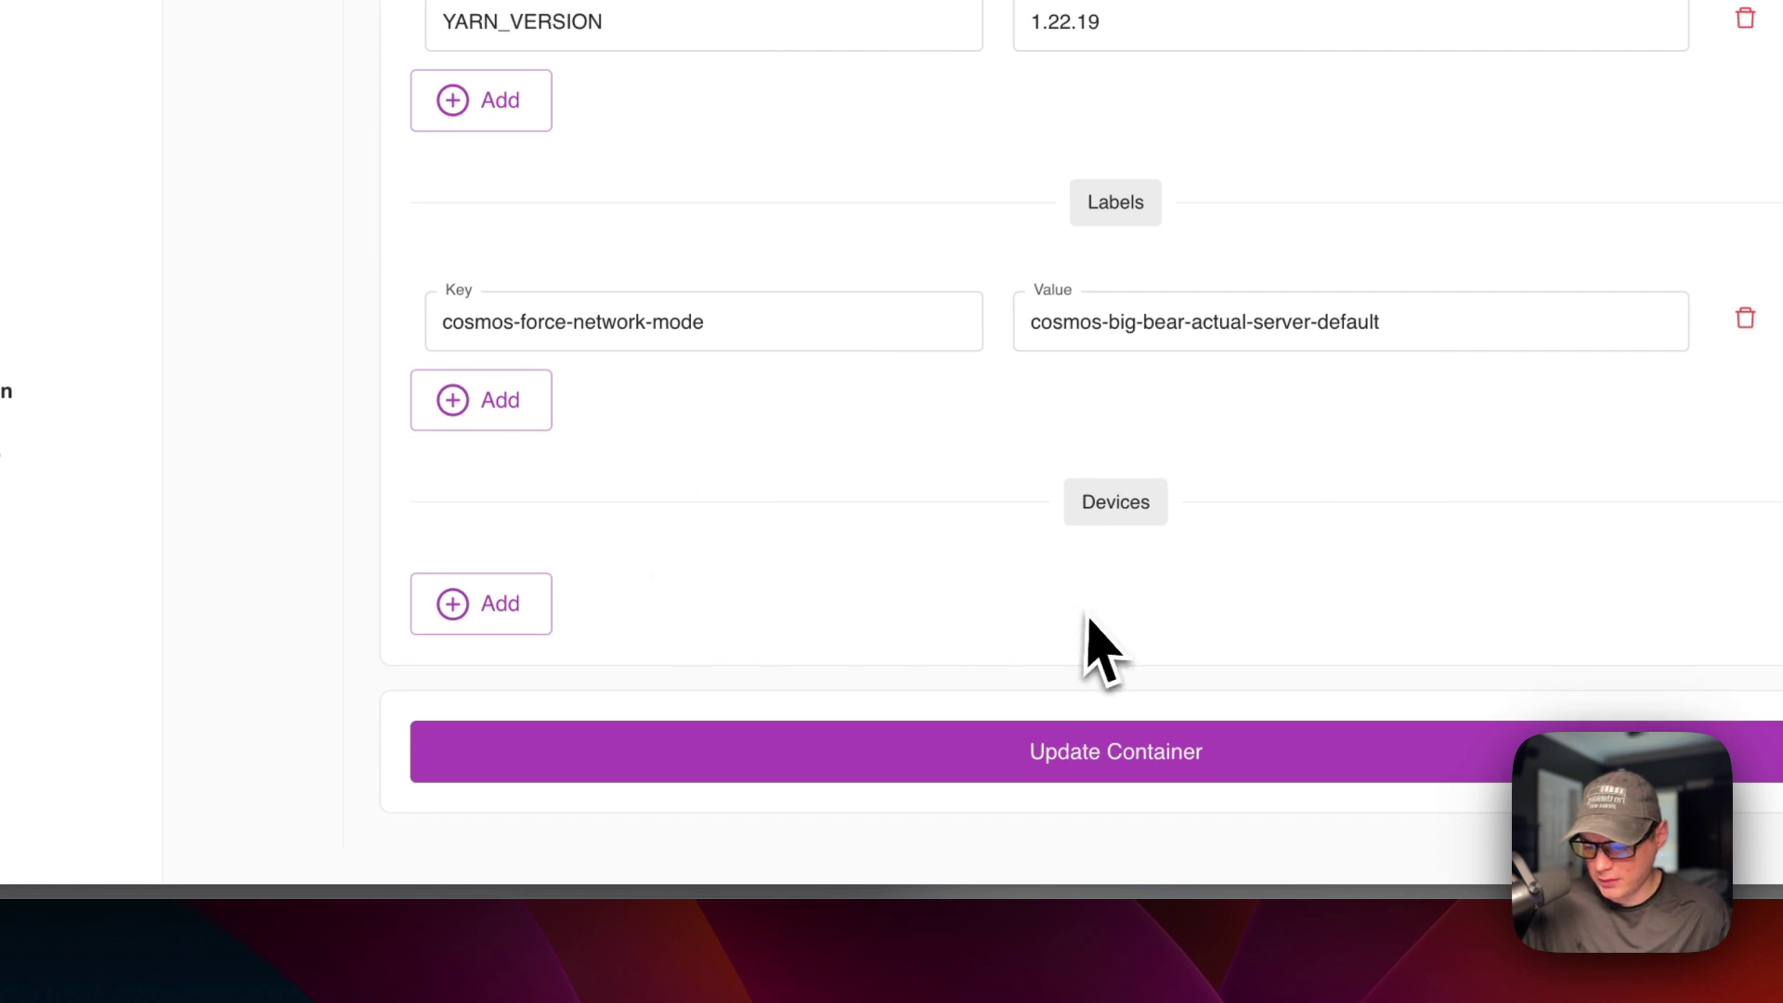
scroll(1074, 748, "right", 2)
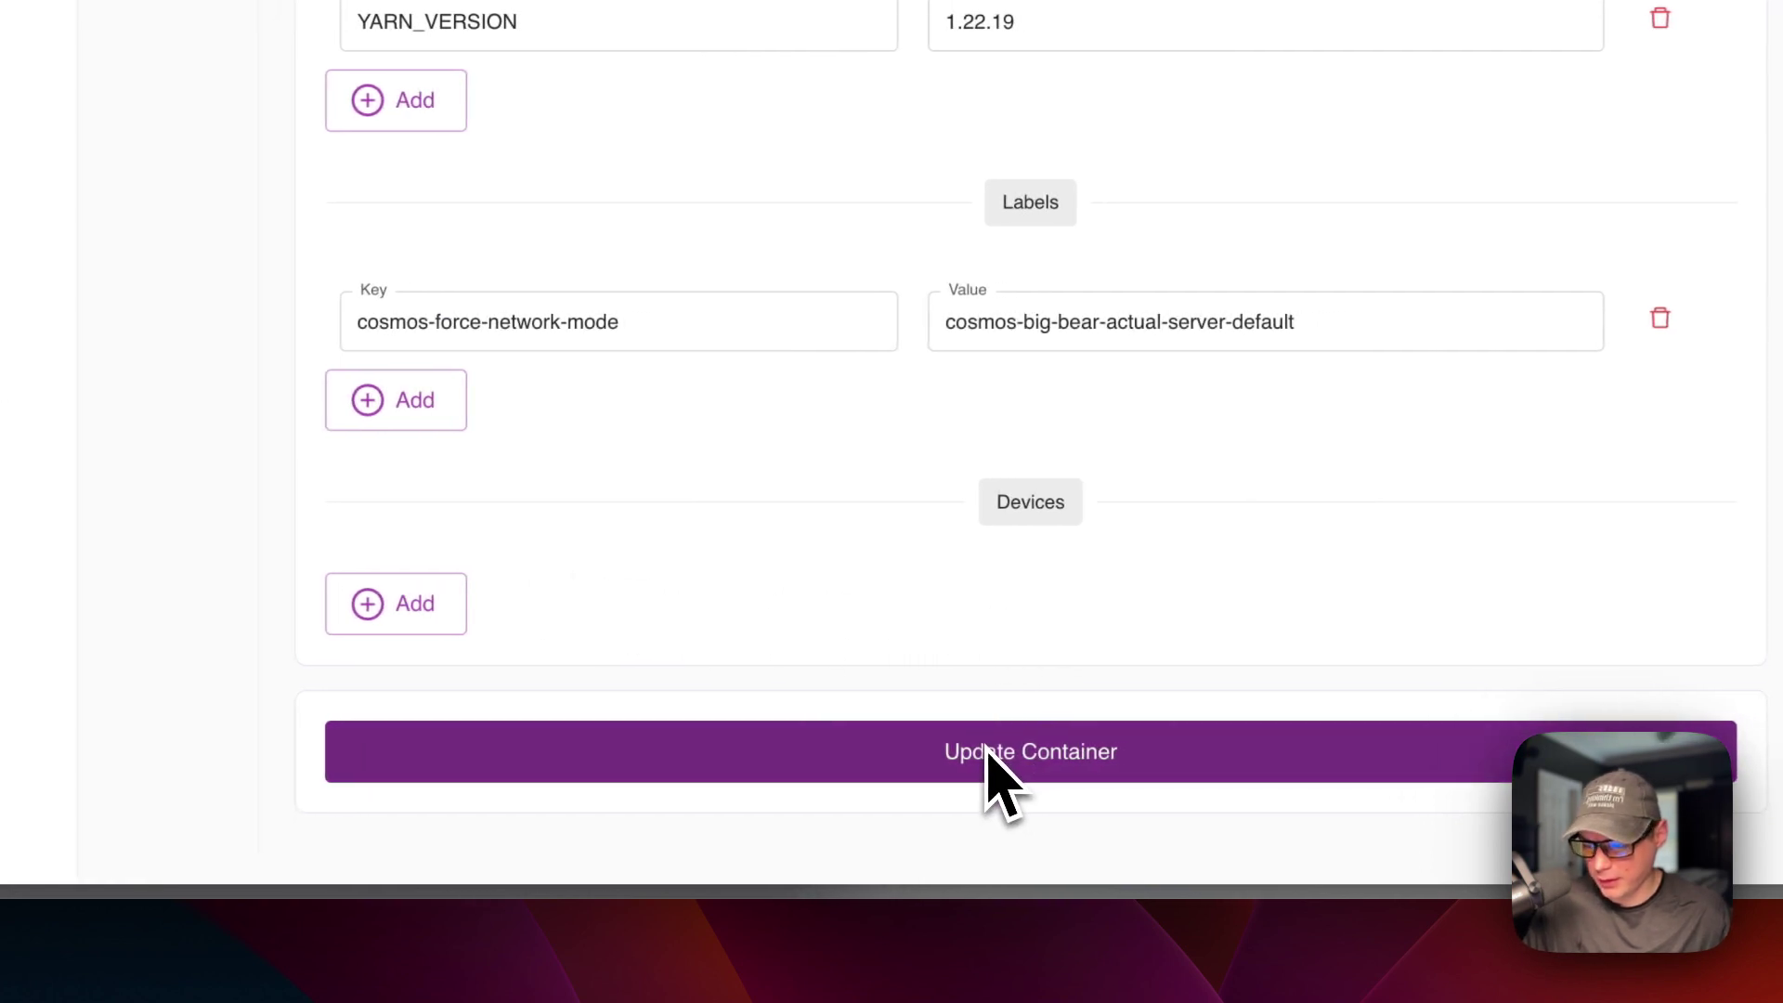
left_click(989, 754)
left_click(530, 510)
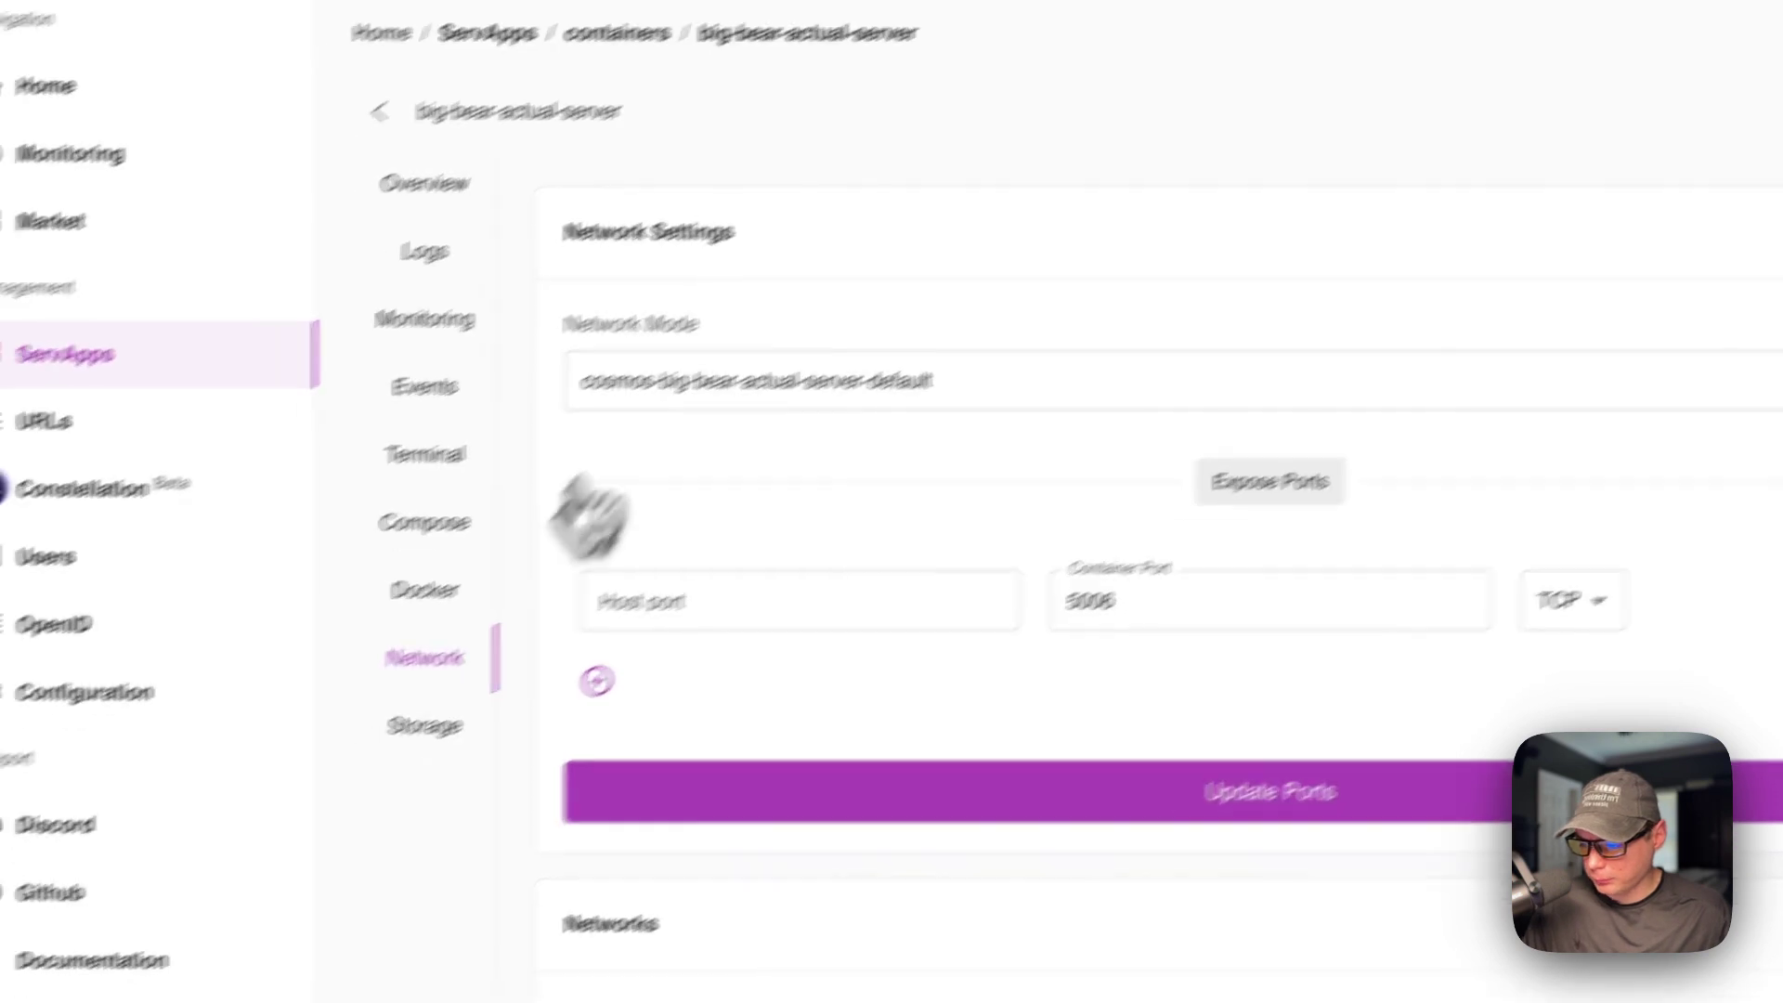
left_click(425, 725)
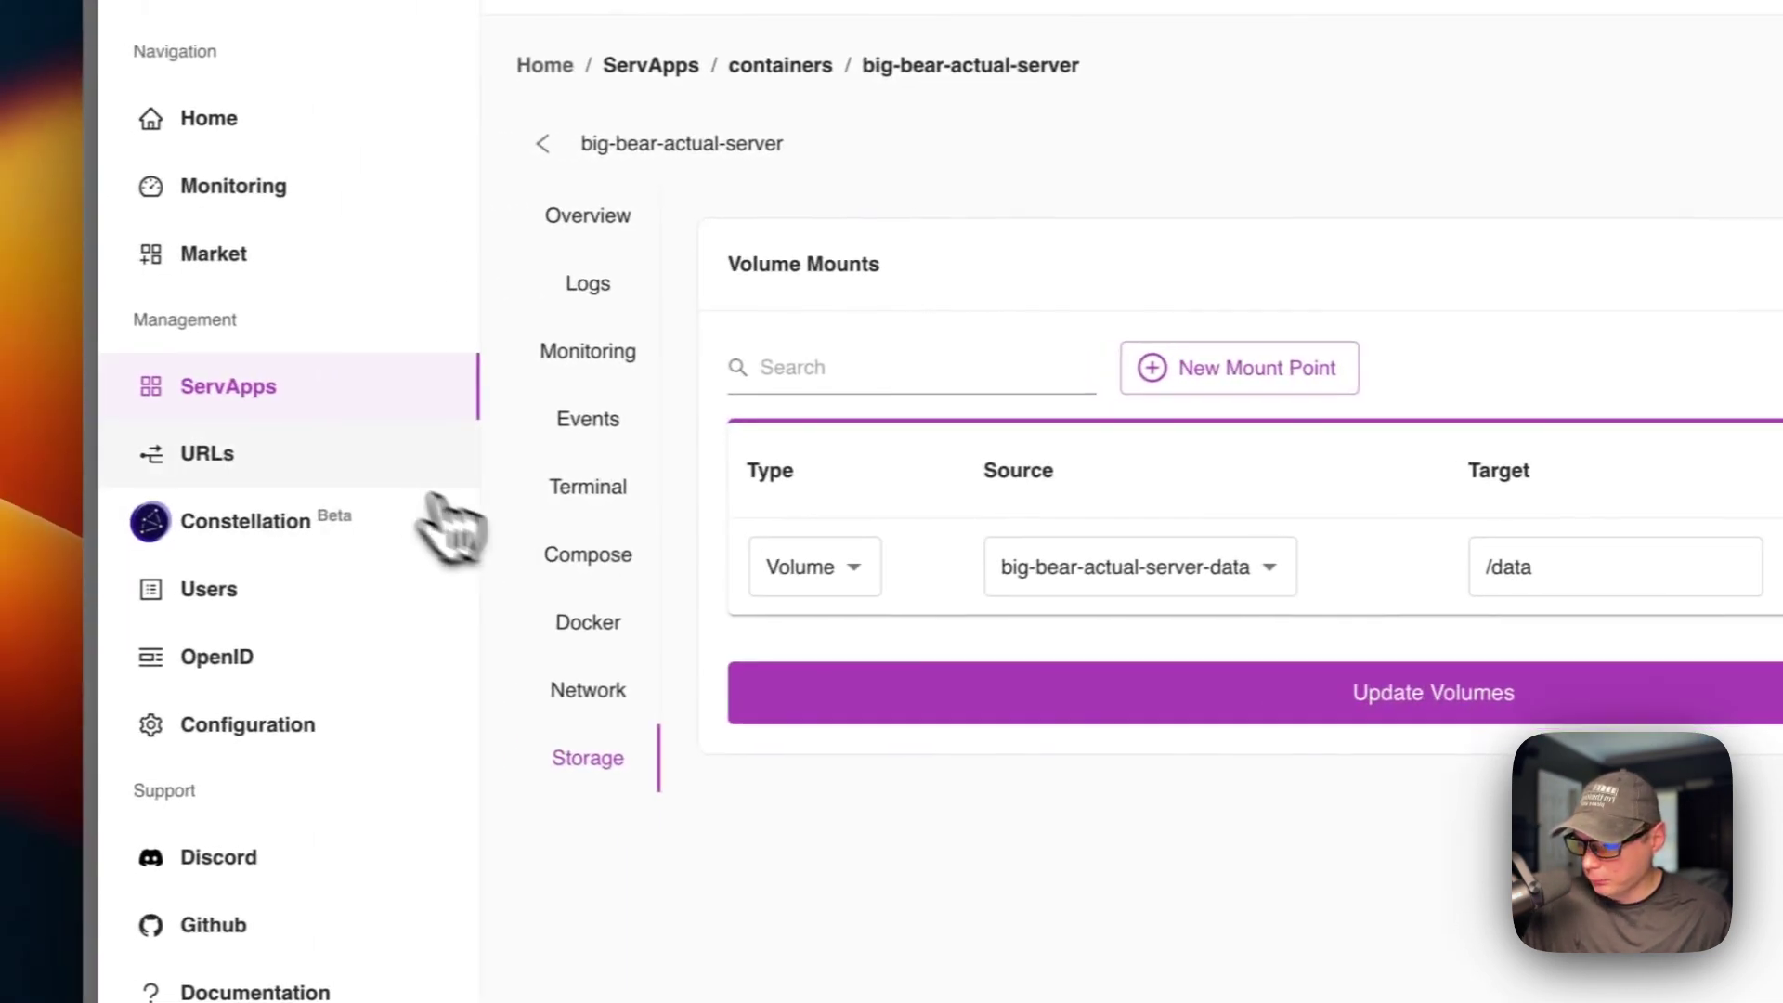
Open the Actual Budget route from the URLs list and select its target port 5006
left_click(455, 446)
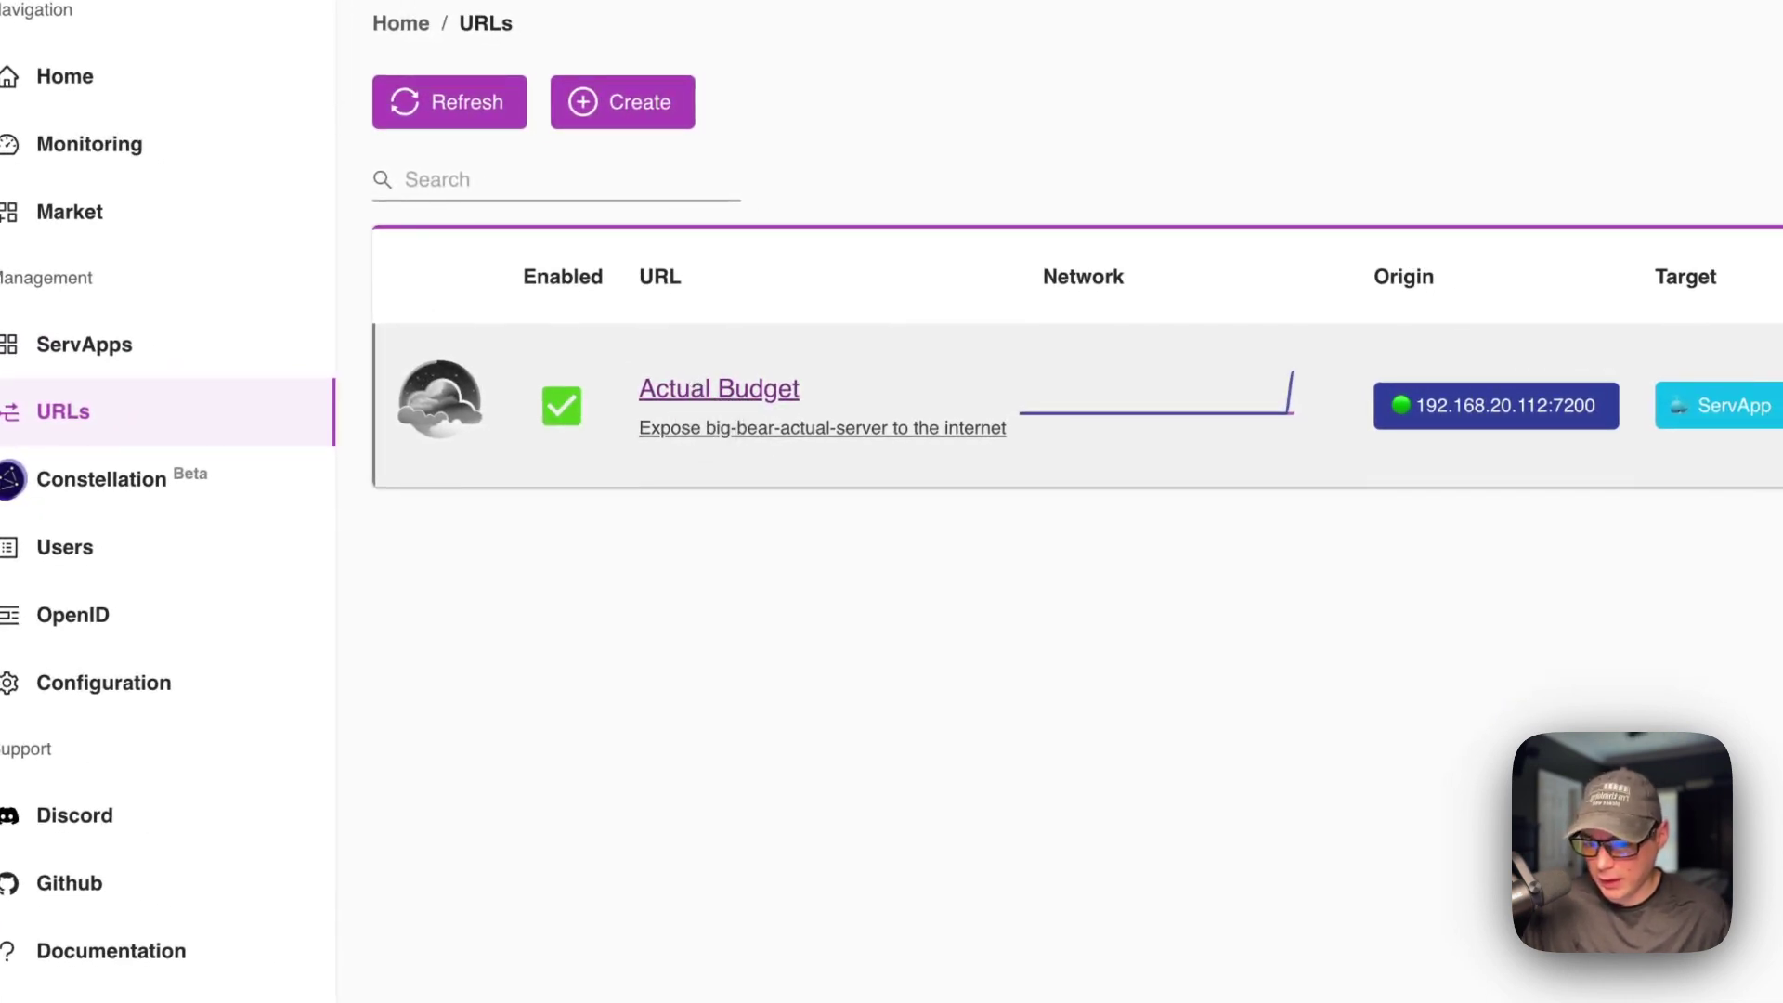
left_click(695, 390)
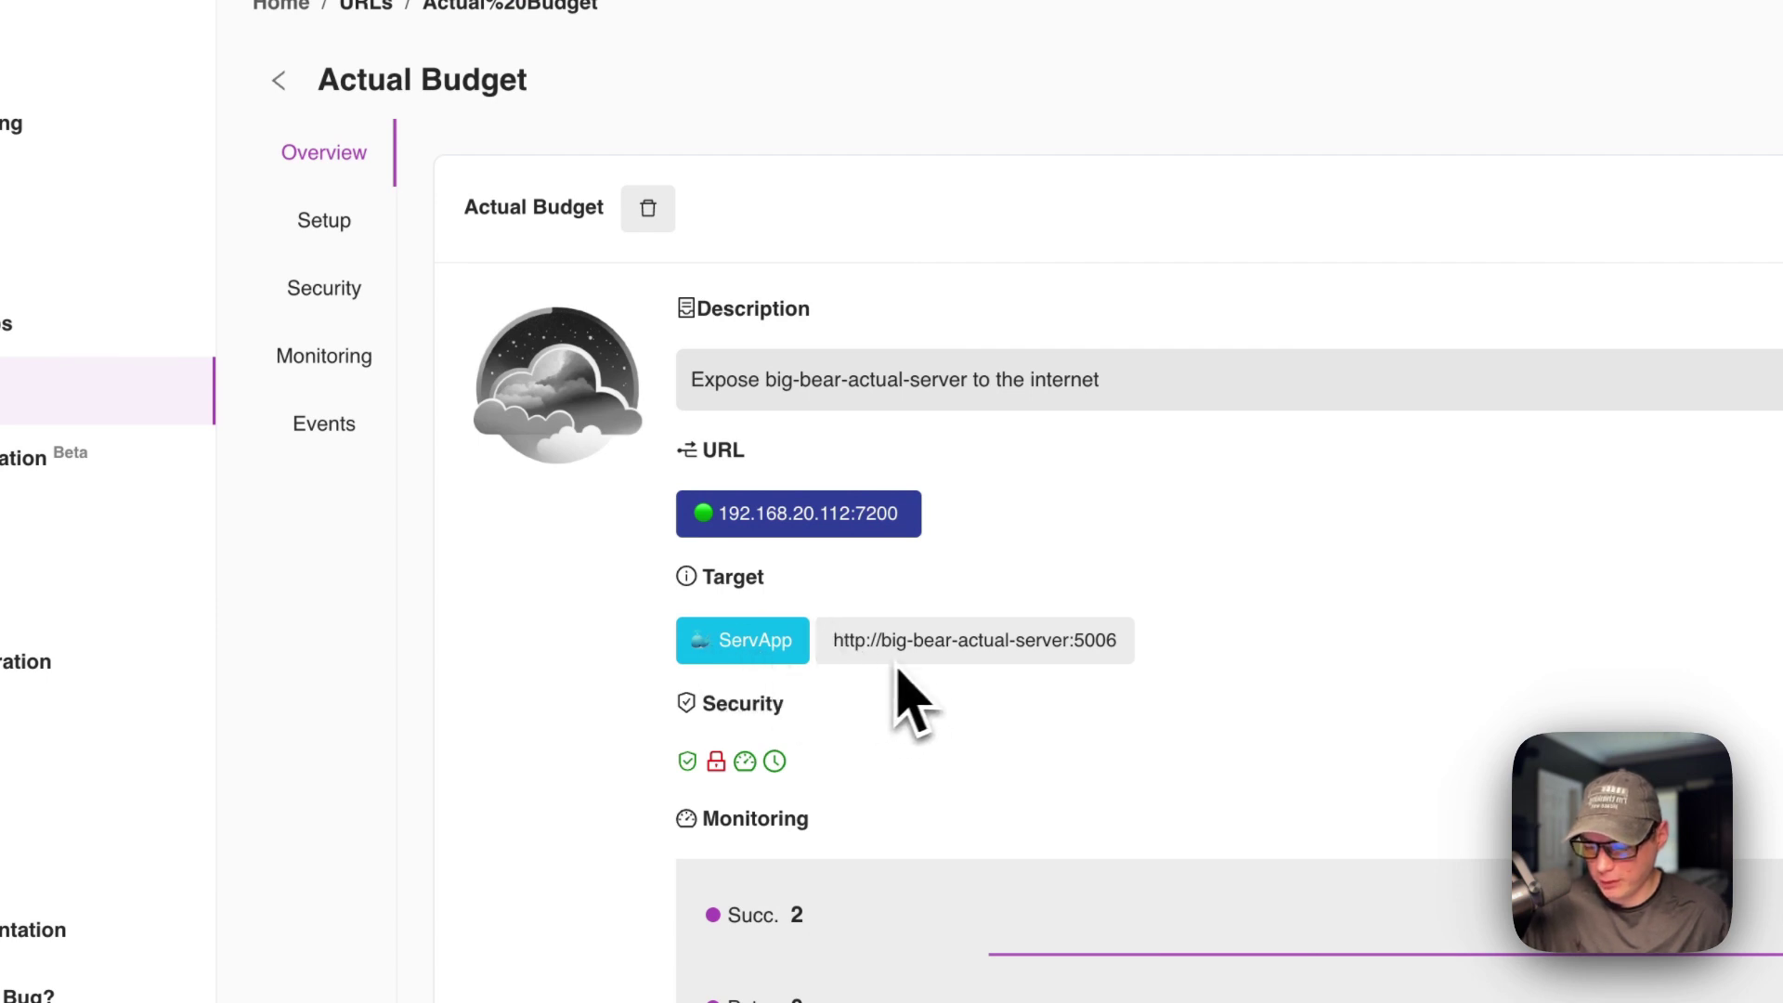
double_click(1096, 642)
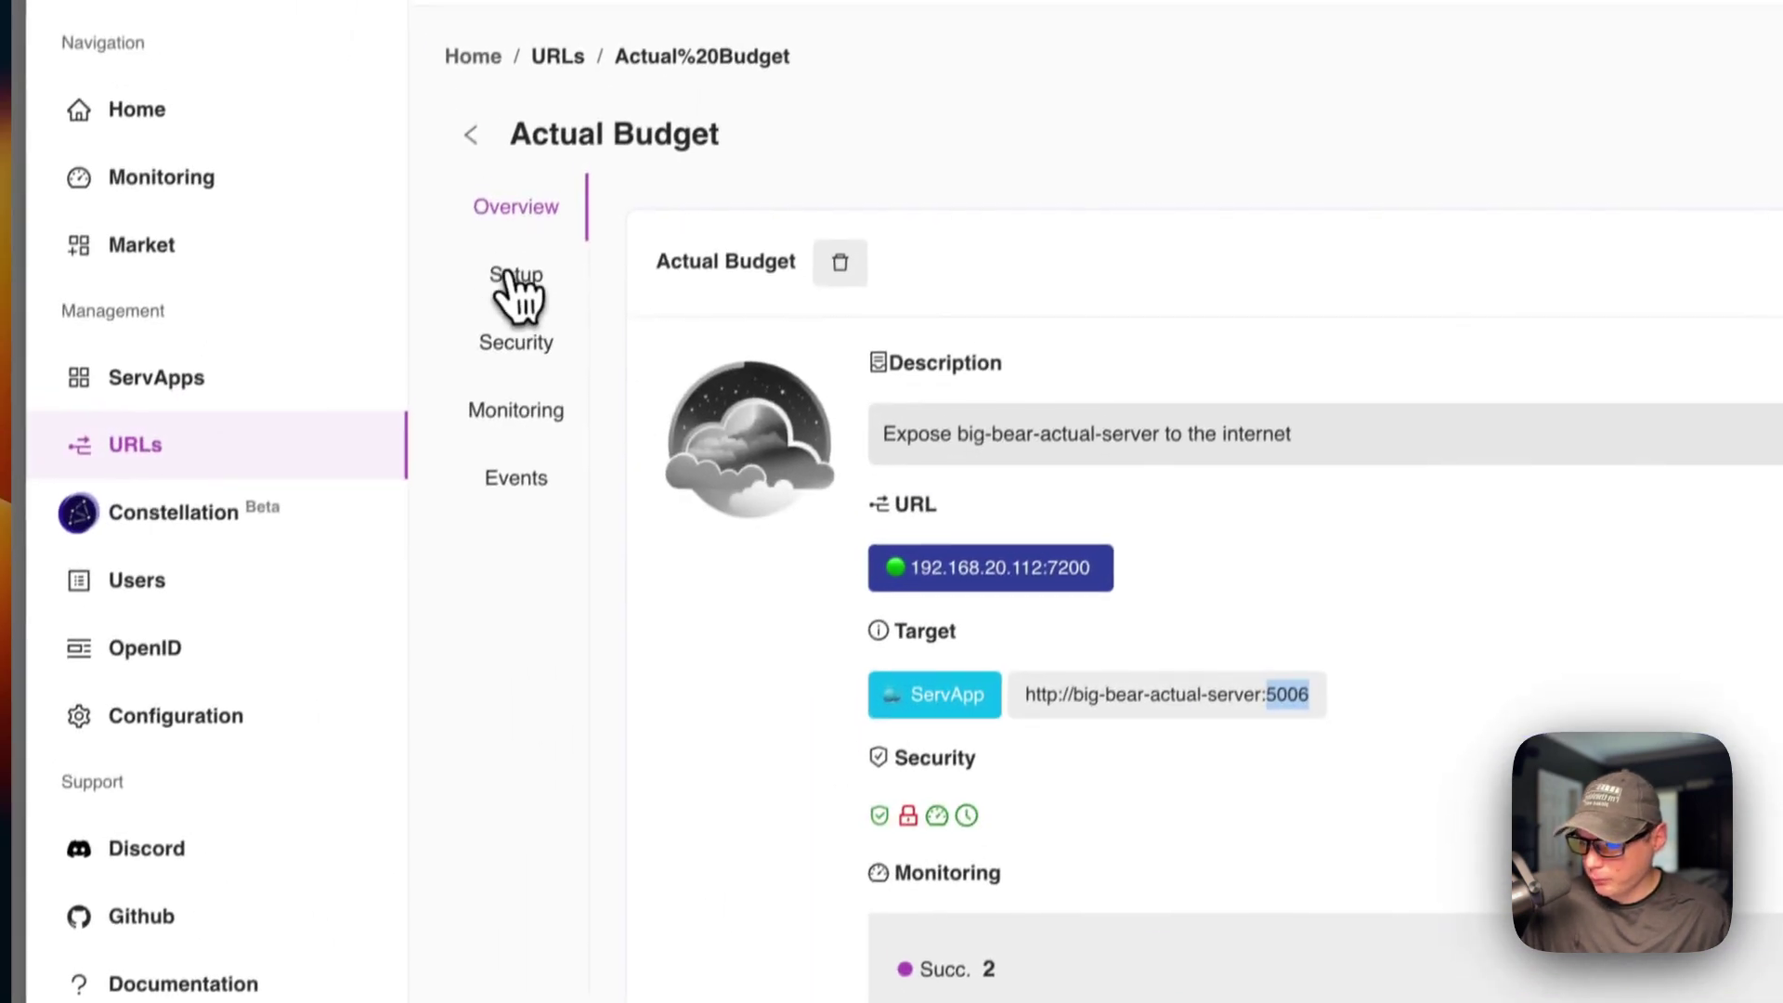
Open the route's setup form, keeping mode ServApp - Docker Container and target /big-bear-actual-server
left_click(511, 279)
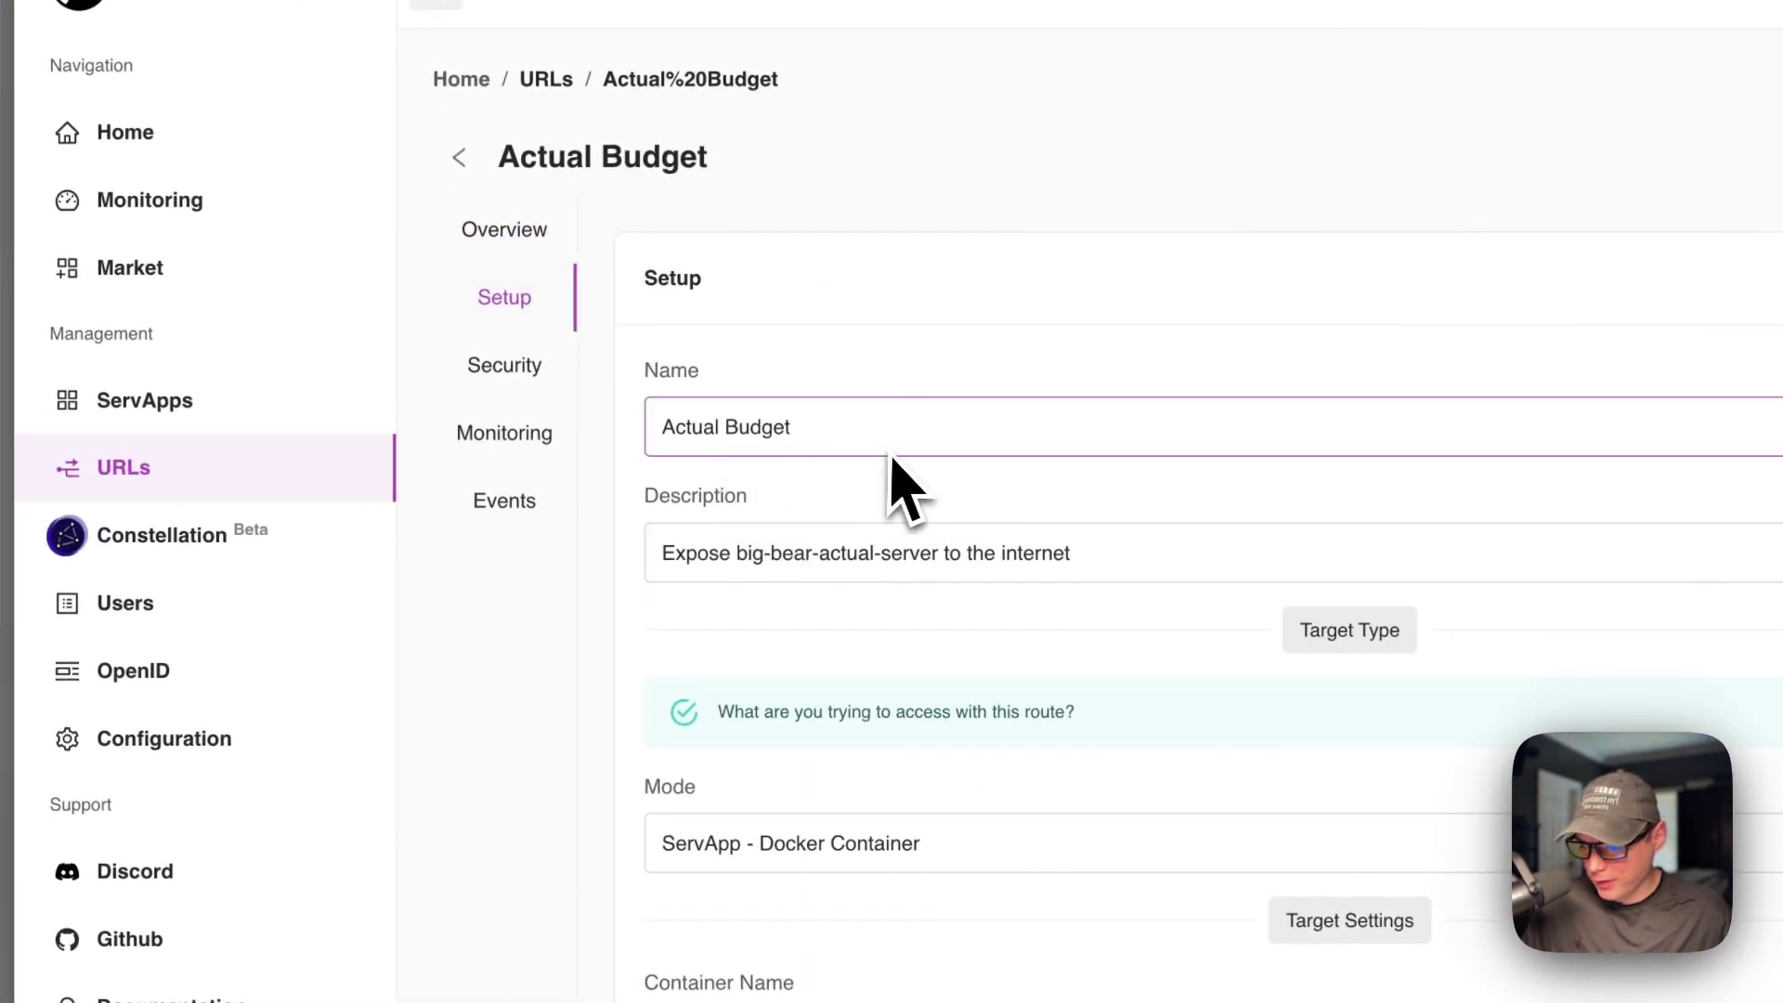
scroll(892, 650, "down", 4)
left_click(840, 506)
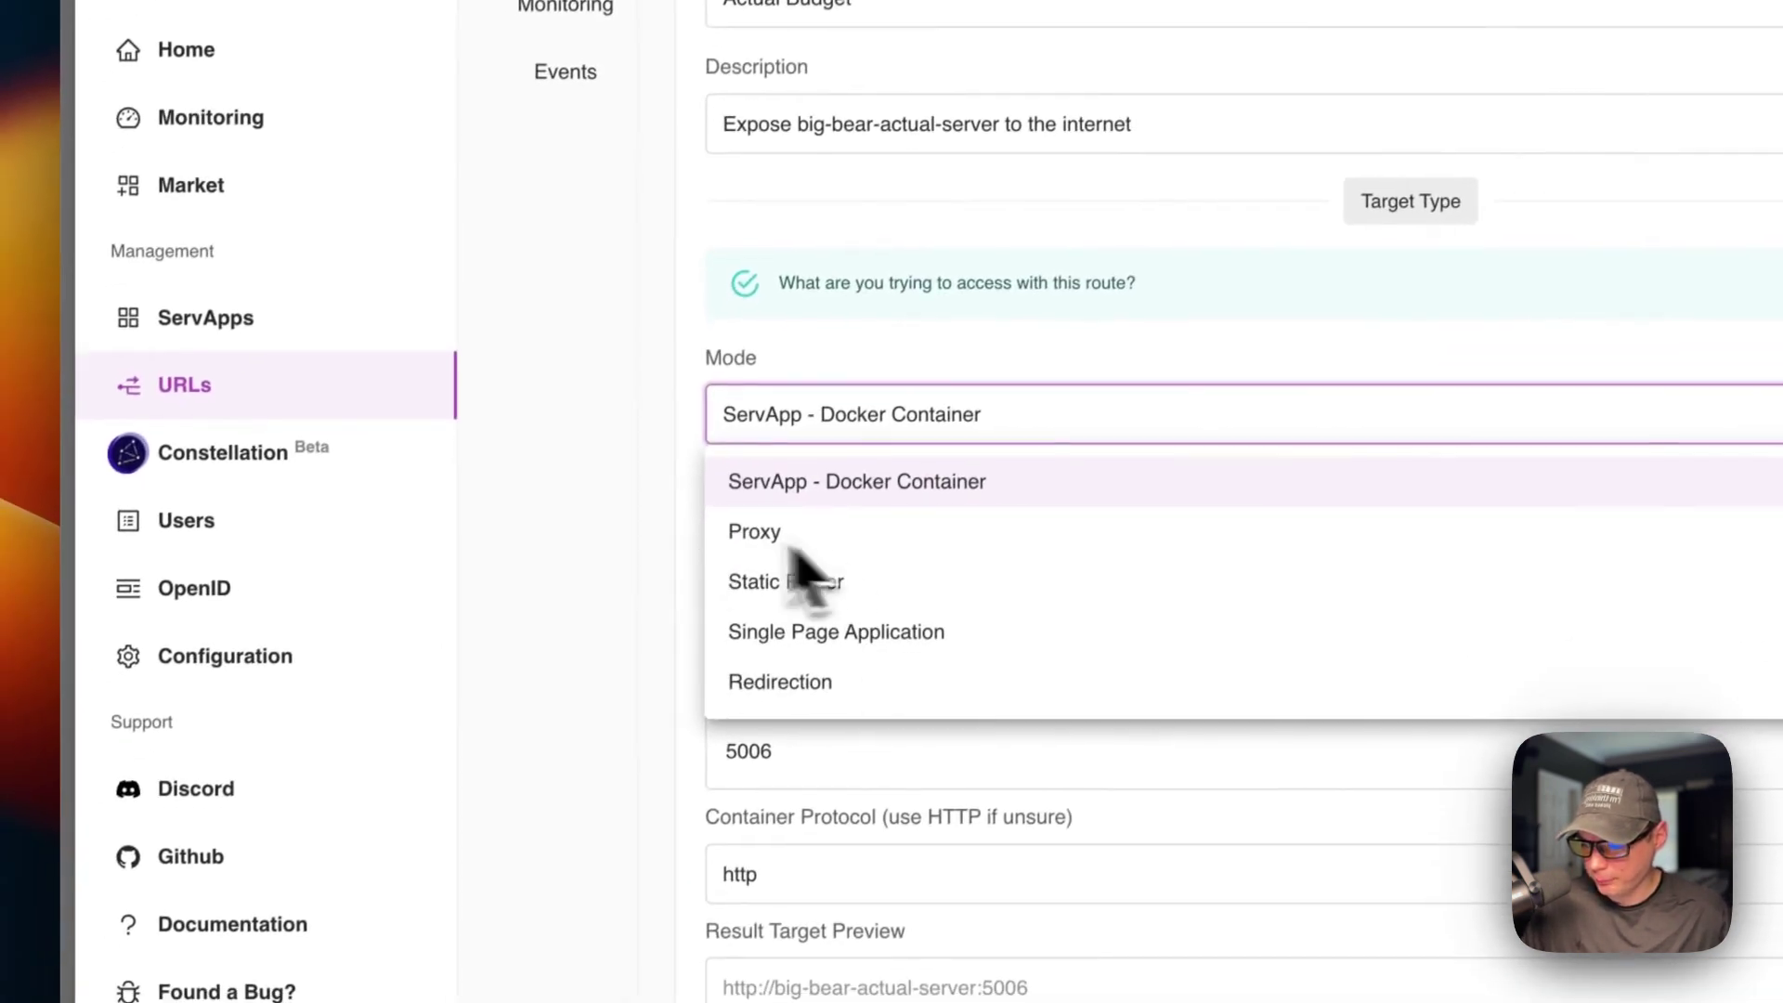
left_click(617, 589)
scroll(651, 572, "down", 2)
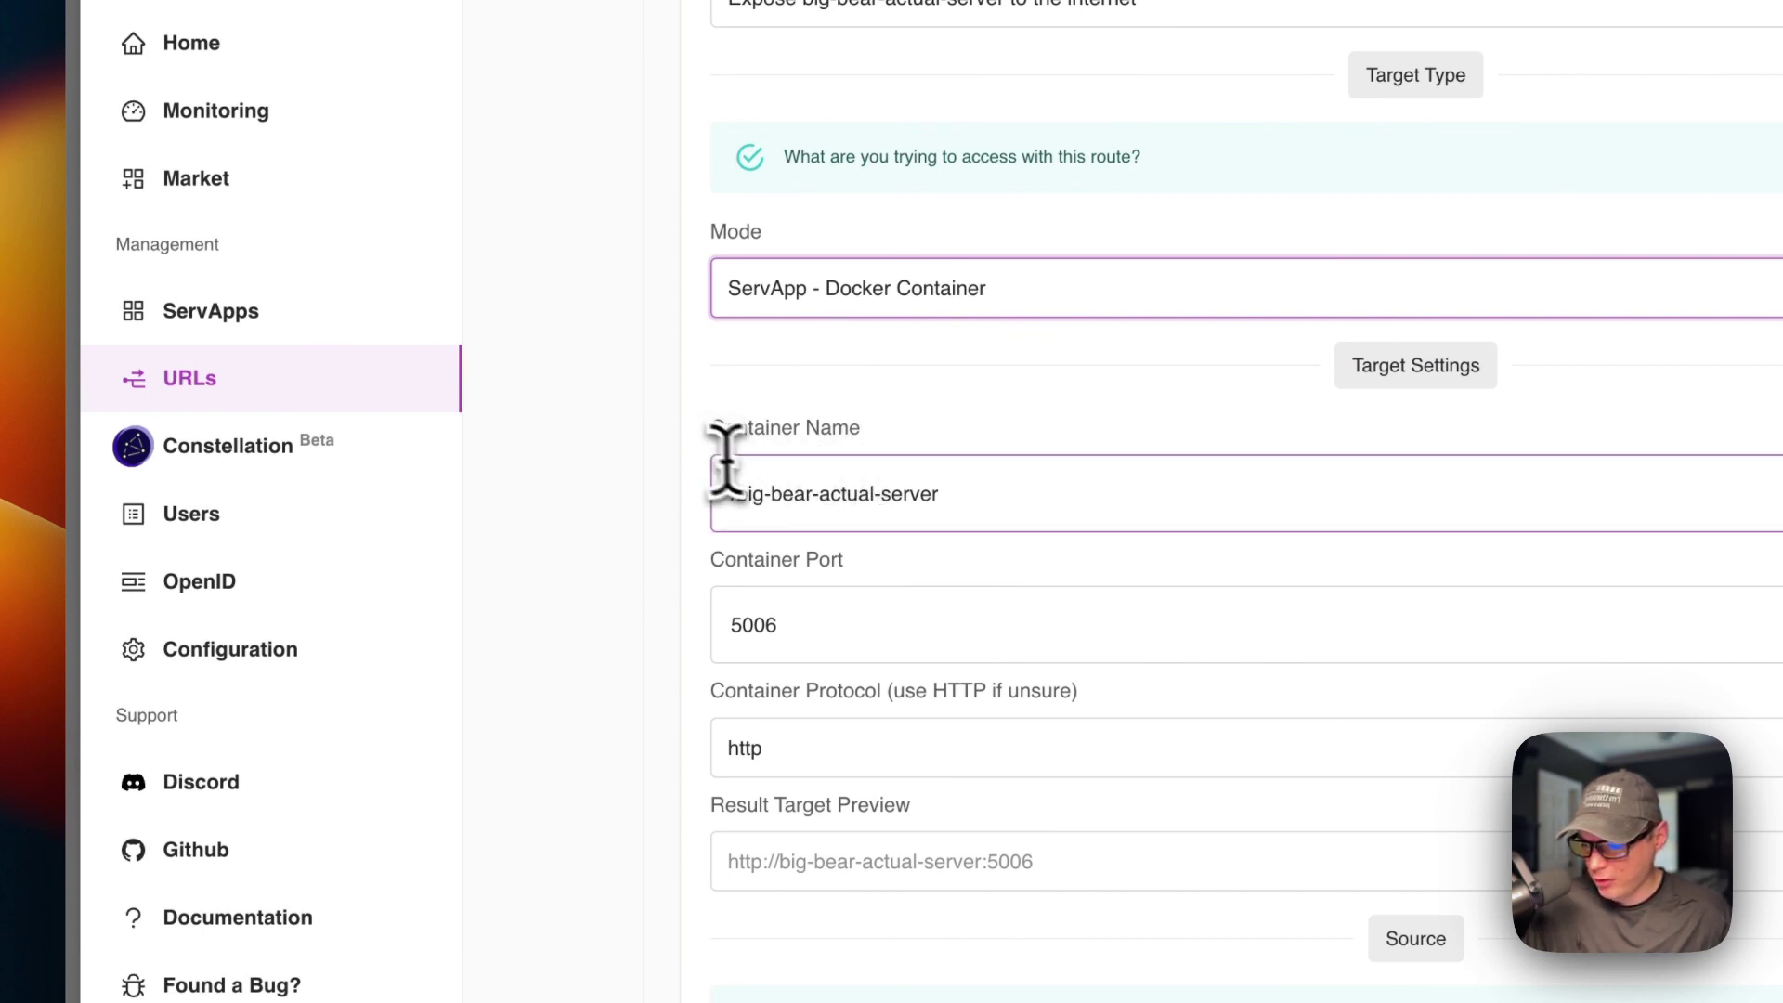
left_click(817, 478)
left_click(733, 584)
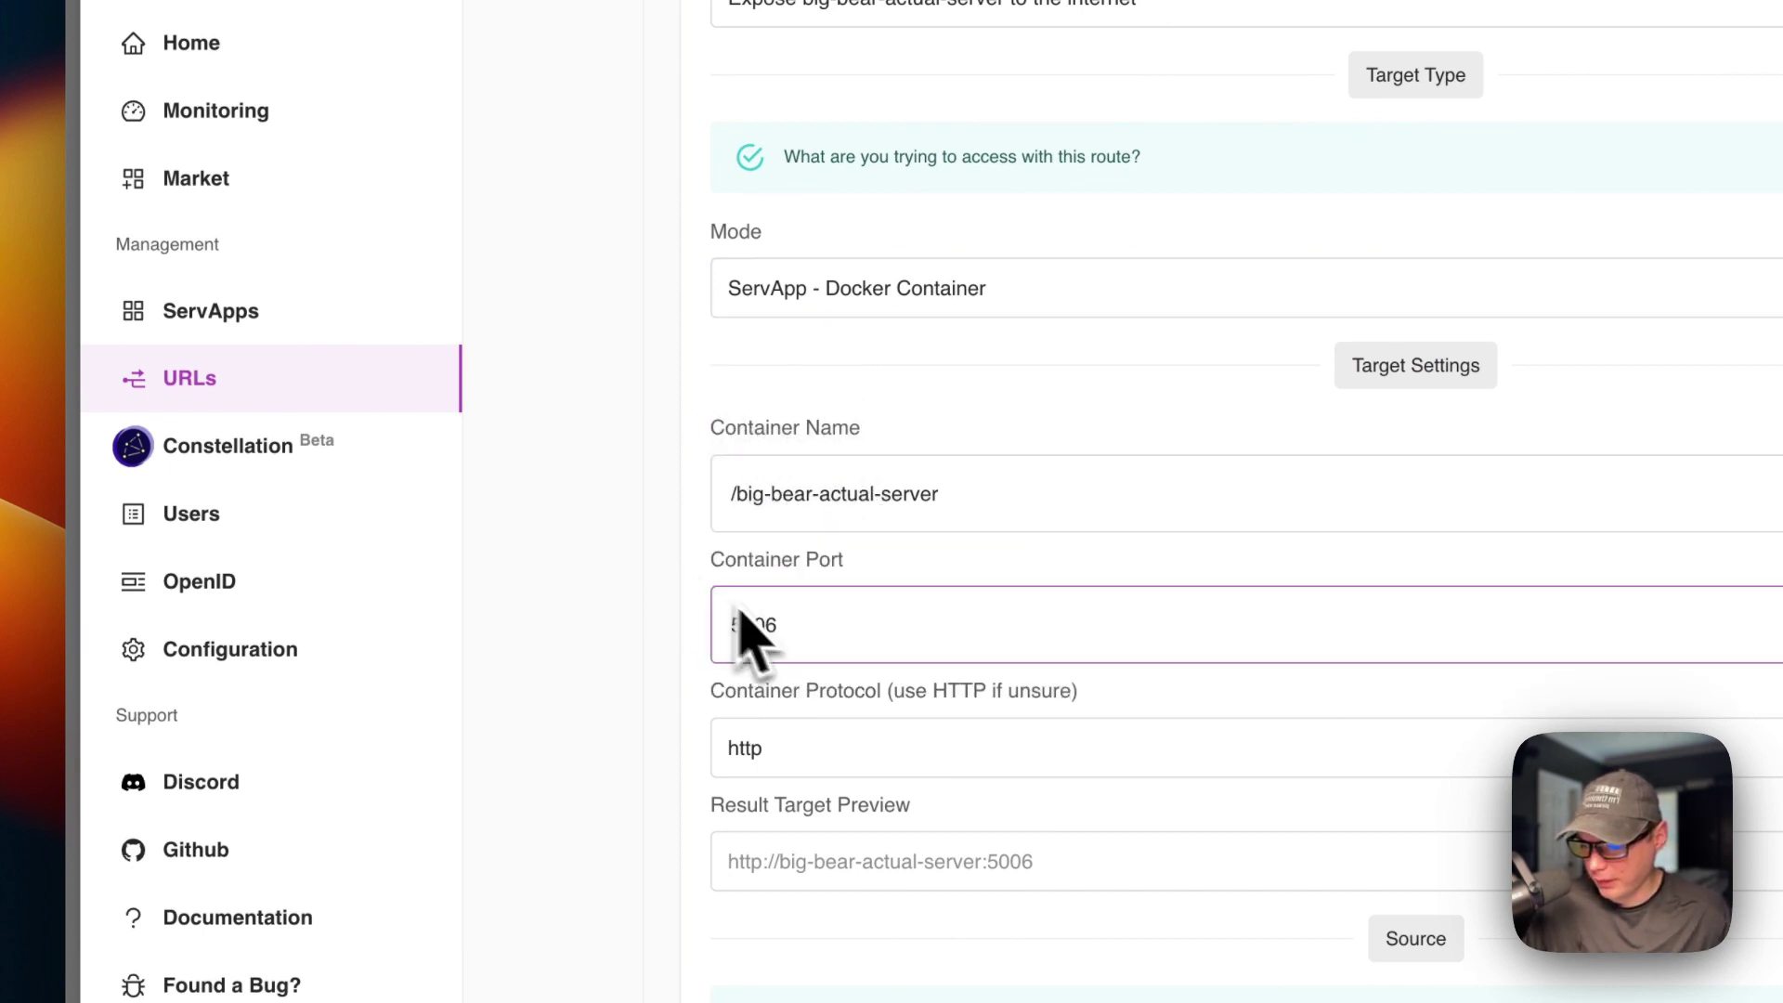
Check the route's host value and expand its Advanced Settings
scroll(846, 674, "down", 3)
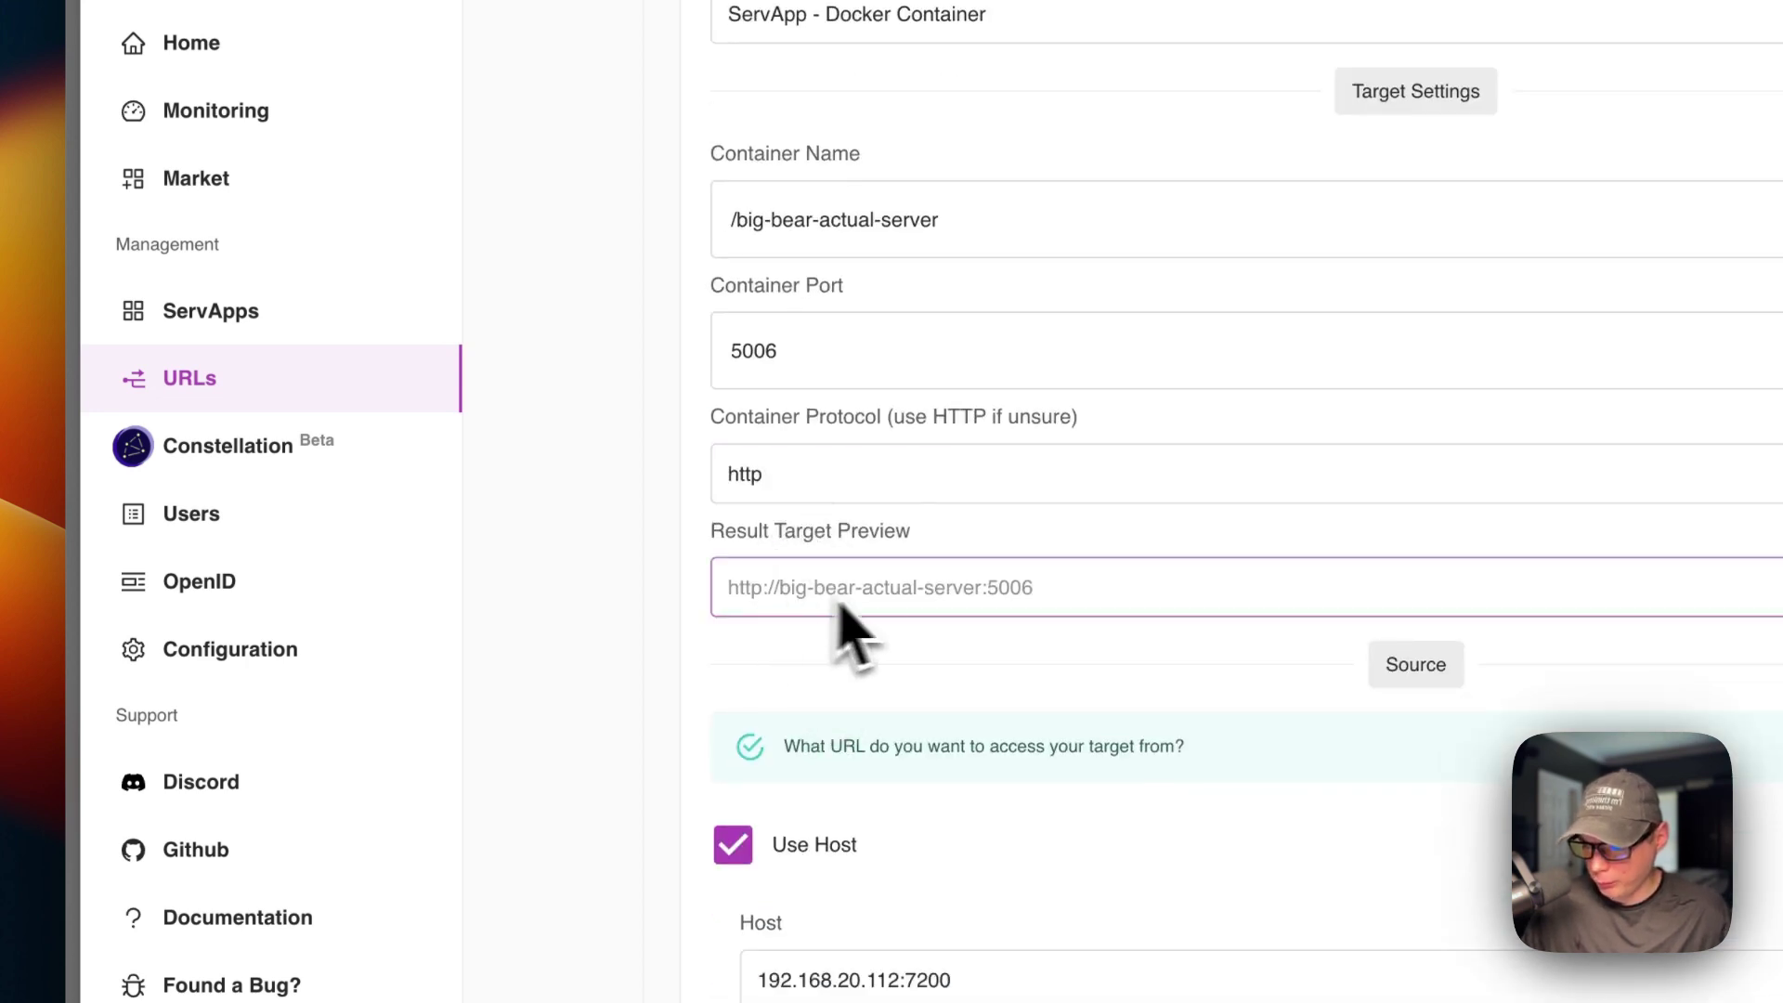
scroll(897, 608, "down", 4)
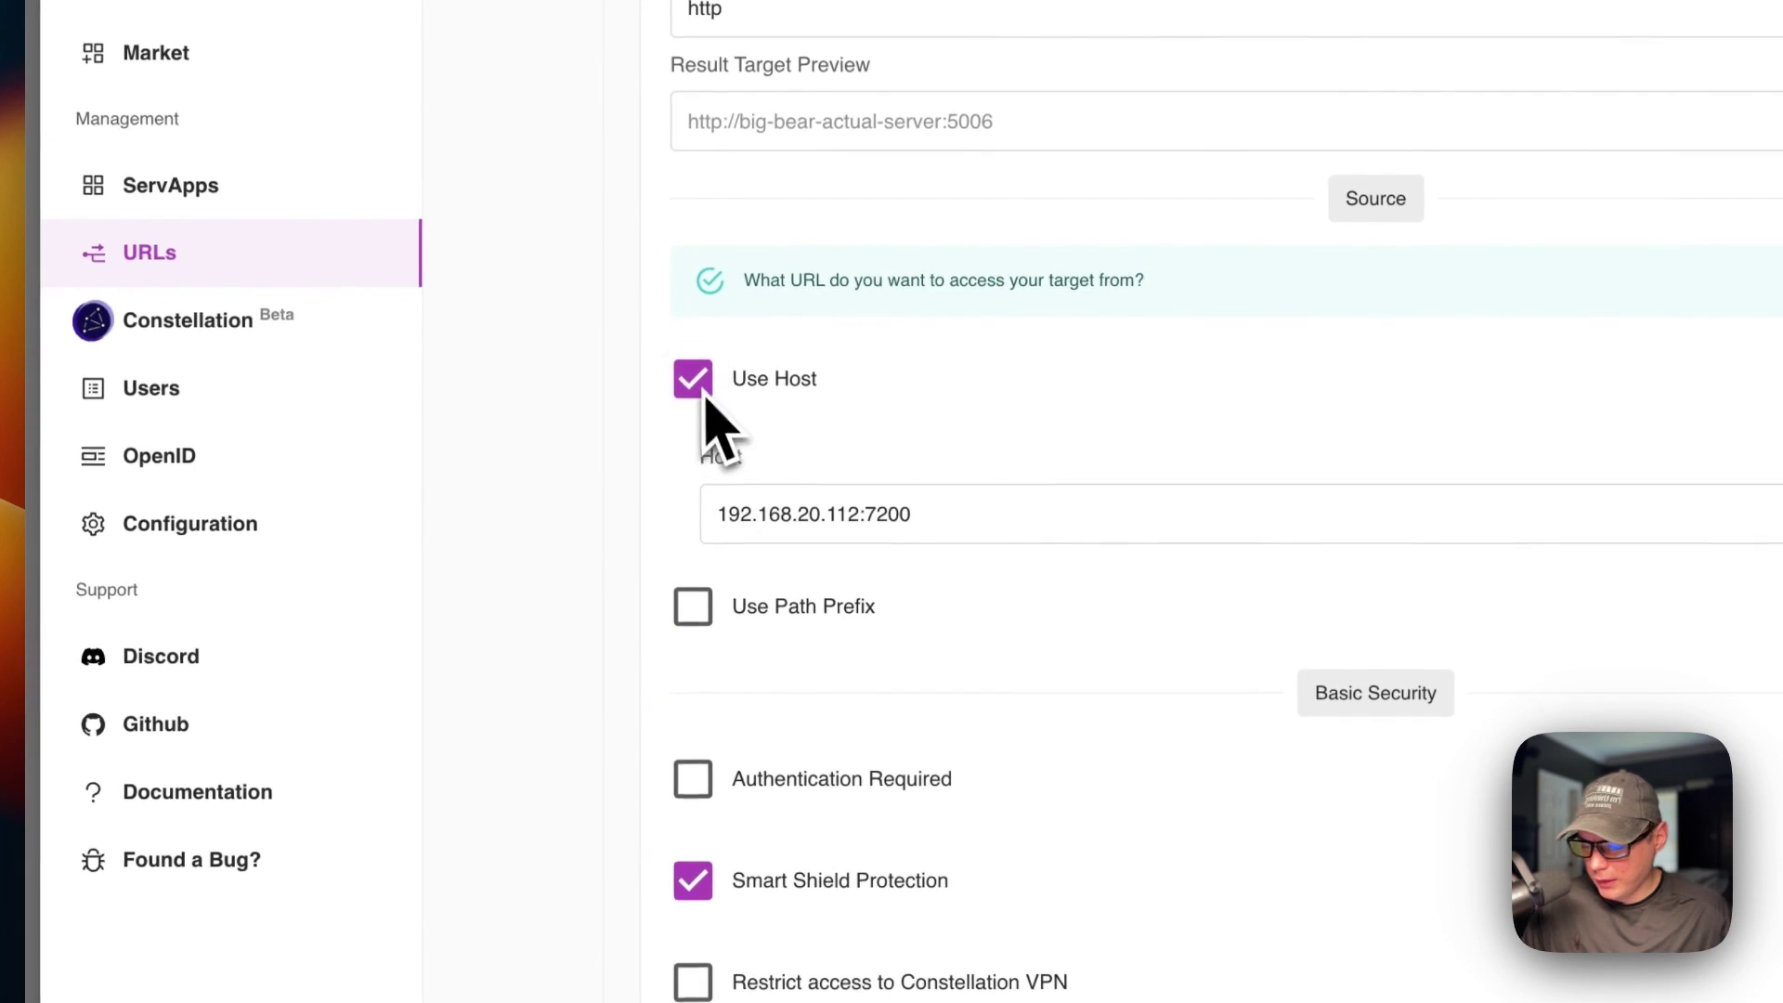
double_click(776, 516)
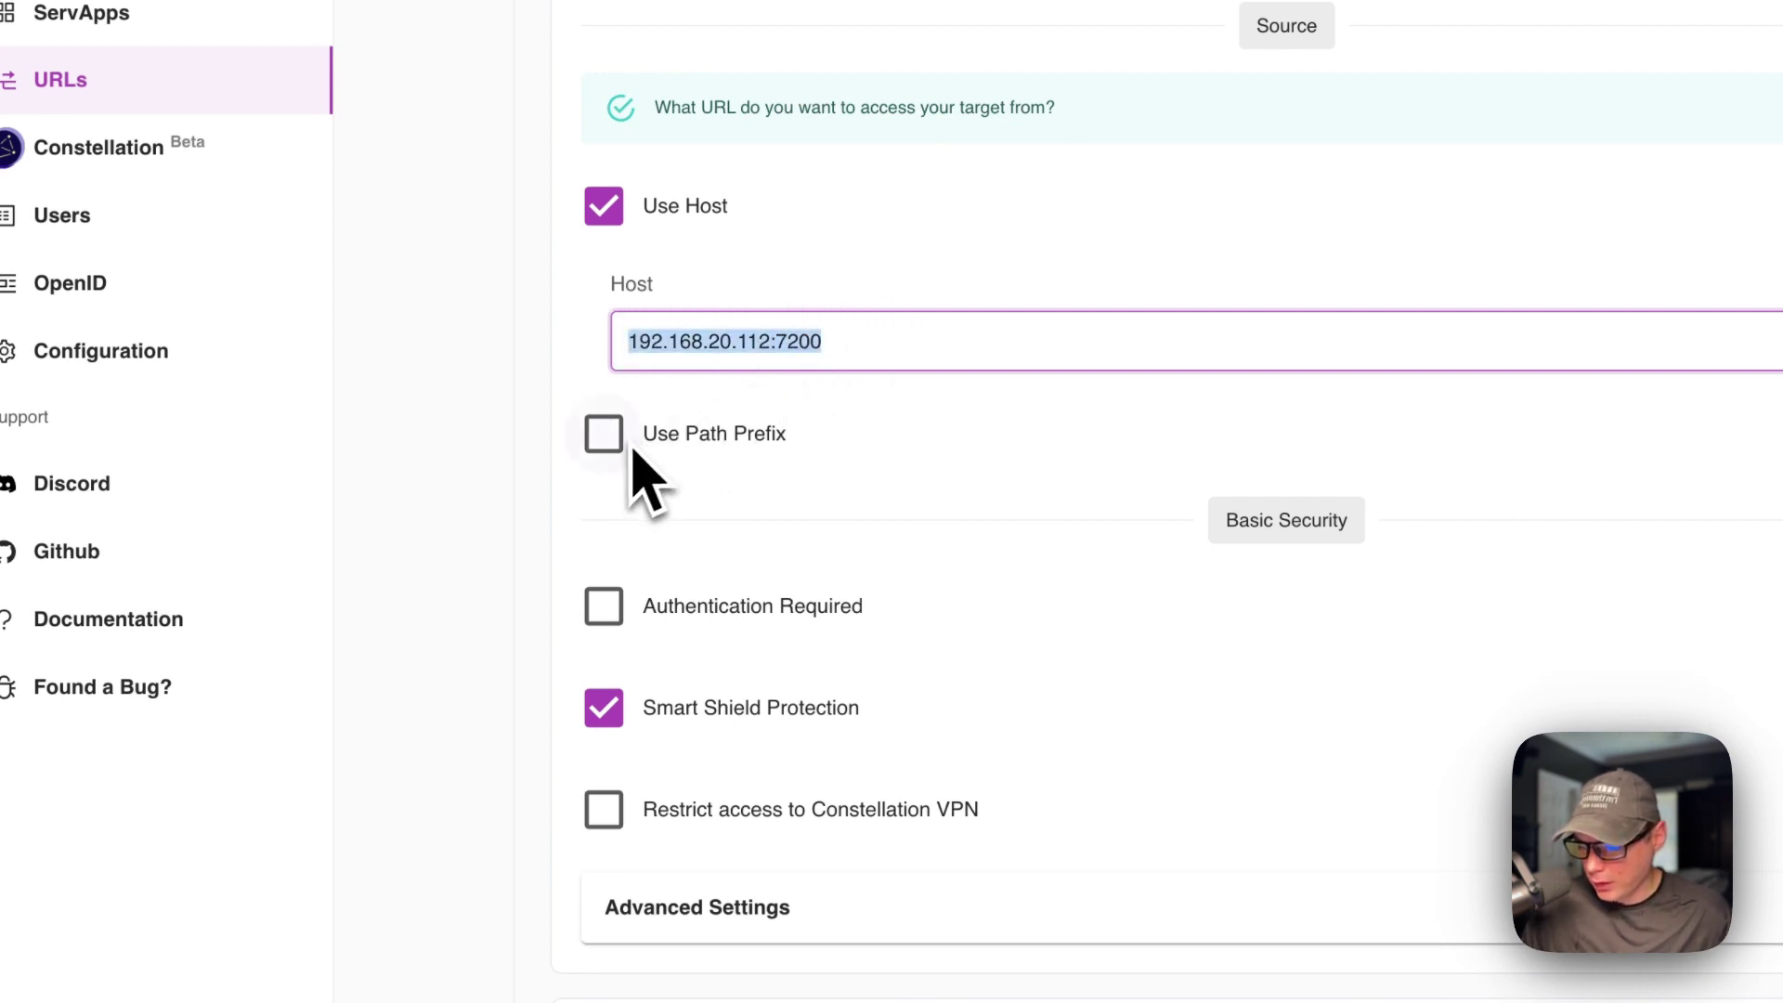
scroll(696, 511, "down", 2)
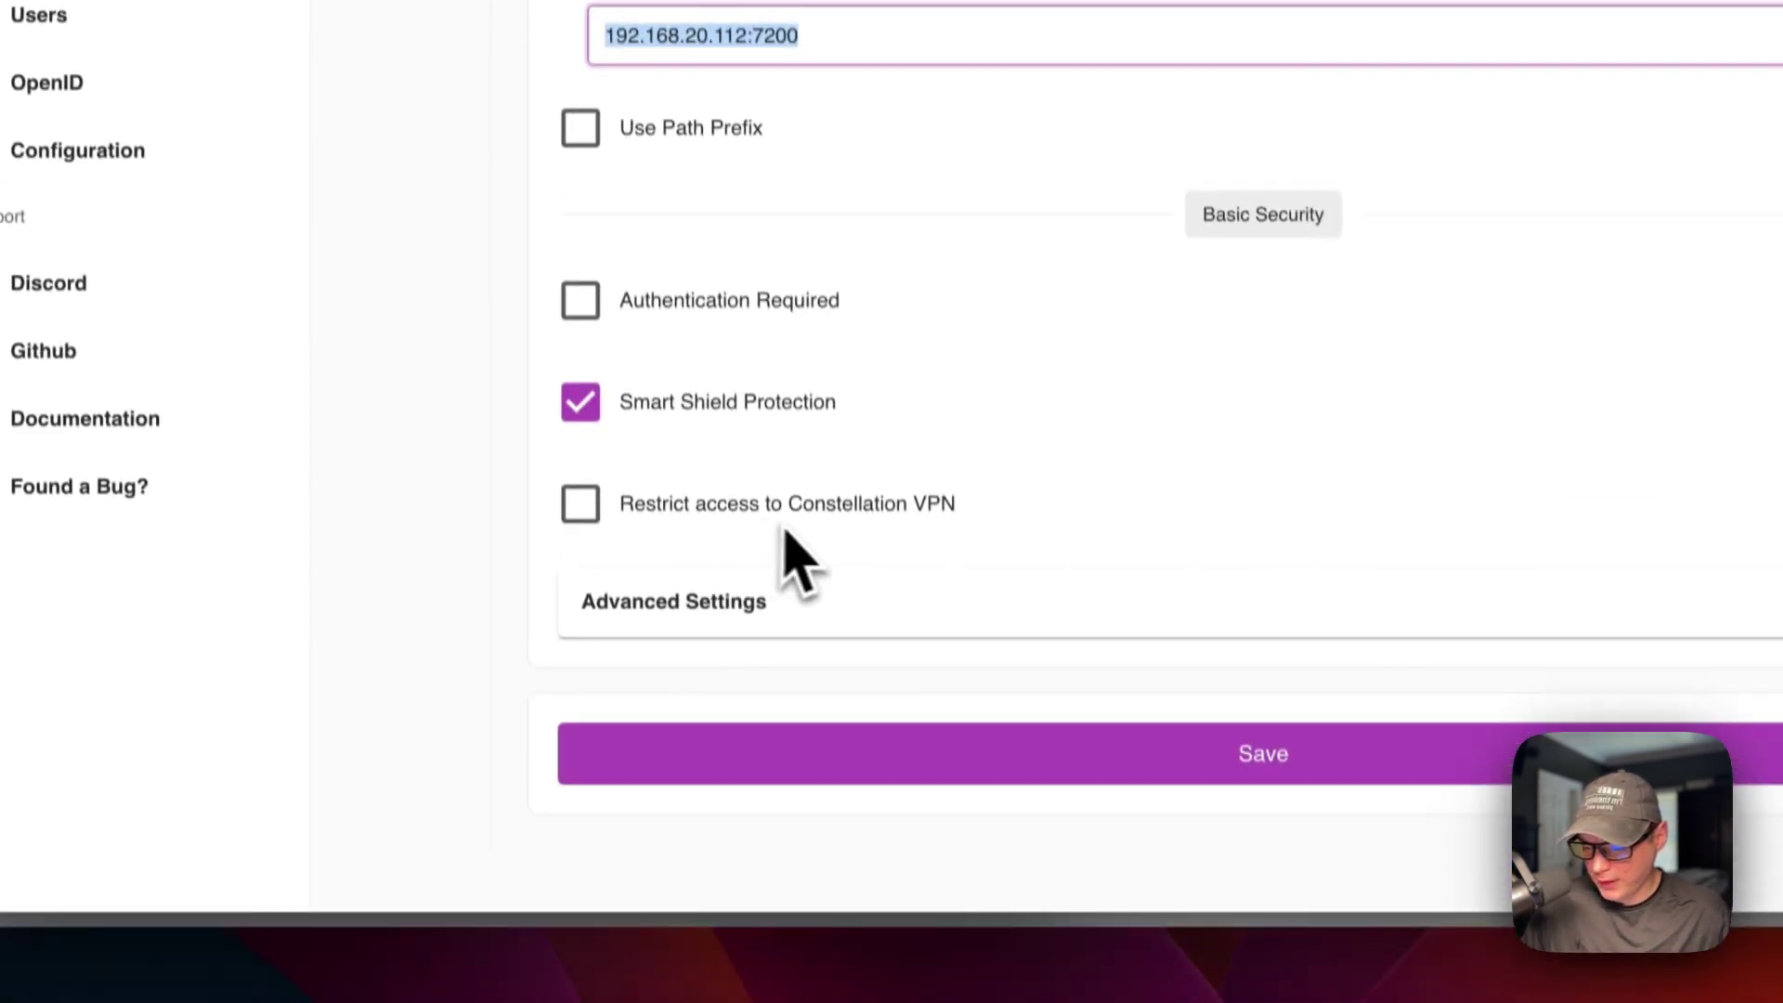
left_click(938, 574)
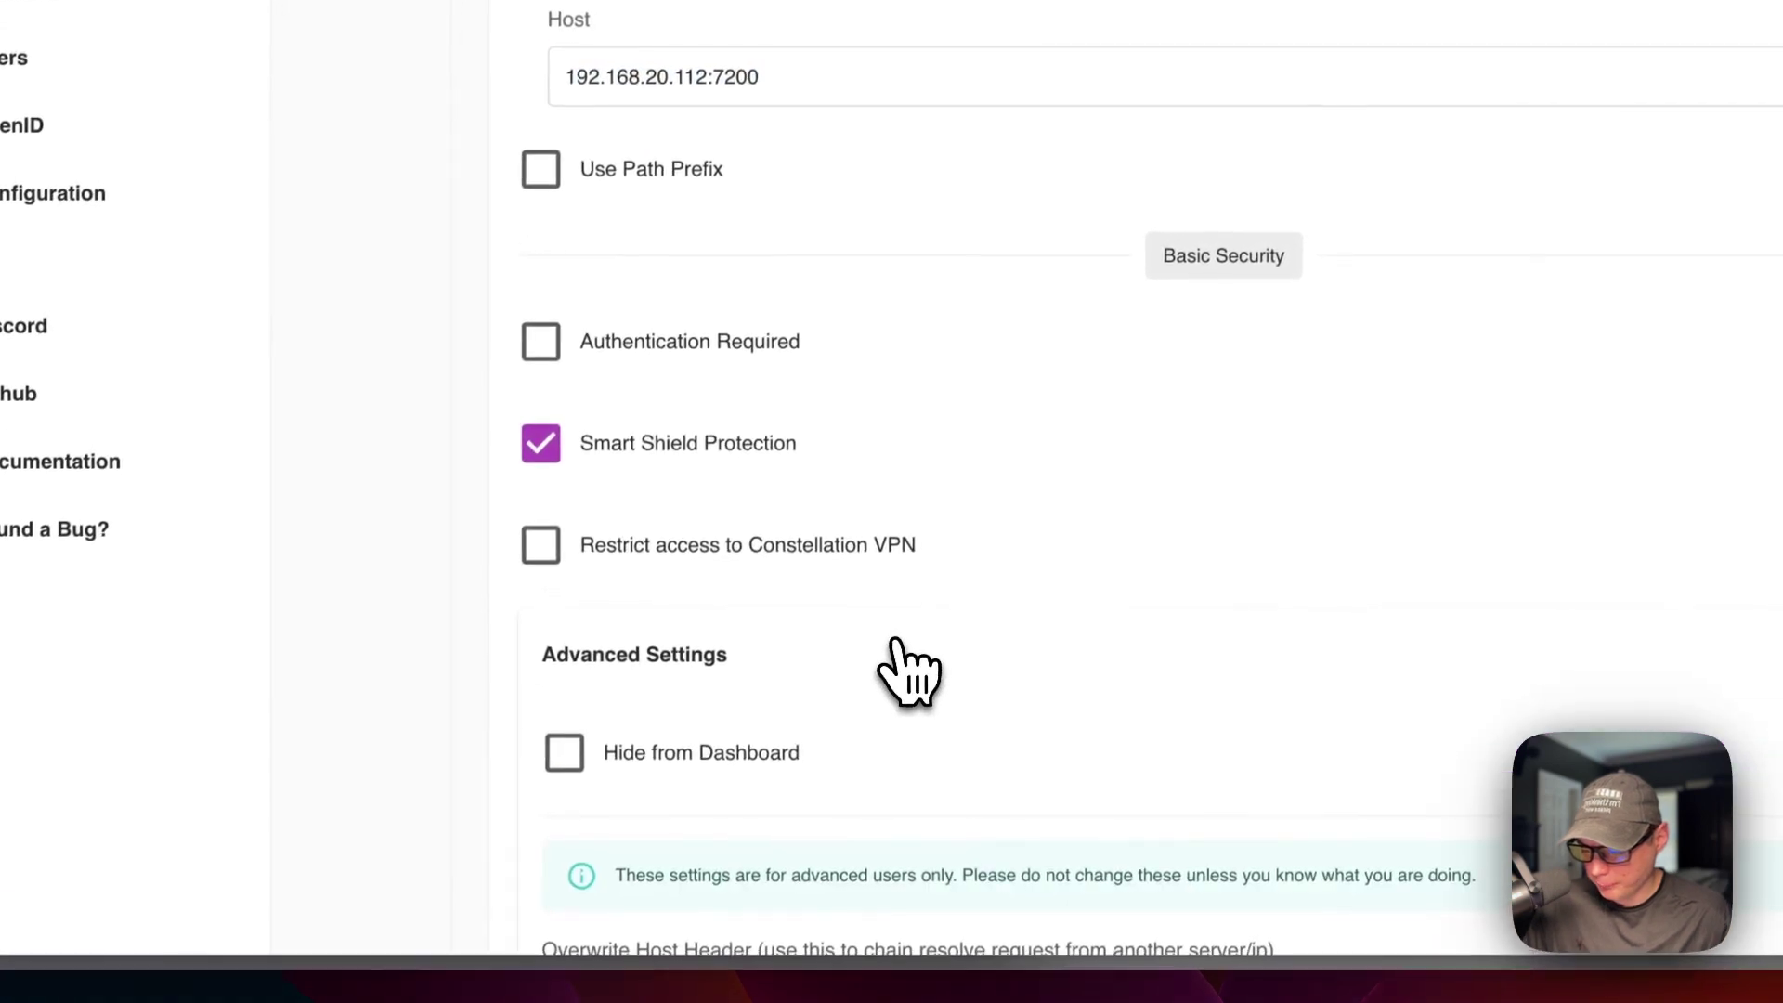
scroll(933, 586, "down", 10)
scroll(783, 469, "down", 3)
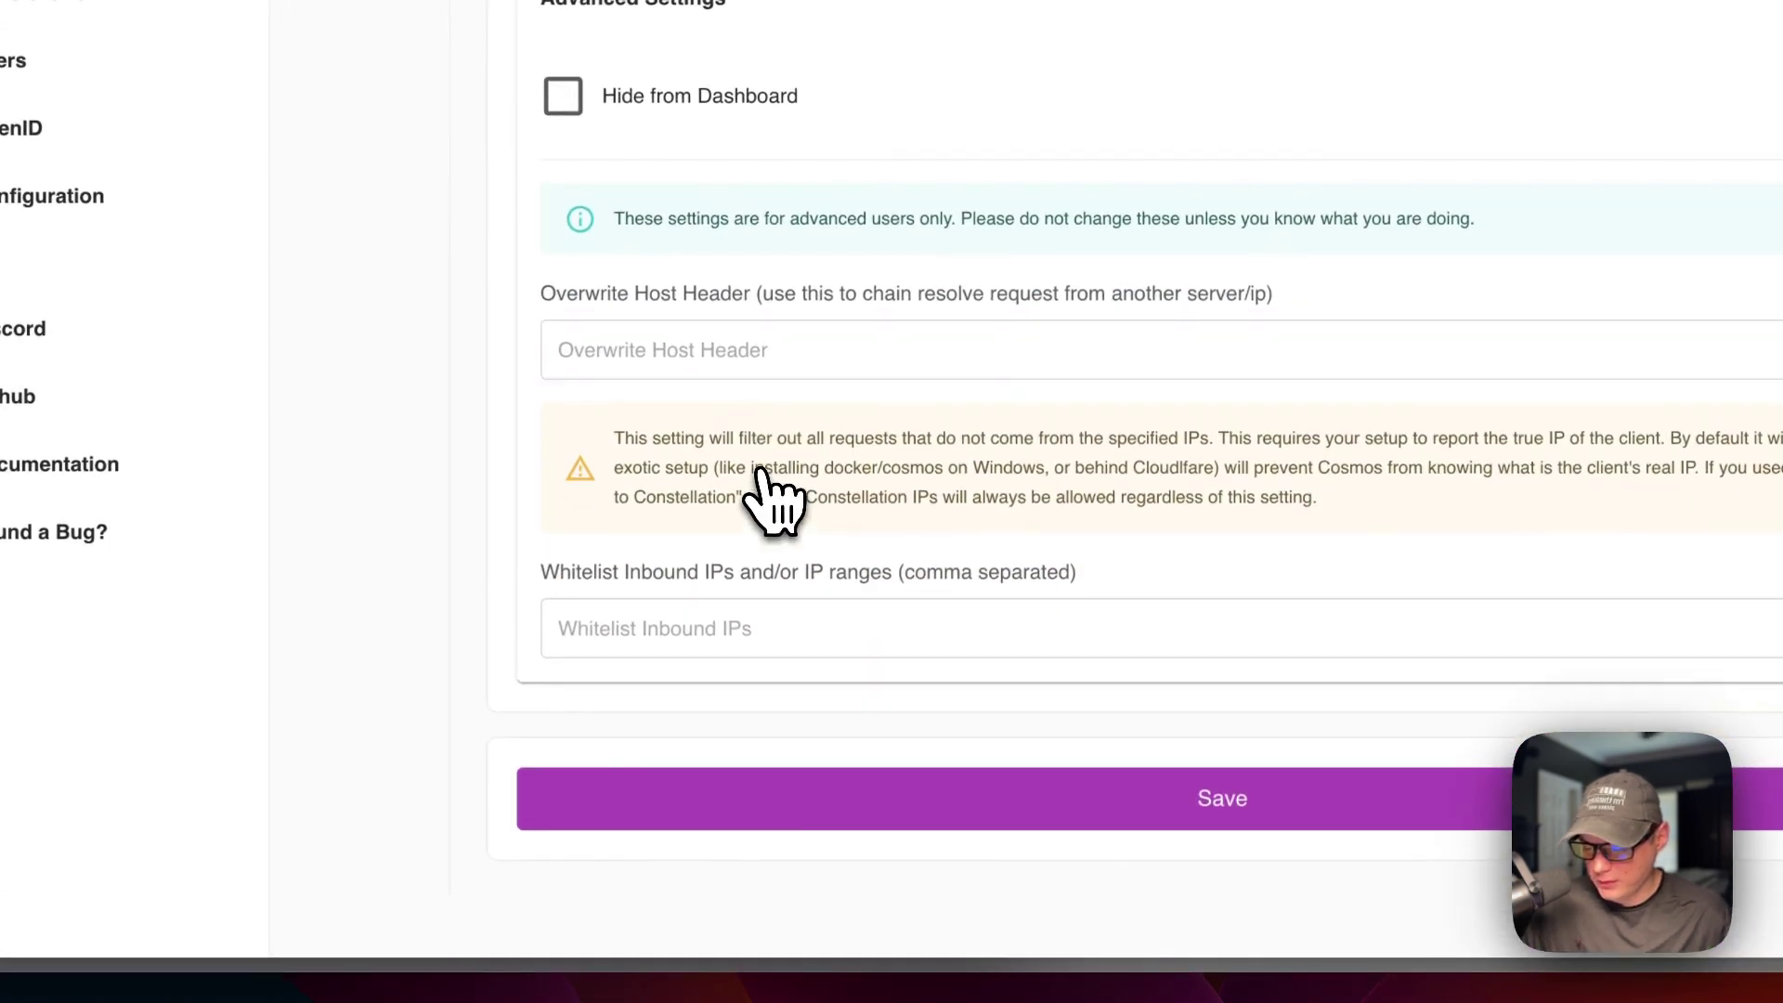
scroll(729, 278, "up", 12)
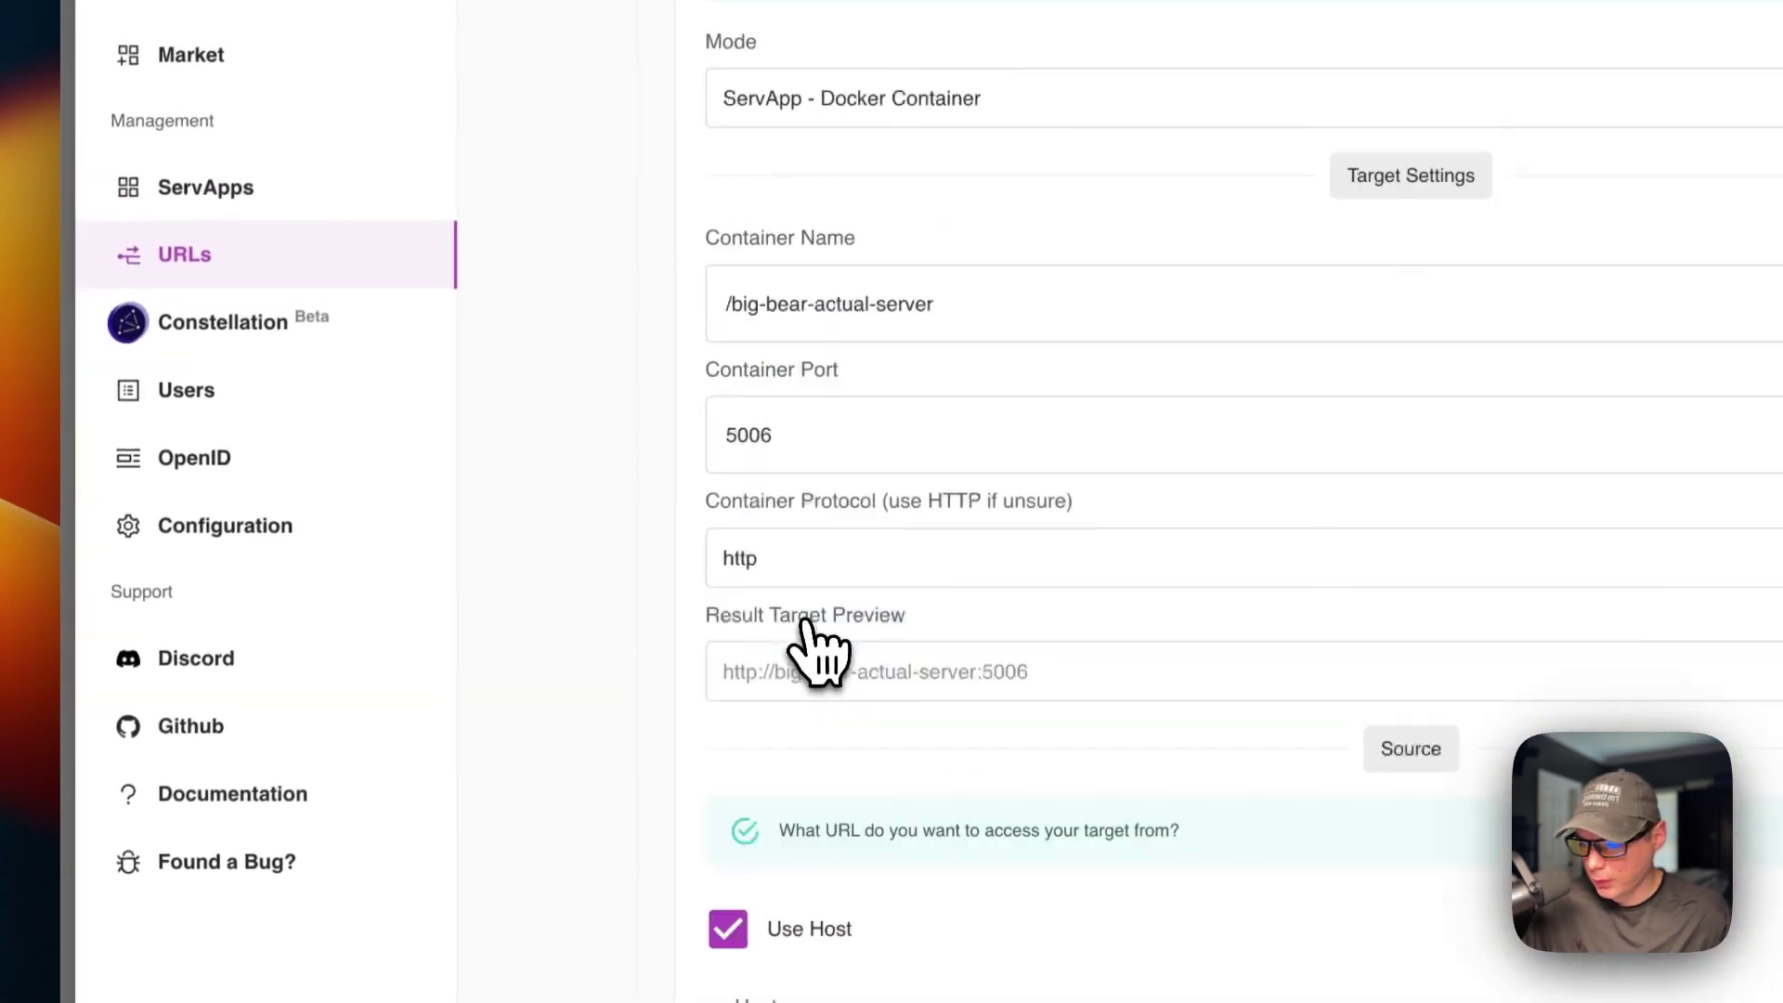
Review the route's security settings, leaving the custom CORS origin field blank
left_click(567, 162)
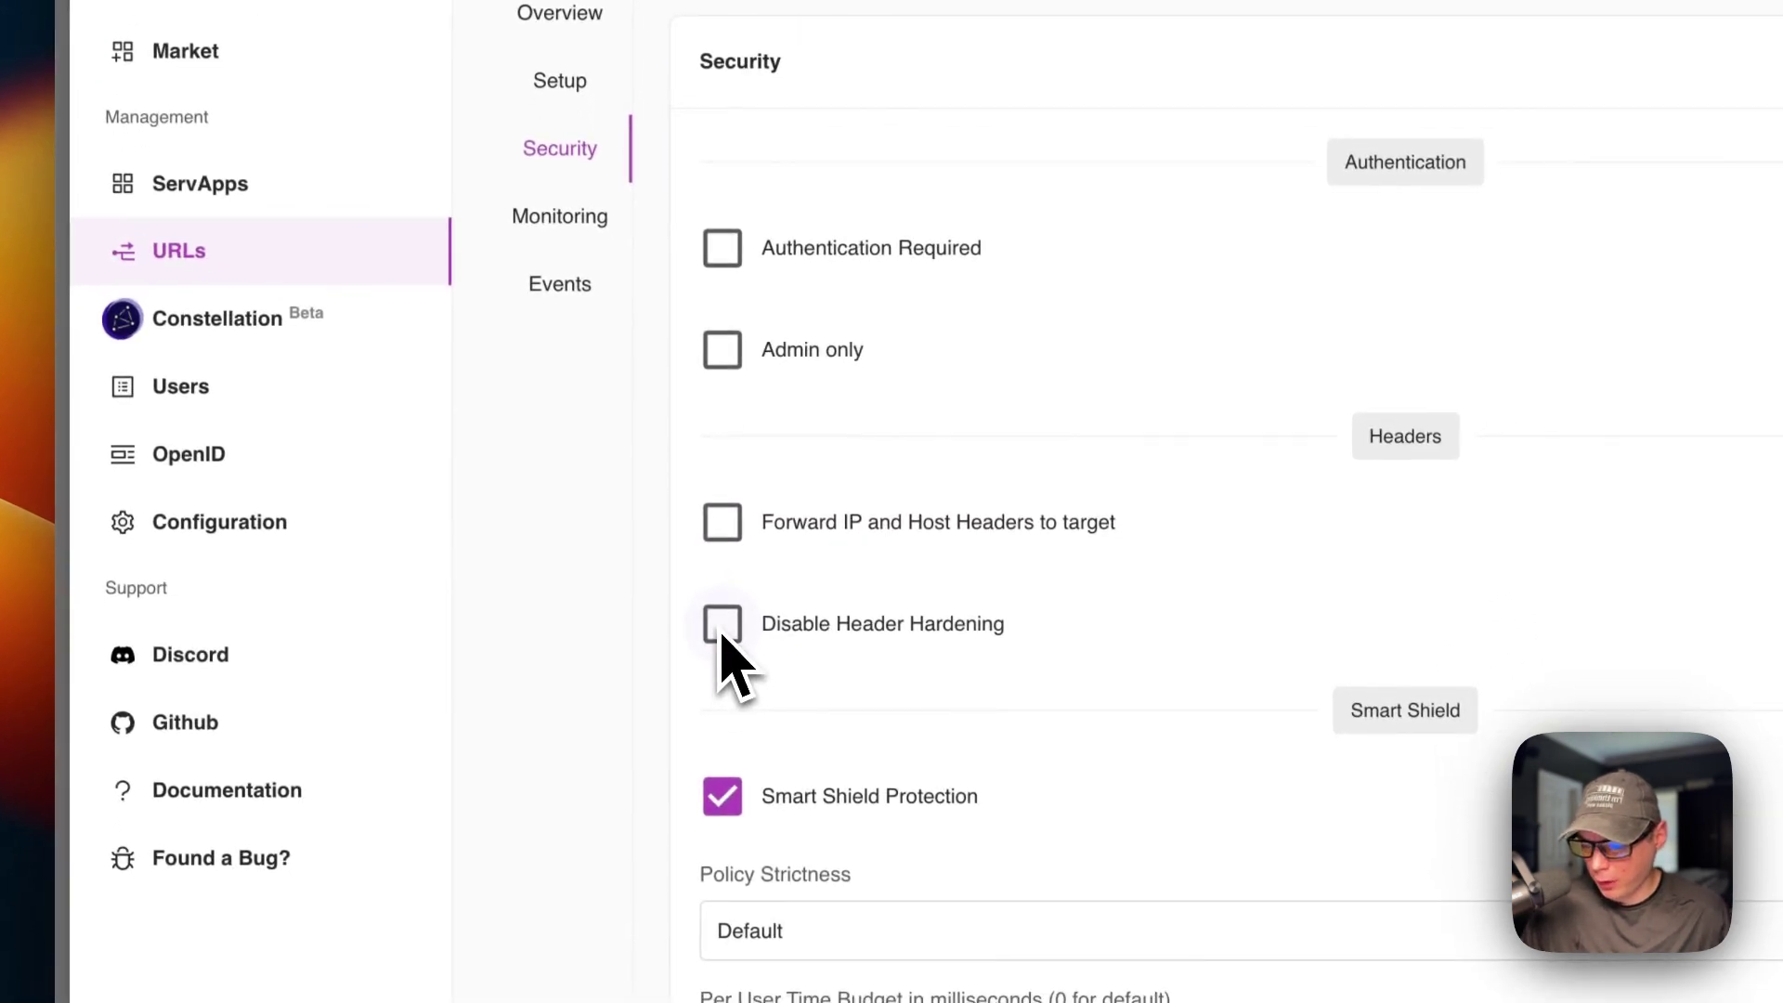
scroll(791, 678, "down", 6)
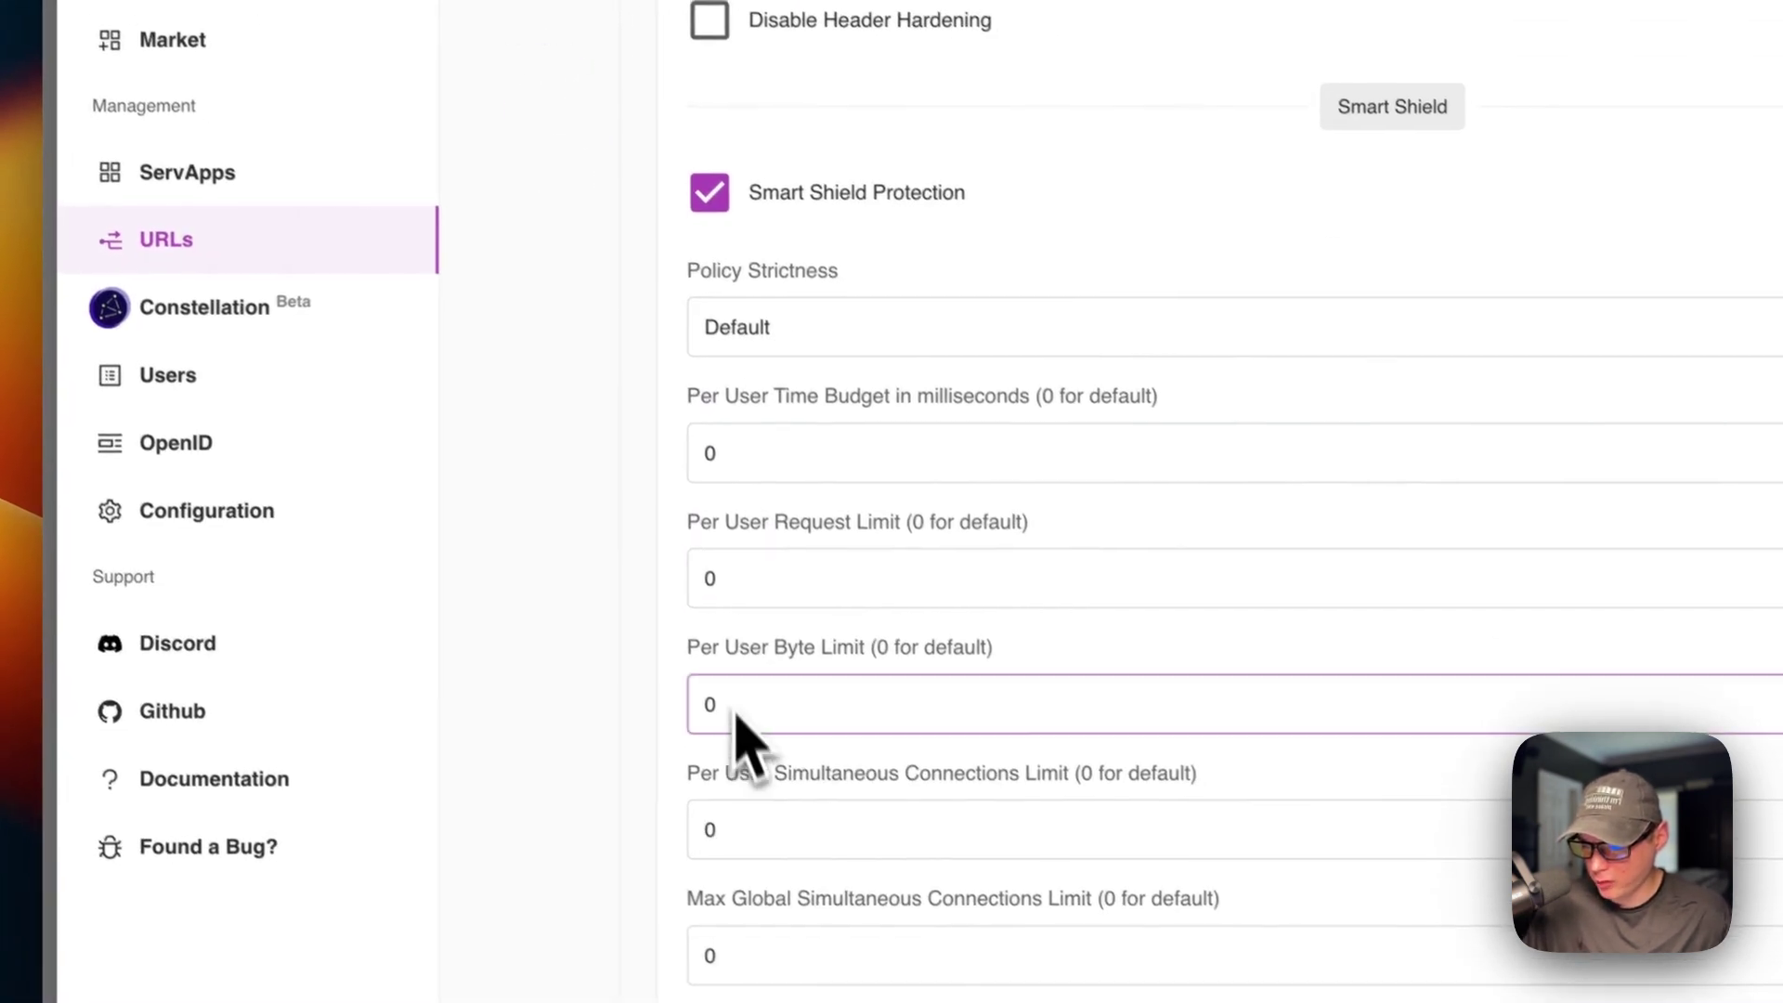
scroll(838, 521, "down", 9)
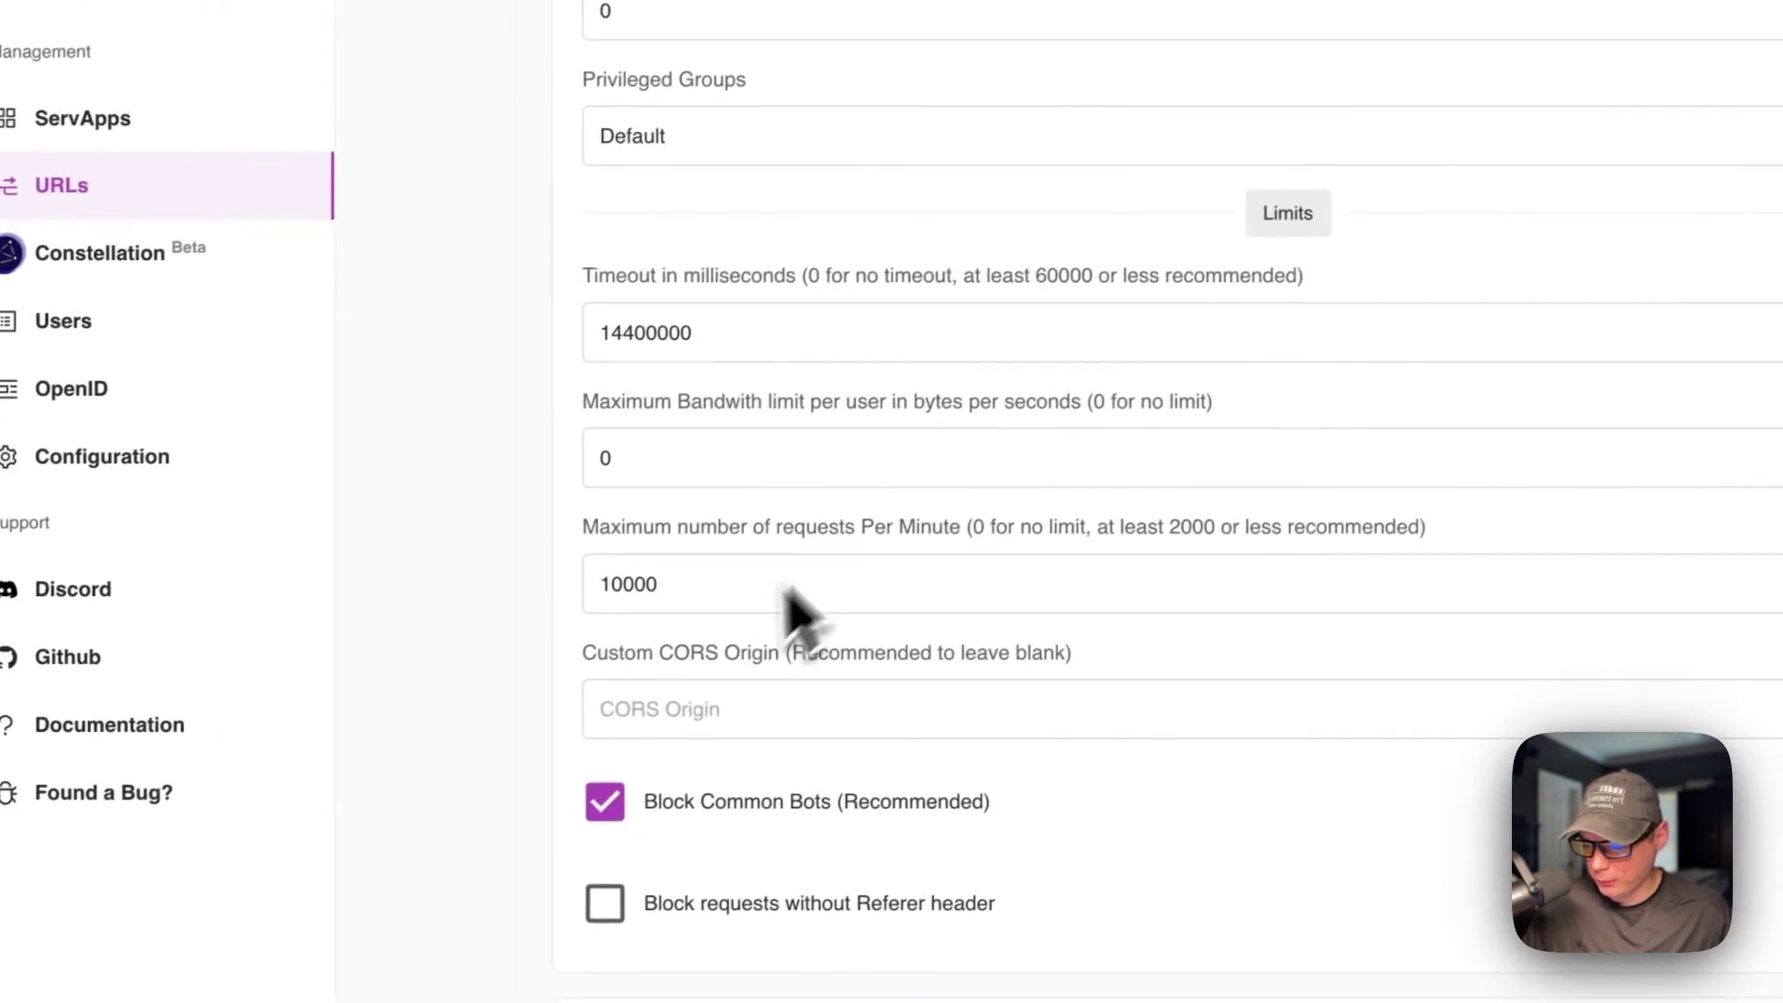
left_click(649, 804)
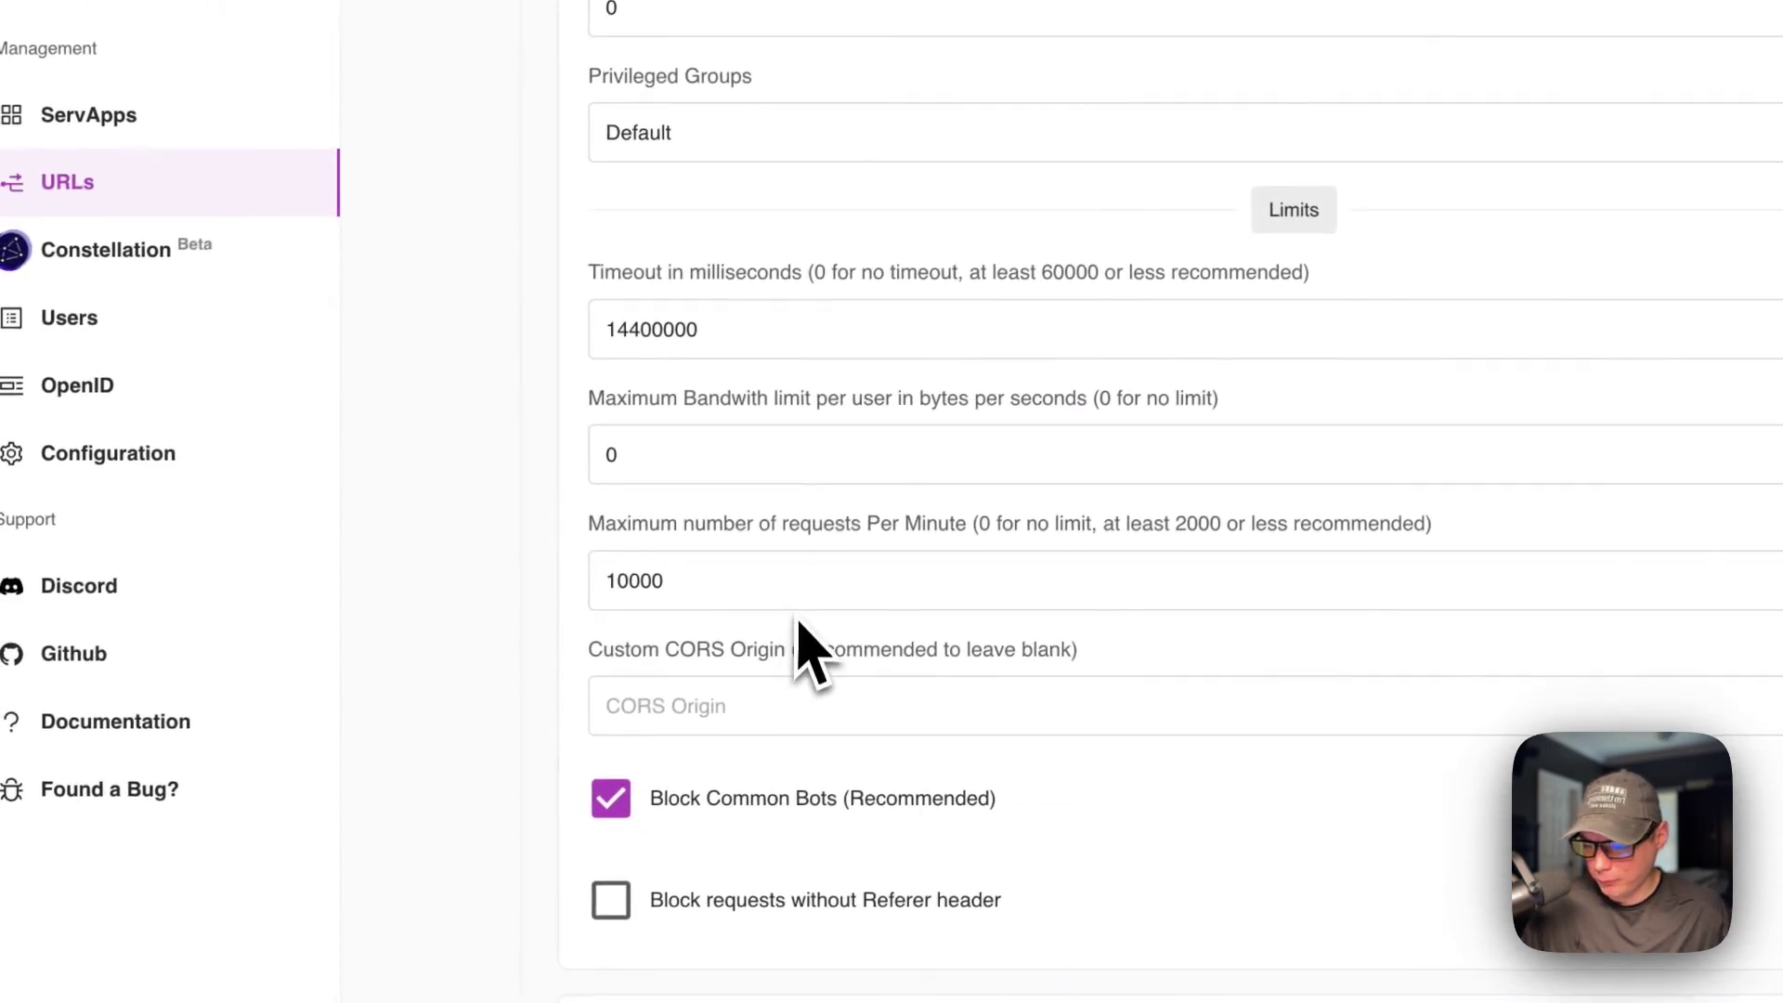
left_click(748, 755)
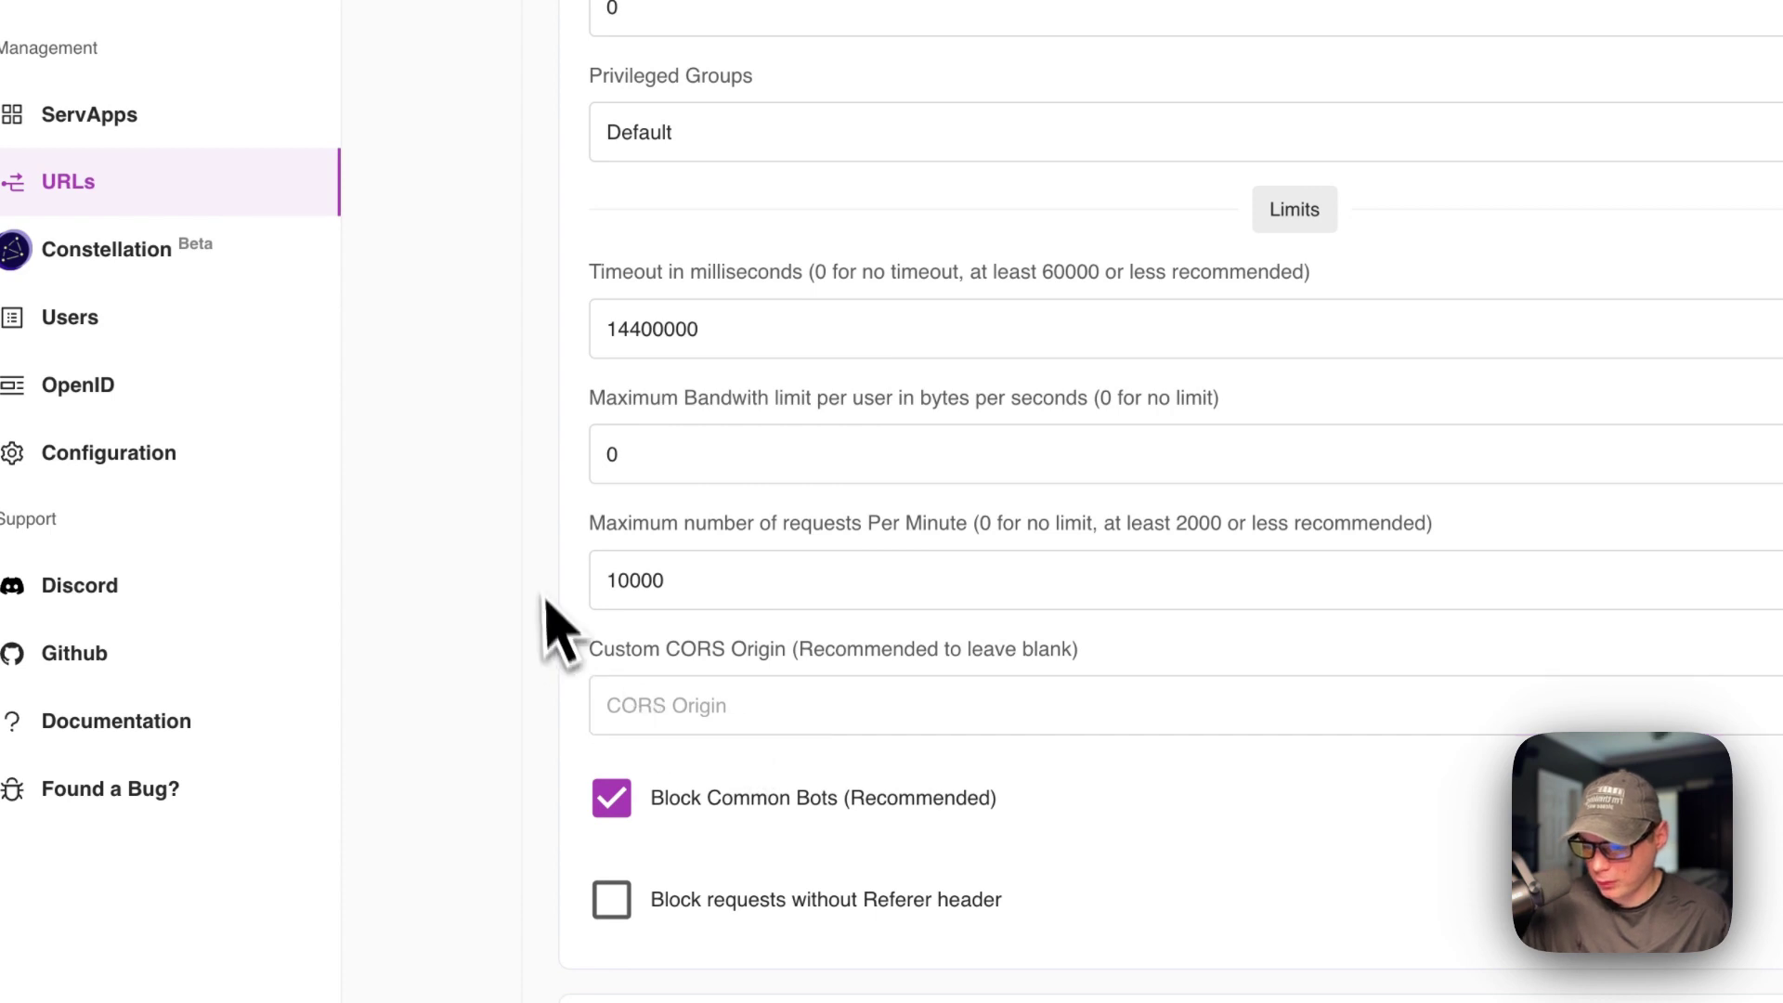
scroll(595, 418, "up", 15)
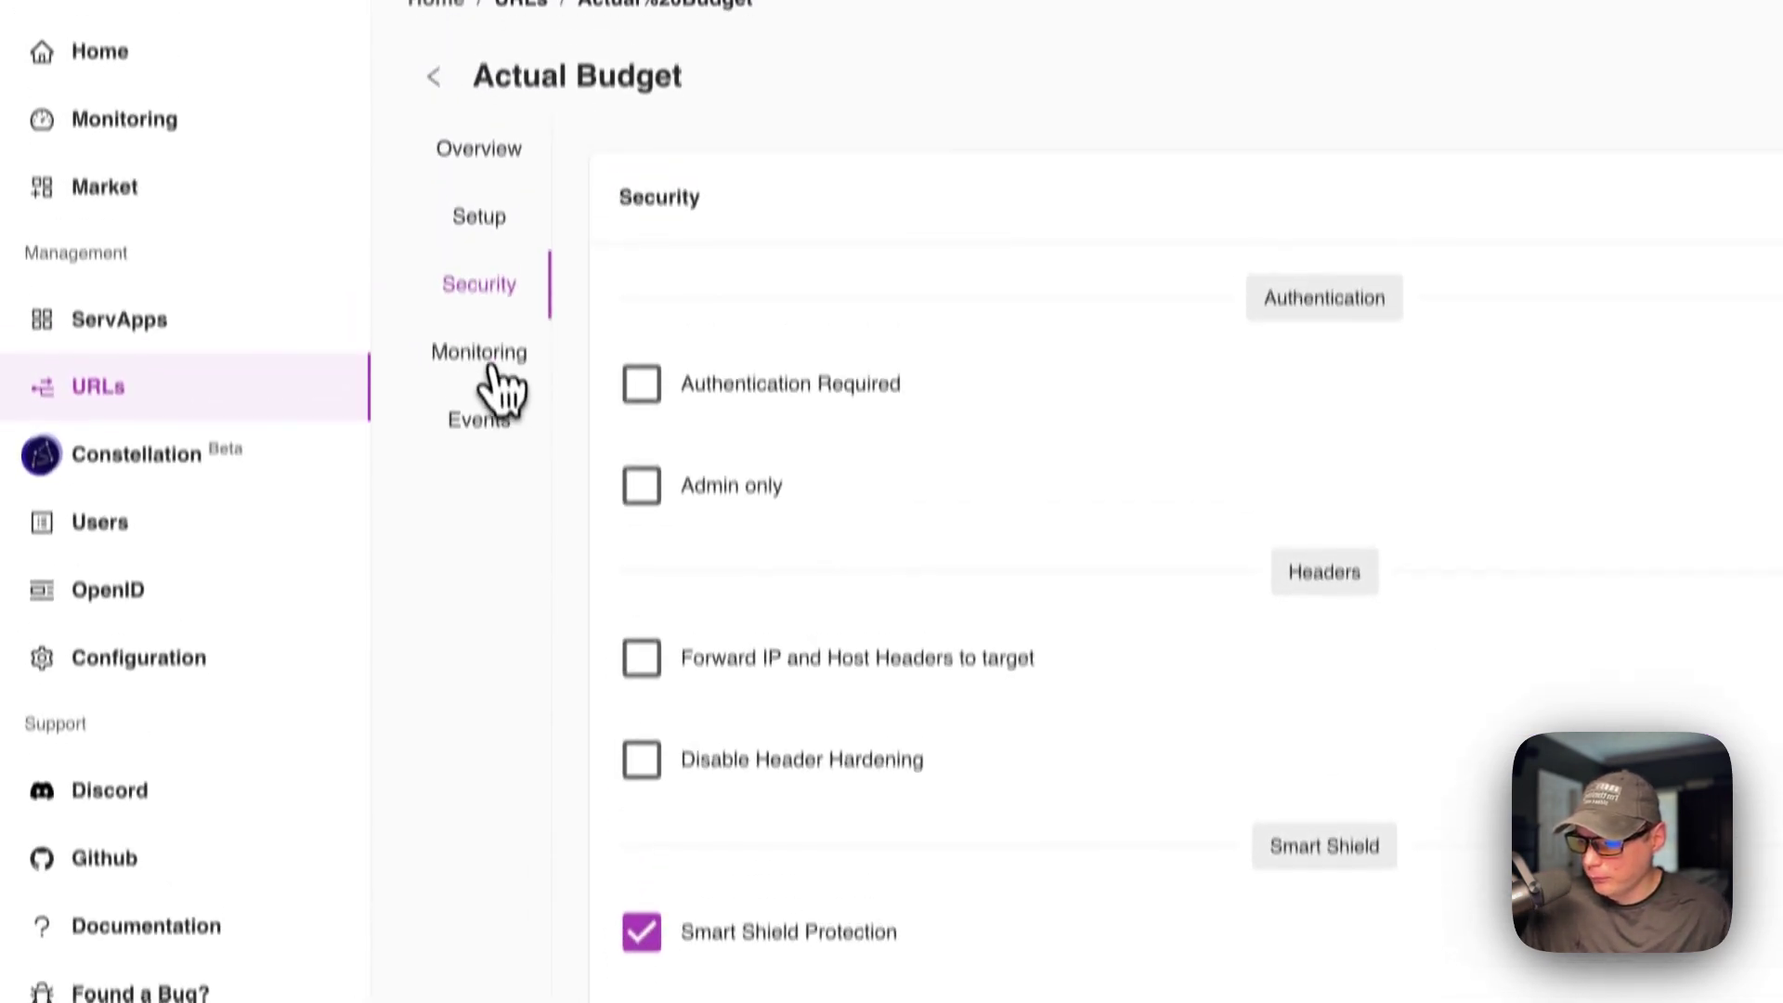
View the route's request charts by hour and by day, then inspect its latest event
left_click(451, 152)
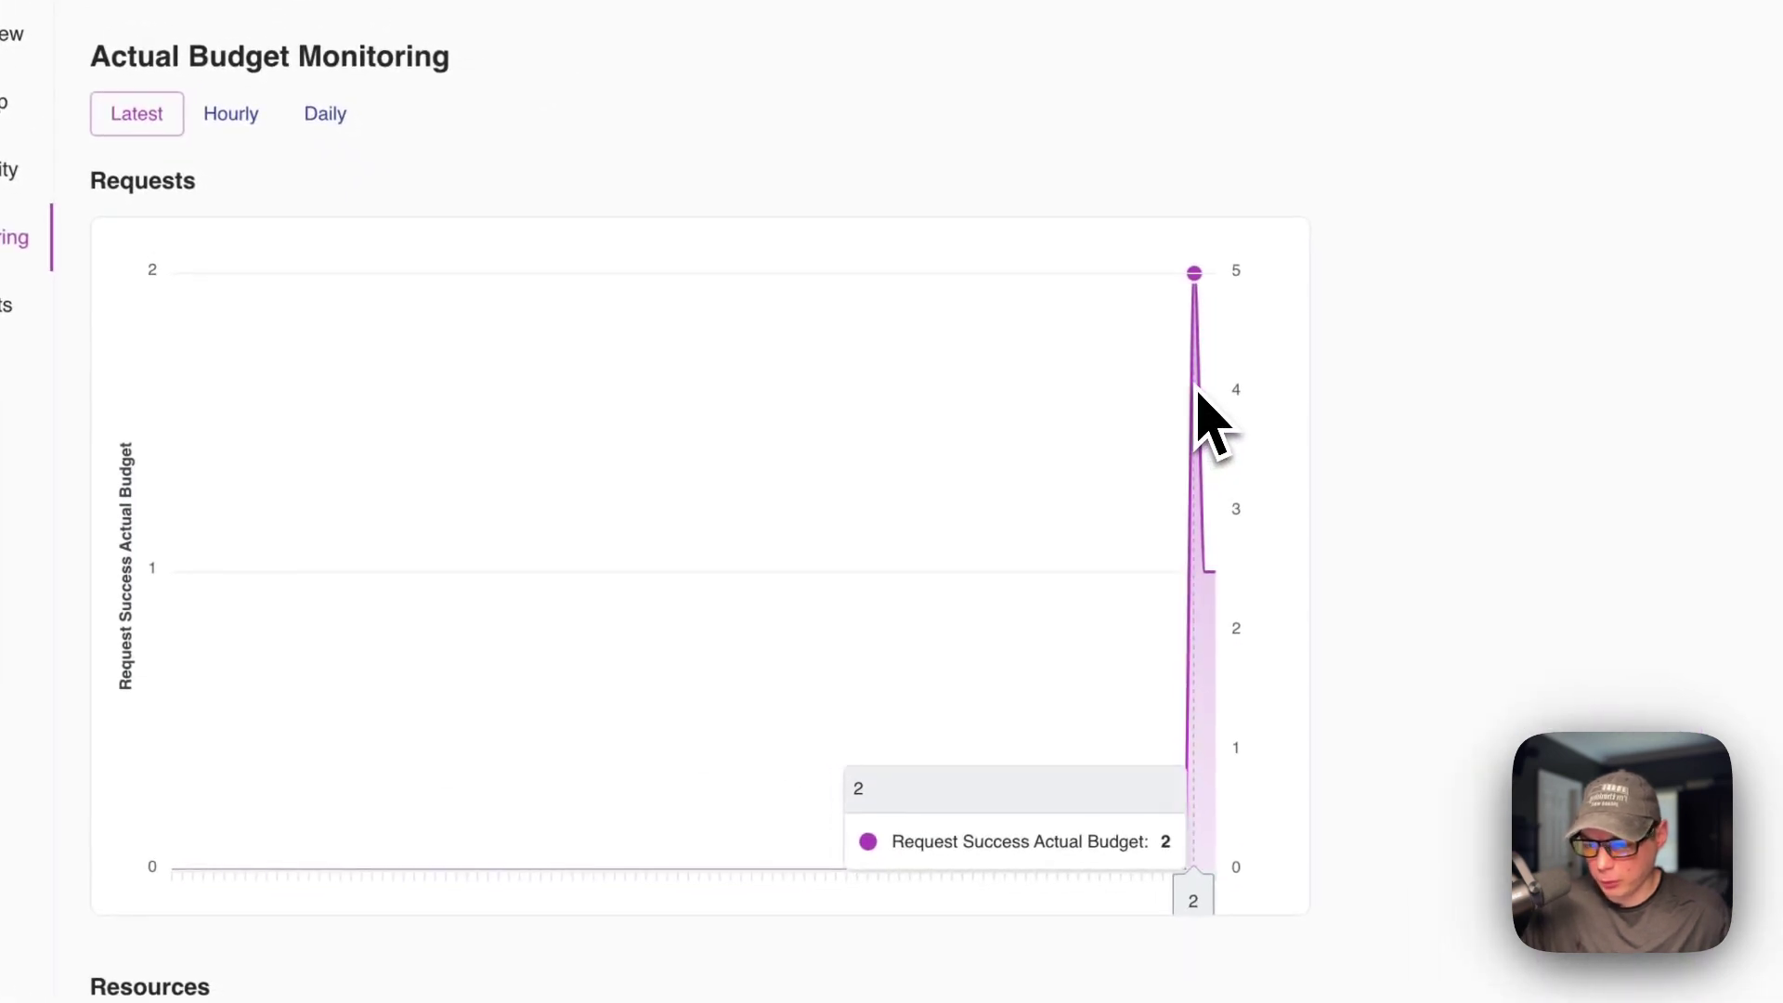
scroll(947, 685, "down", 7)
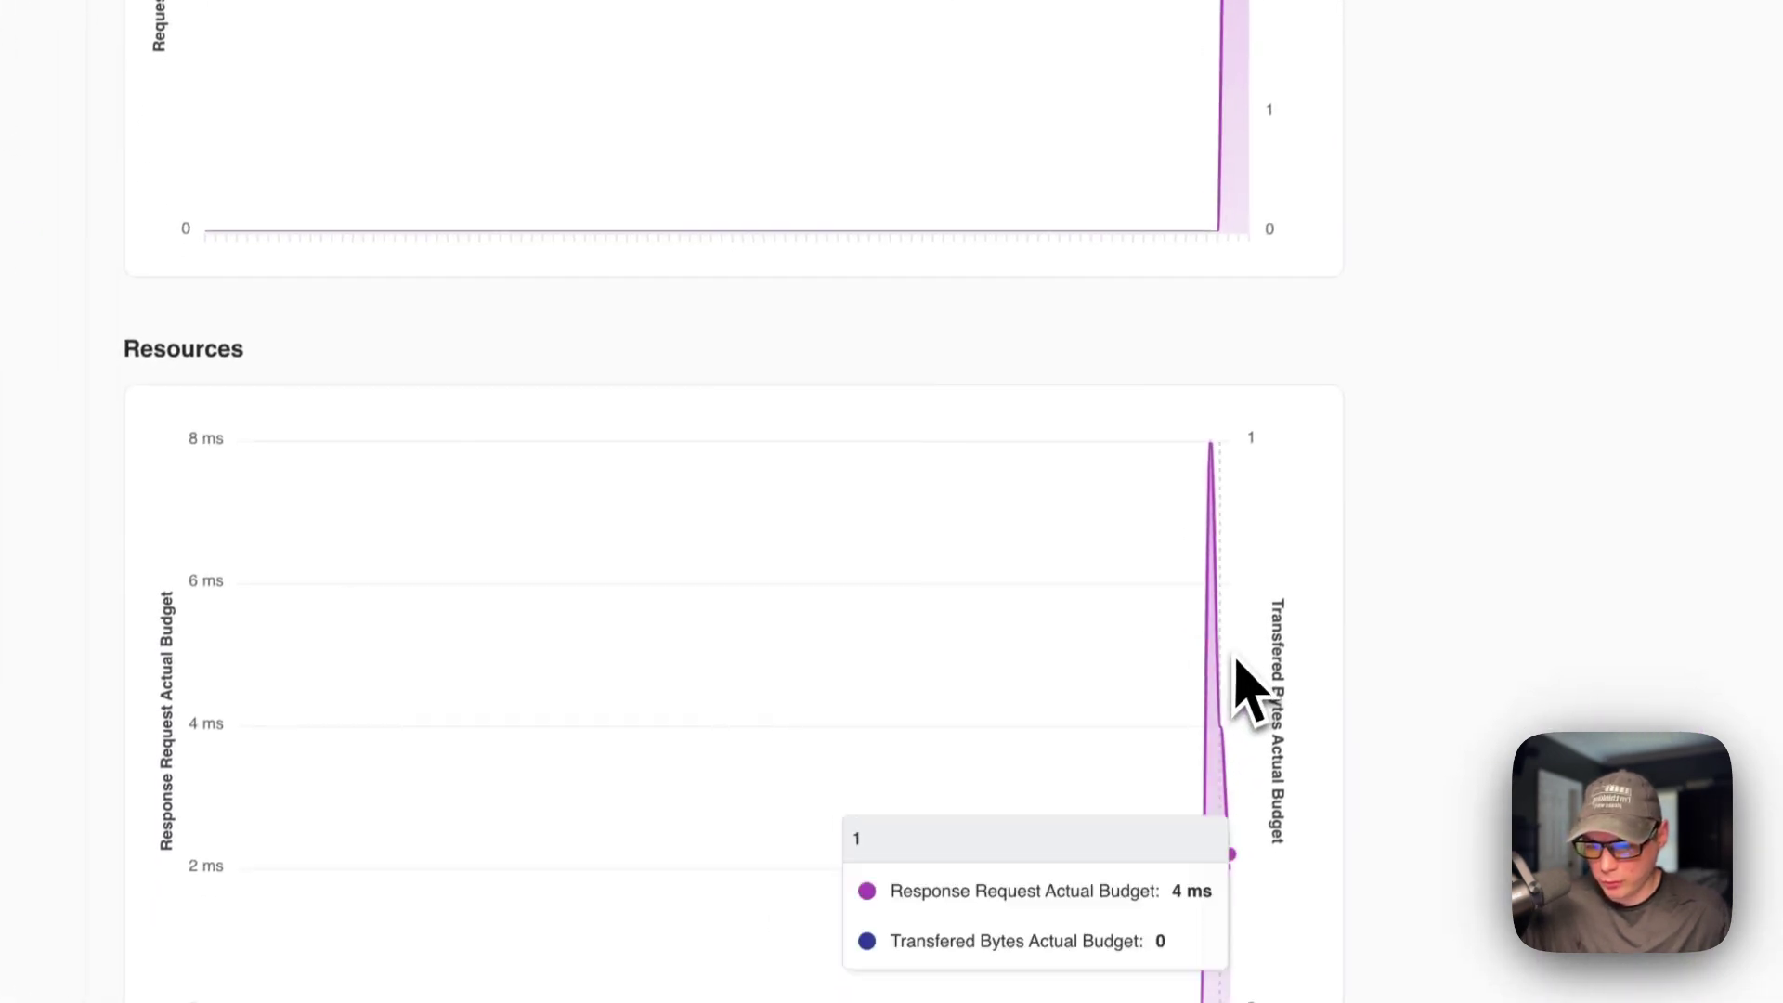
scroll(818, 539, "up", 10)
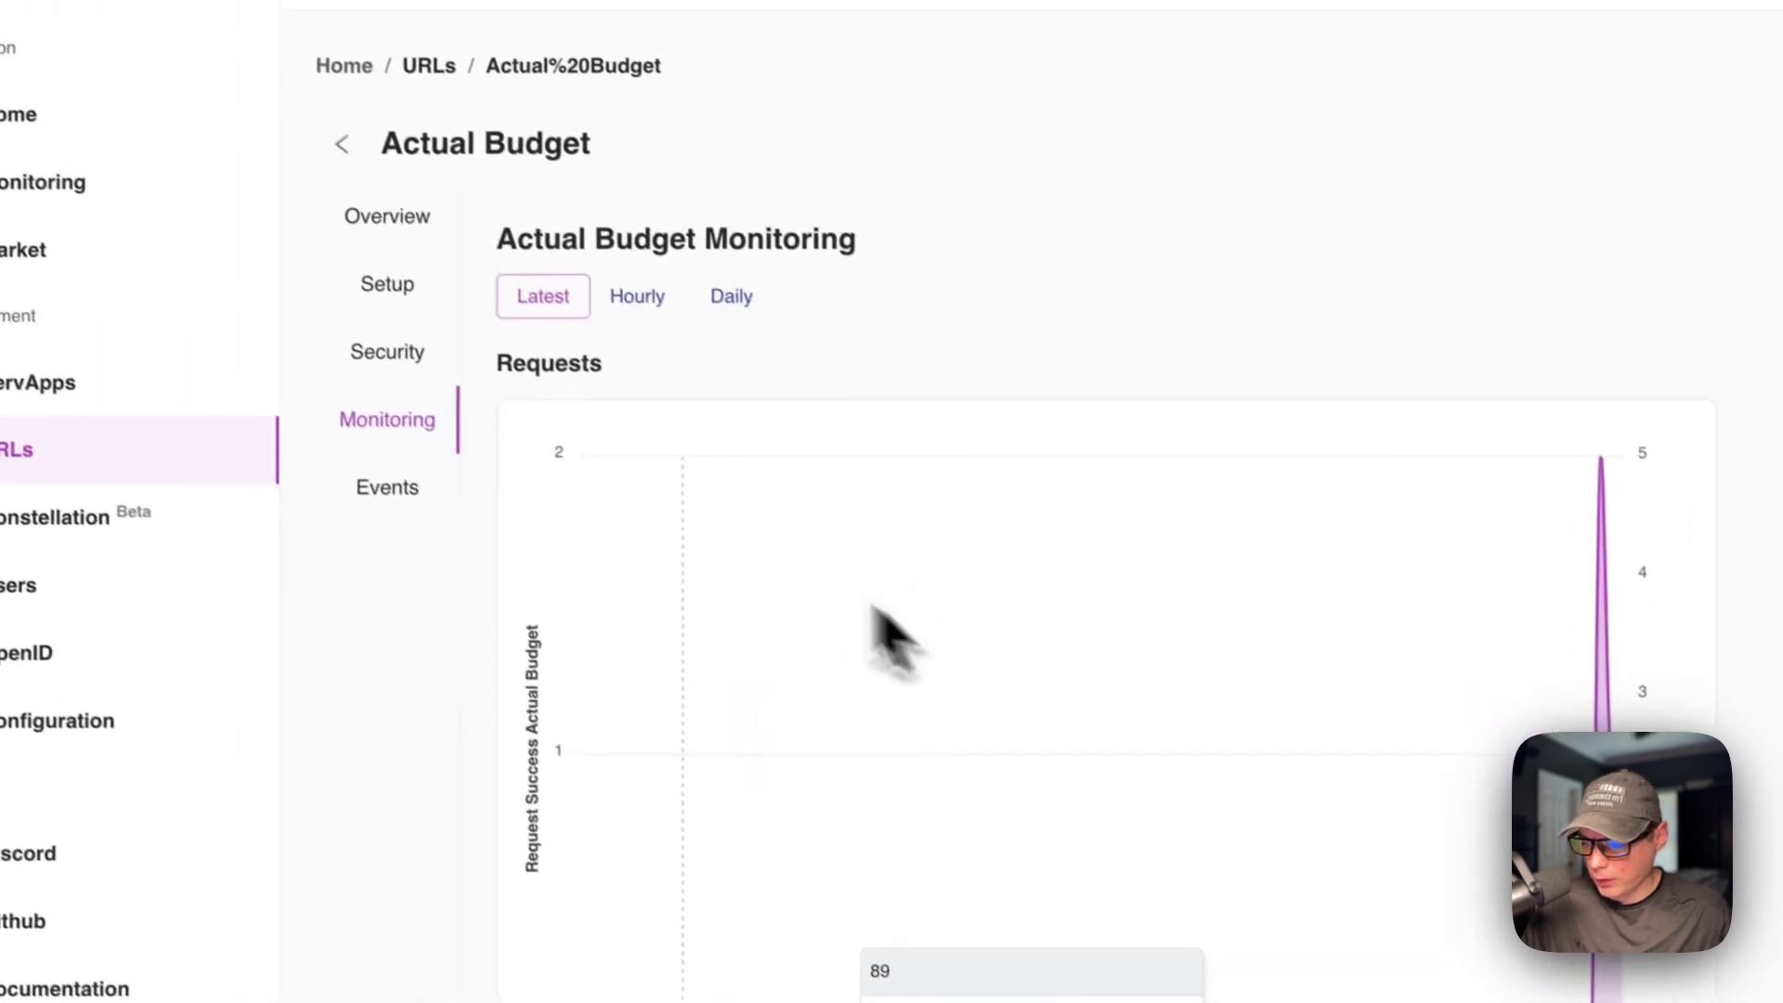
left_click(561, 303)
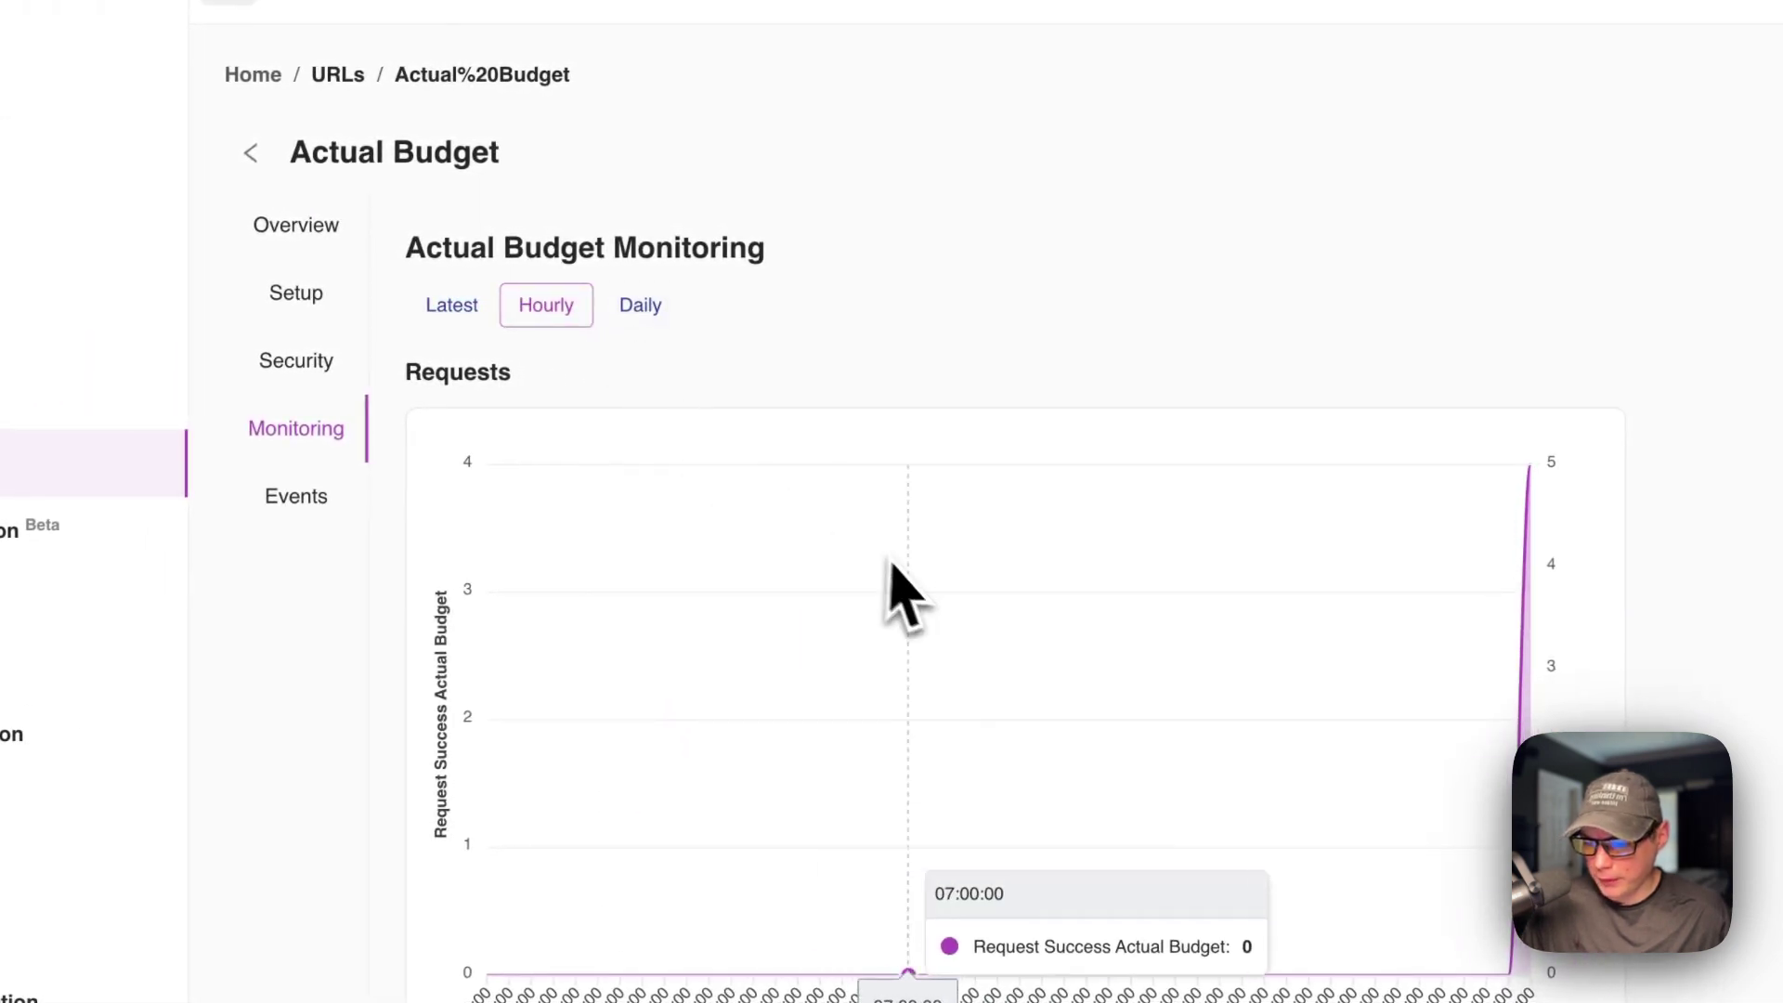
left_click(640, 306)
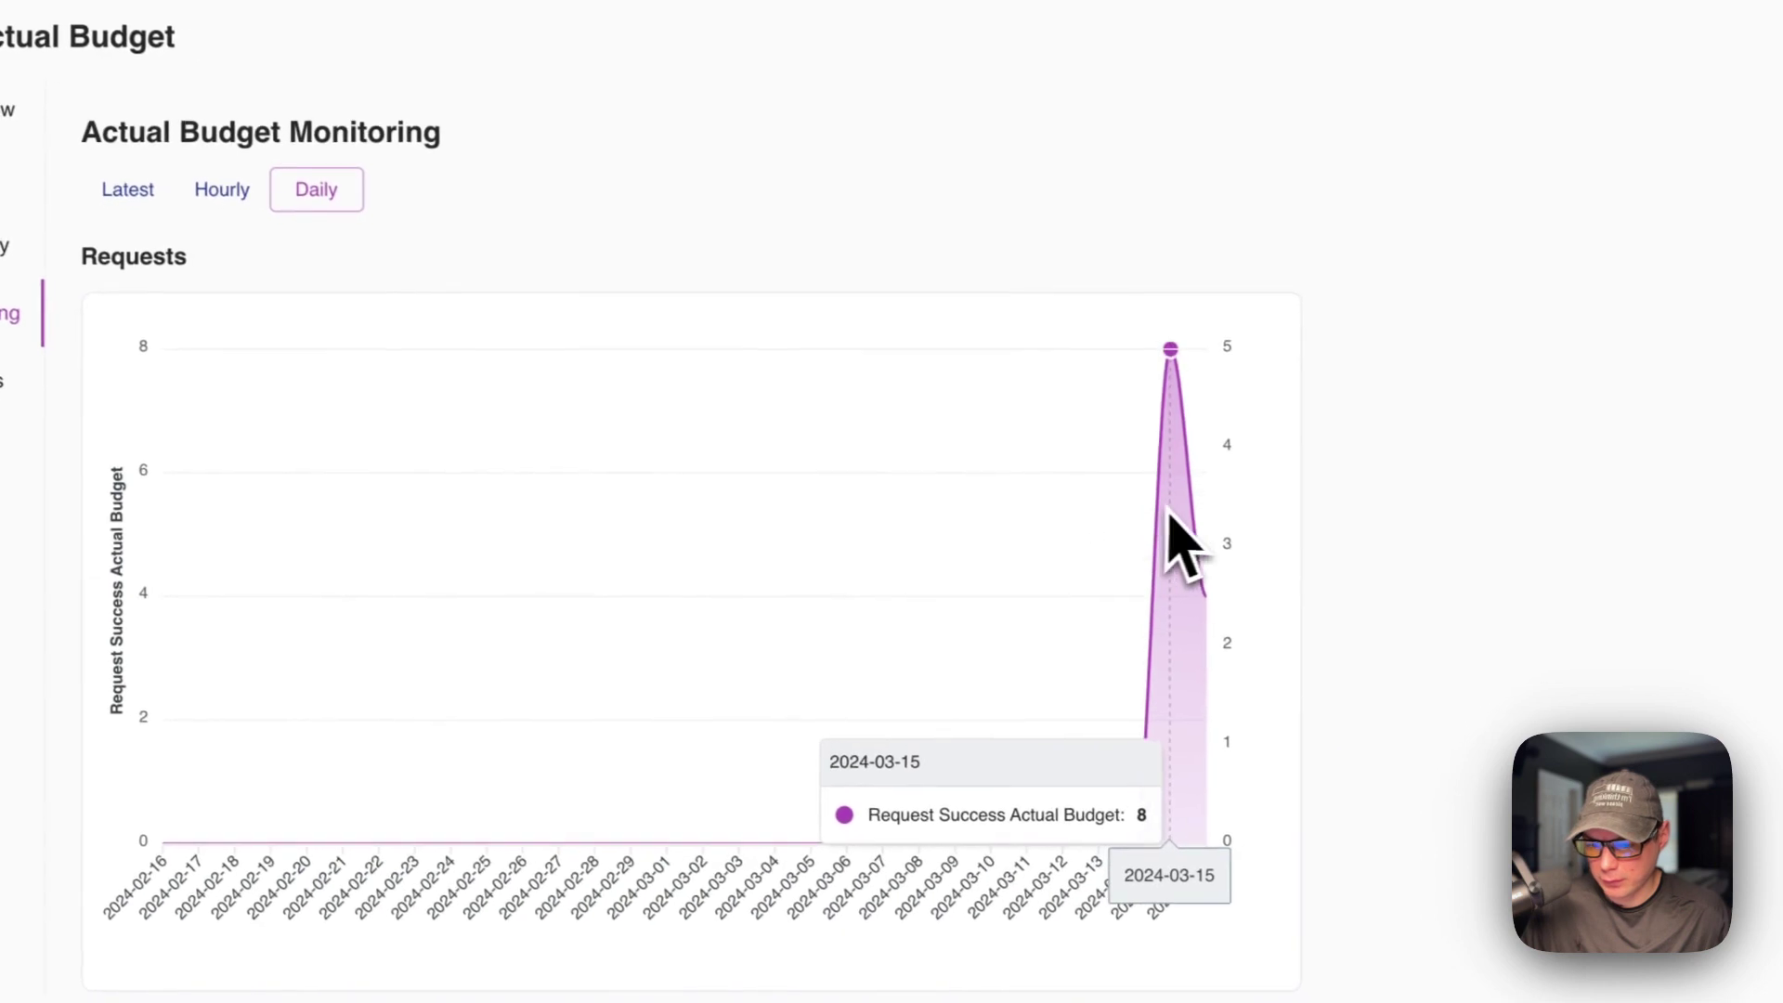
left_click(3, 380)
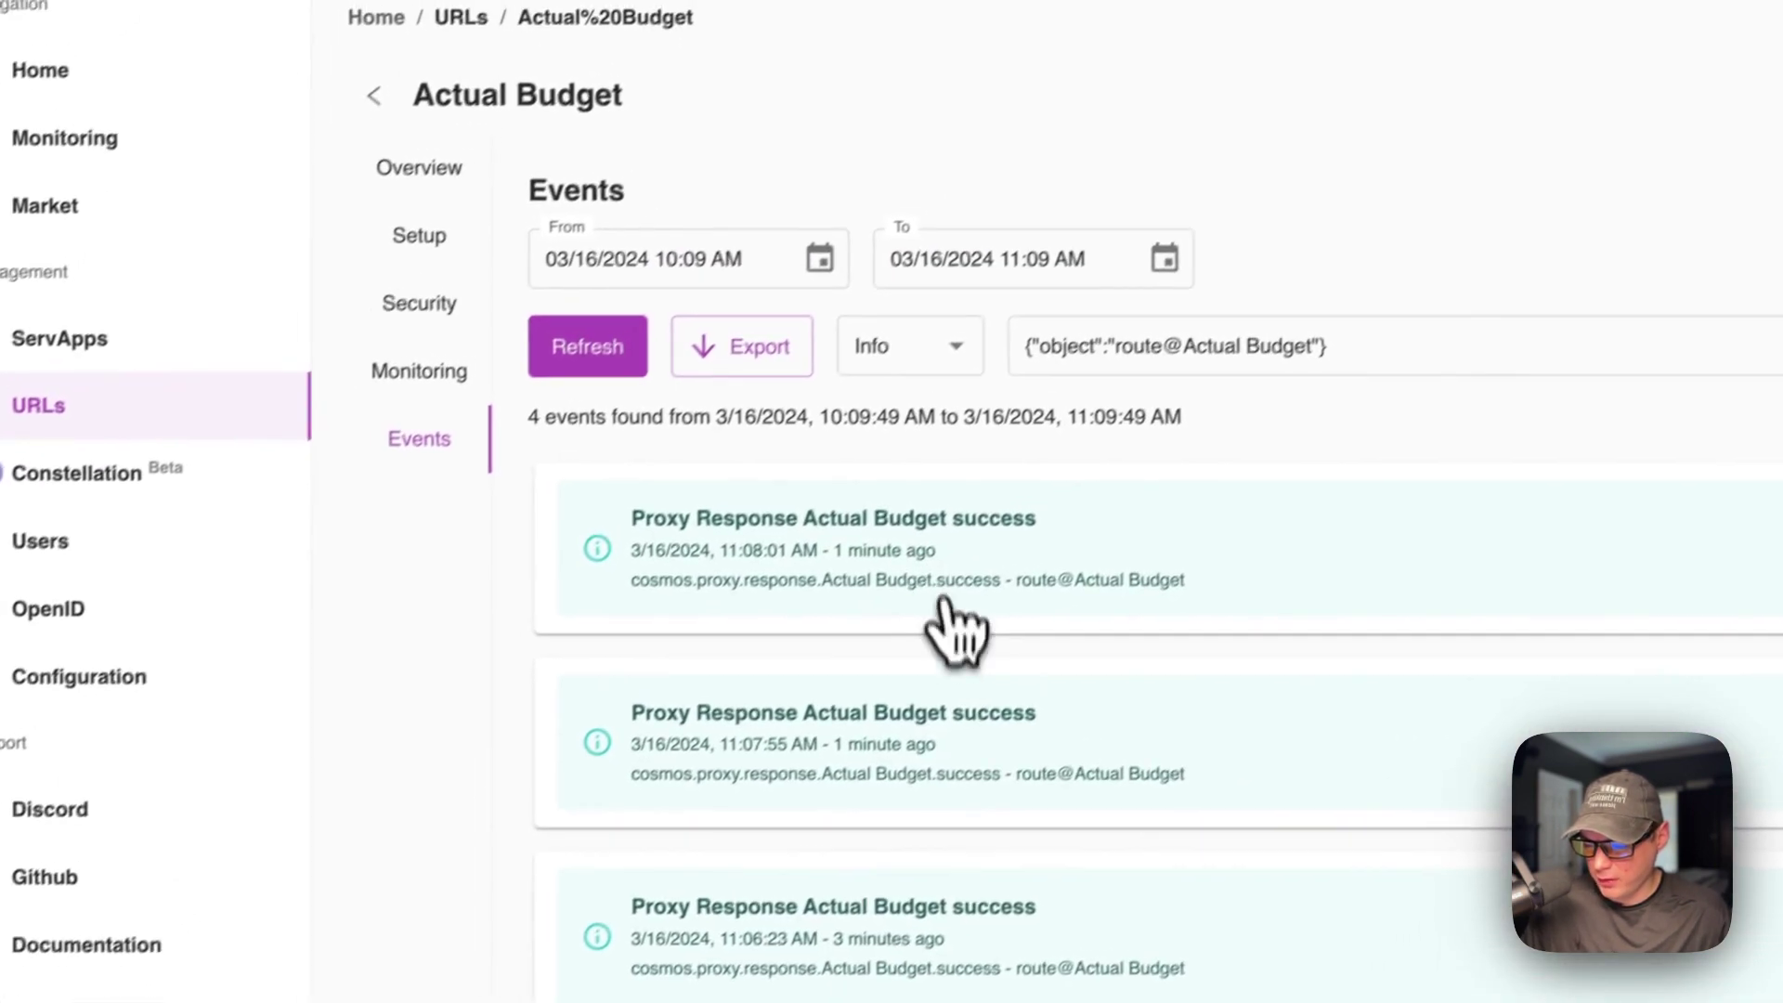
left_click(947, 520)
left_click(827, 637)
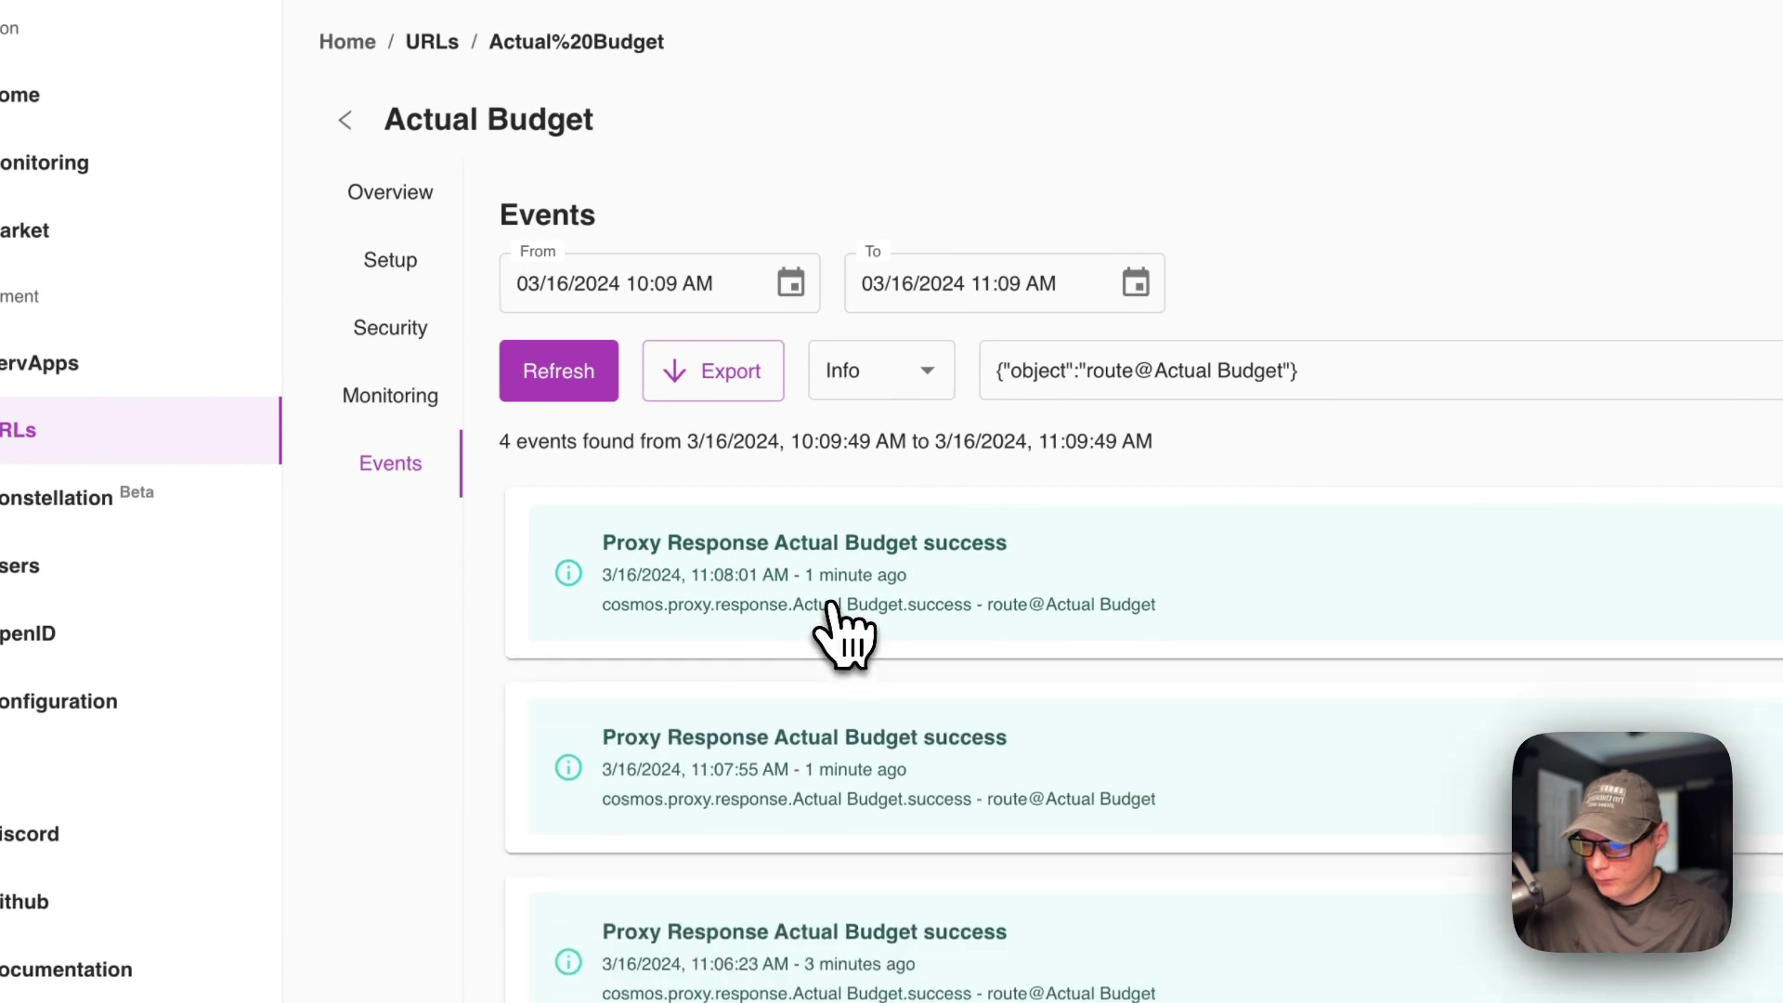
Leave the event log, pass through the URLs and ServApps lists, and return to the home dashboard
left_click(395, 195)
left_click(554, 267)
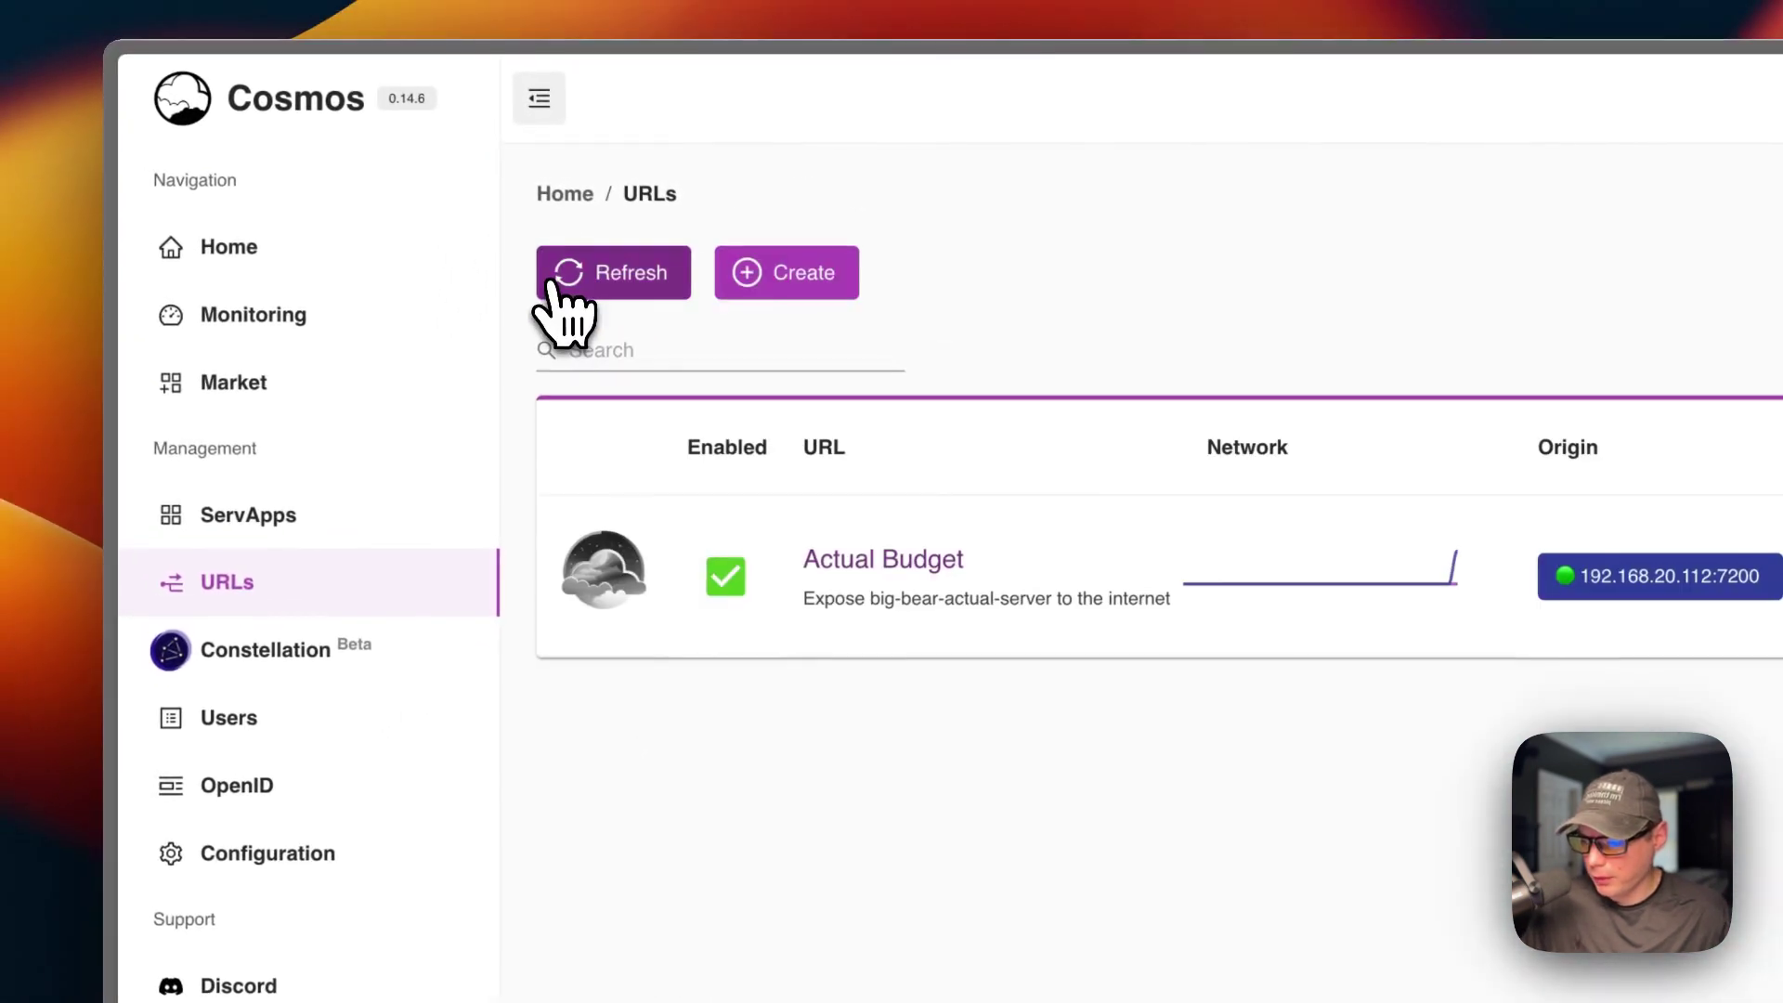
left_click(436, 536)
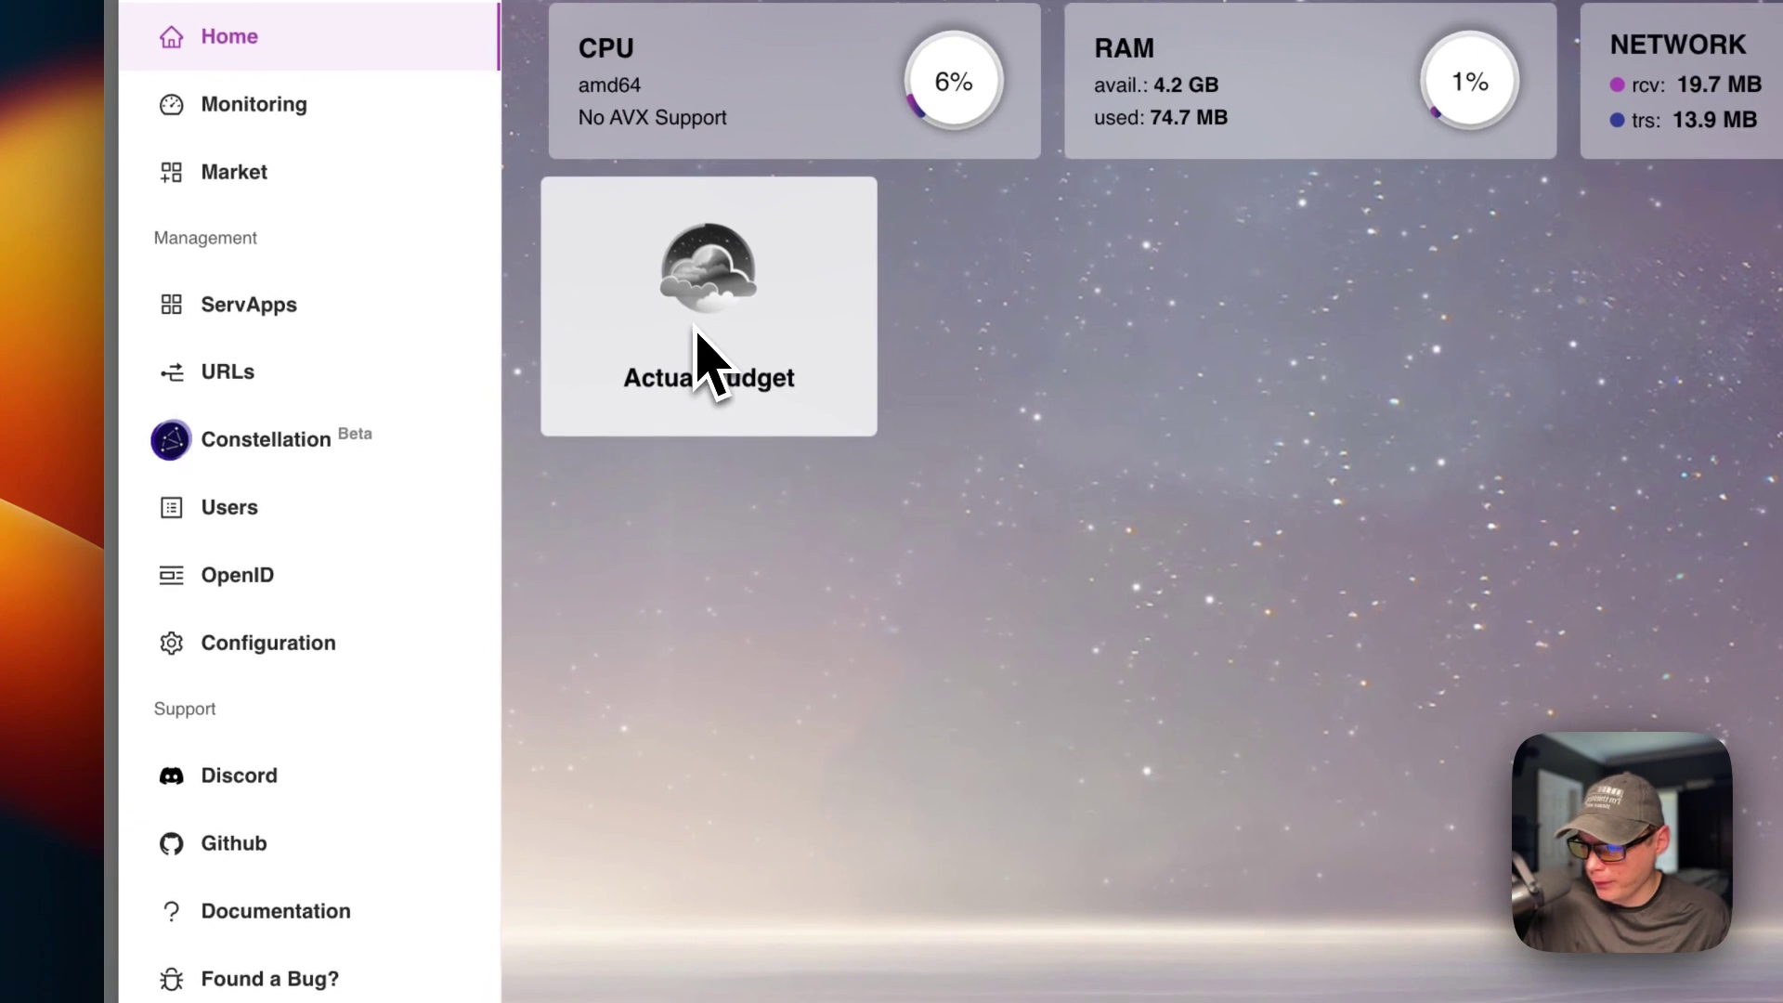
left_click(277, 321)
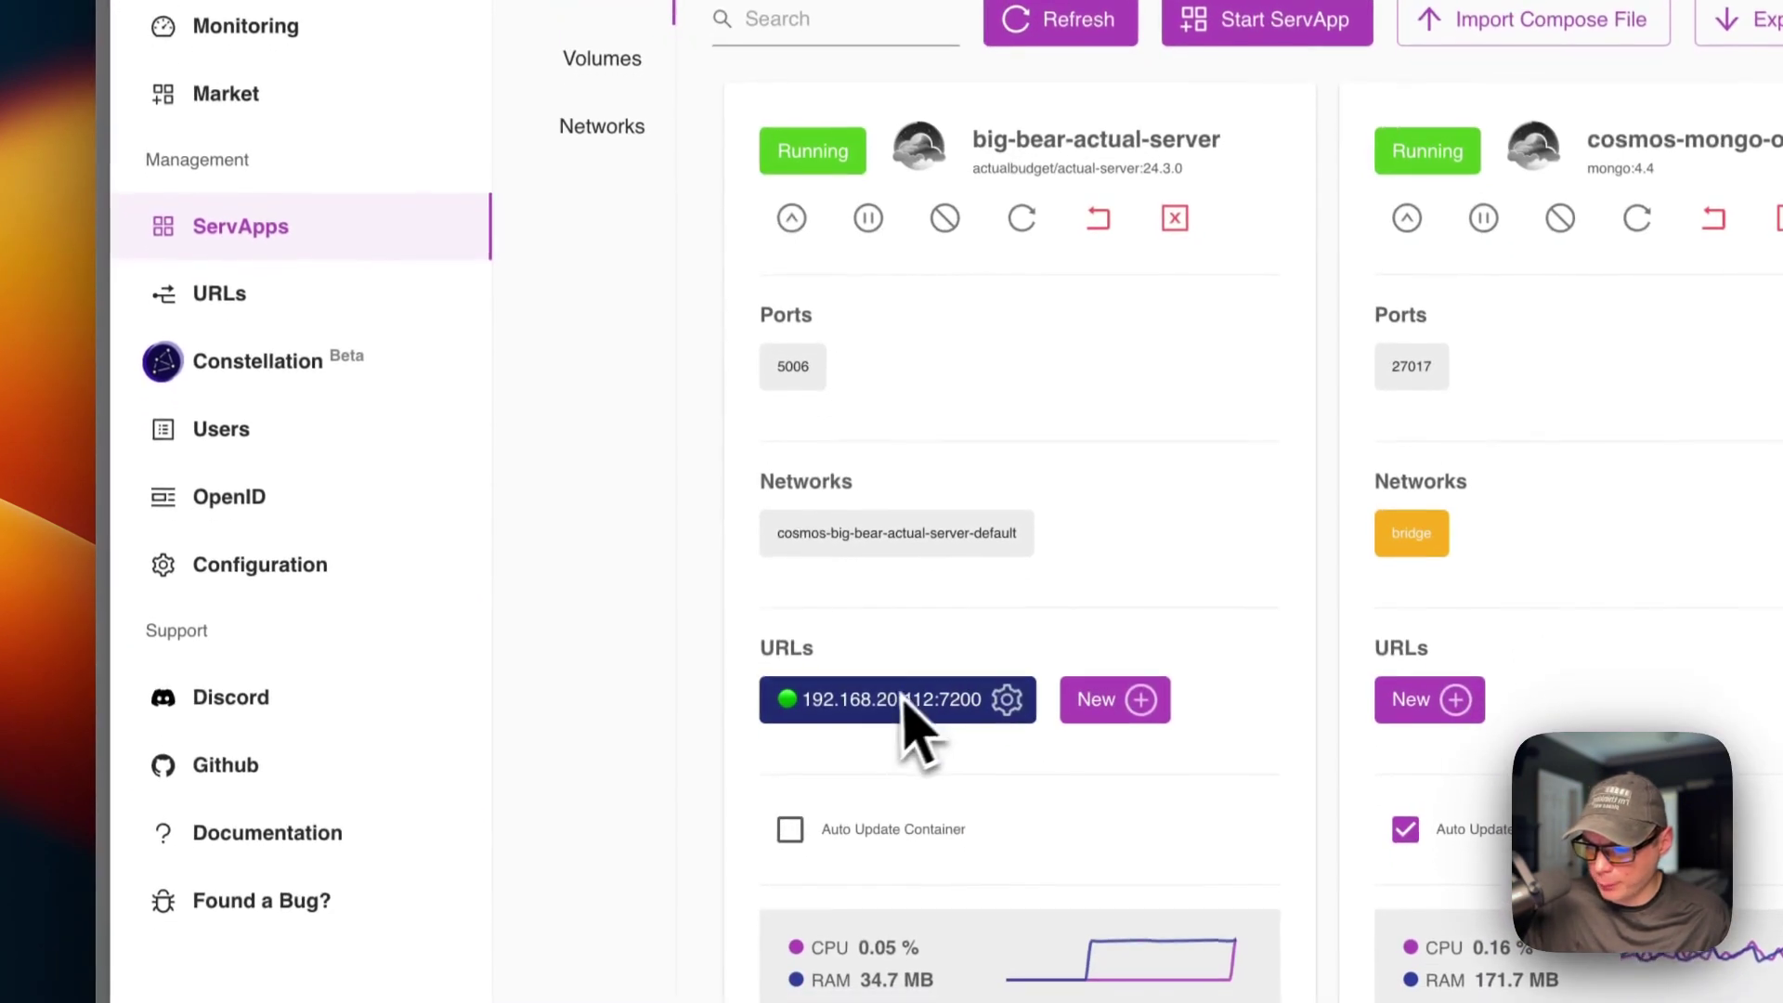
left_click(220, 324)
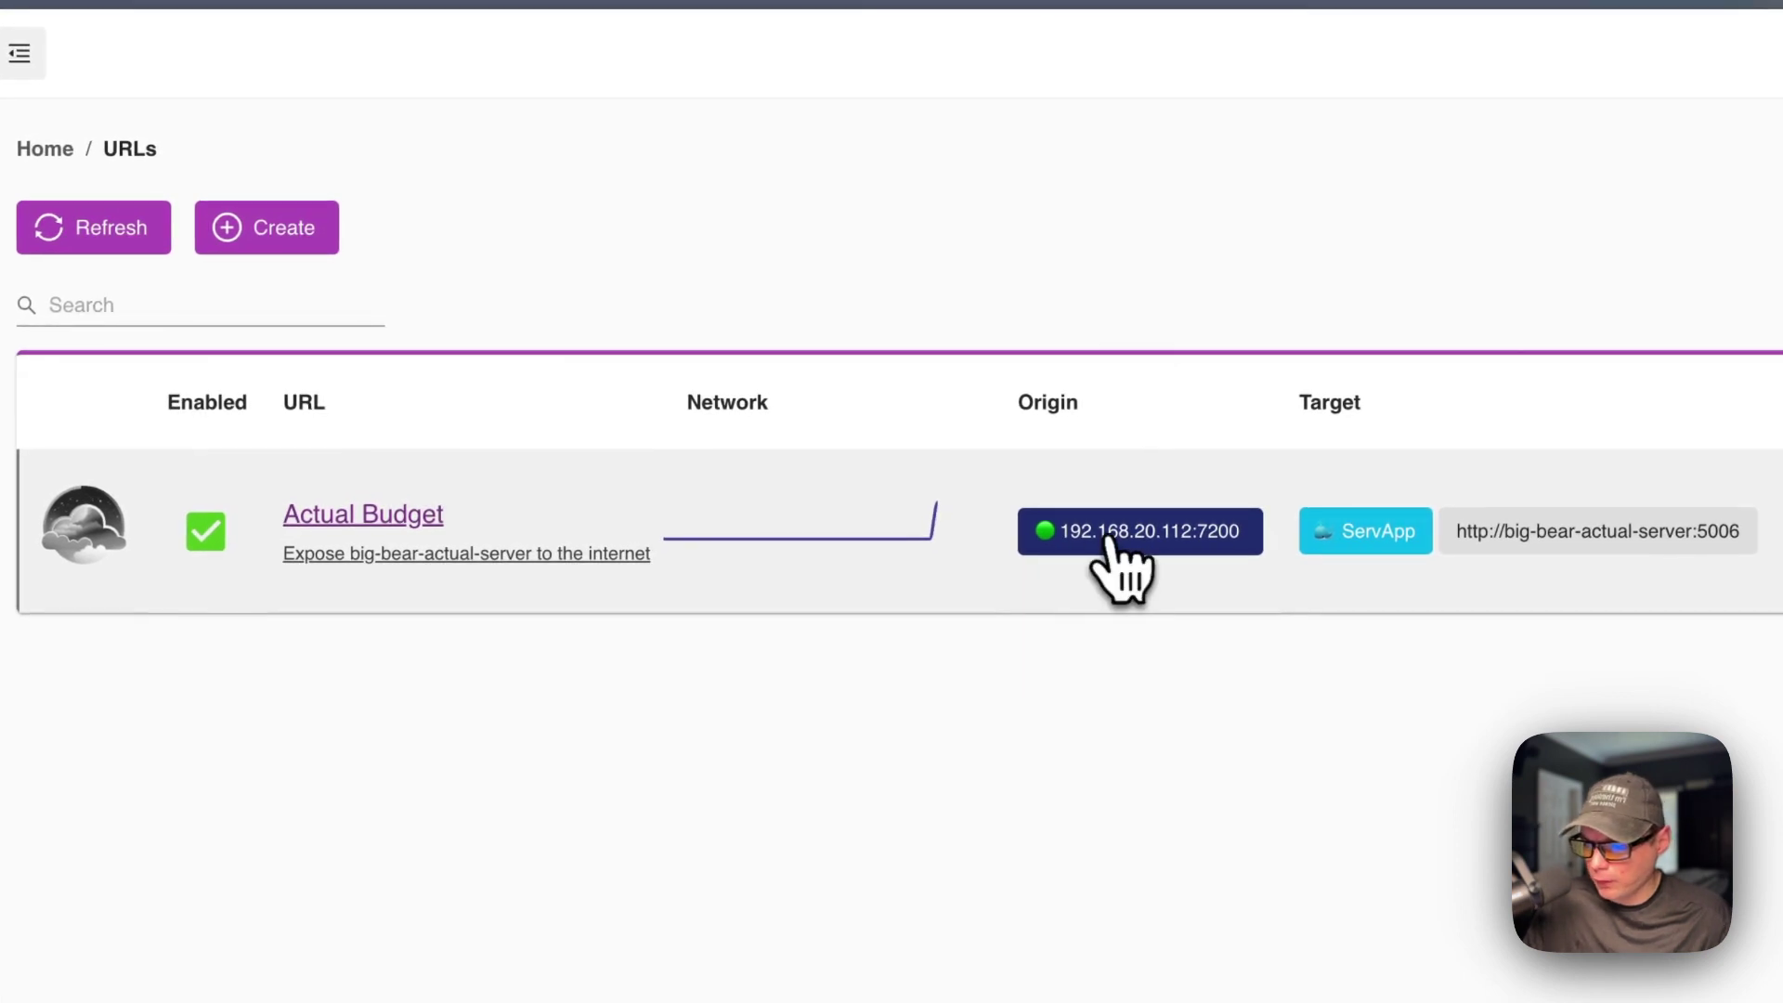
left_click(28, 263)
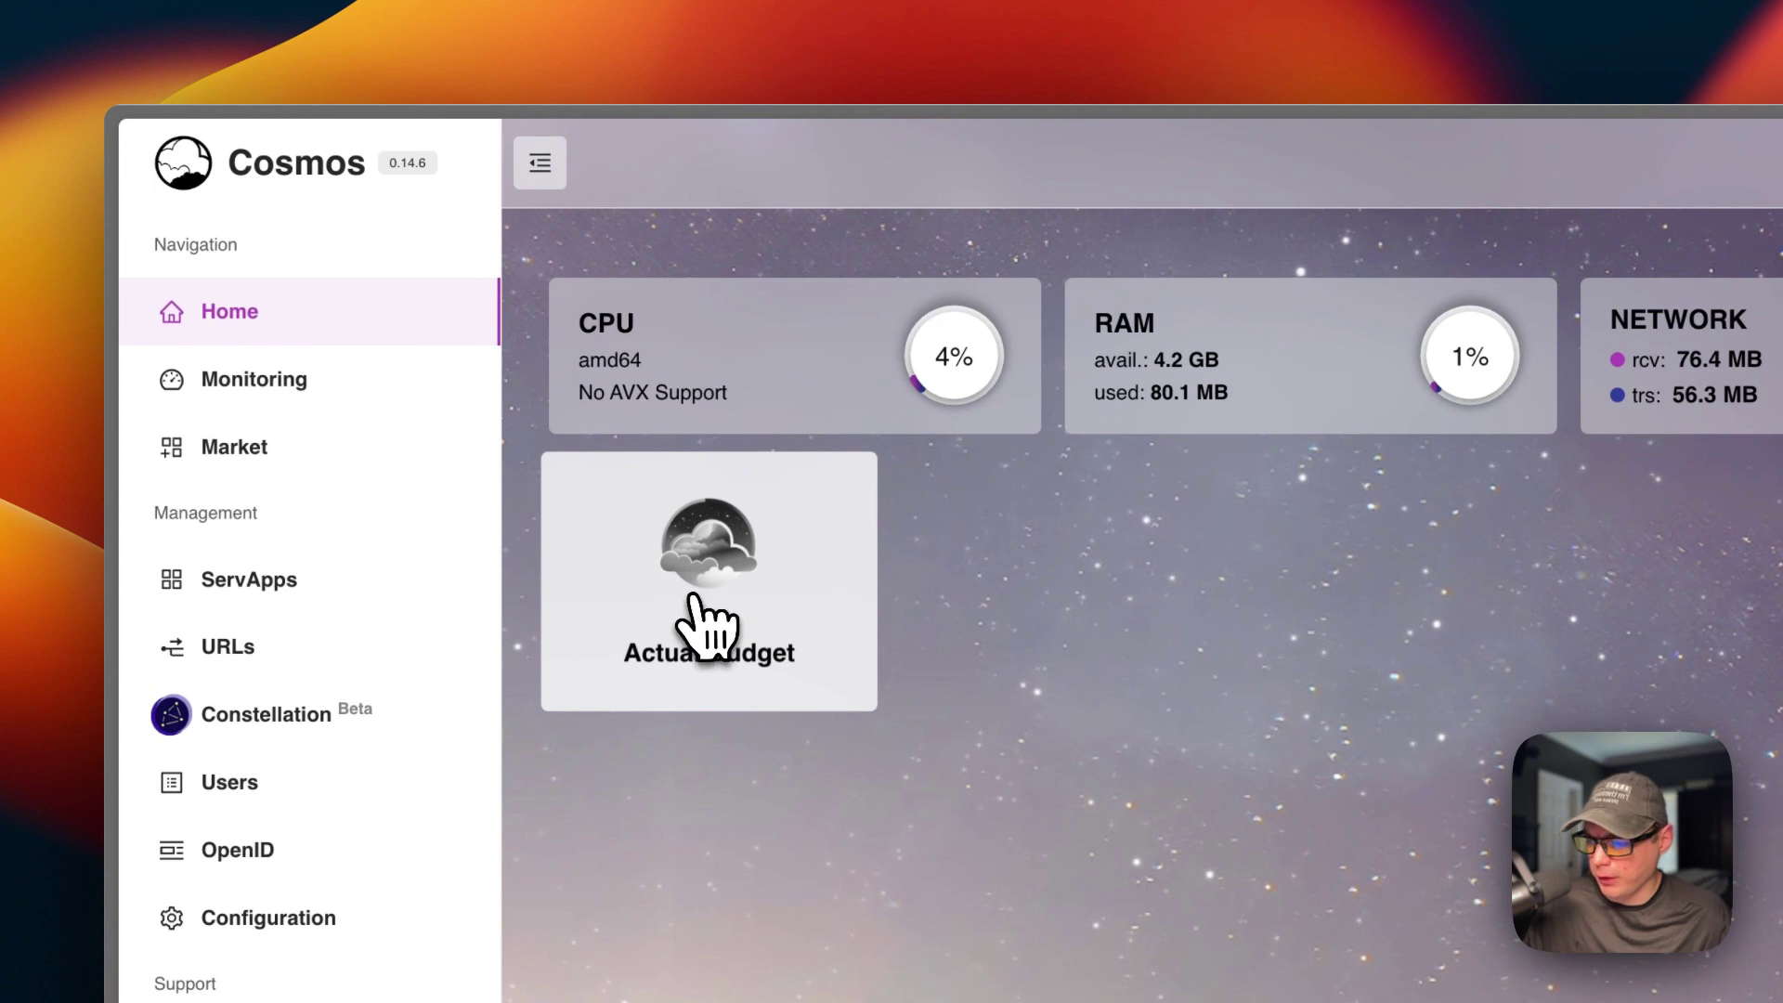
Launch Actual Budget from its tile and enter and confirm a new server password
left_click(715, 641)
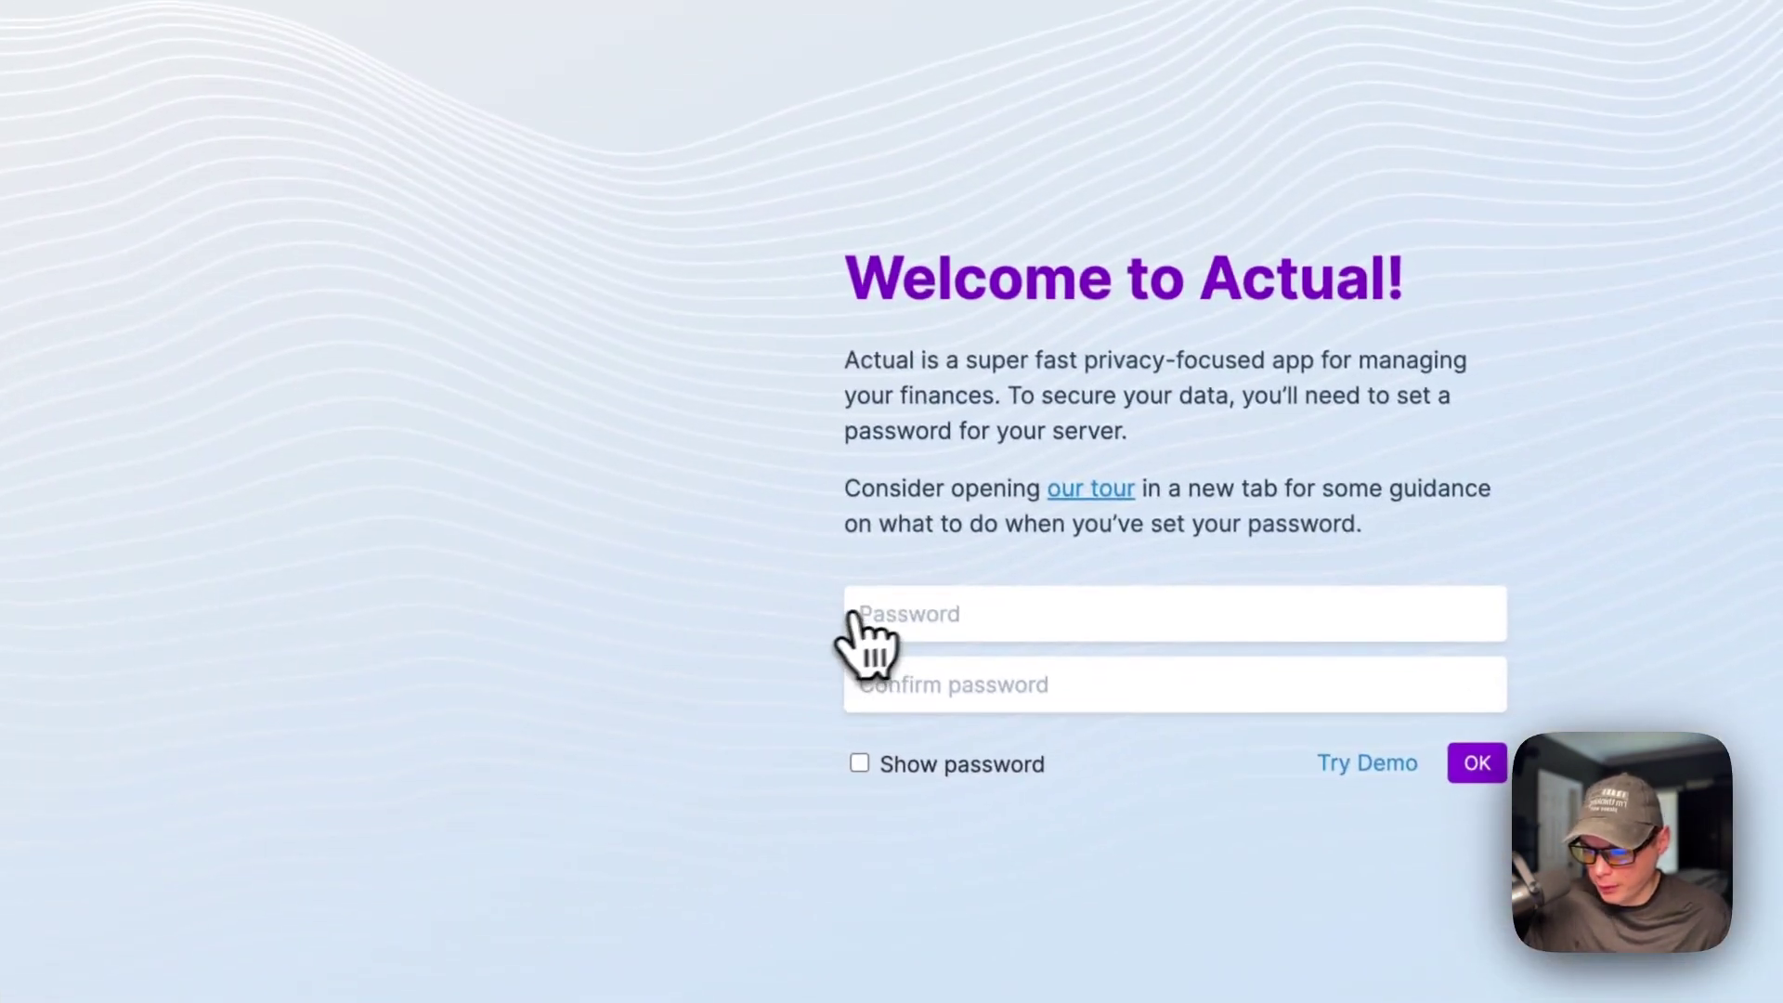
left_click(1098, 915)
type("p")
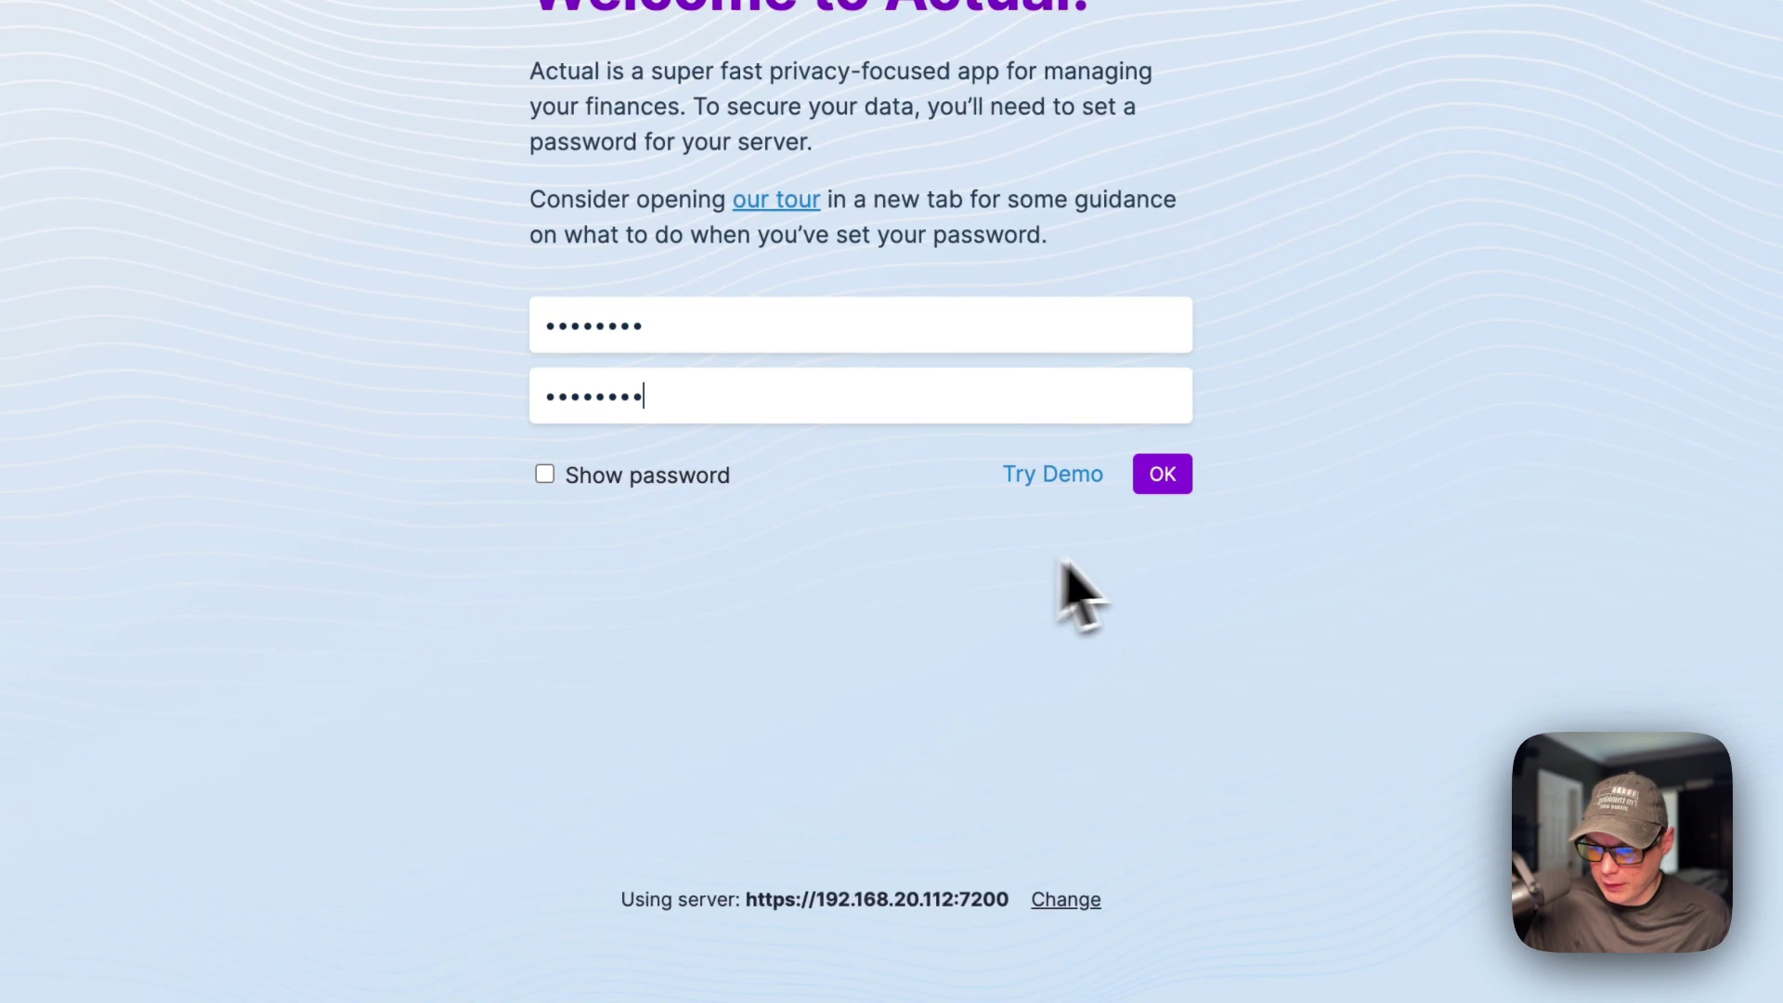
left_click(1163, 483)
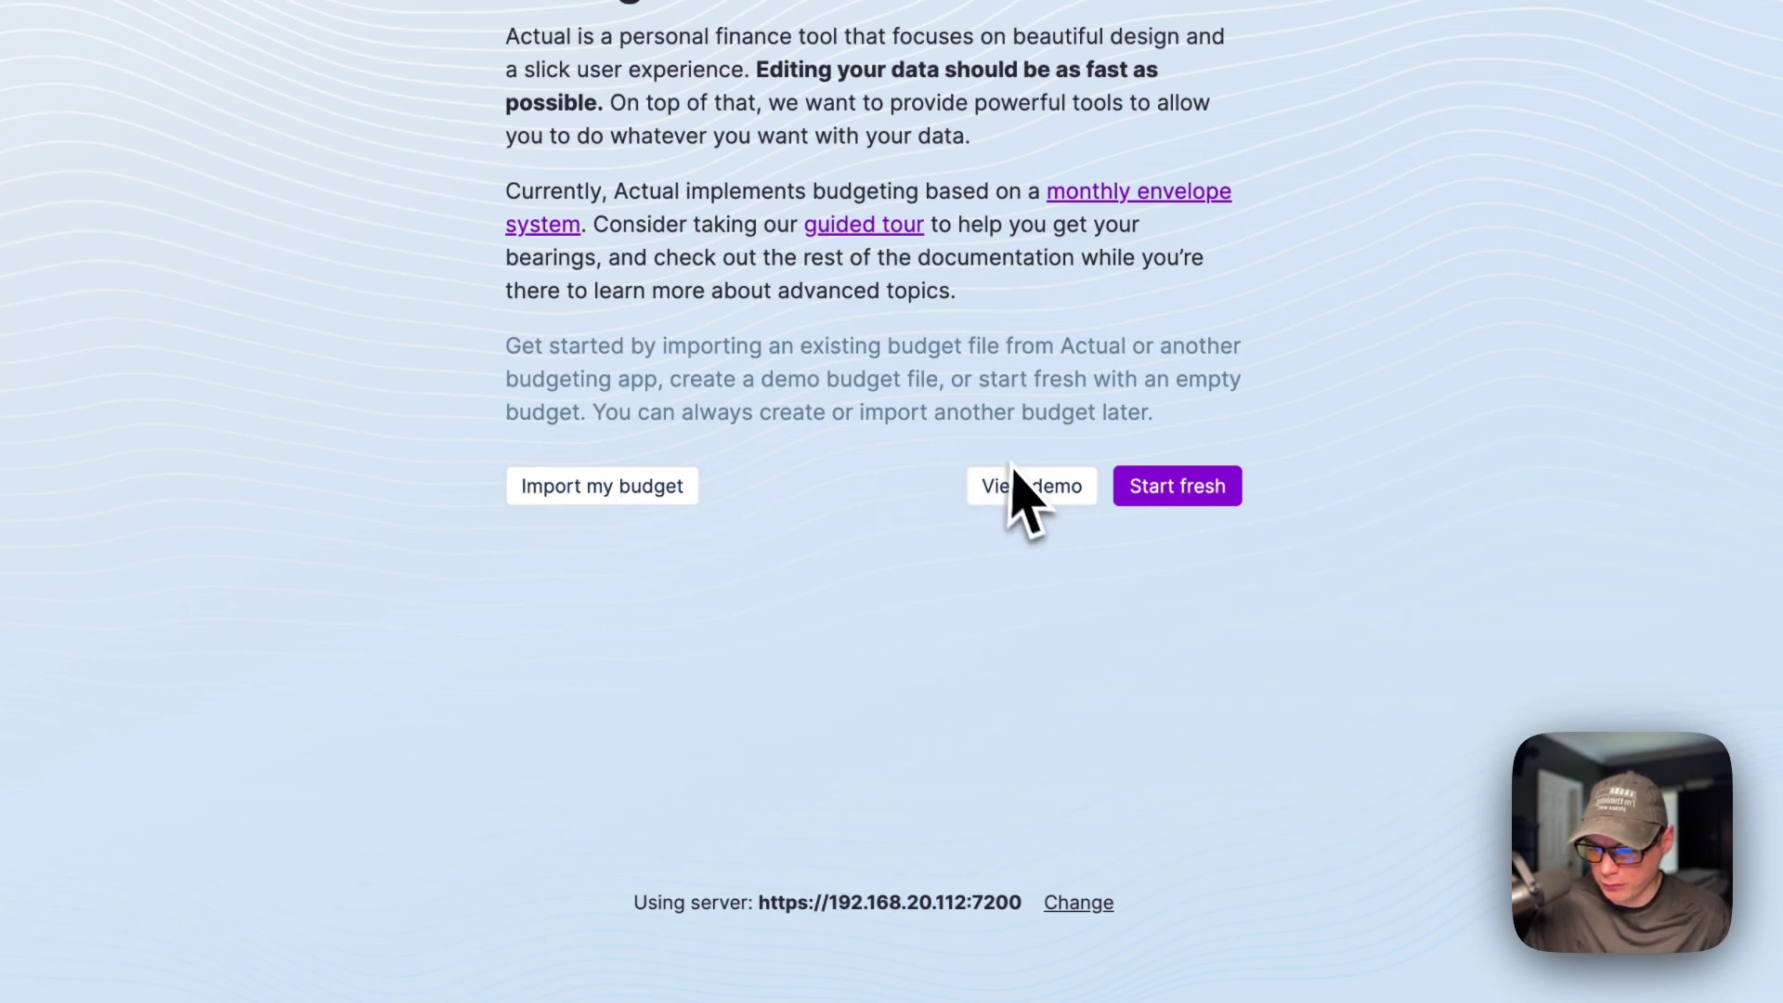
Start a fresh empty budget and browse its Budget, Reports and Schedules pages
left_click(1185, 500)
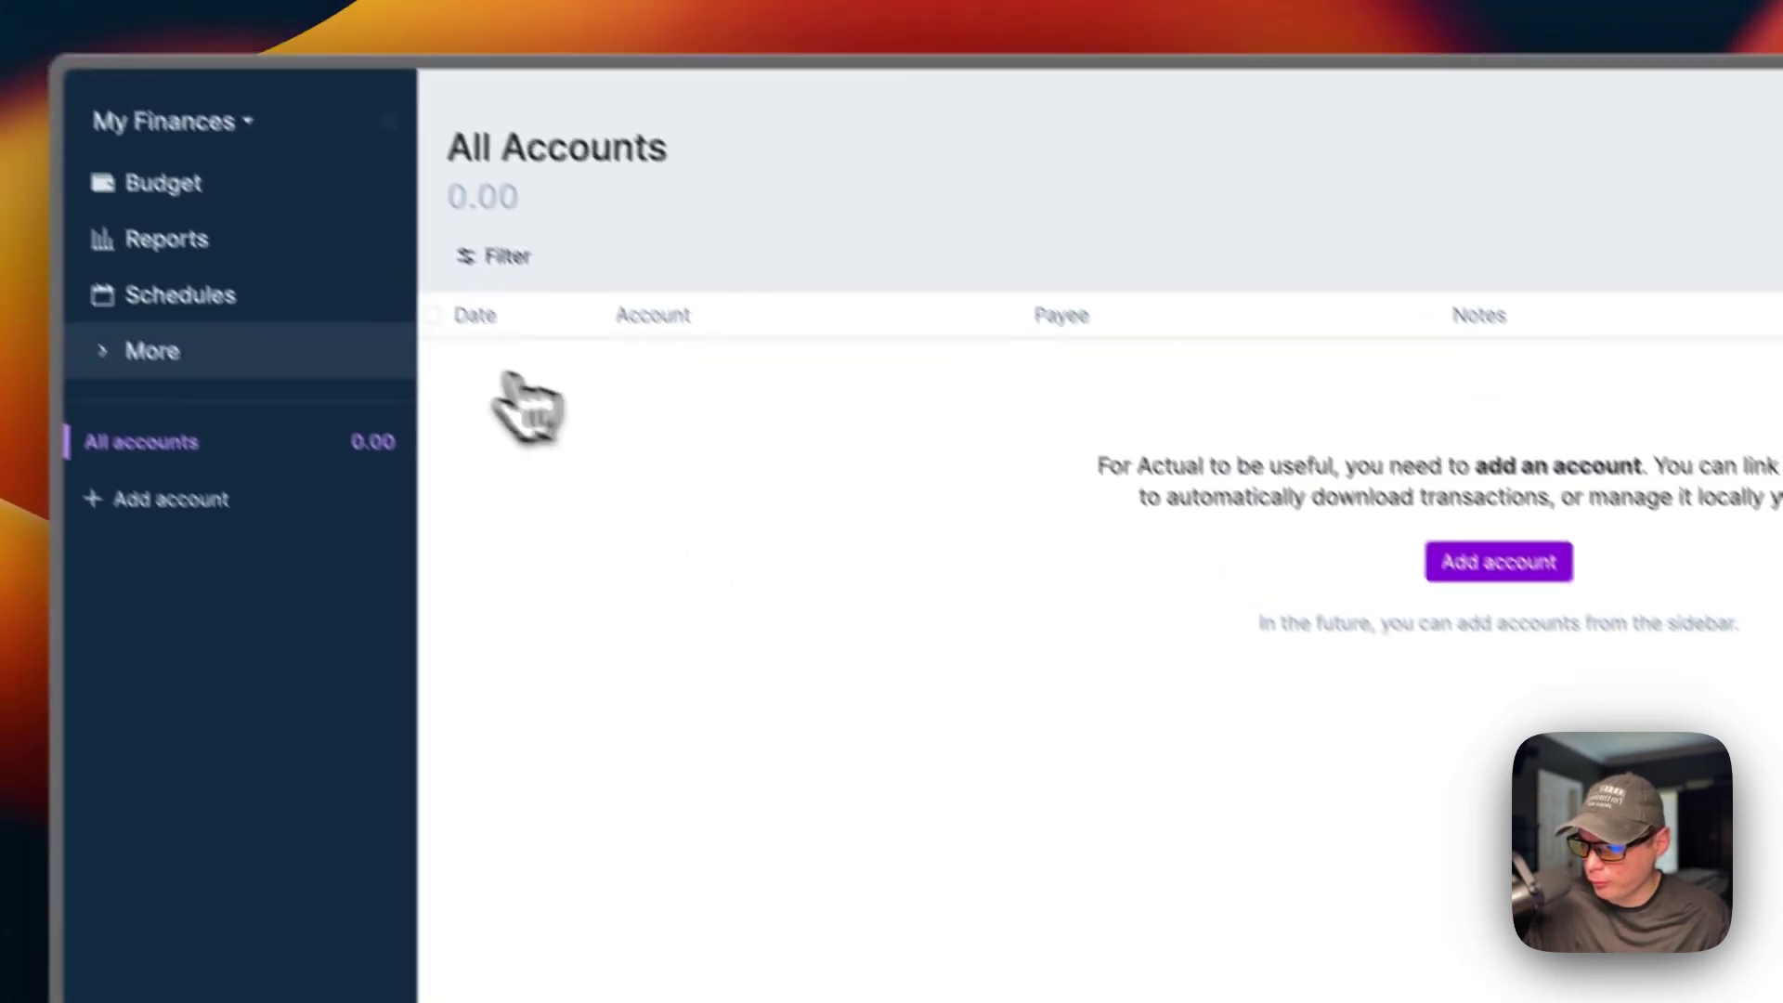
left_click(232, 249)
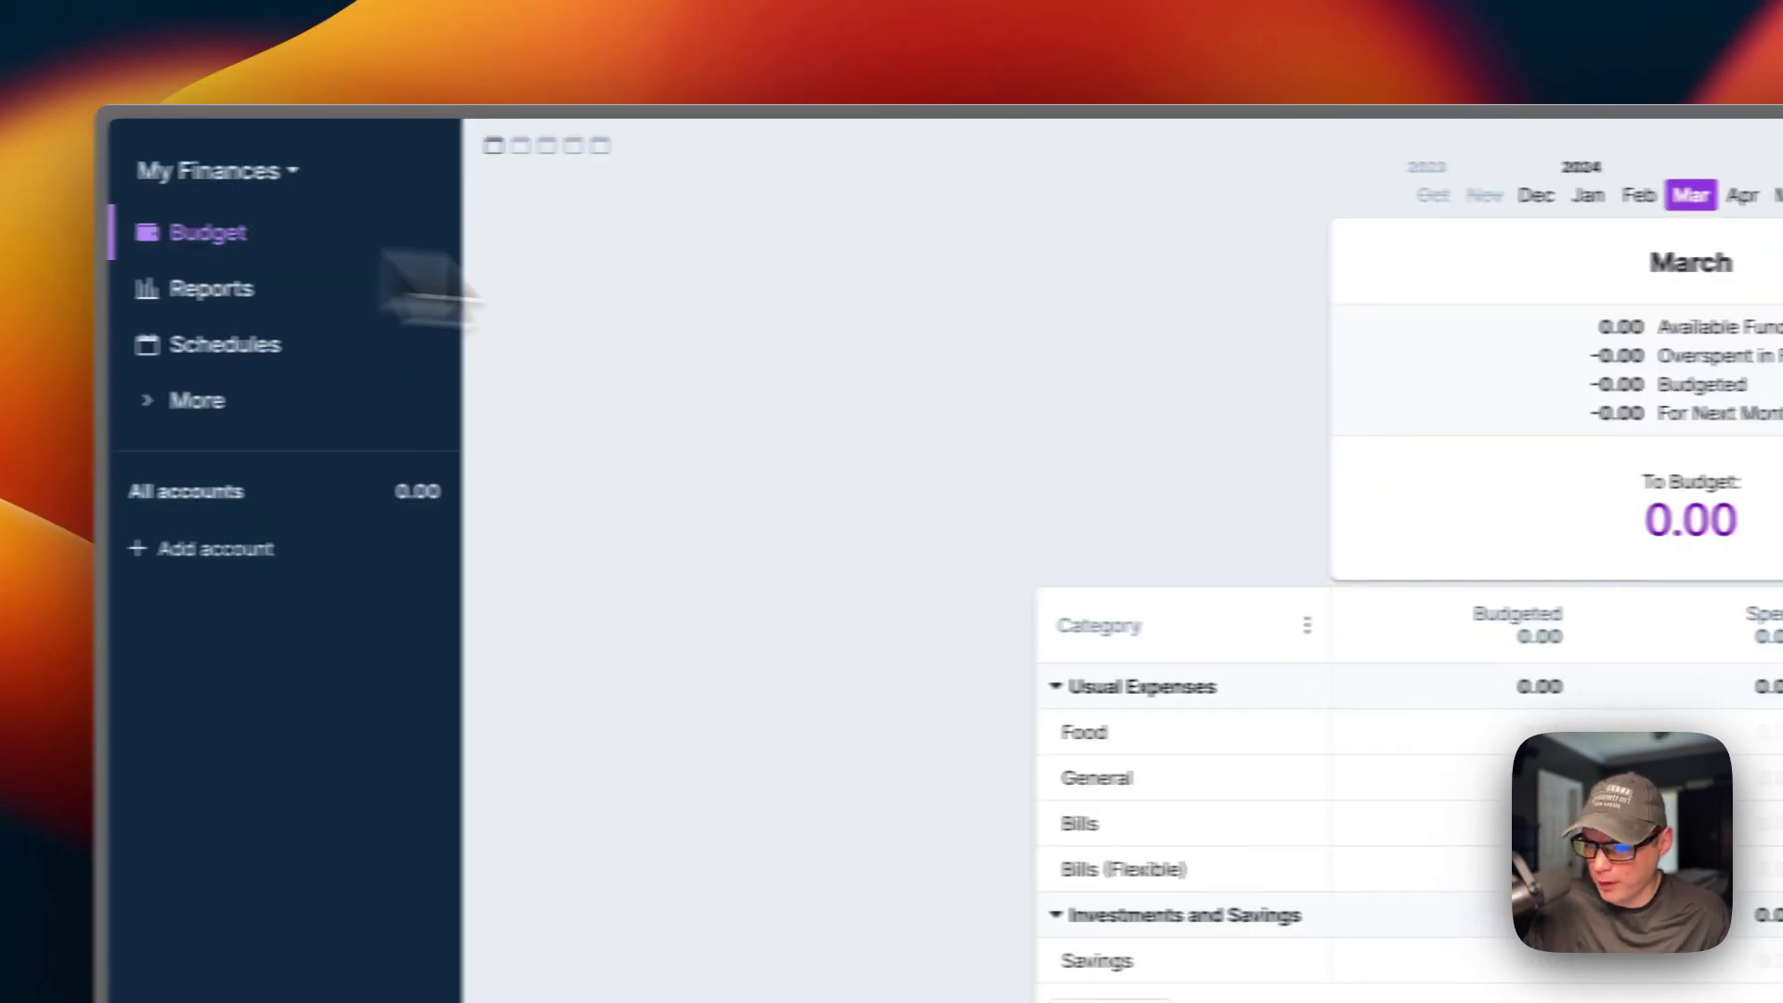
left_click(210, 296)
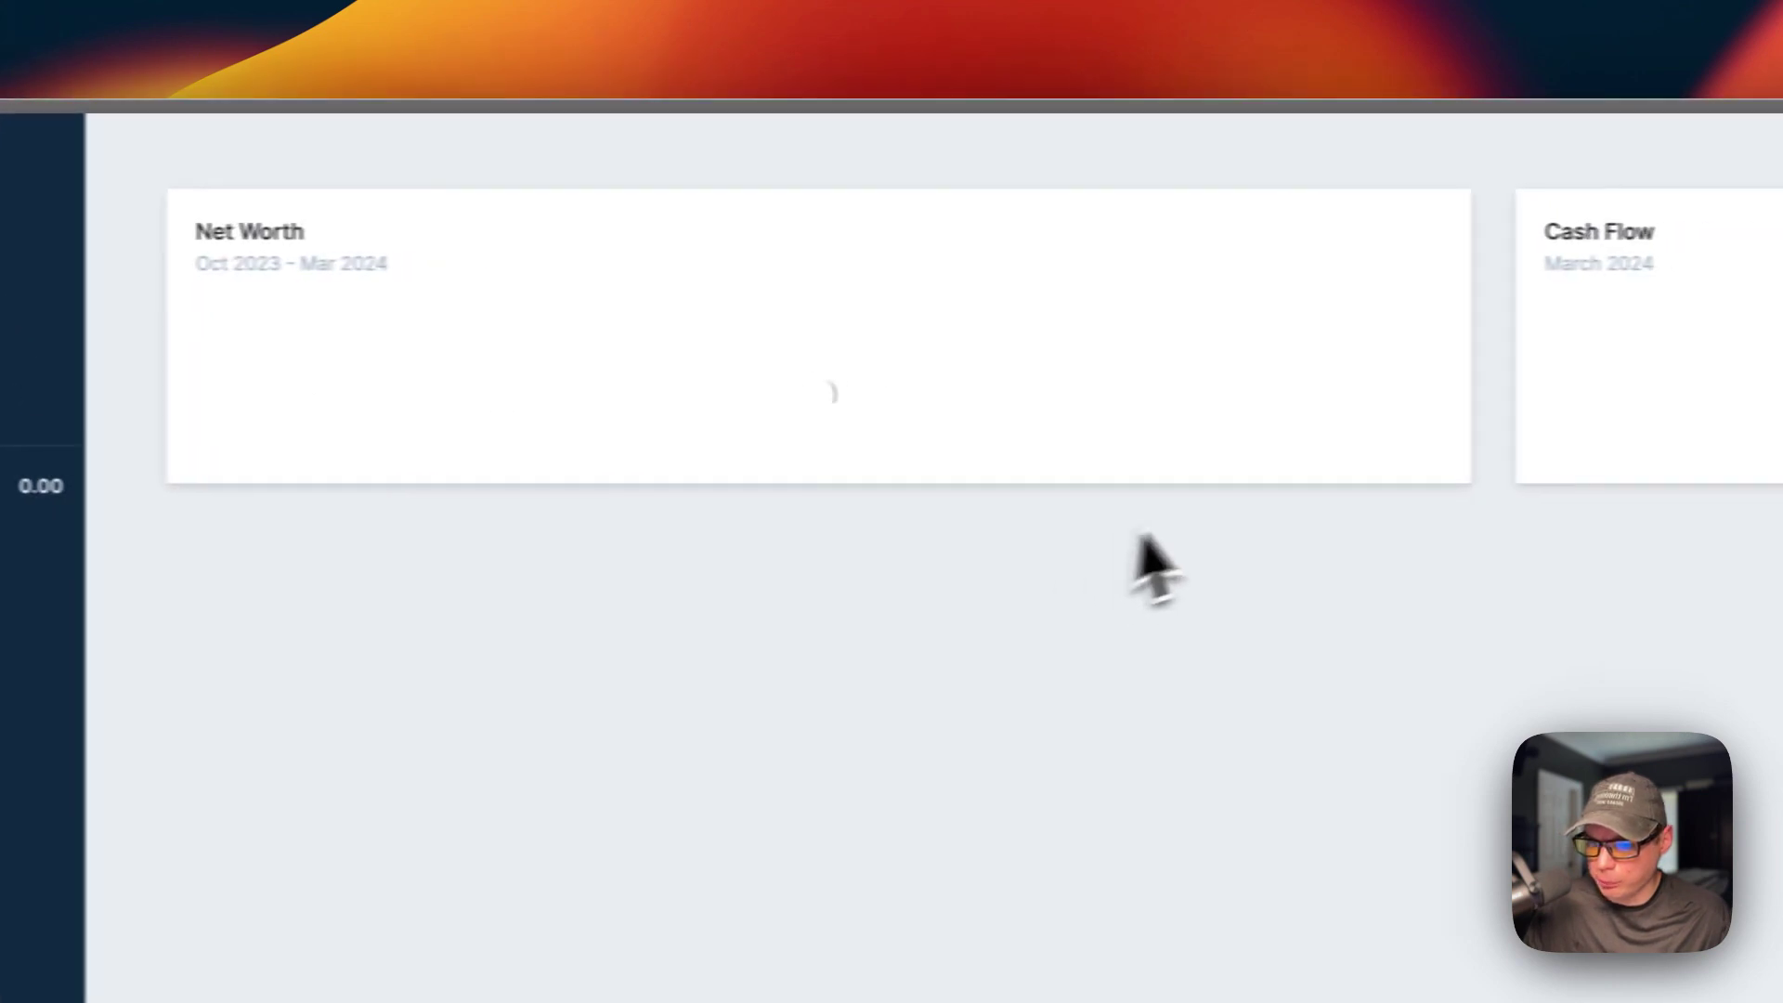
left_click(263, 345)
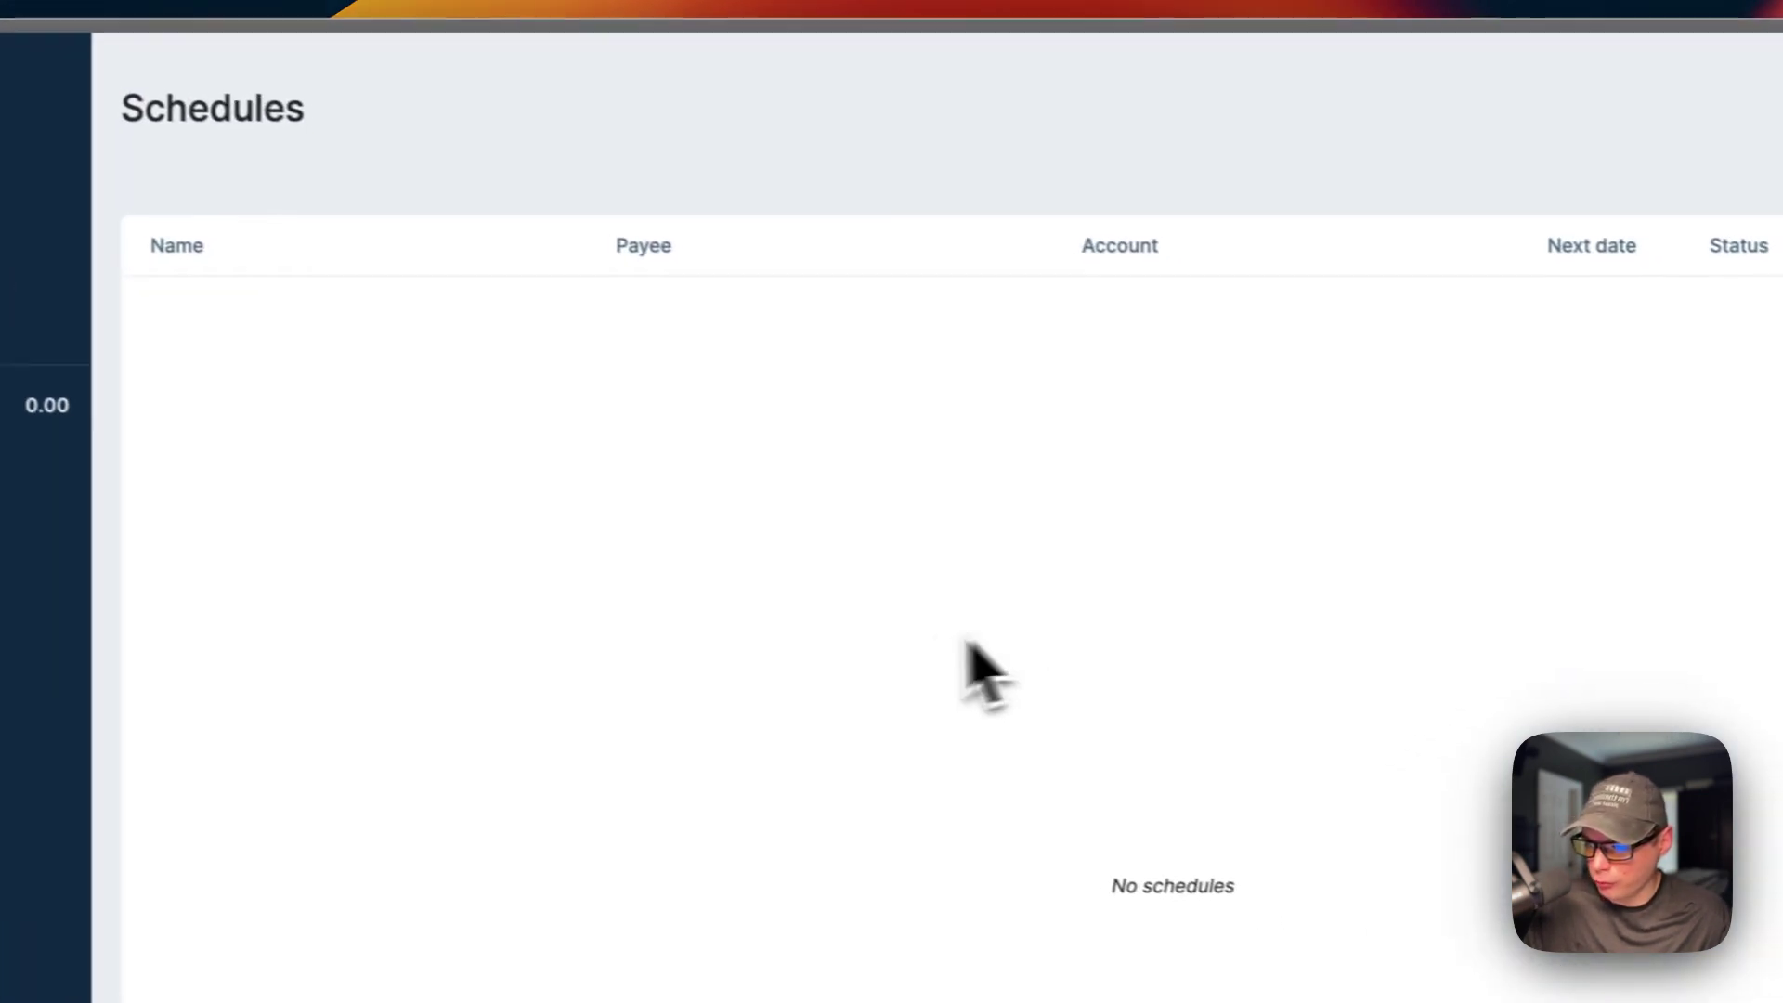
Expand More and visit the Payees and Rules pages, ending on Settings
left_click(121, 358)
left_click(75, 408)
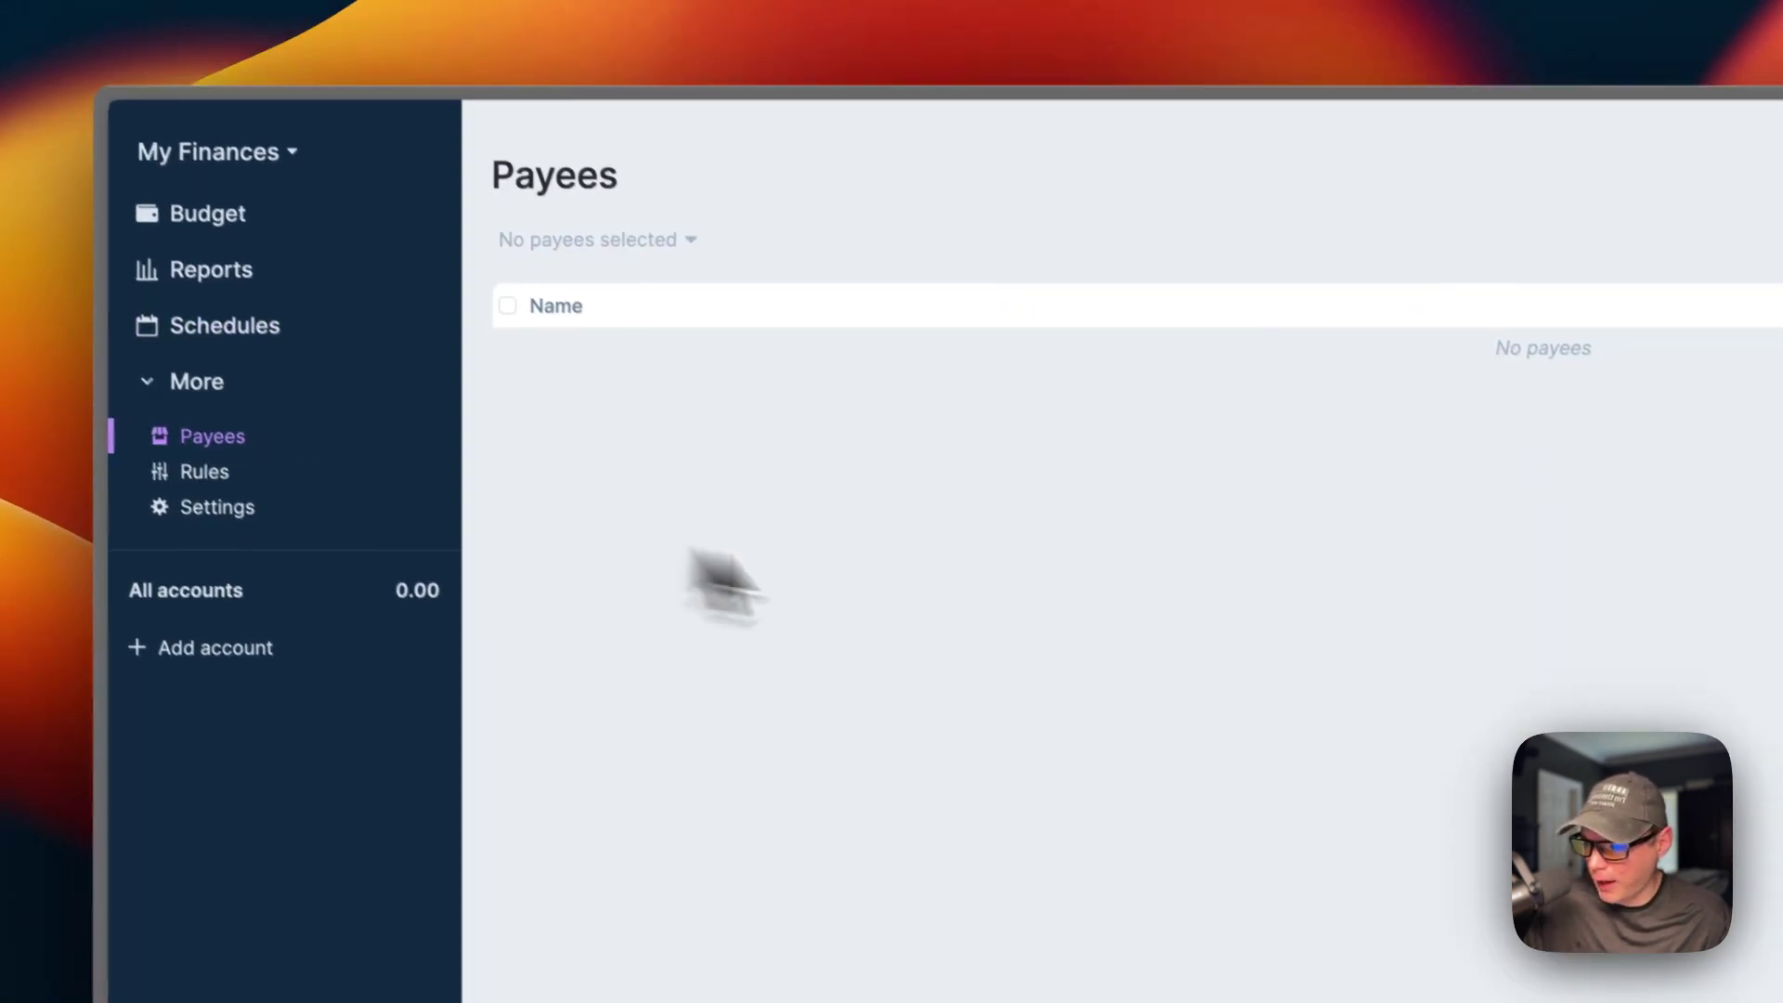
left_click(269, 436)
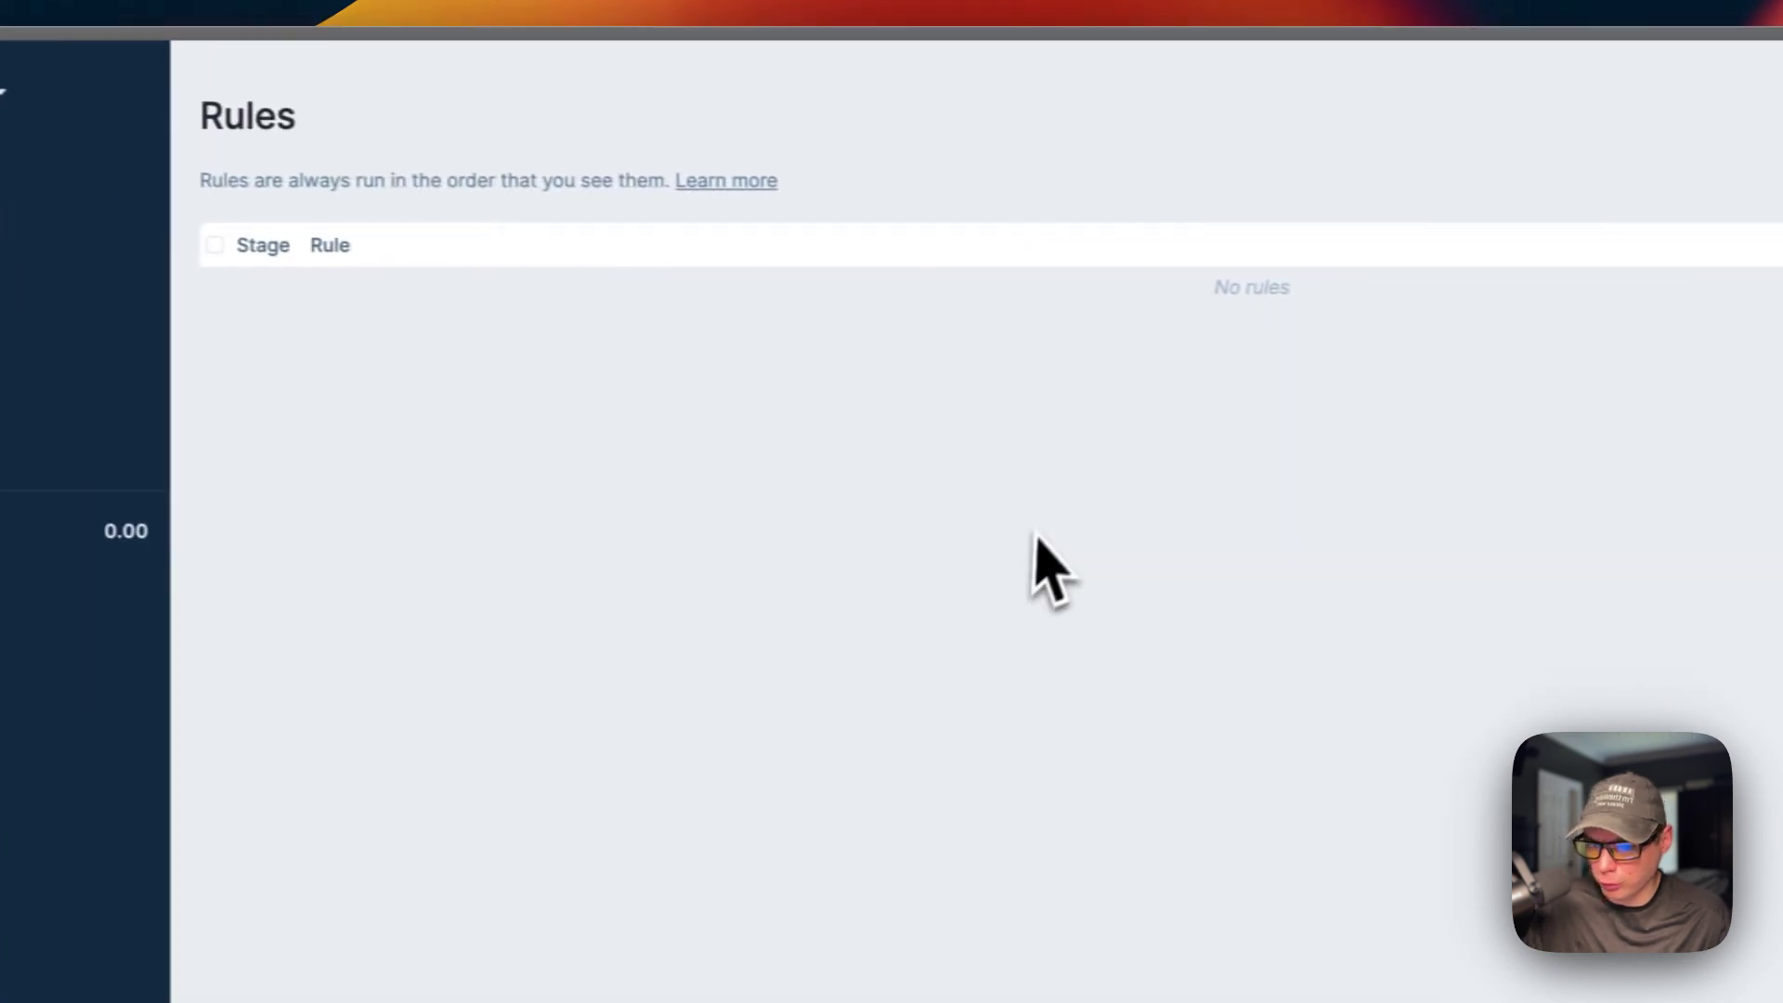
left_click(14, 448)
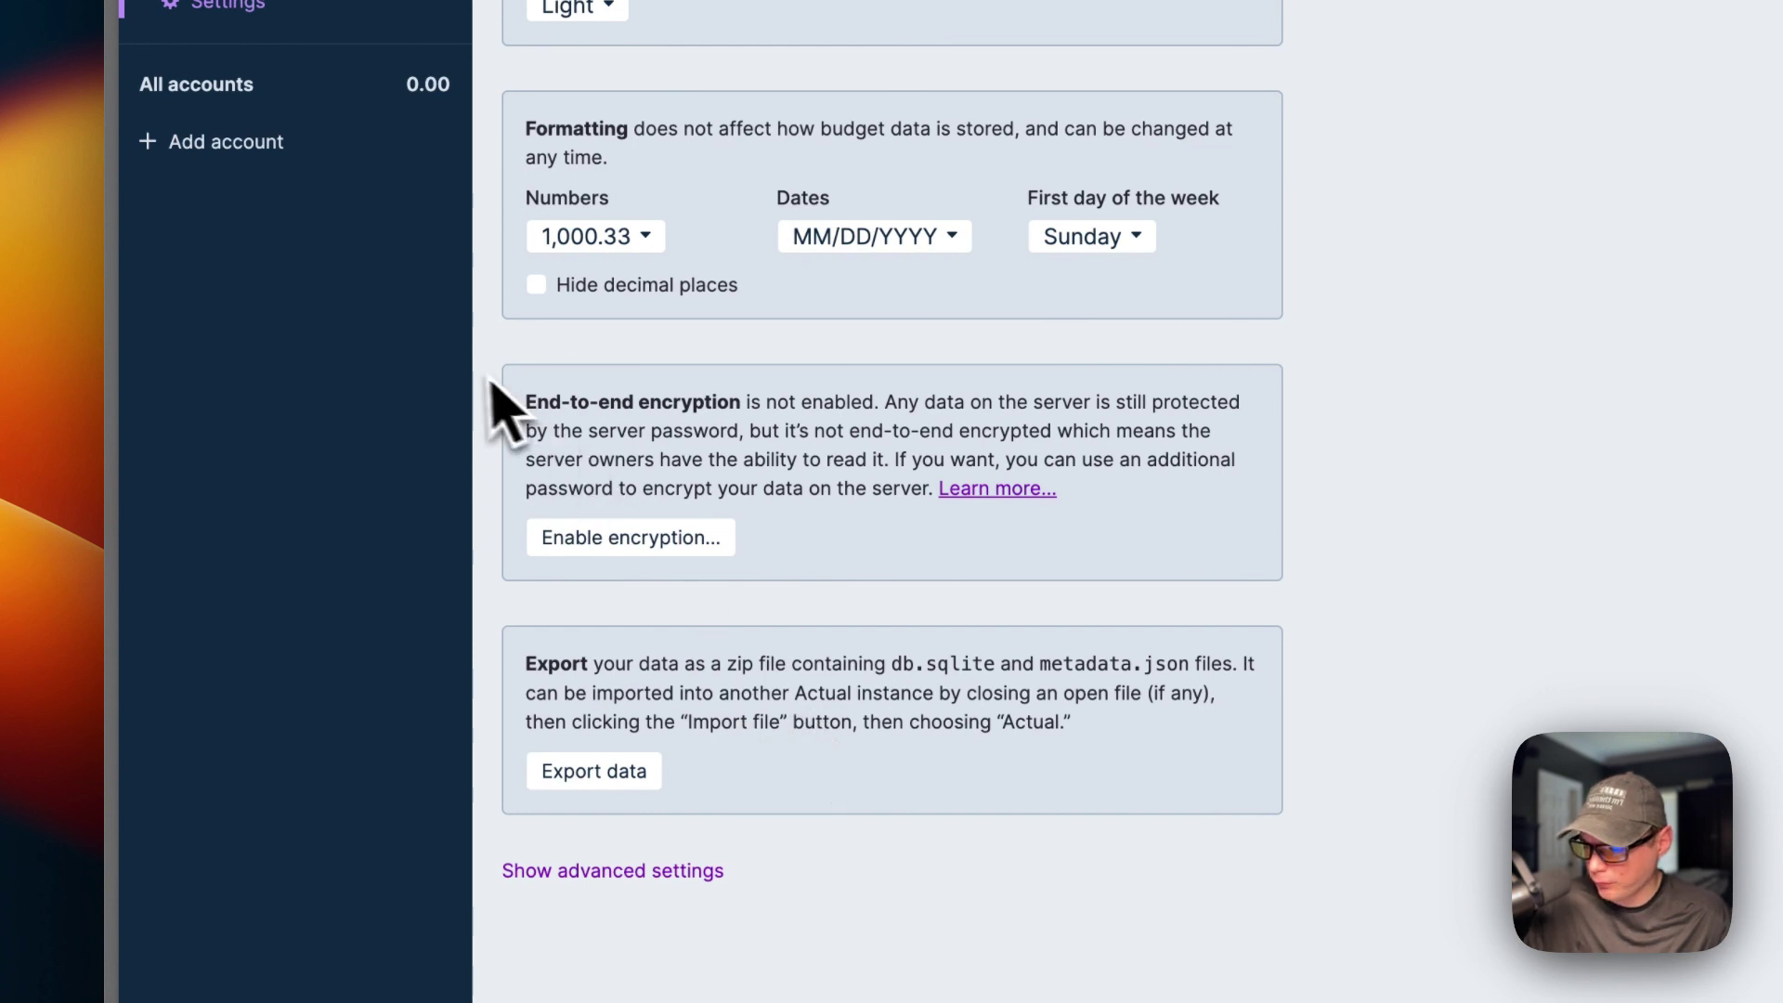
Add a local on-budget account called BigBearAccount with a 1,000,000,000.00 opening balance
left_click(225, 141)
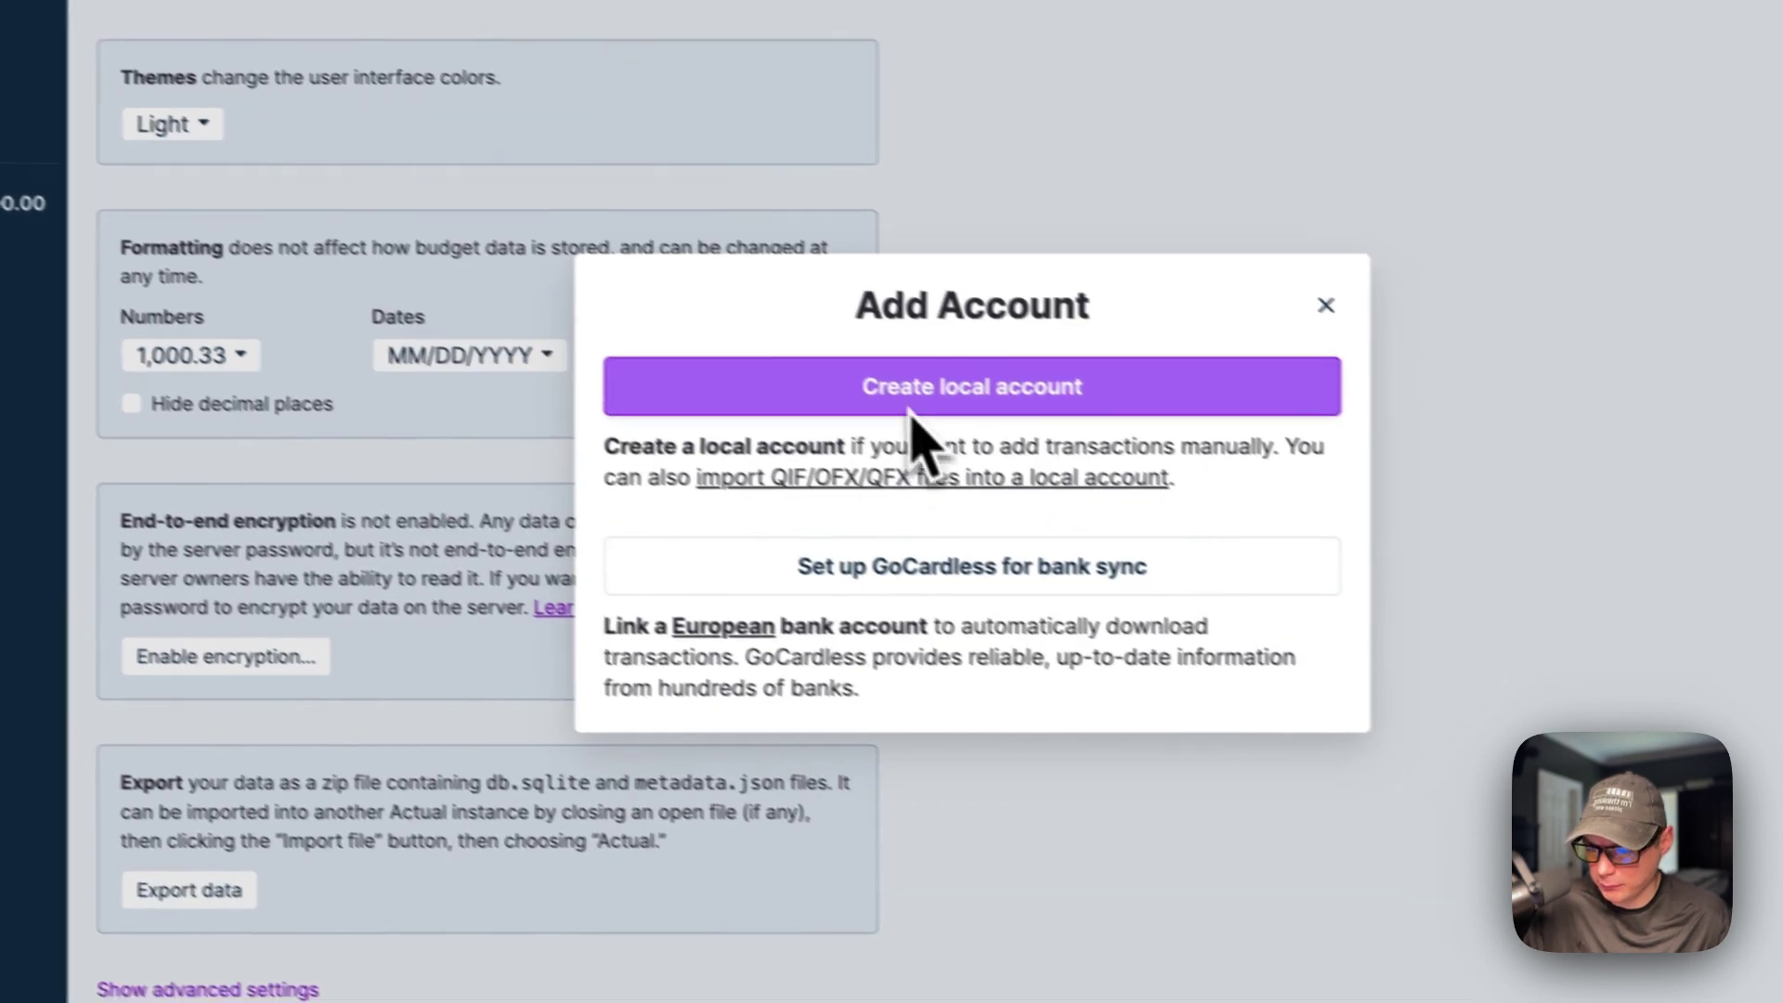
left_click(947, 418)
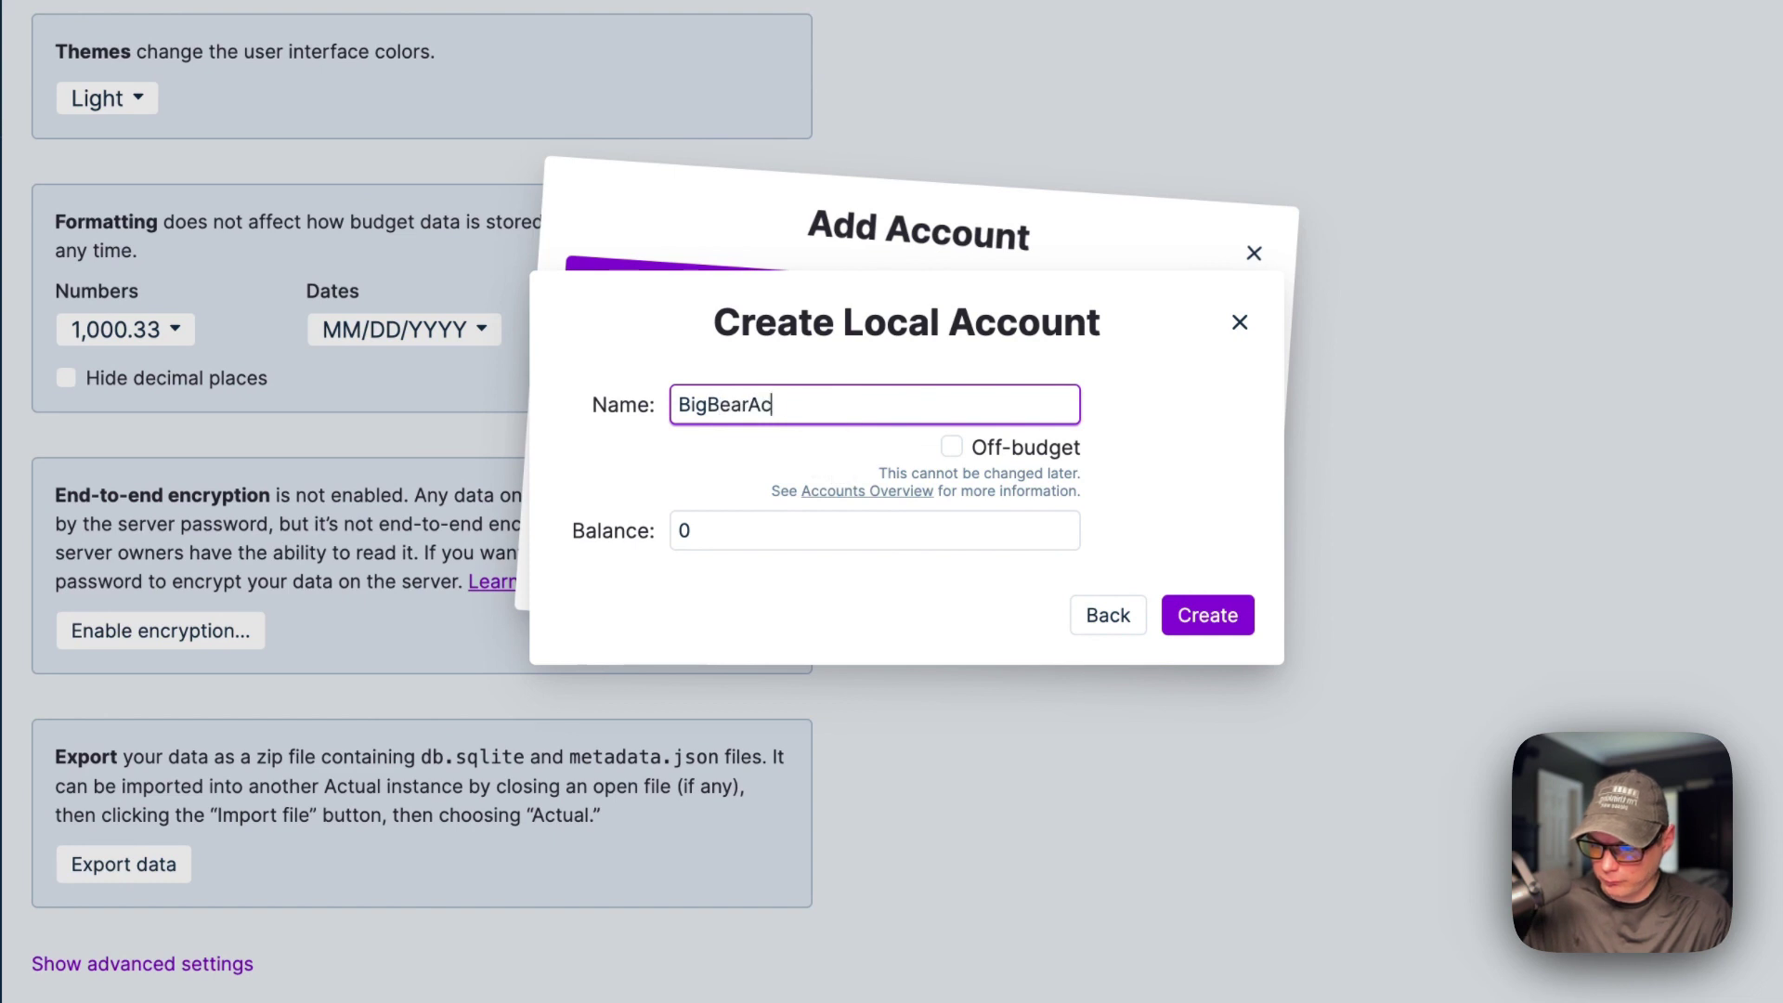
type("BigBearAccount")
key("Tab")
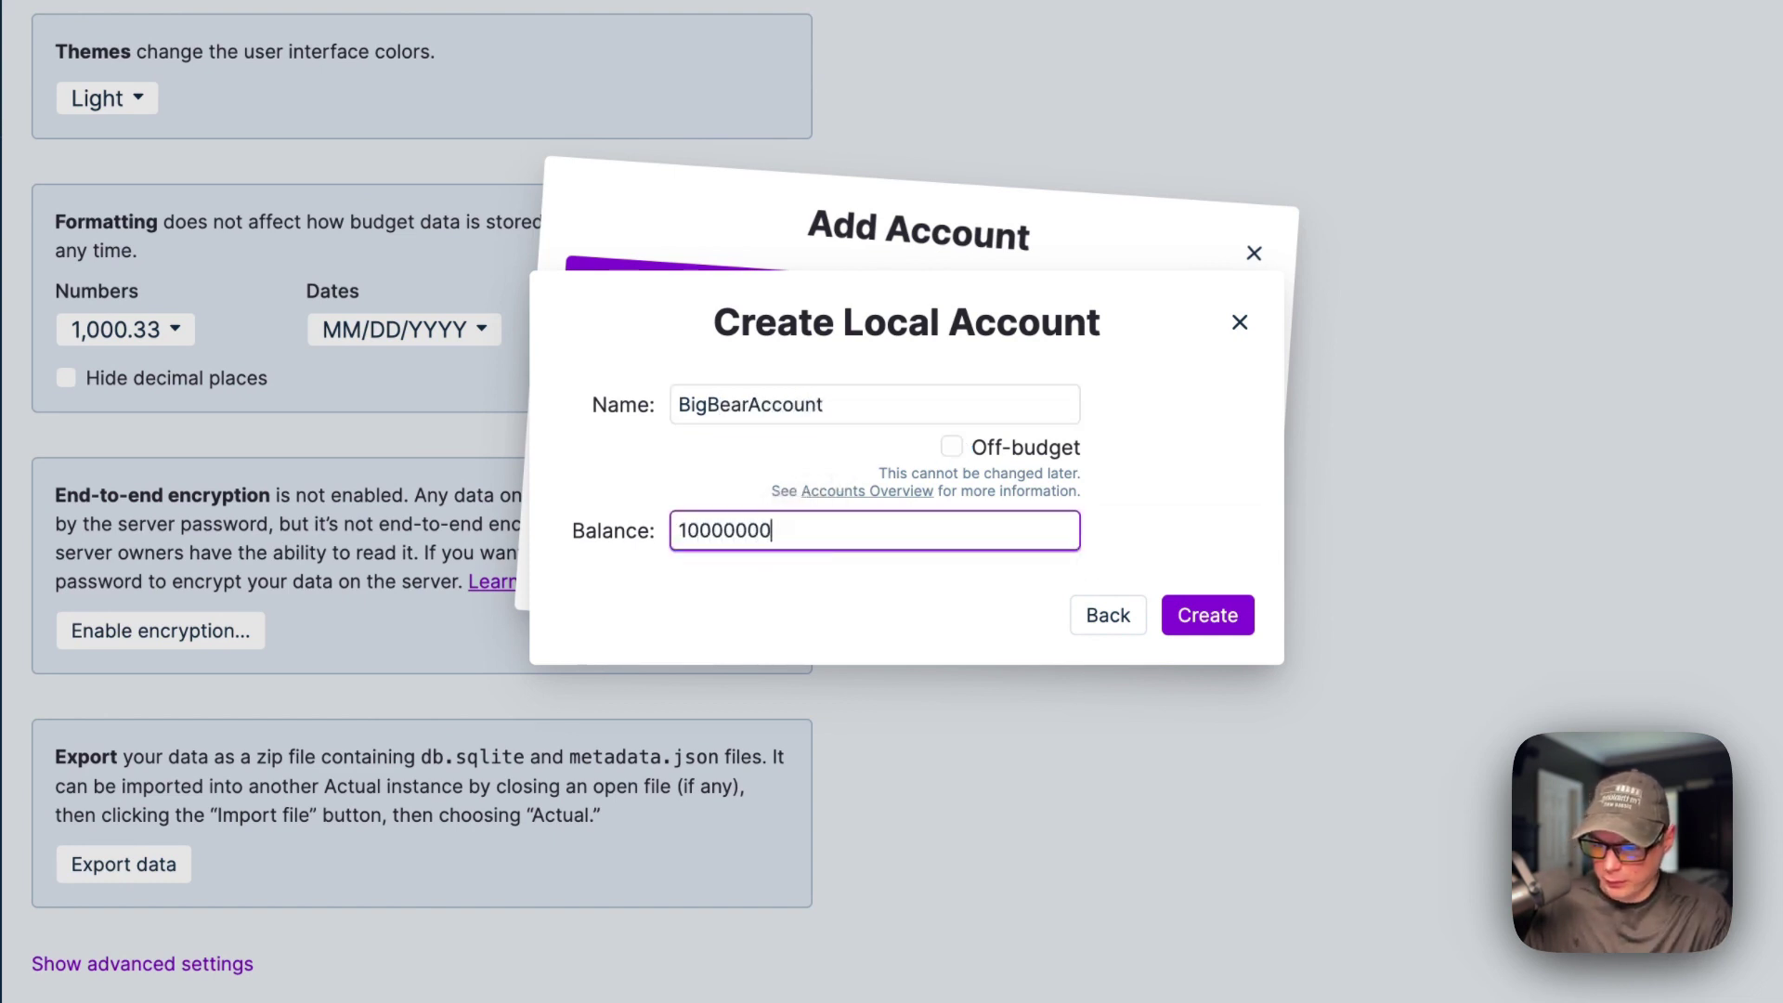
left_click(1175, 621)
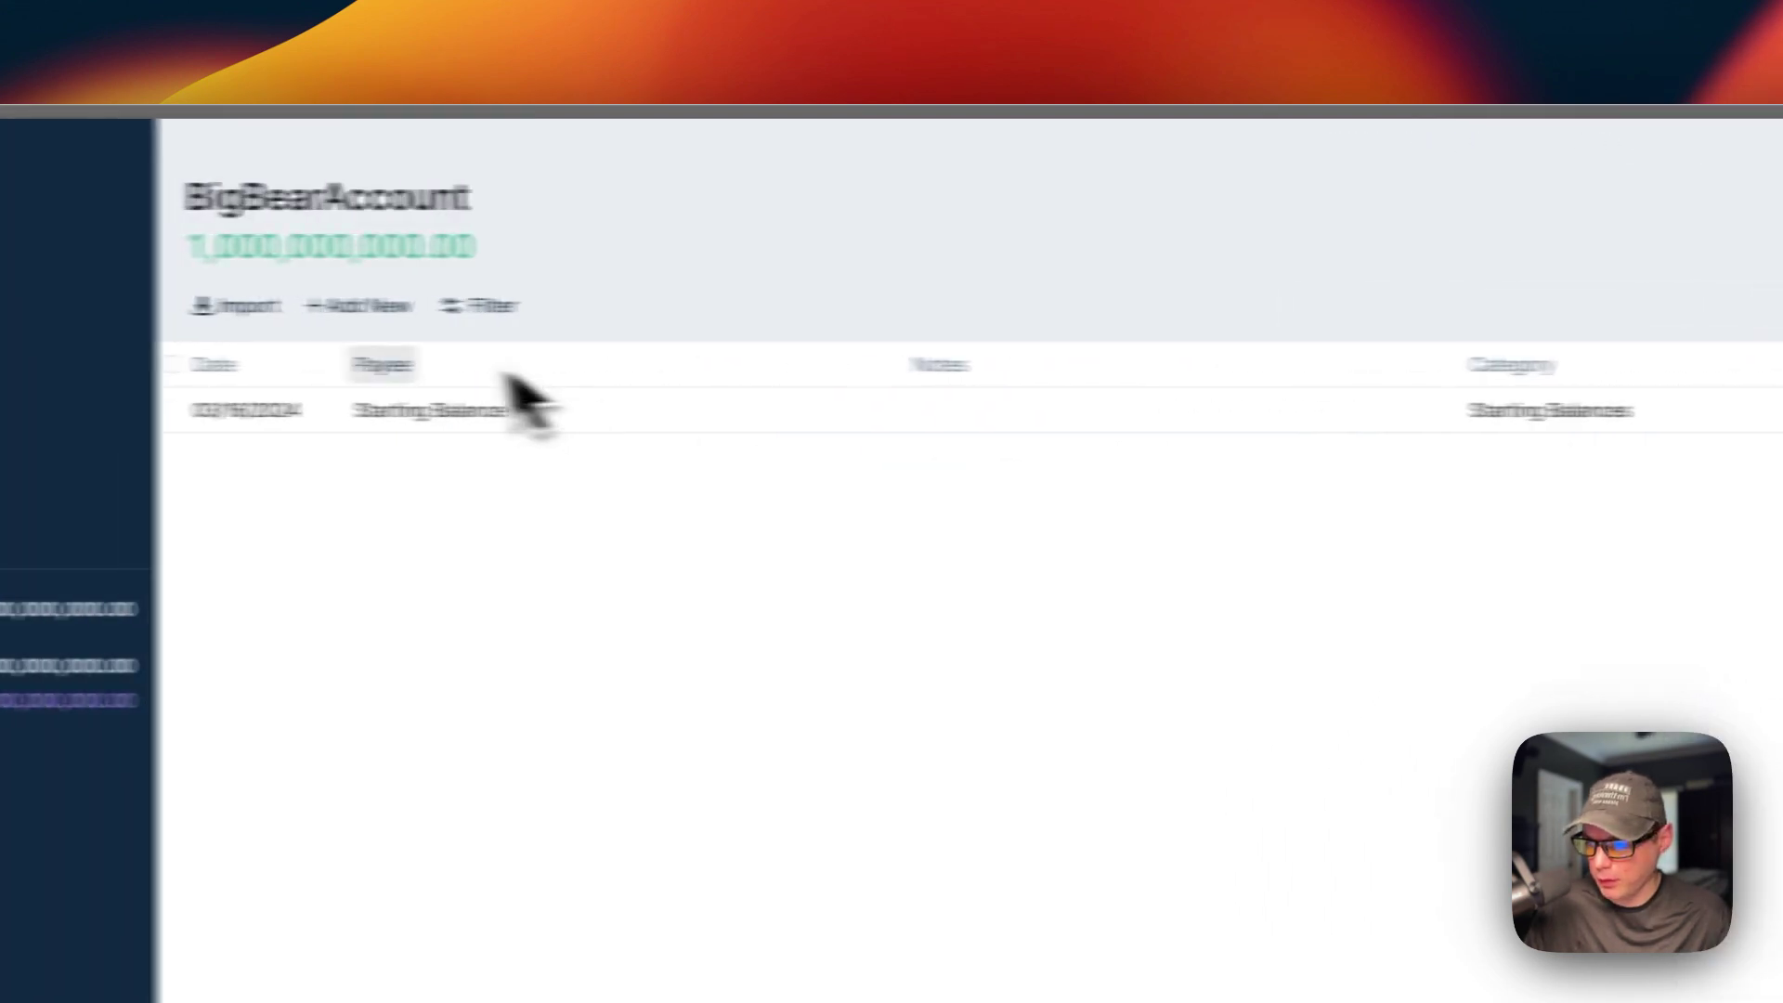
Draft a BigBearAccount transaction dated 03/16/2024 with no category, then open the account's options menu
left_click(333, 307)
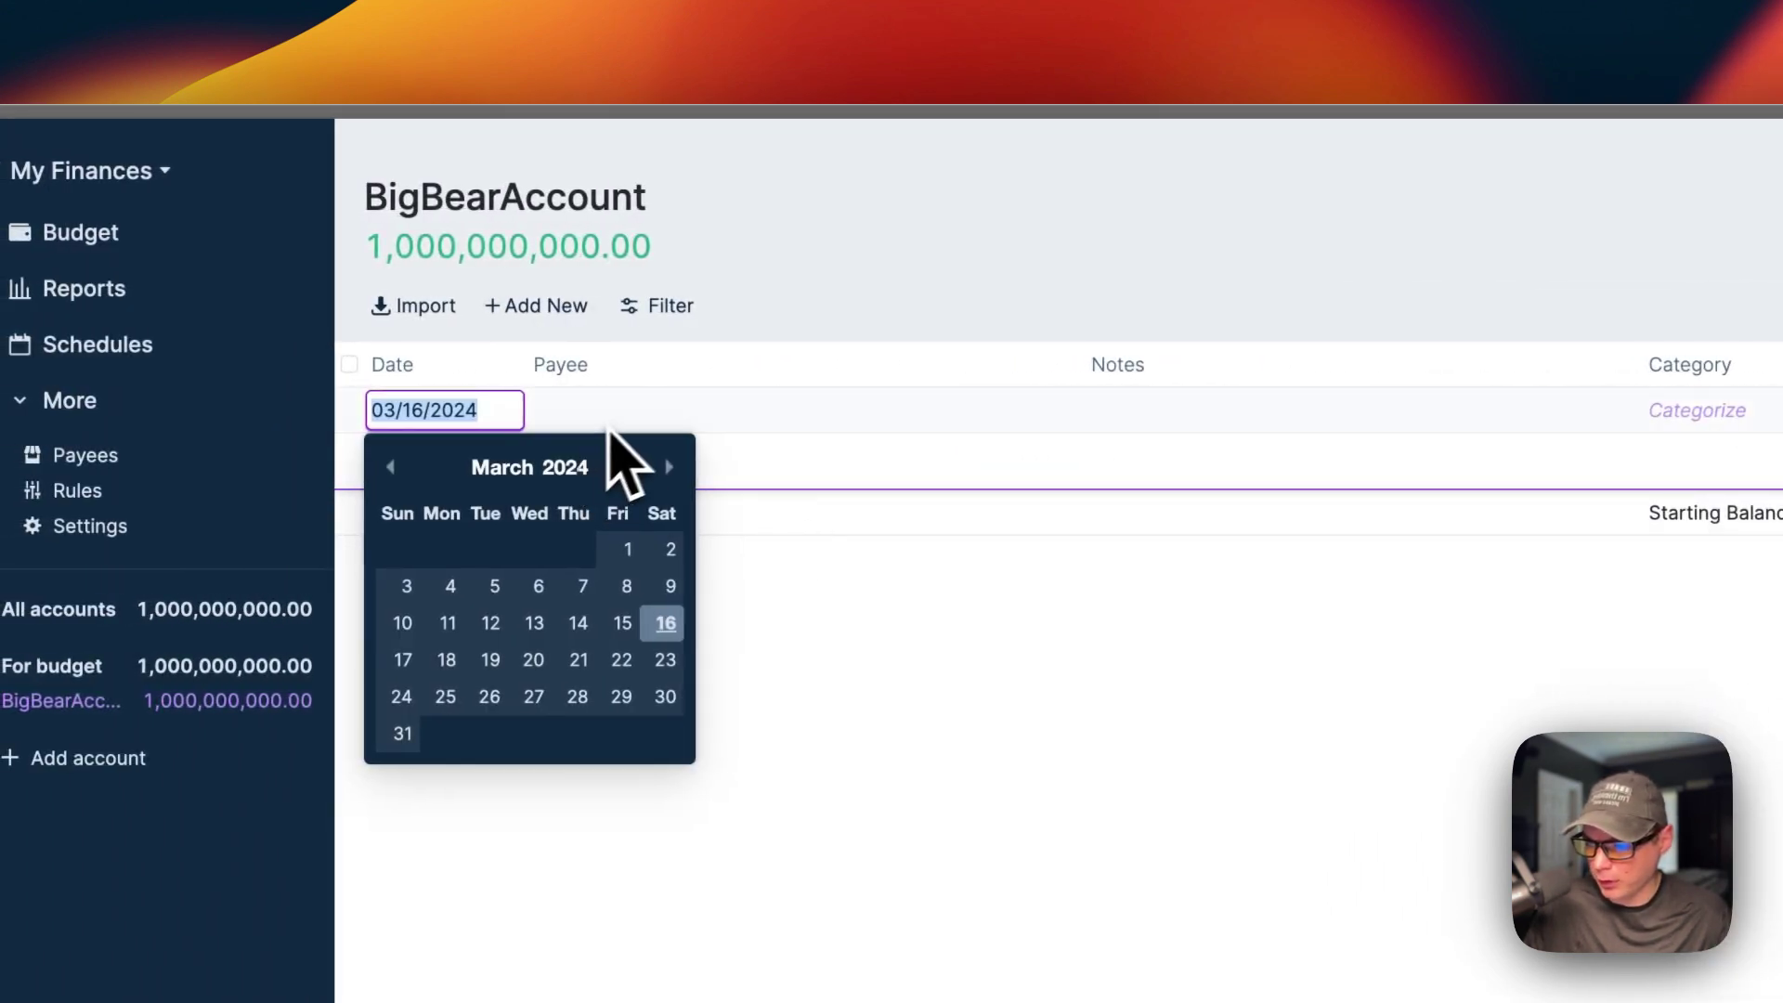
left_click(639, 418)
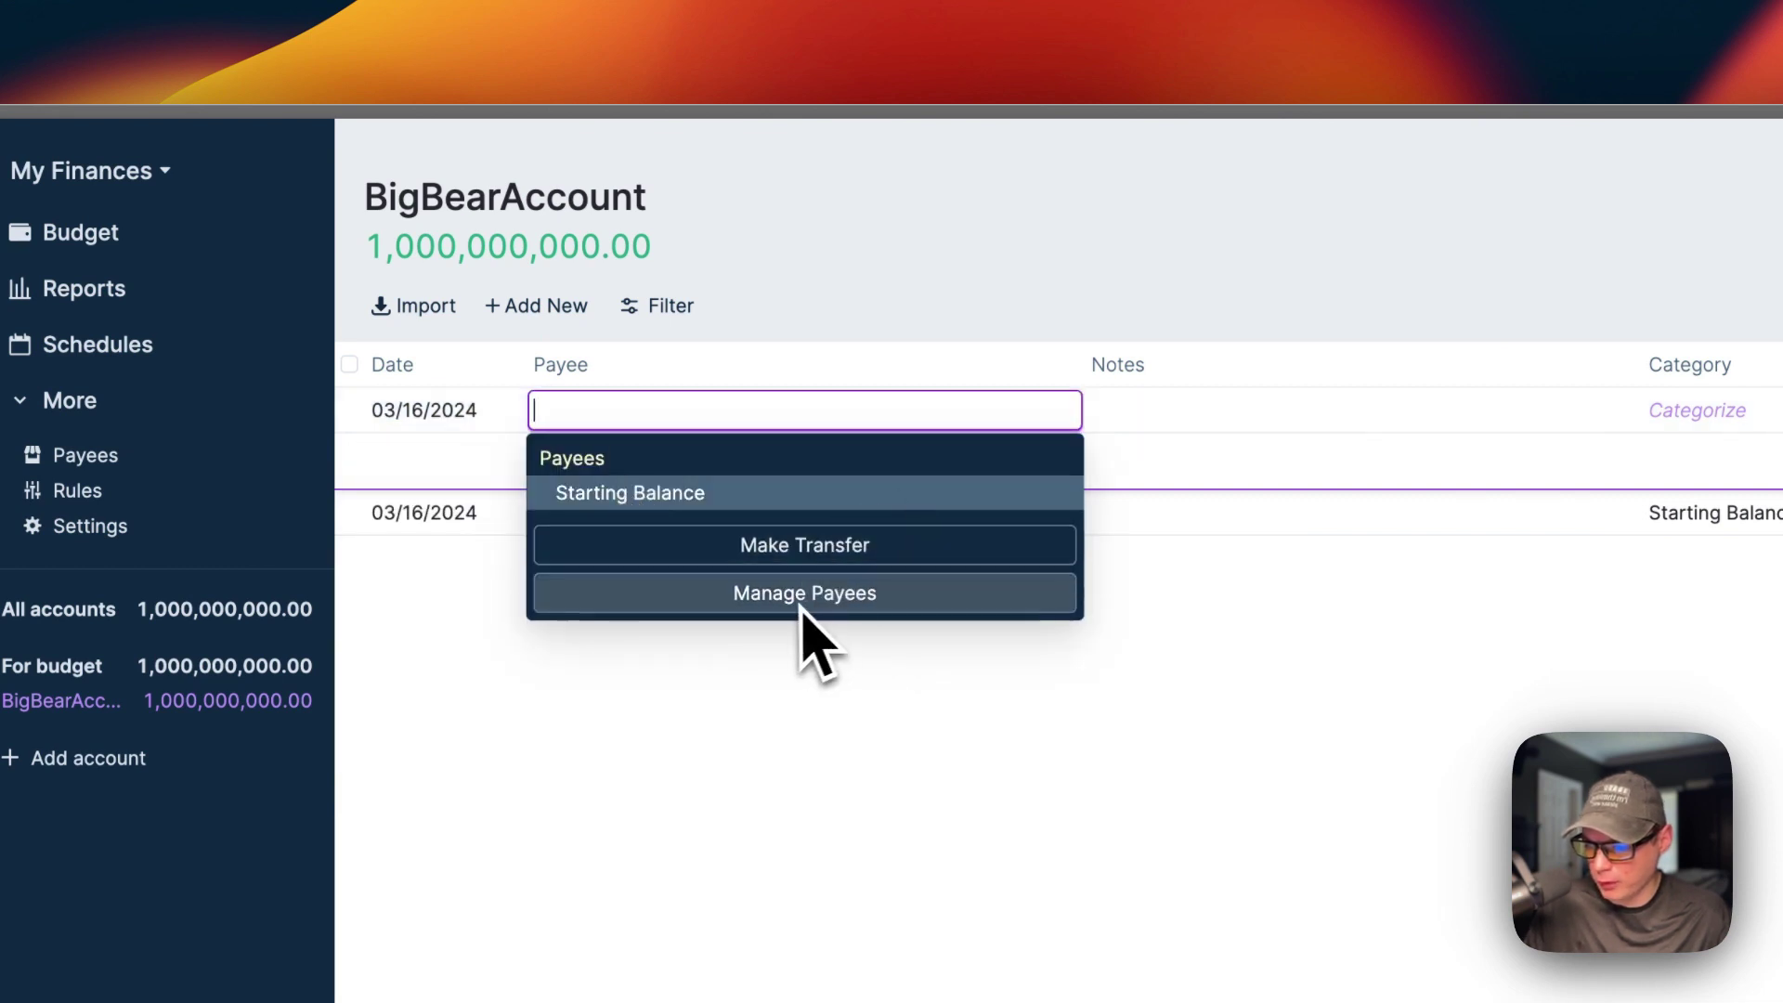
left_click(1212, 420)
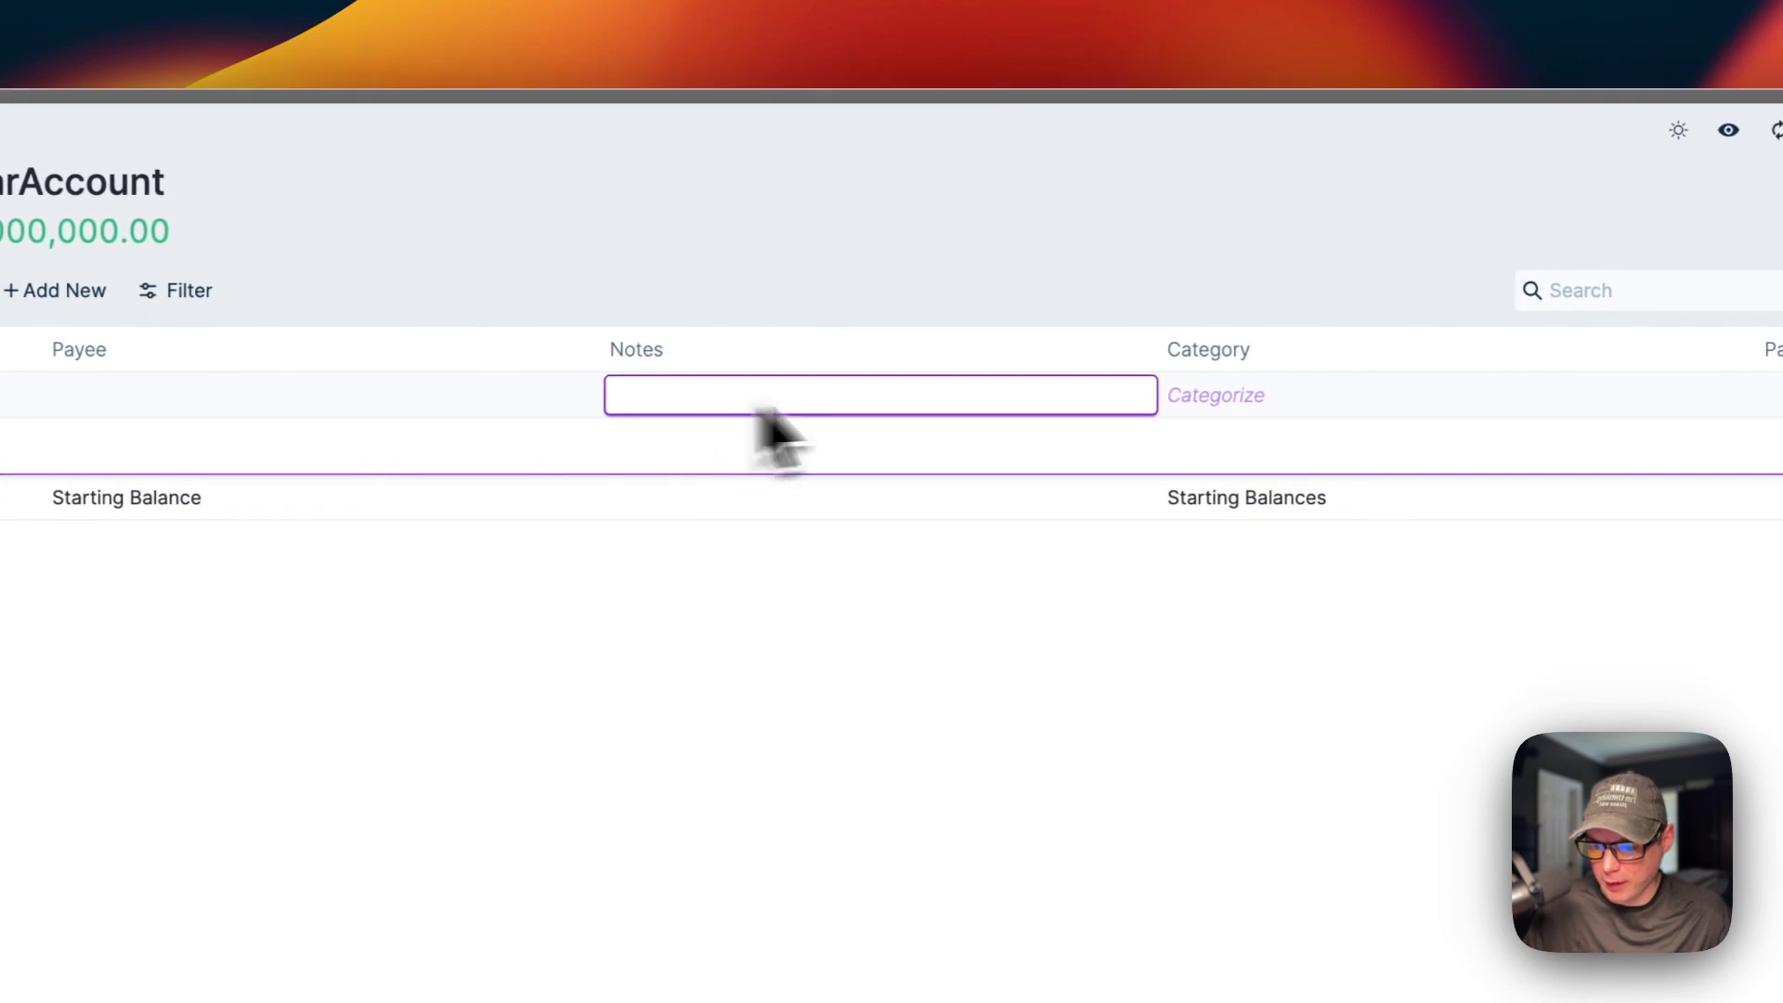
left_click(1207, 401)
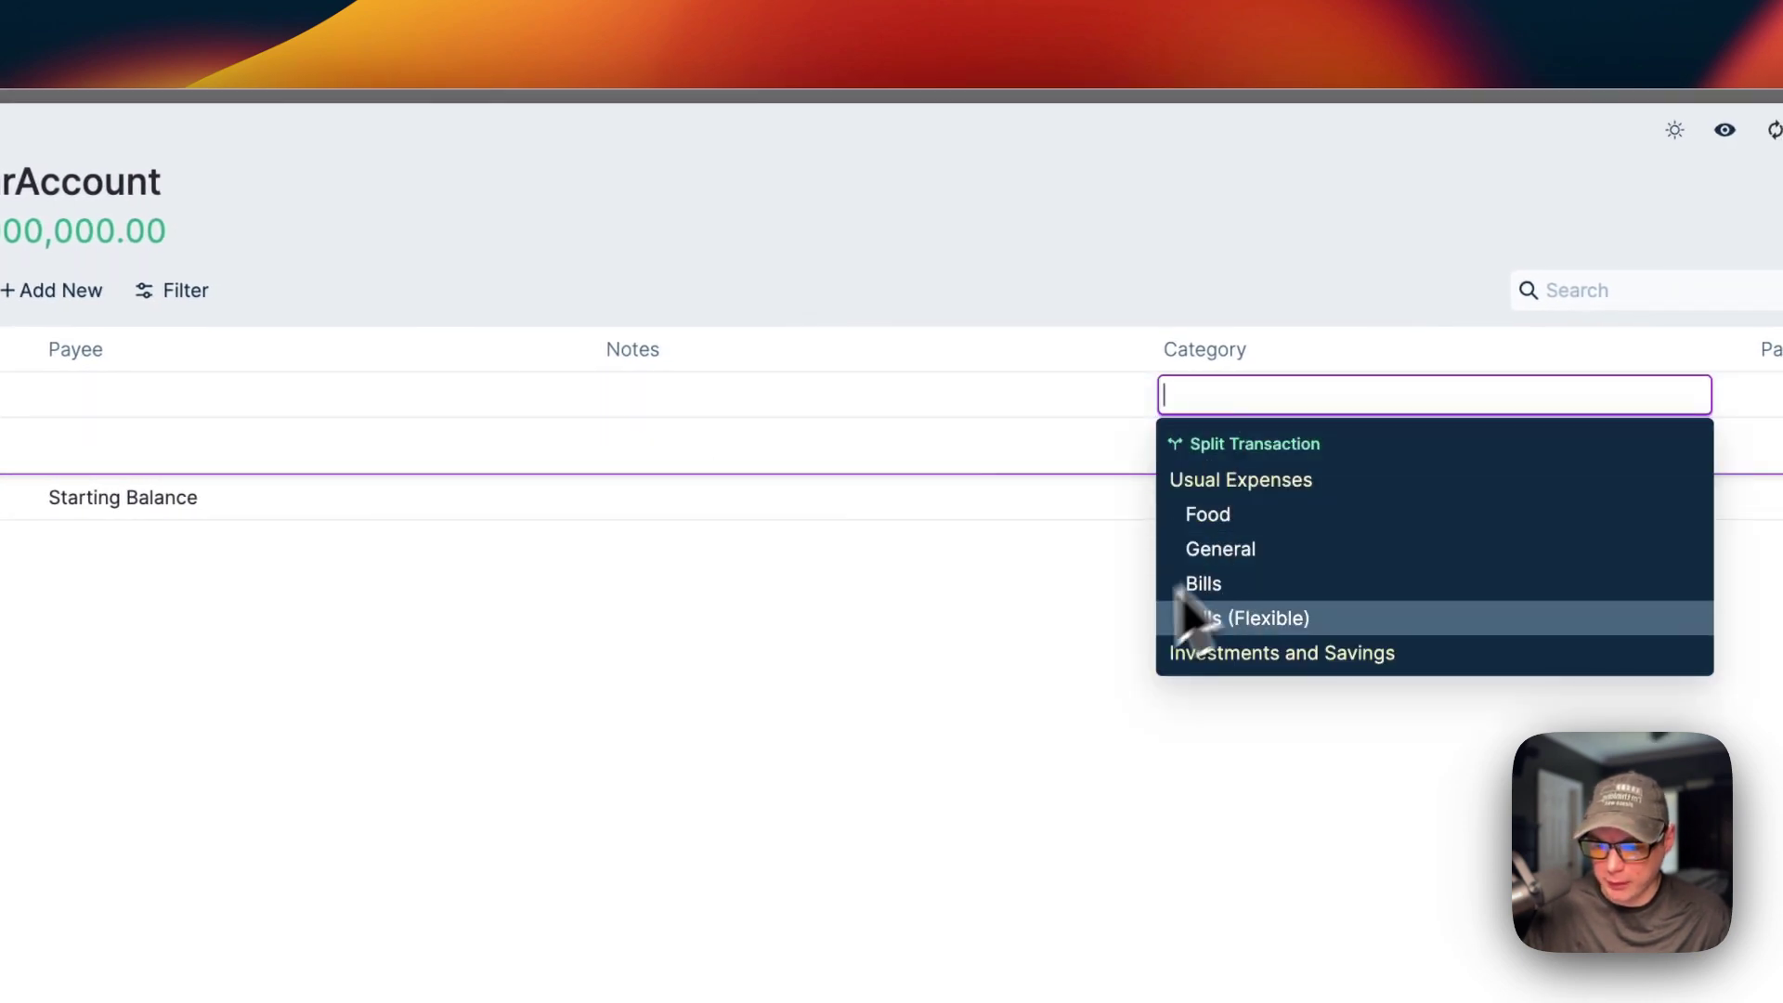
key("Escape")
left_click(1737, 399)
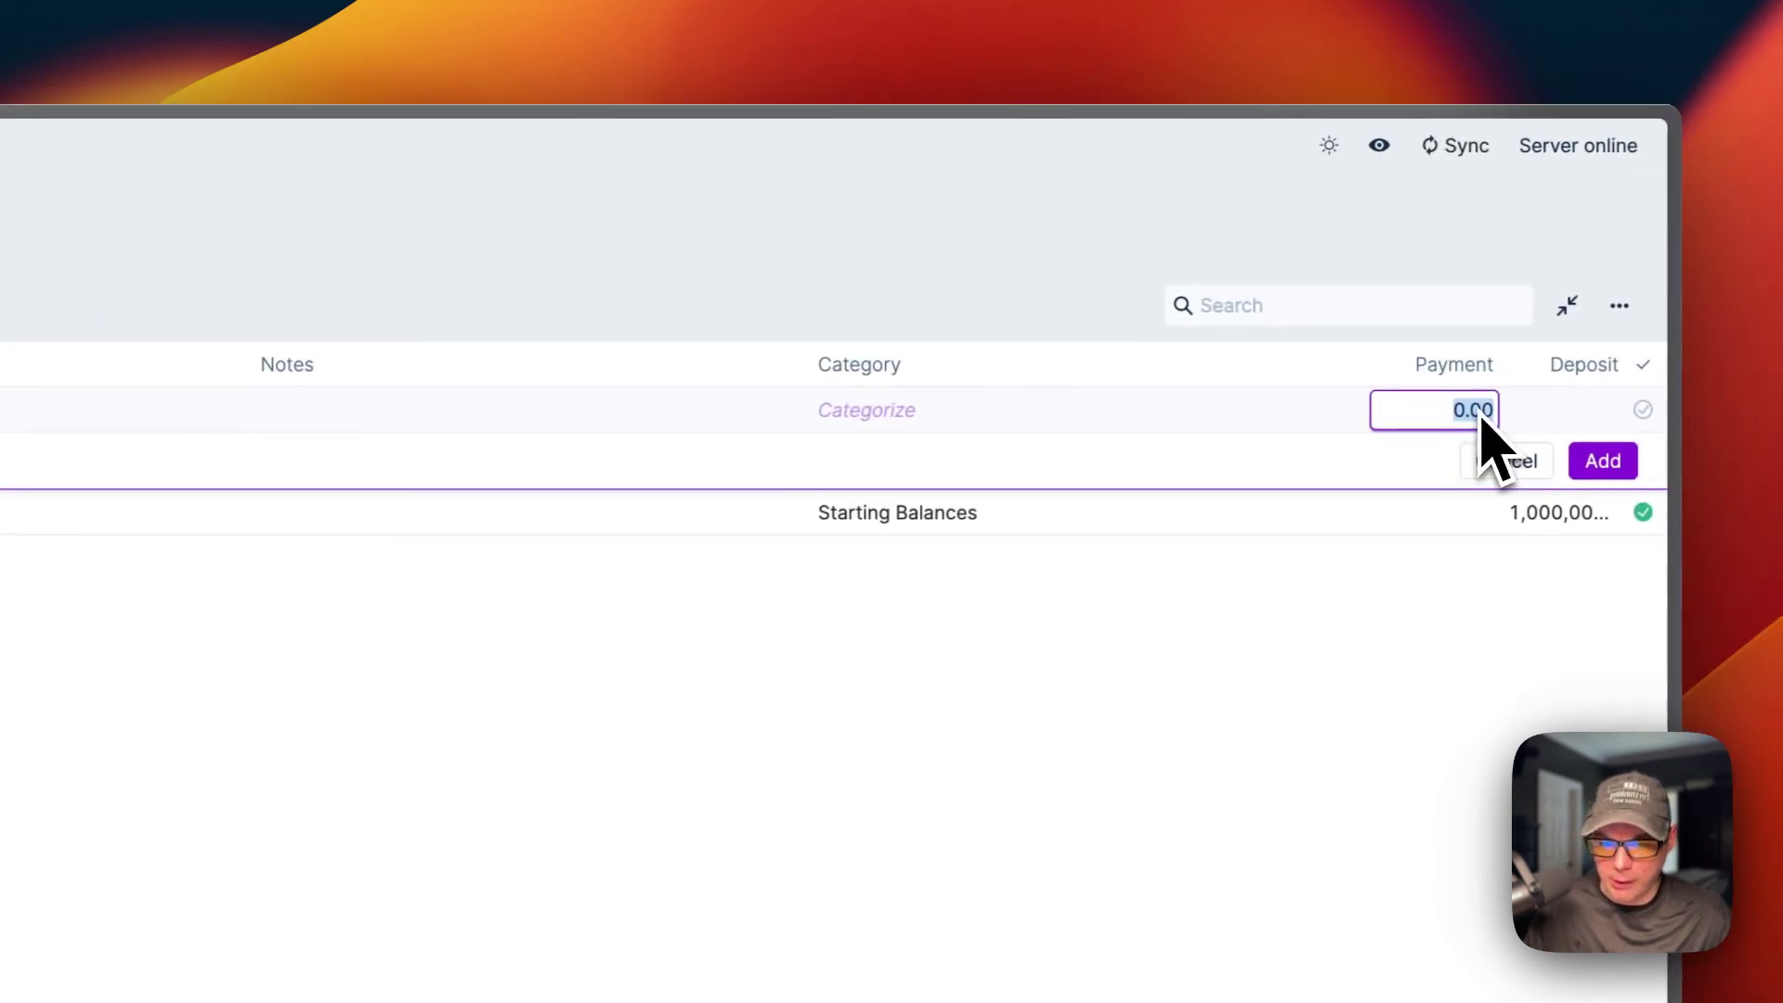
left_click(1574, 423)
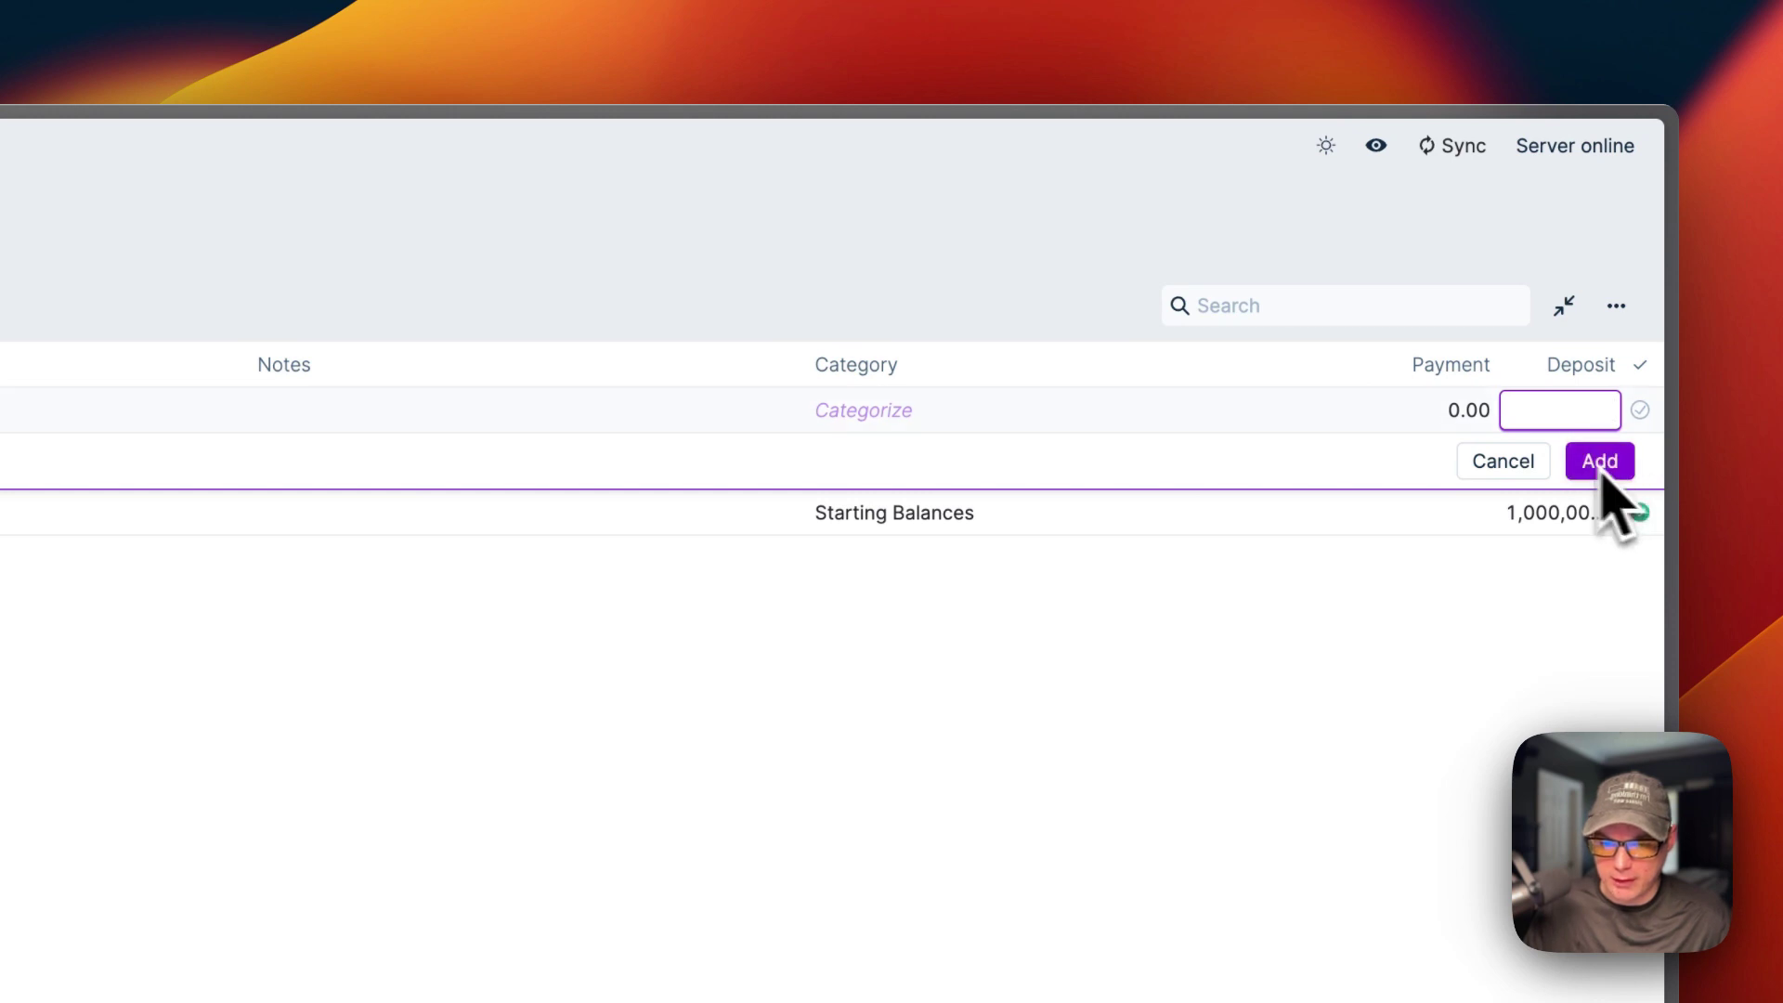
left_click(1612, 310)
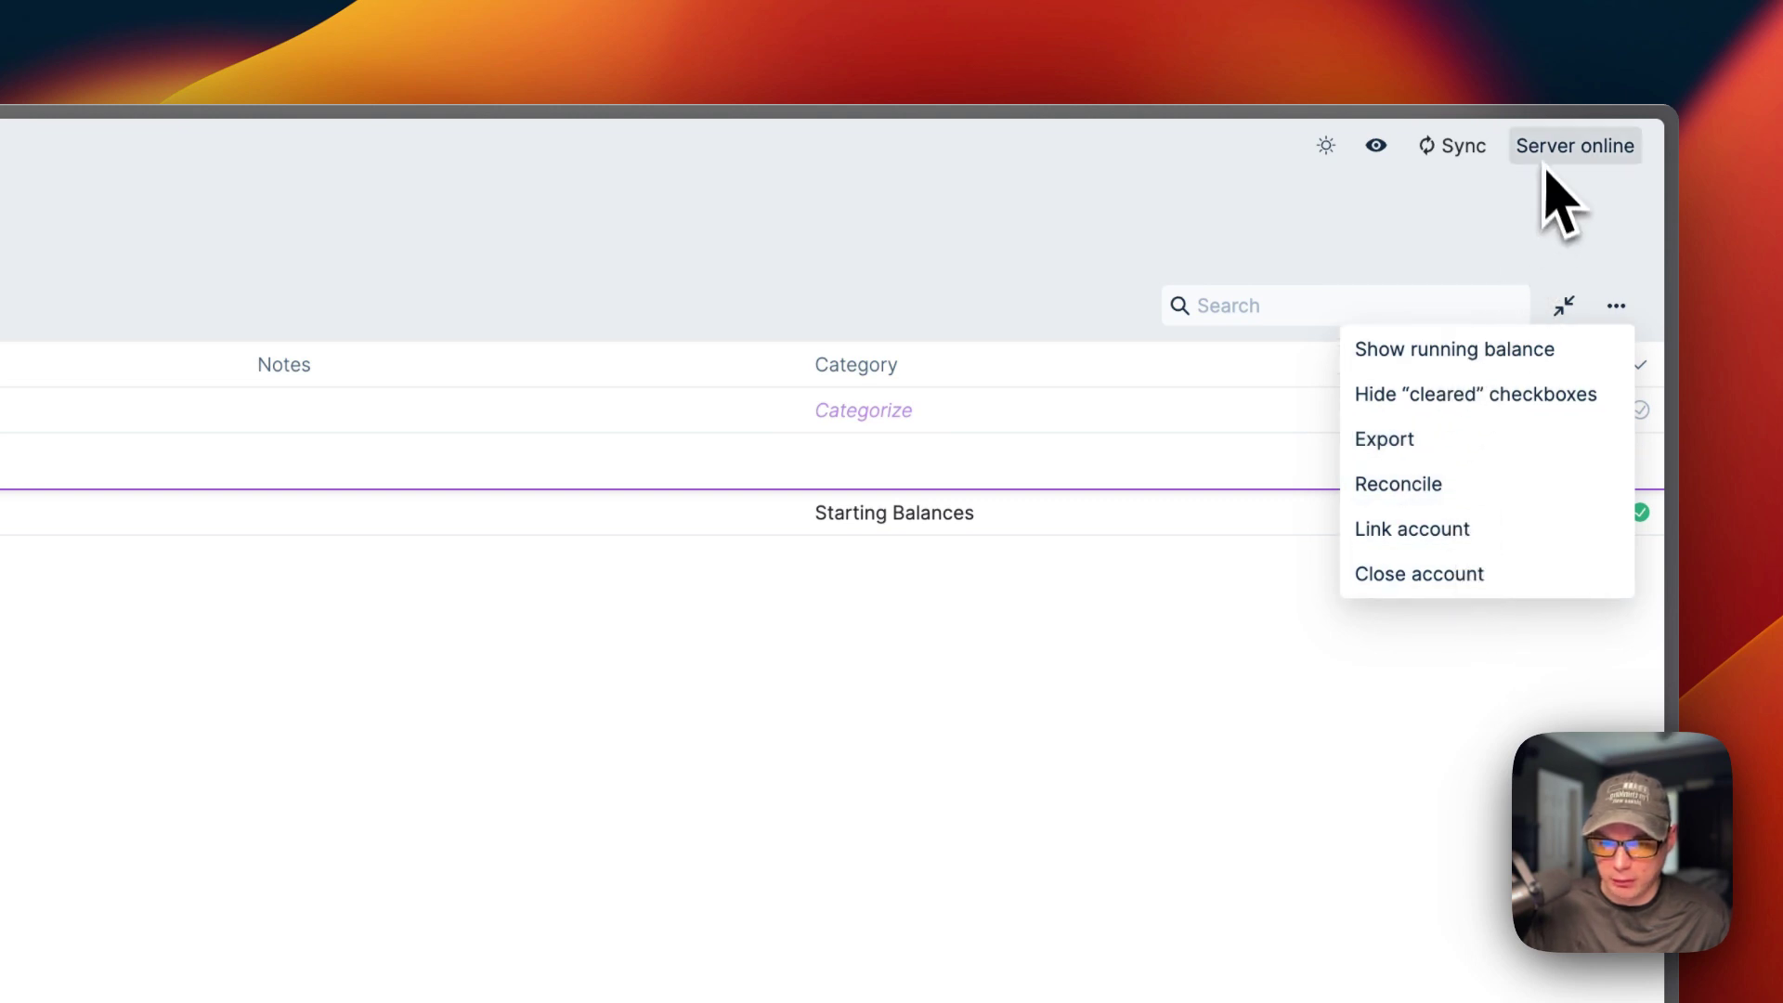
Dismiss the account menu and try out the Midnight and Dark themes
left_click(1467, 191)
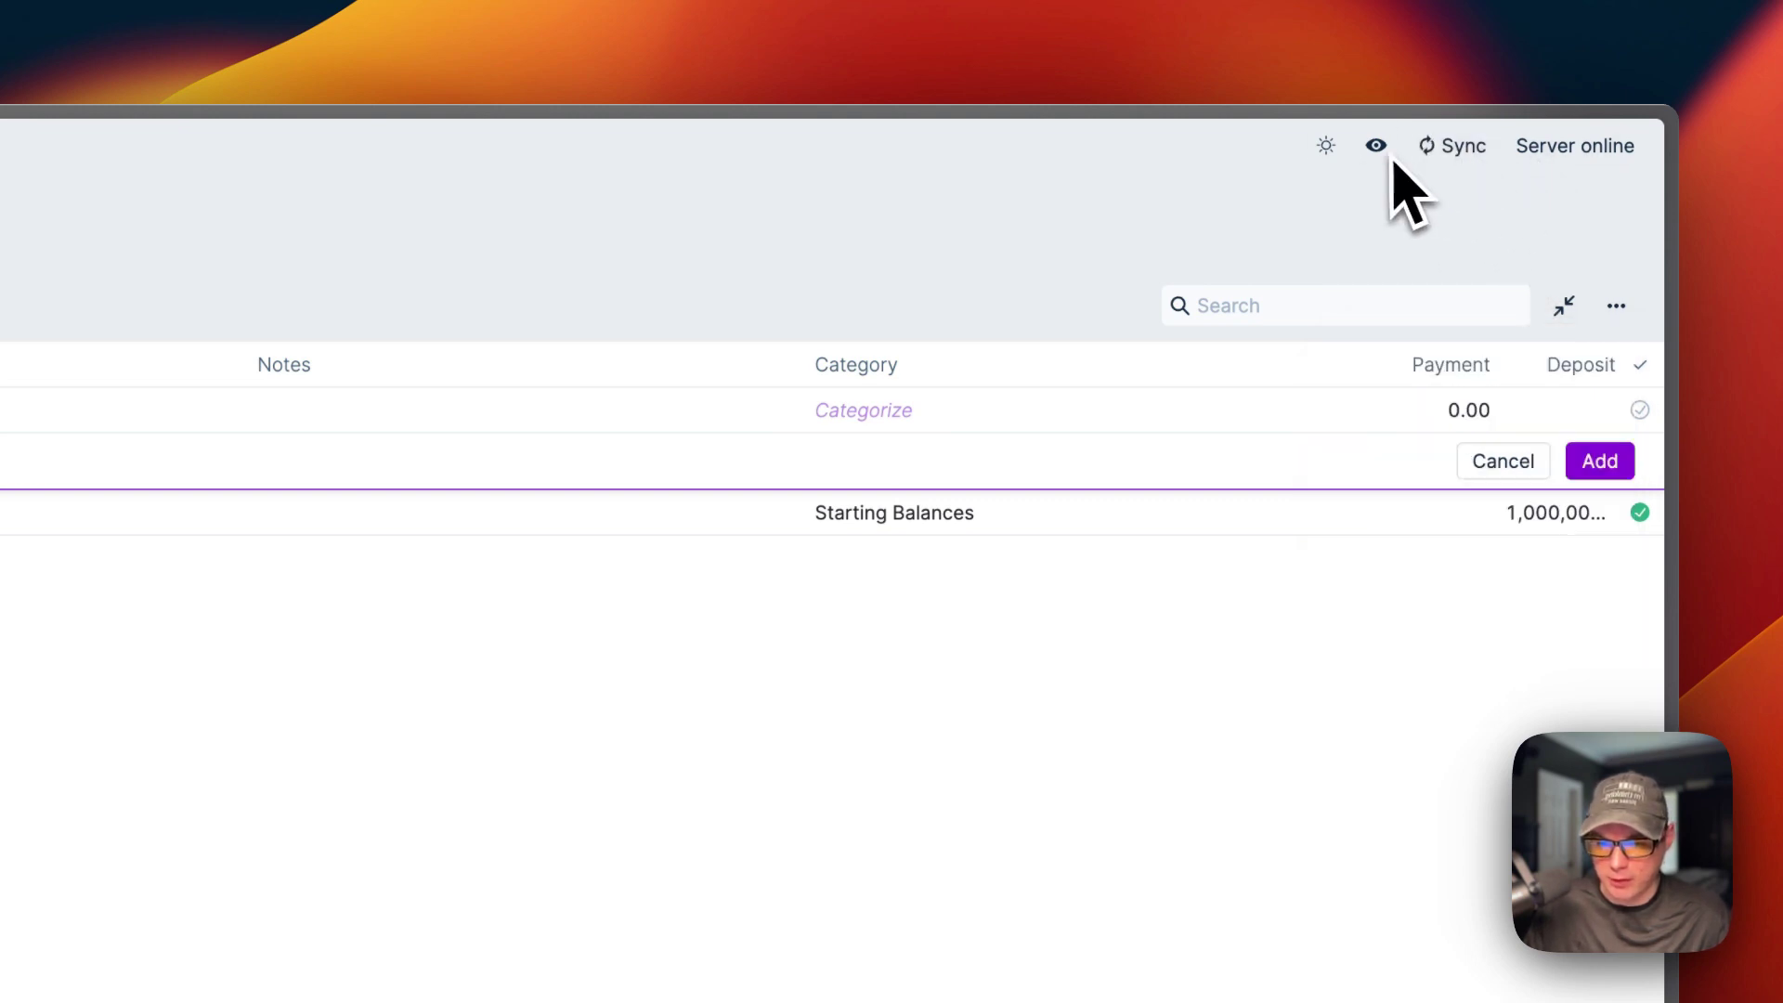
left_click(1328, 147)
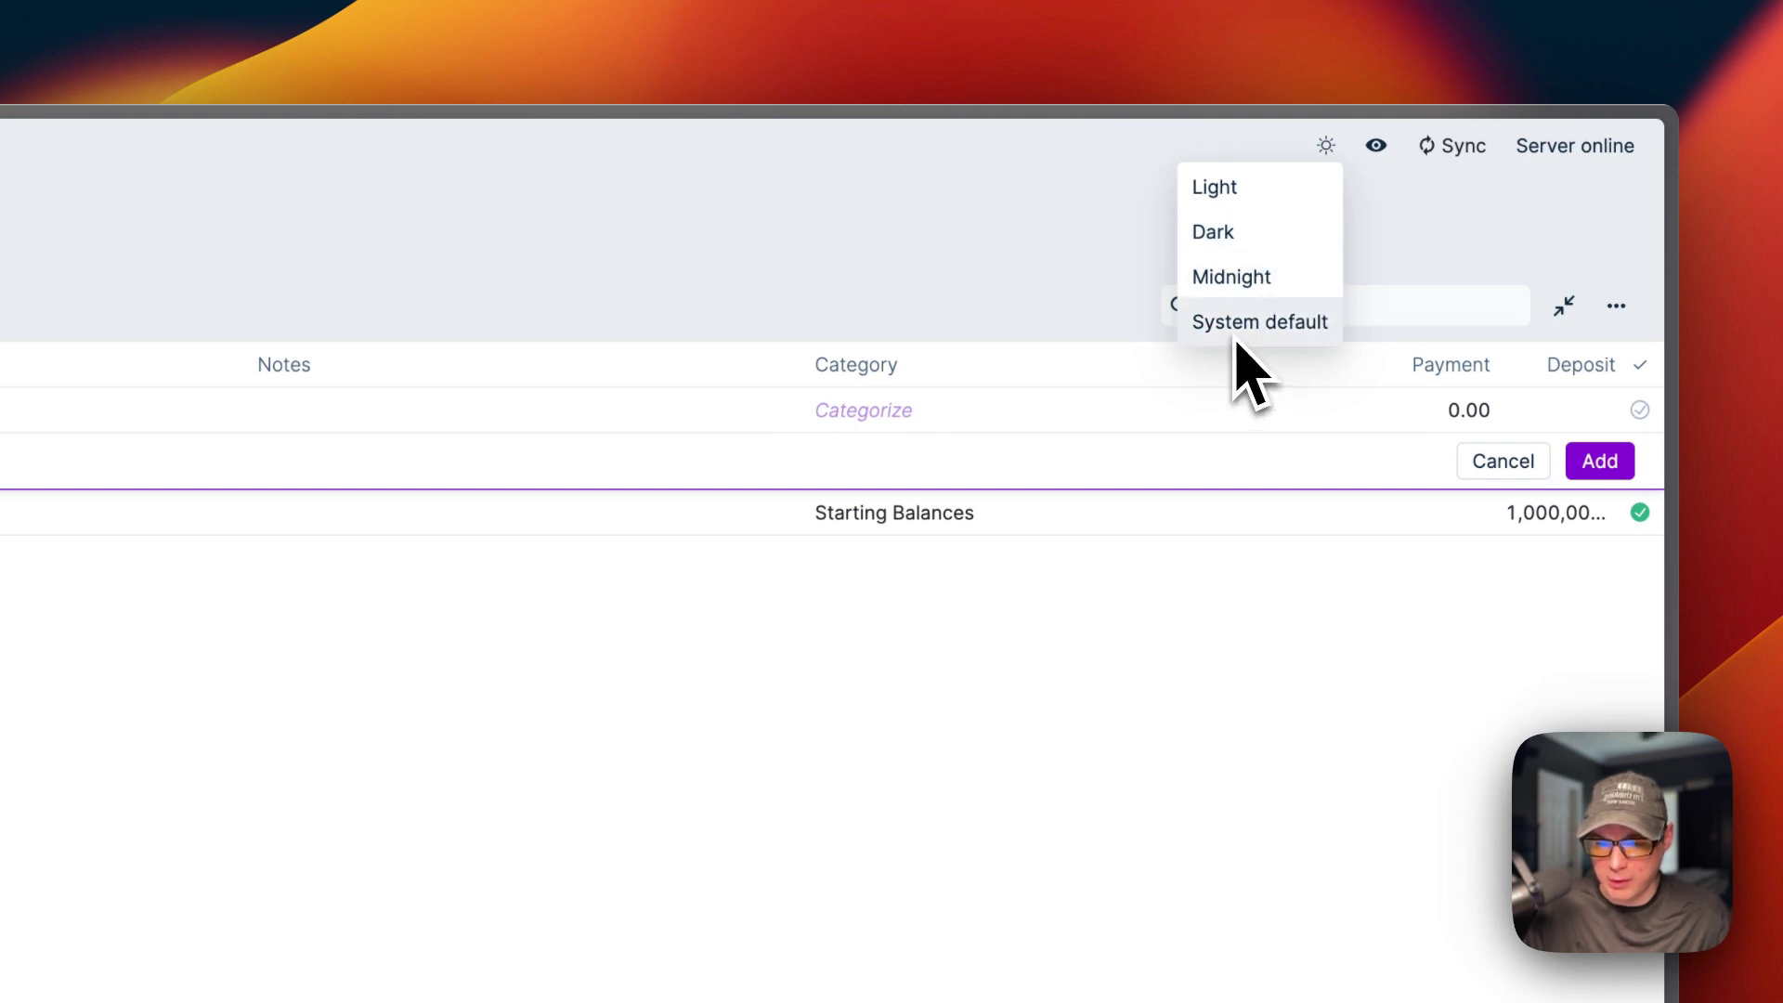
left_click(1309, 277)
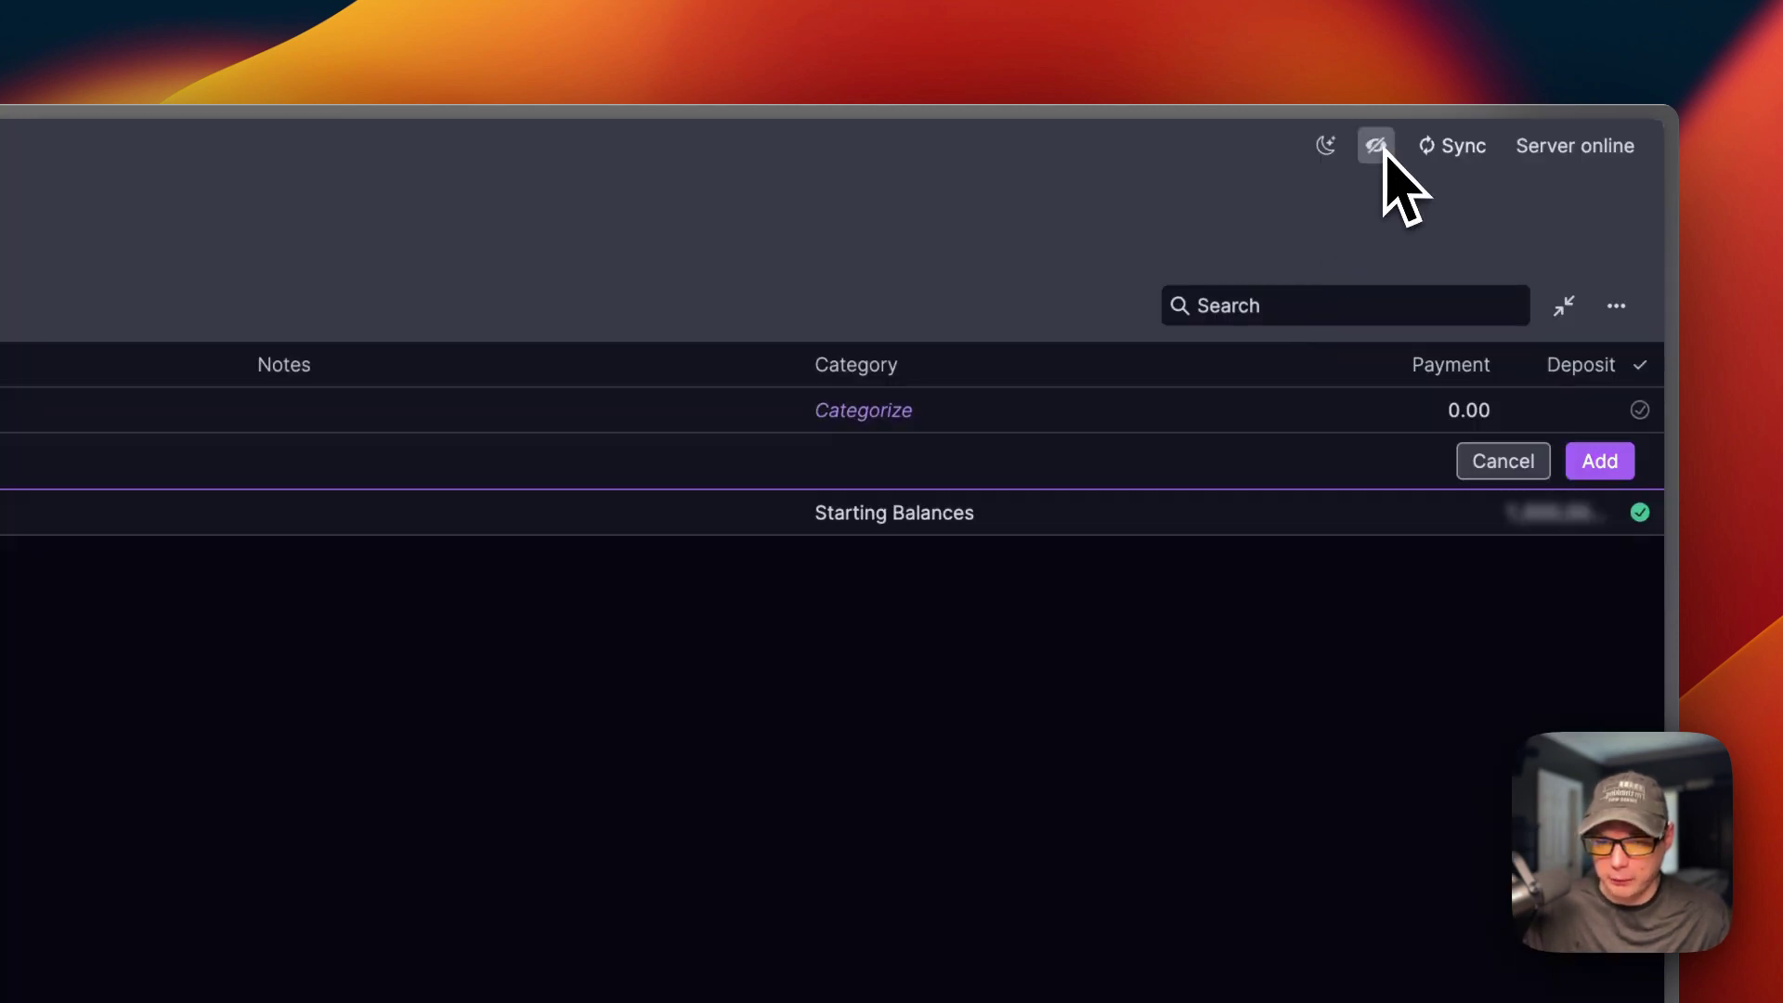
left_click(1327, 146)
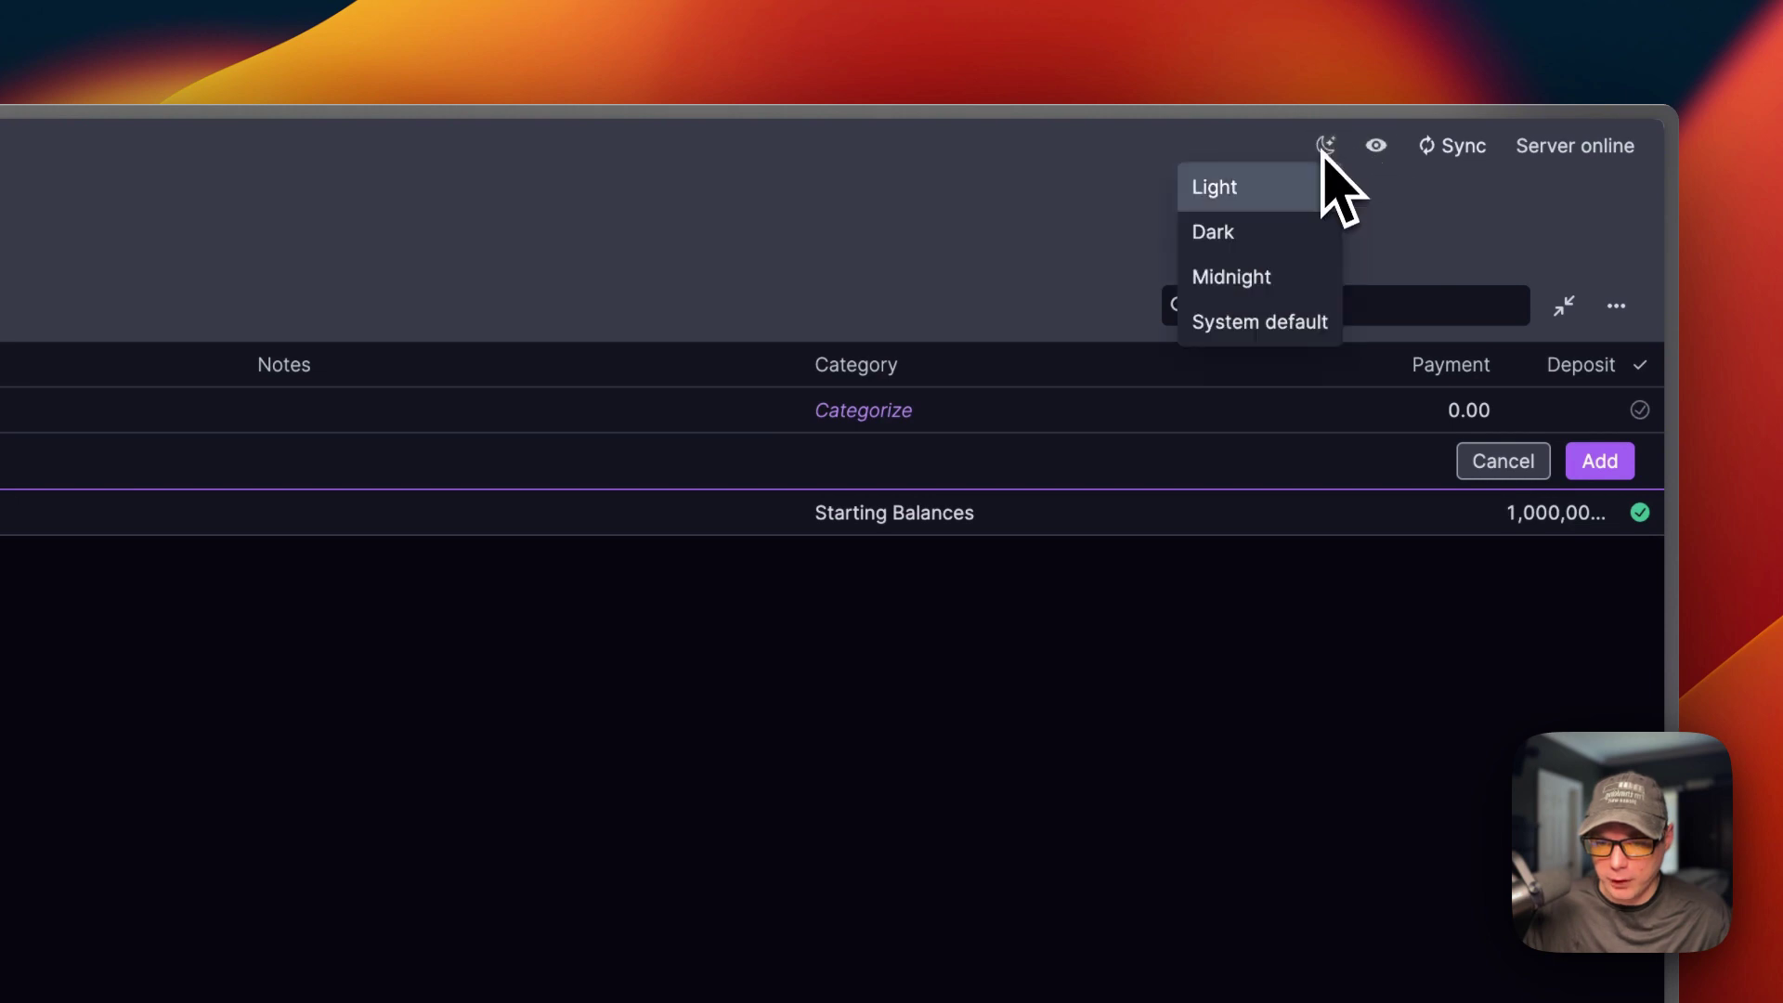
left_click(1254, 234)
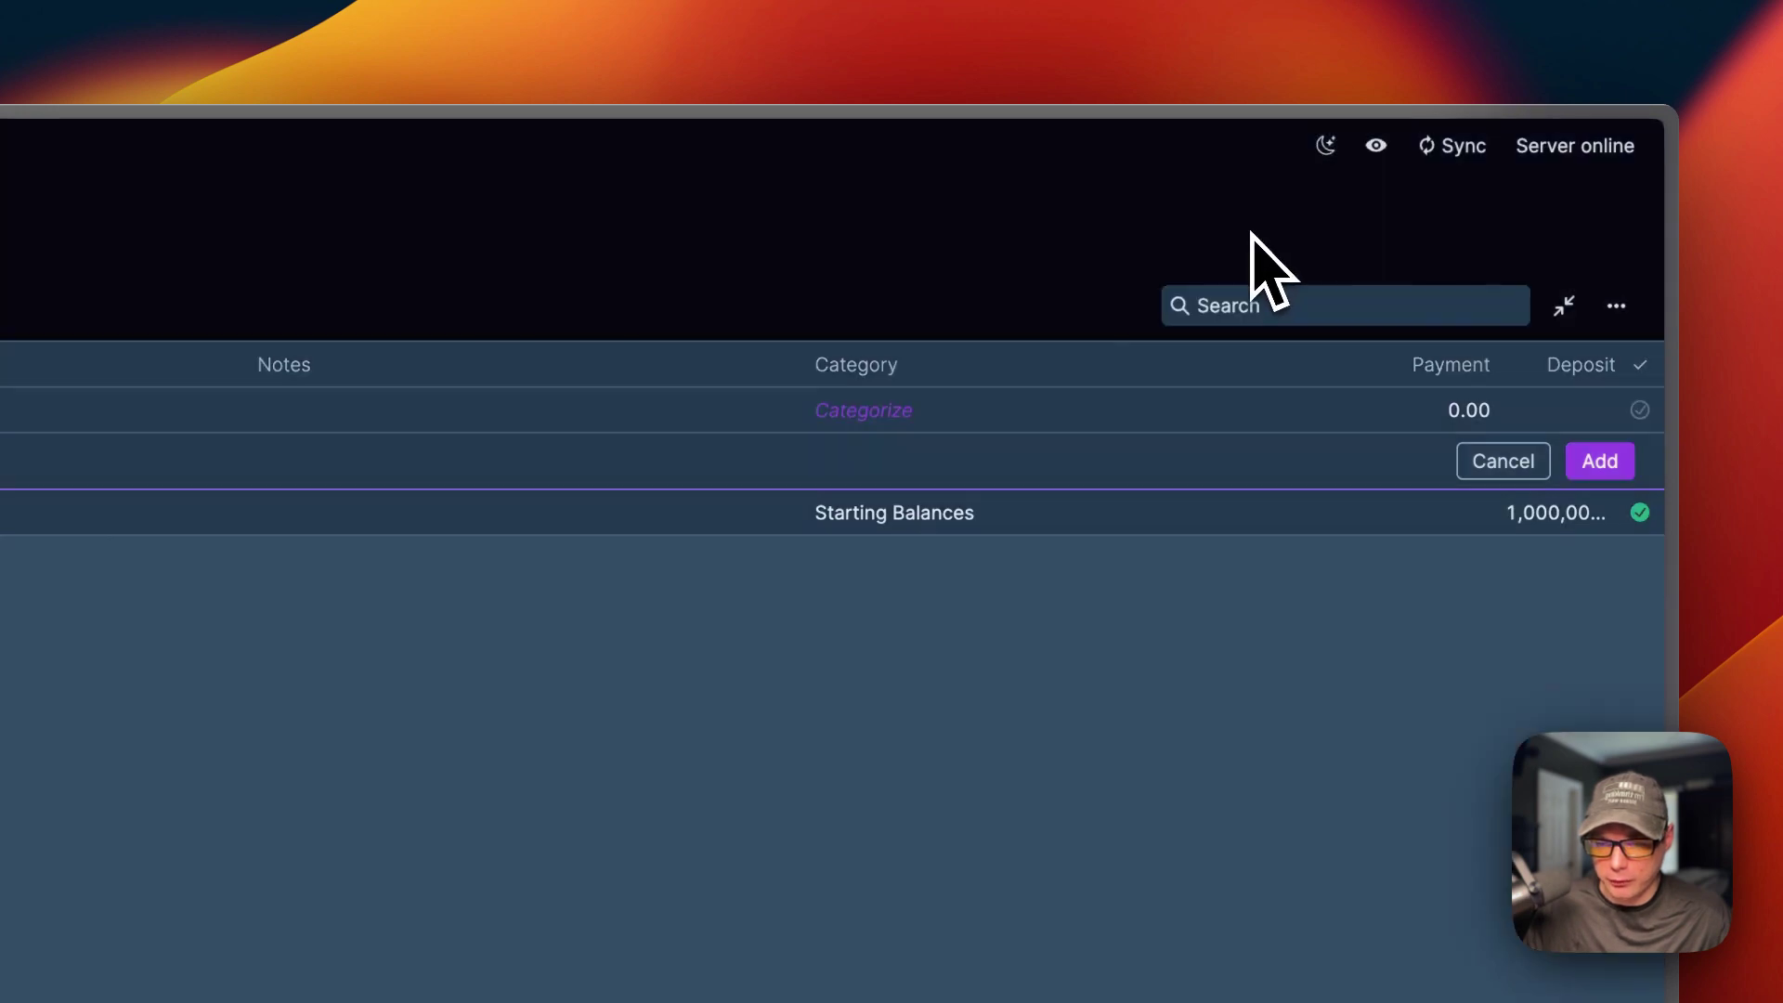
Switch back to the Light theme, unhide amounts, and view the March budget with 1,000,000,000.00 to budget
left_click(1319, 153)
left_click(1264, 190)
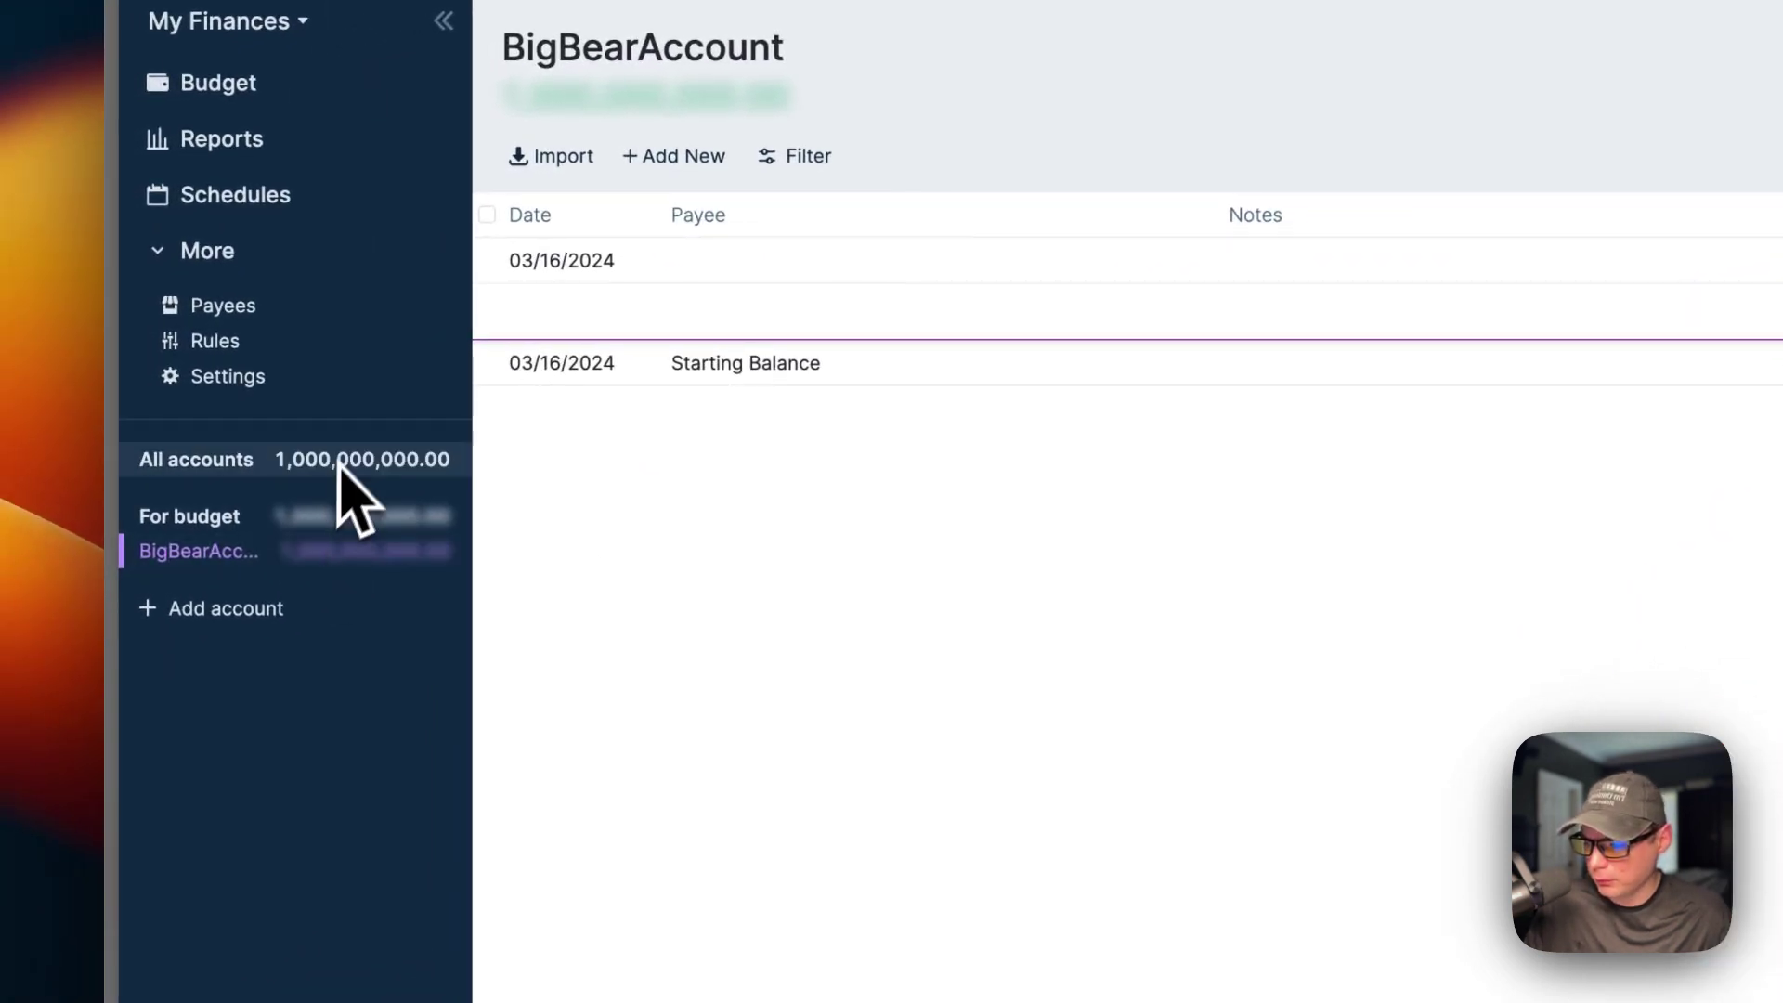
left_click(1386, 143)
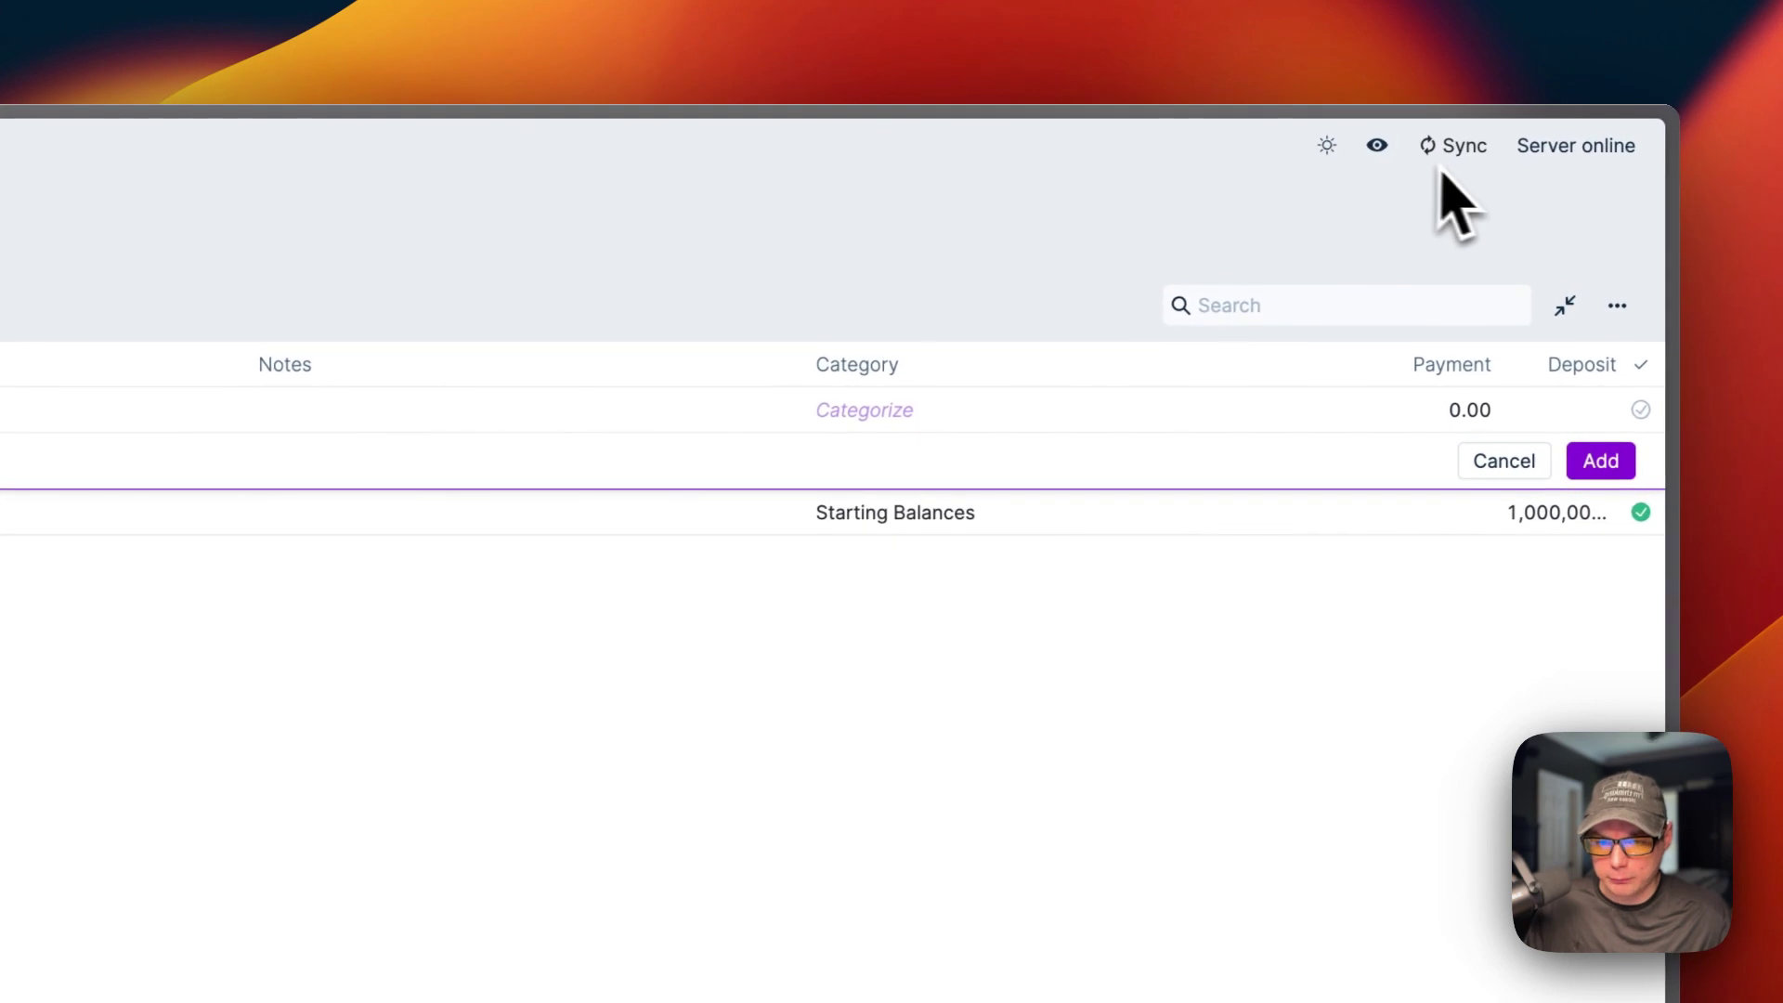
left_click(207, 246)
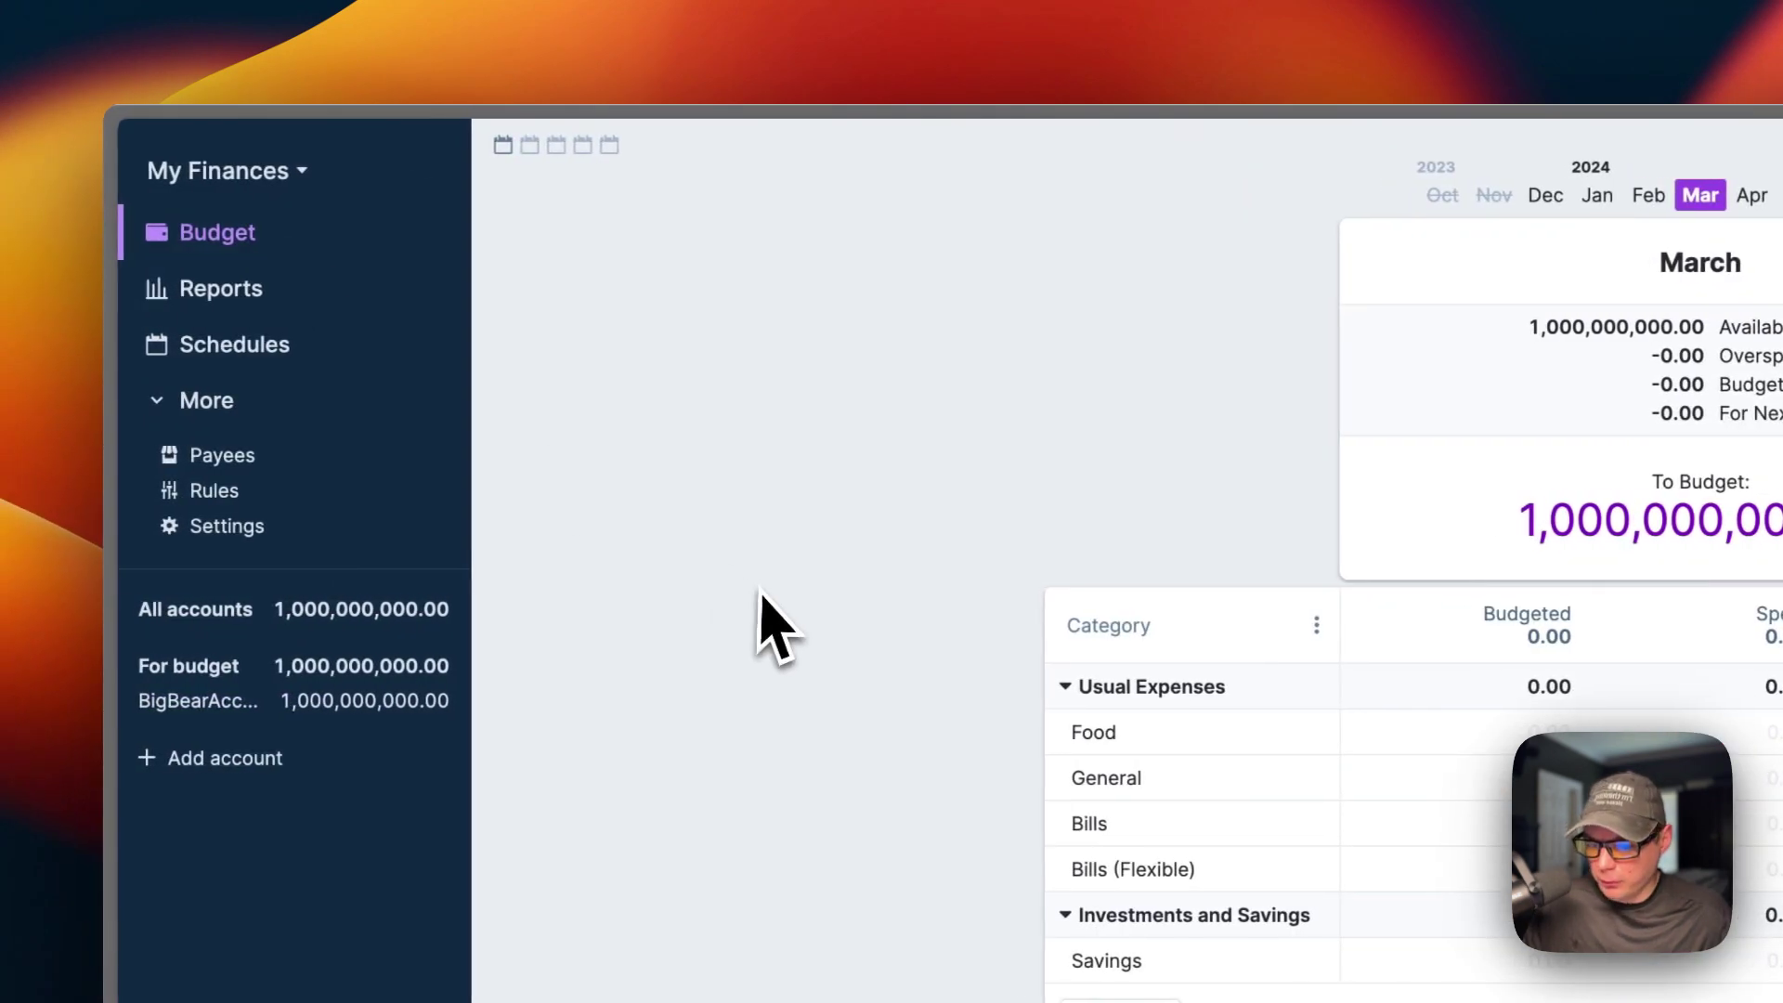